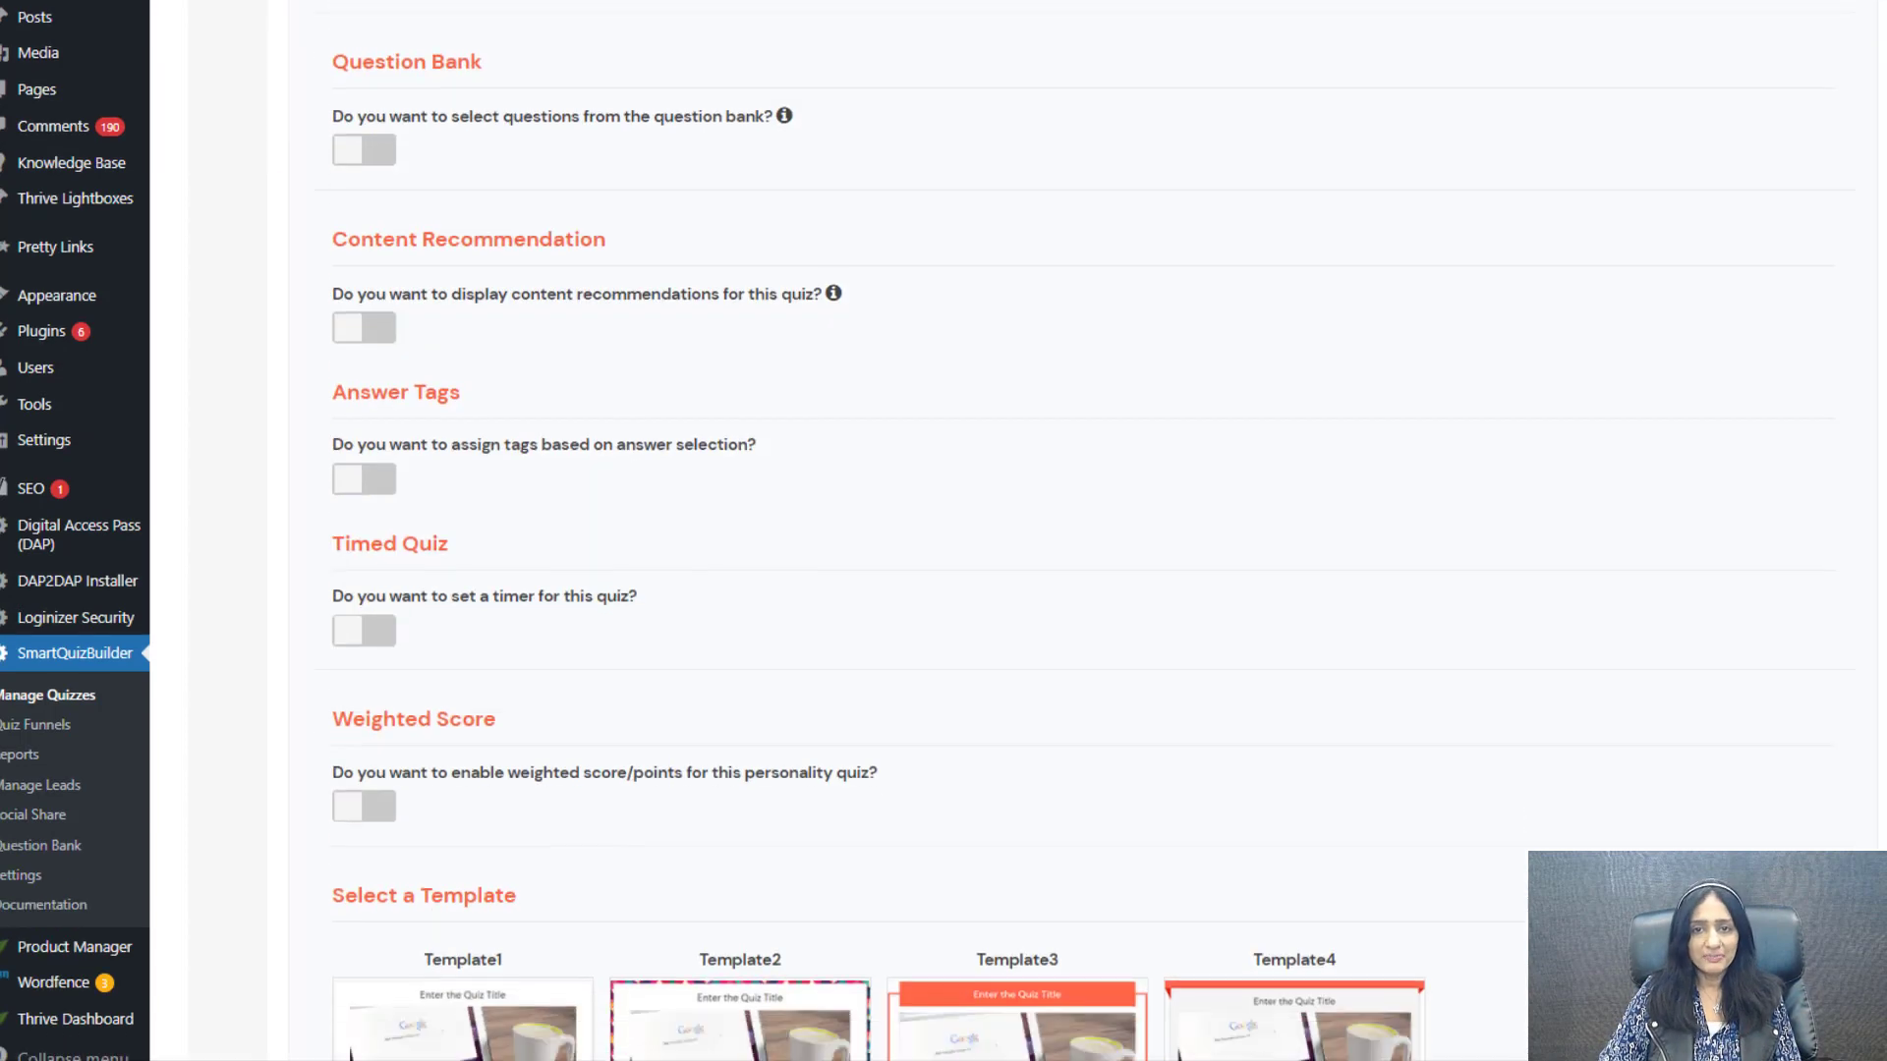
# Step: Select Template1 as the design template for the personality quiz
pyautogui.scroll(-5, 463, 885)
pyautogui.click(462, 935)
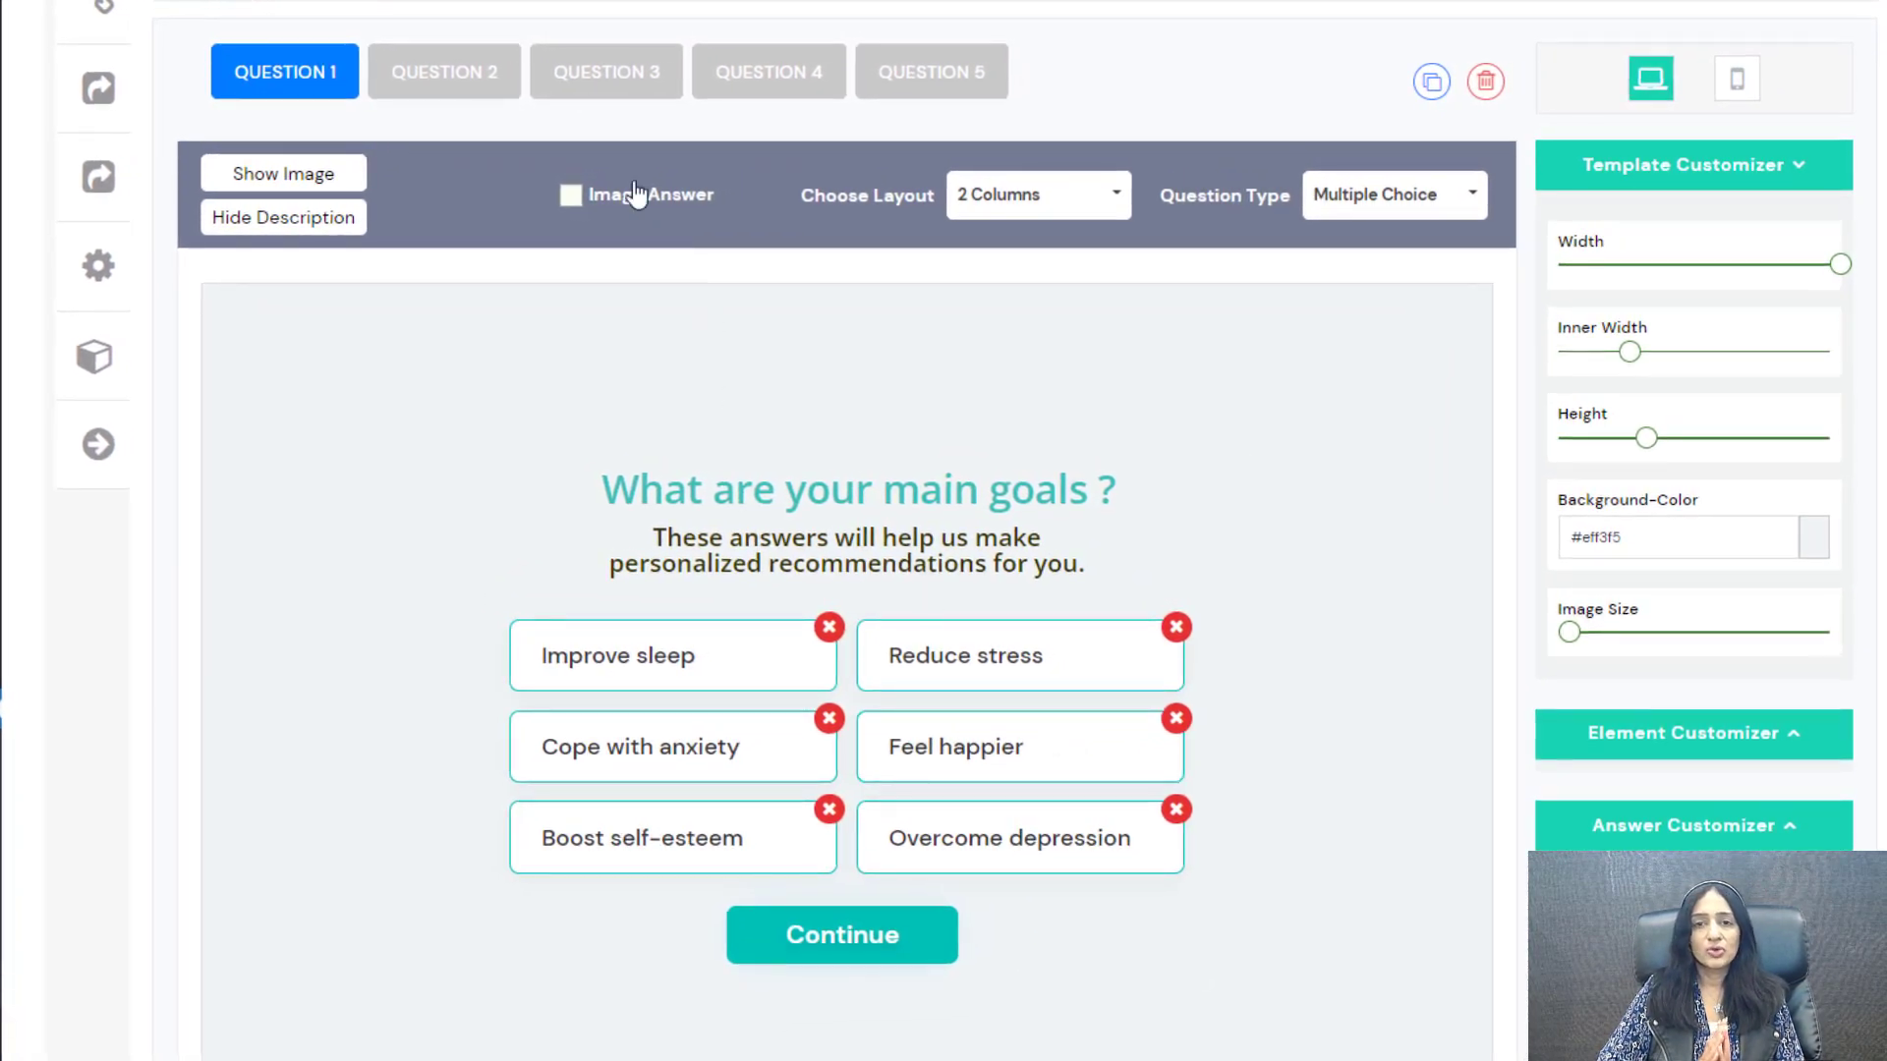
# Step: For question 2, set the cover image height of the answers to 154 px and slightly increase the template's inner width
pyautogui.click(455, 68)
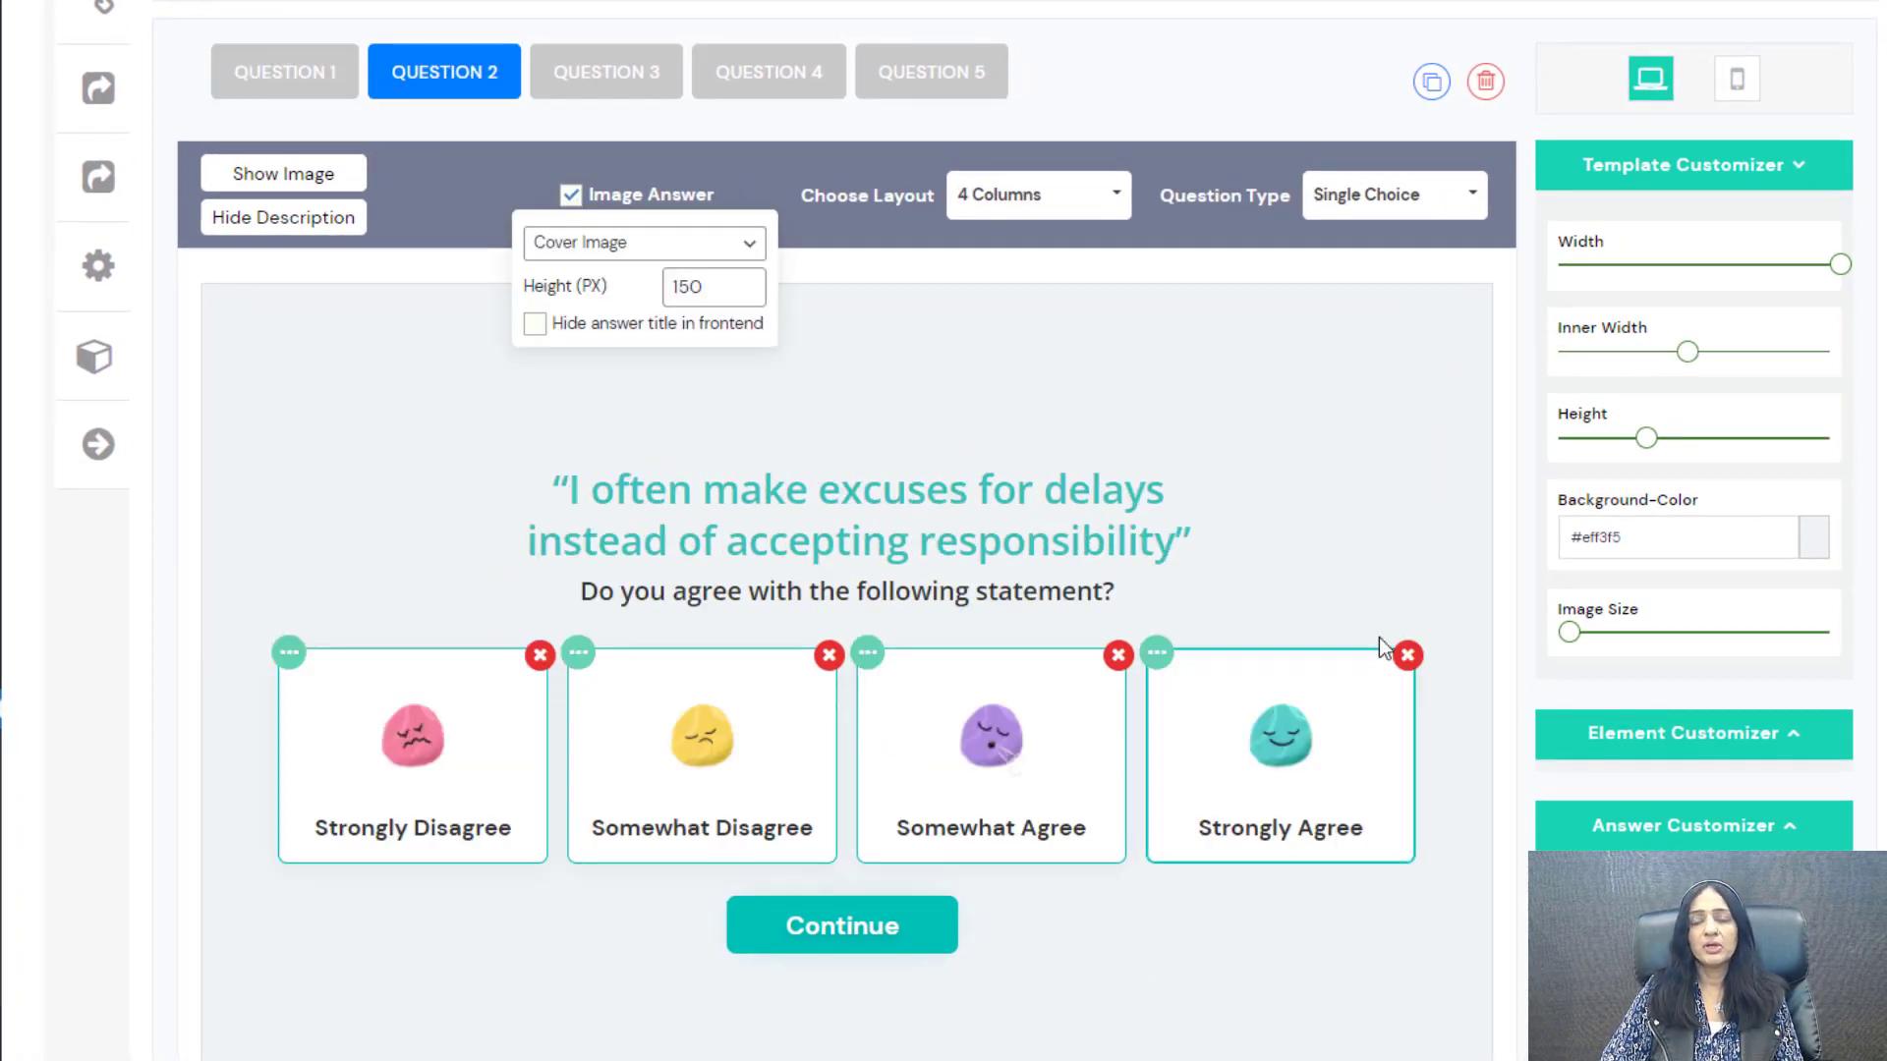
pyautogui.click(747, 282)
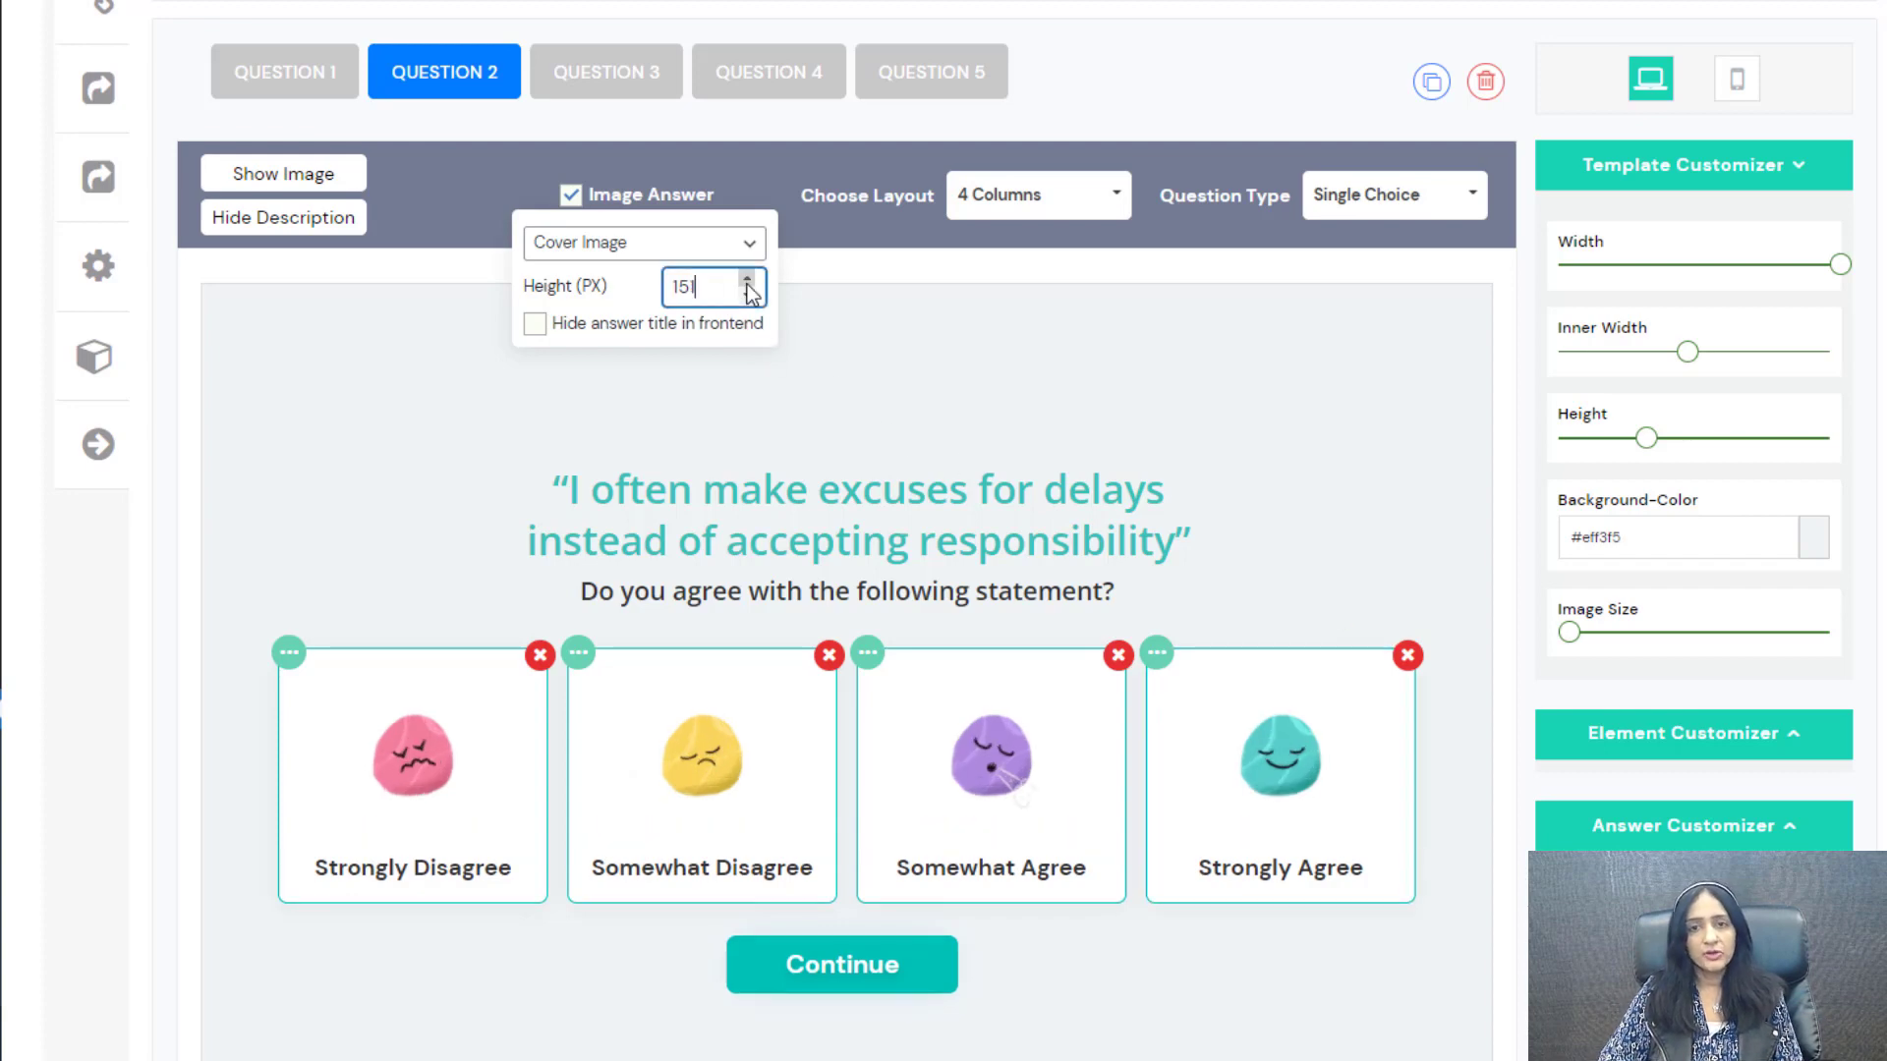
pyautogui.click(748, 281)
pyautogui.click(748, 281)
pyautogui.click(748, 281)
pyautogui.moveTo(1688, 352); pyautogui.dragTo(1704, 352)
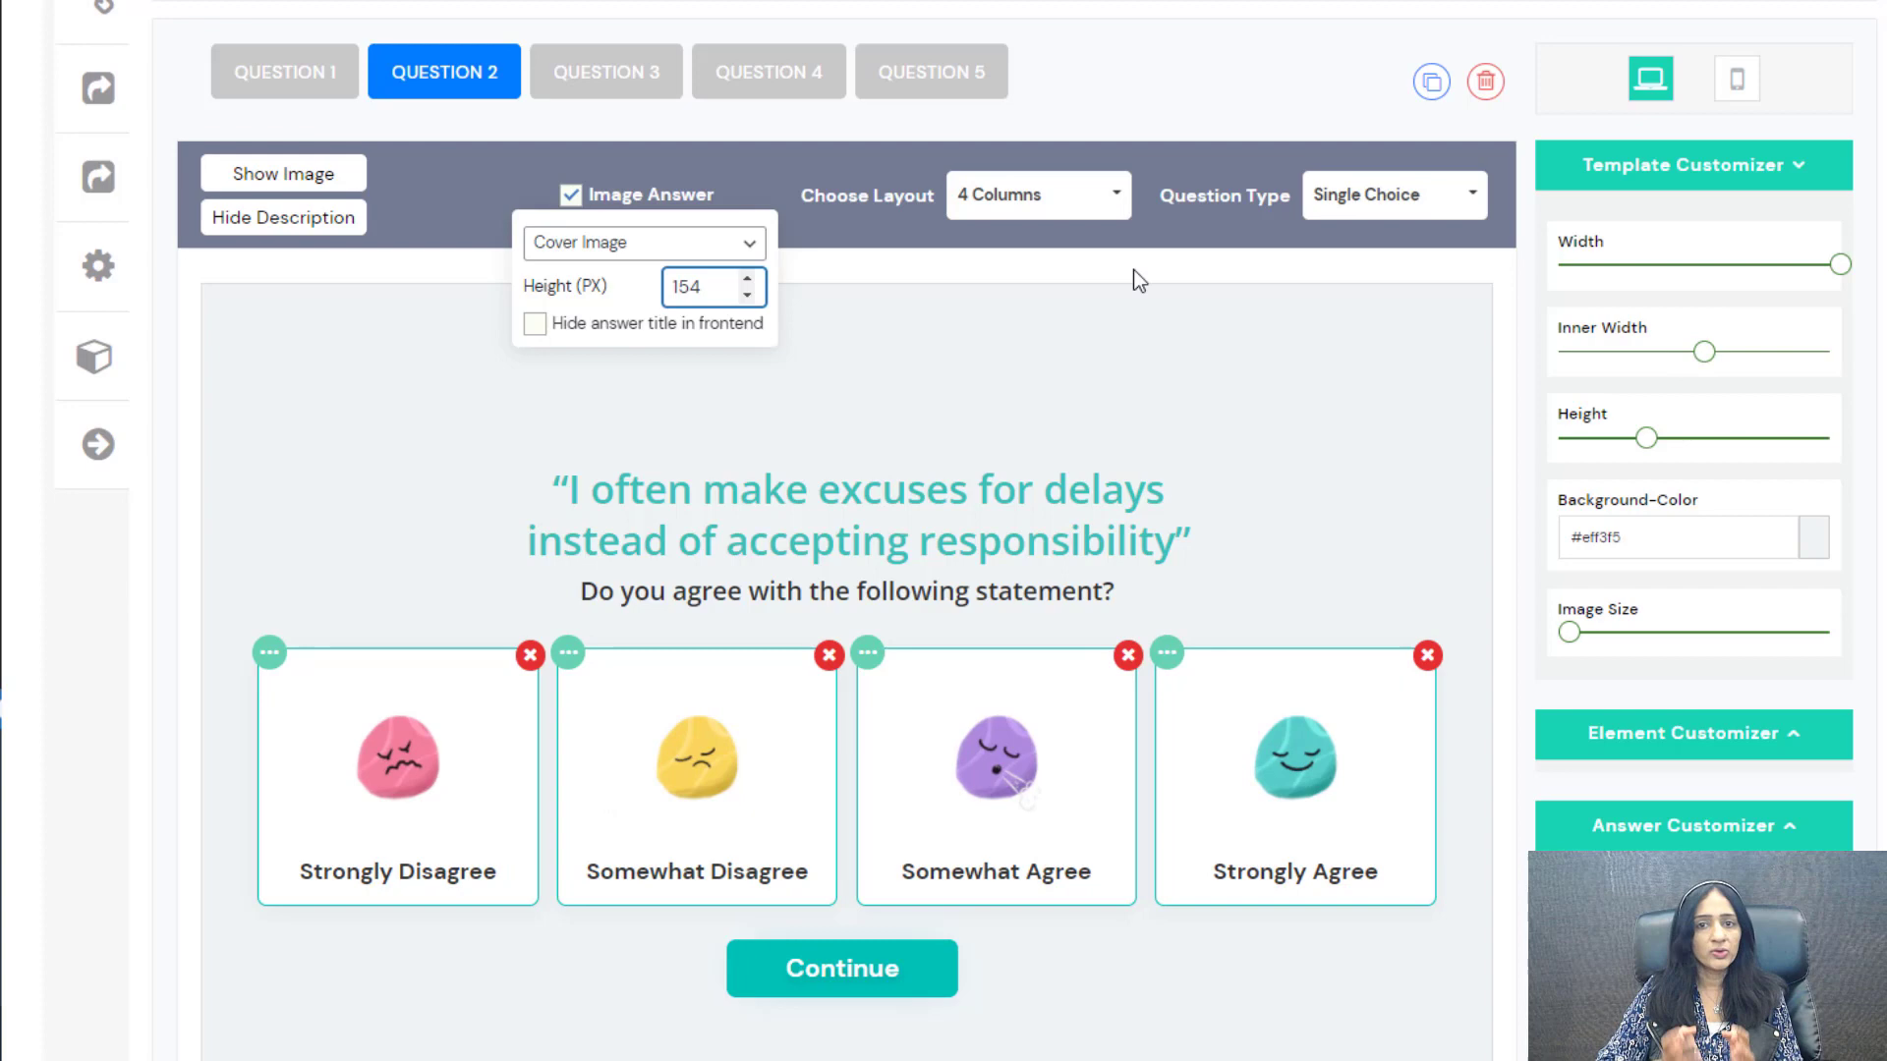
# Step: Try question 2's answers in the 2 Columns and 3 Columns layouts and return them to 4 Columns
pyautogui.click(1044, 201)
pyautogui.click(1042, 269)
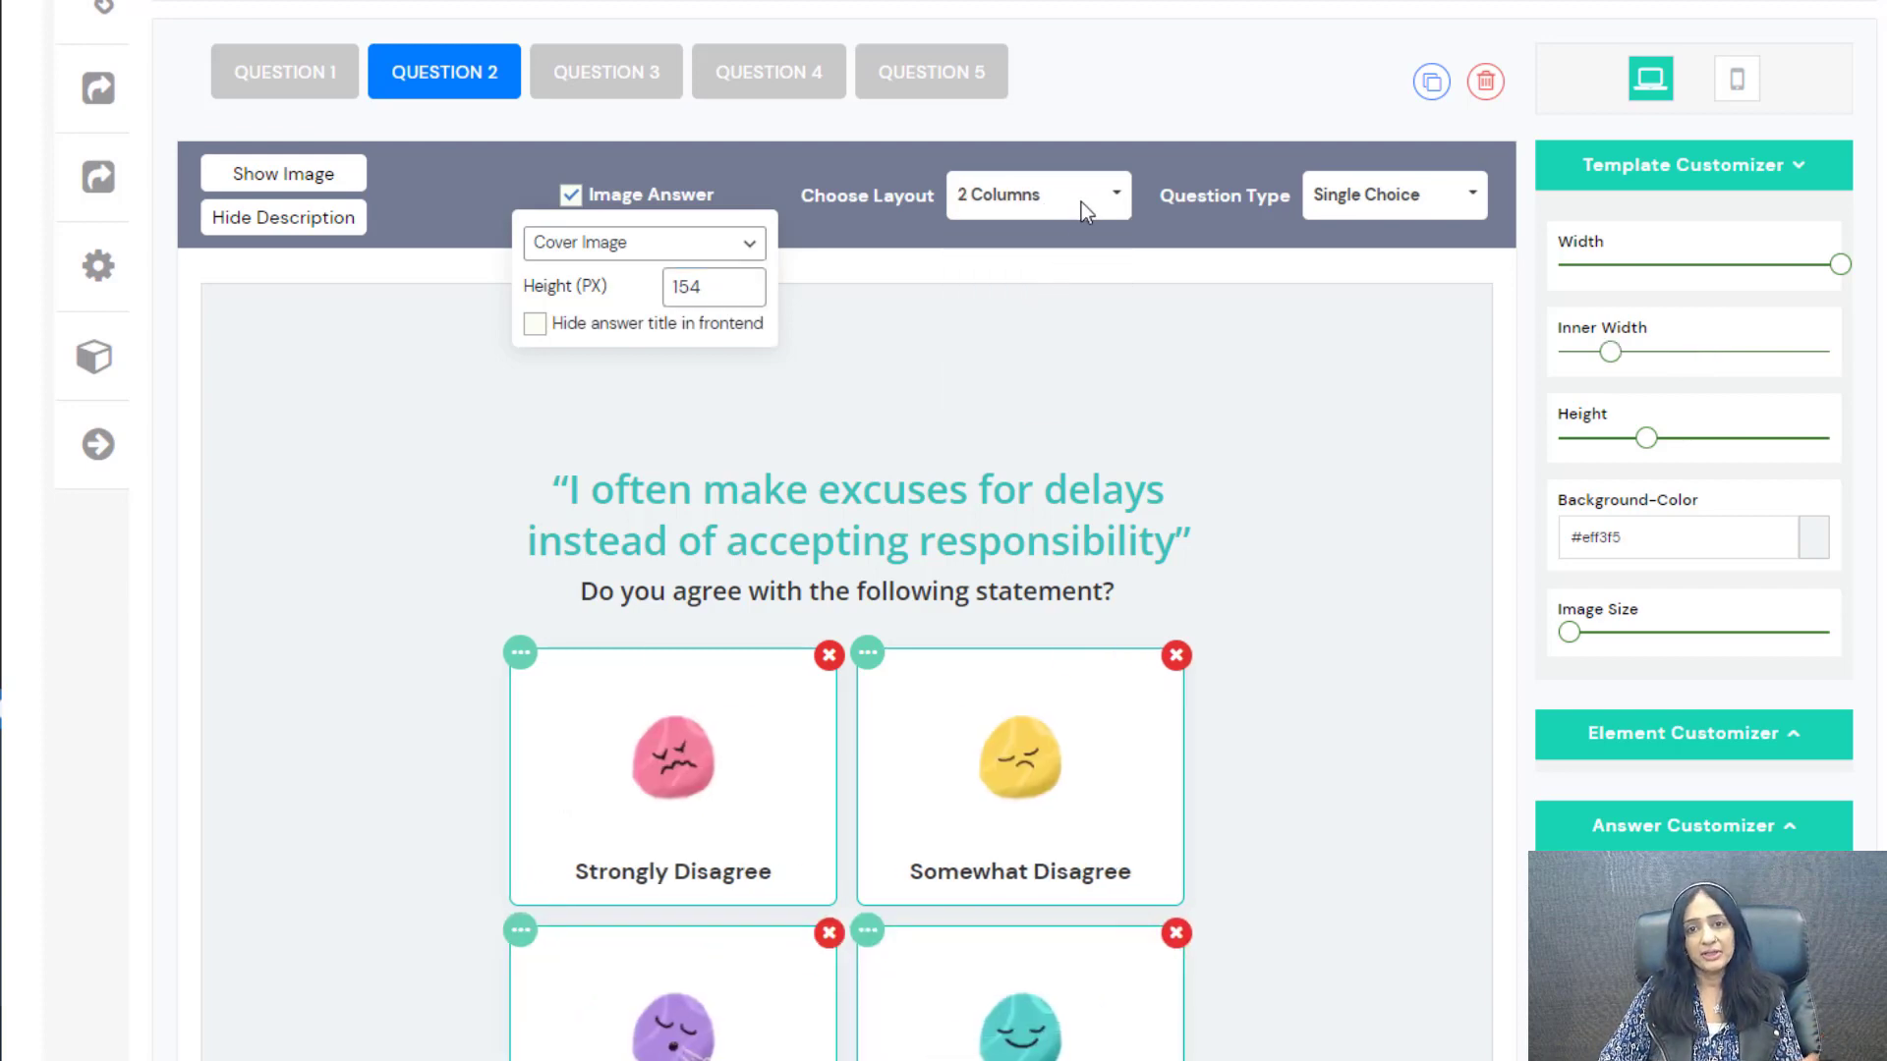
pyautogui.scroll(-2, 1081, 202)
pyautogui.click(1071, 69)
pyautogui.click(1053, 173)
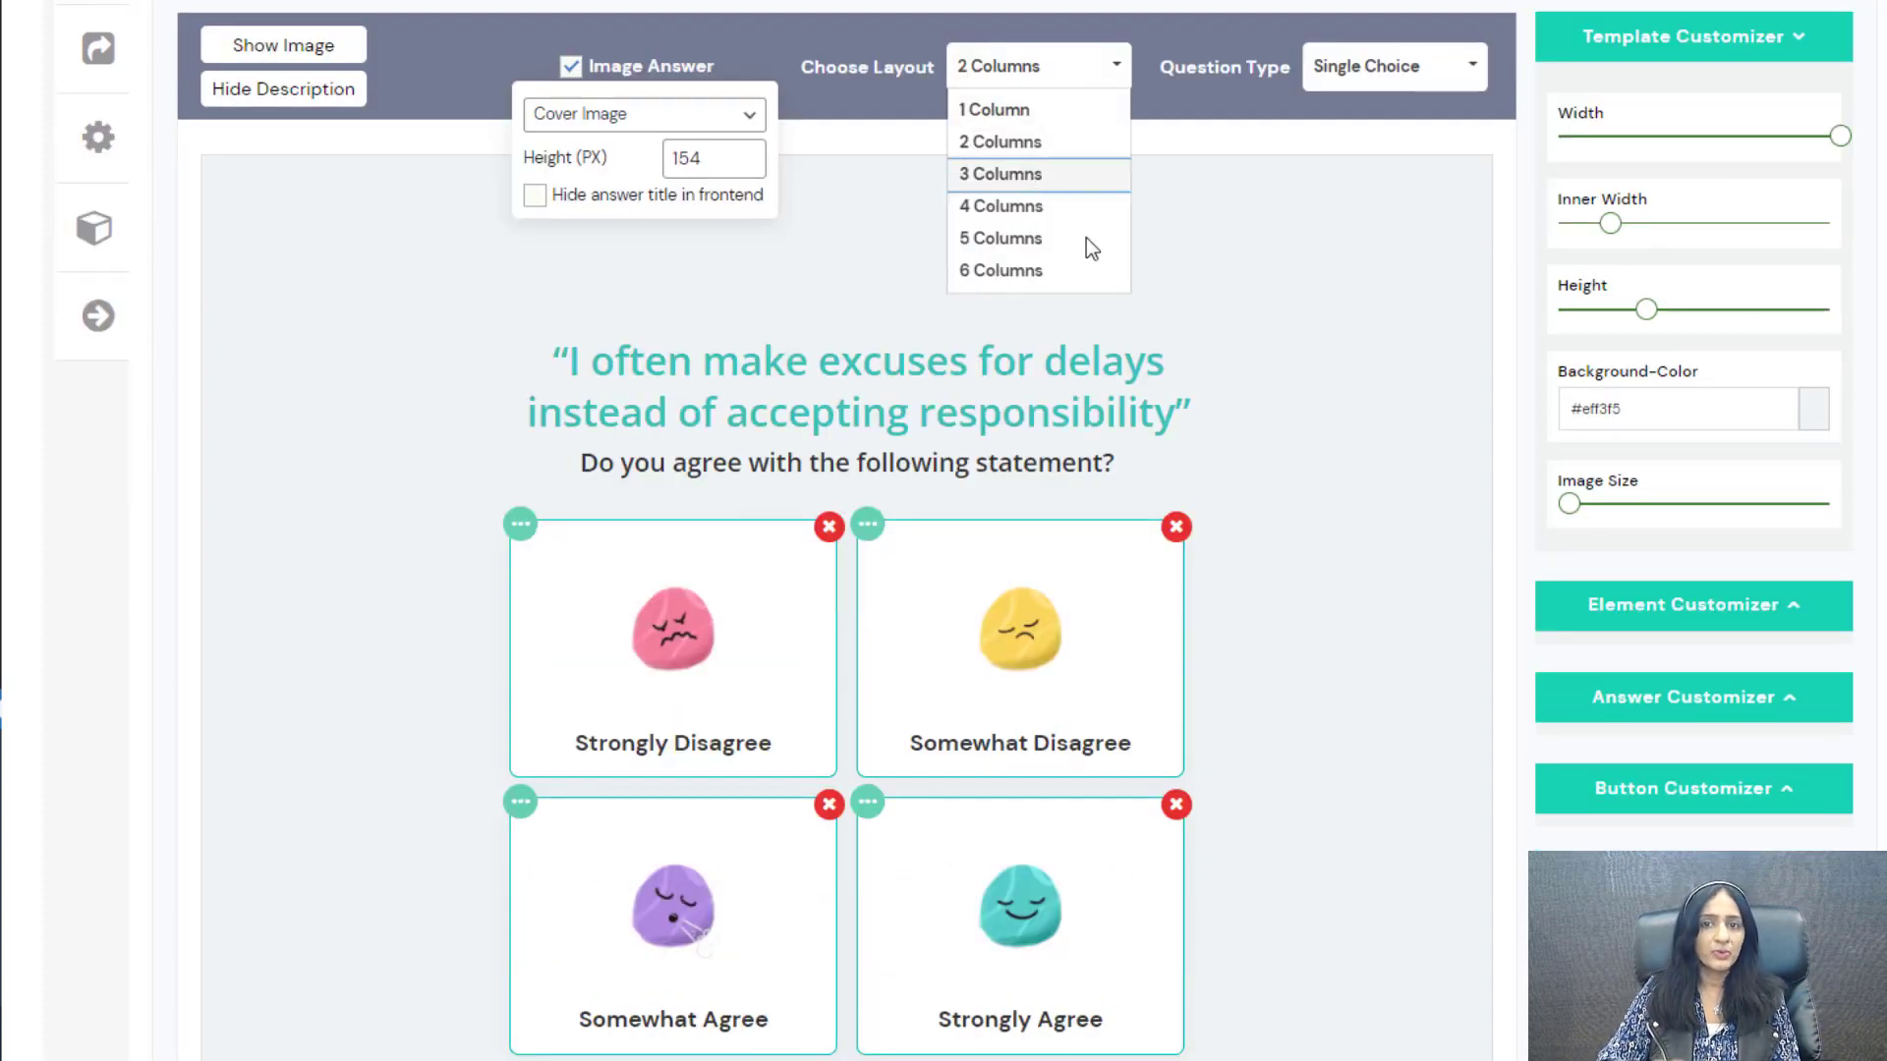
pyautogui.click(1107, 72)
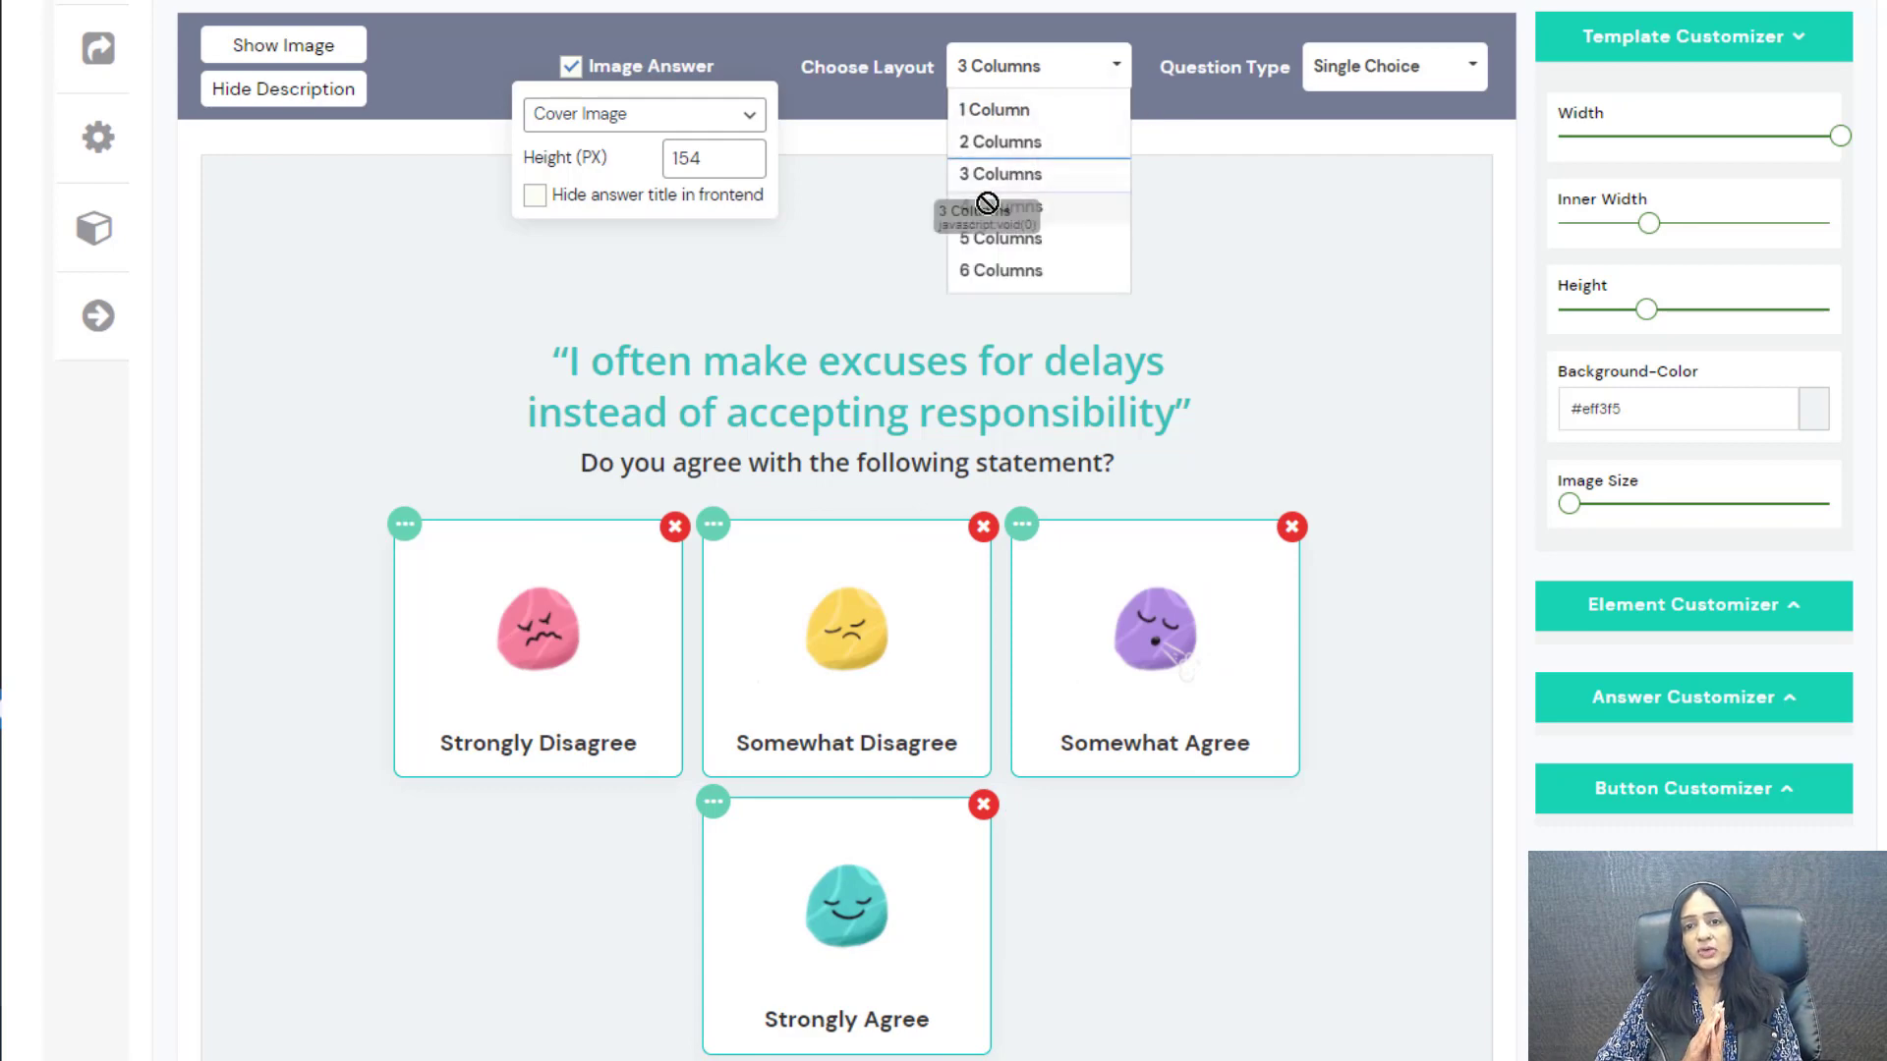
pyautogui.click(1012, 202)
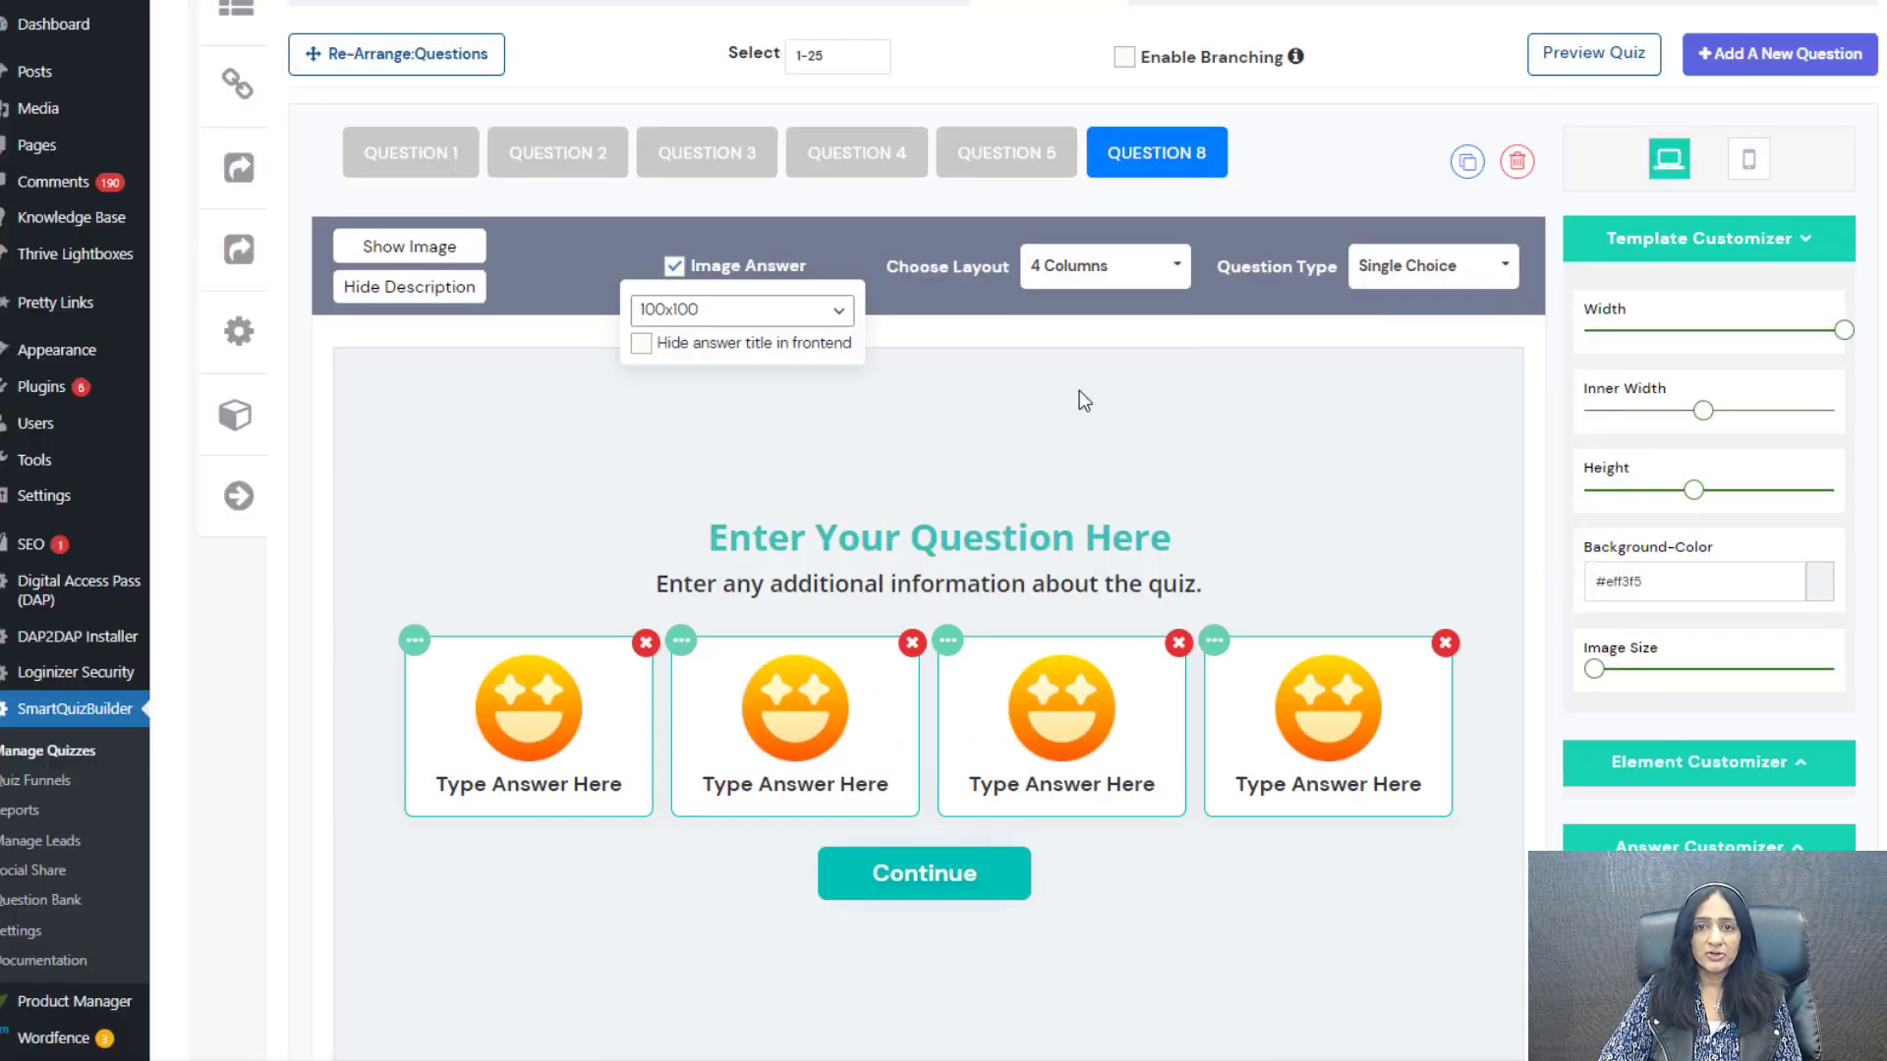
# Step: Choose the orange roses photo from the media library as an answer image for question 8
pyautogui.scroll(-1, 1259, 430)
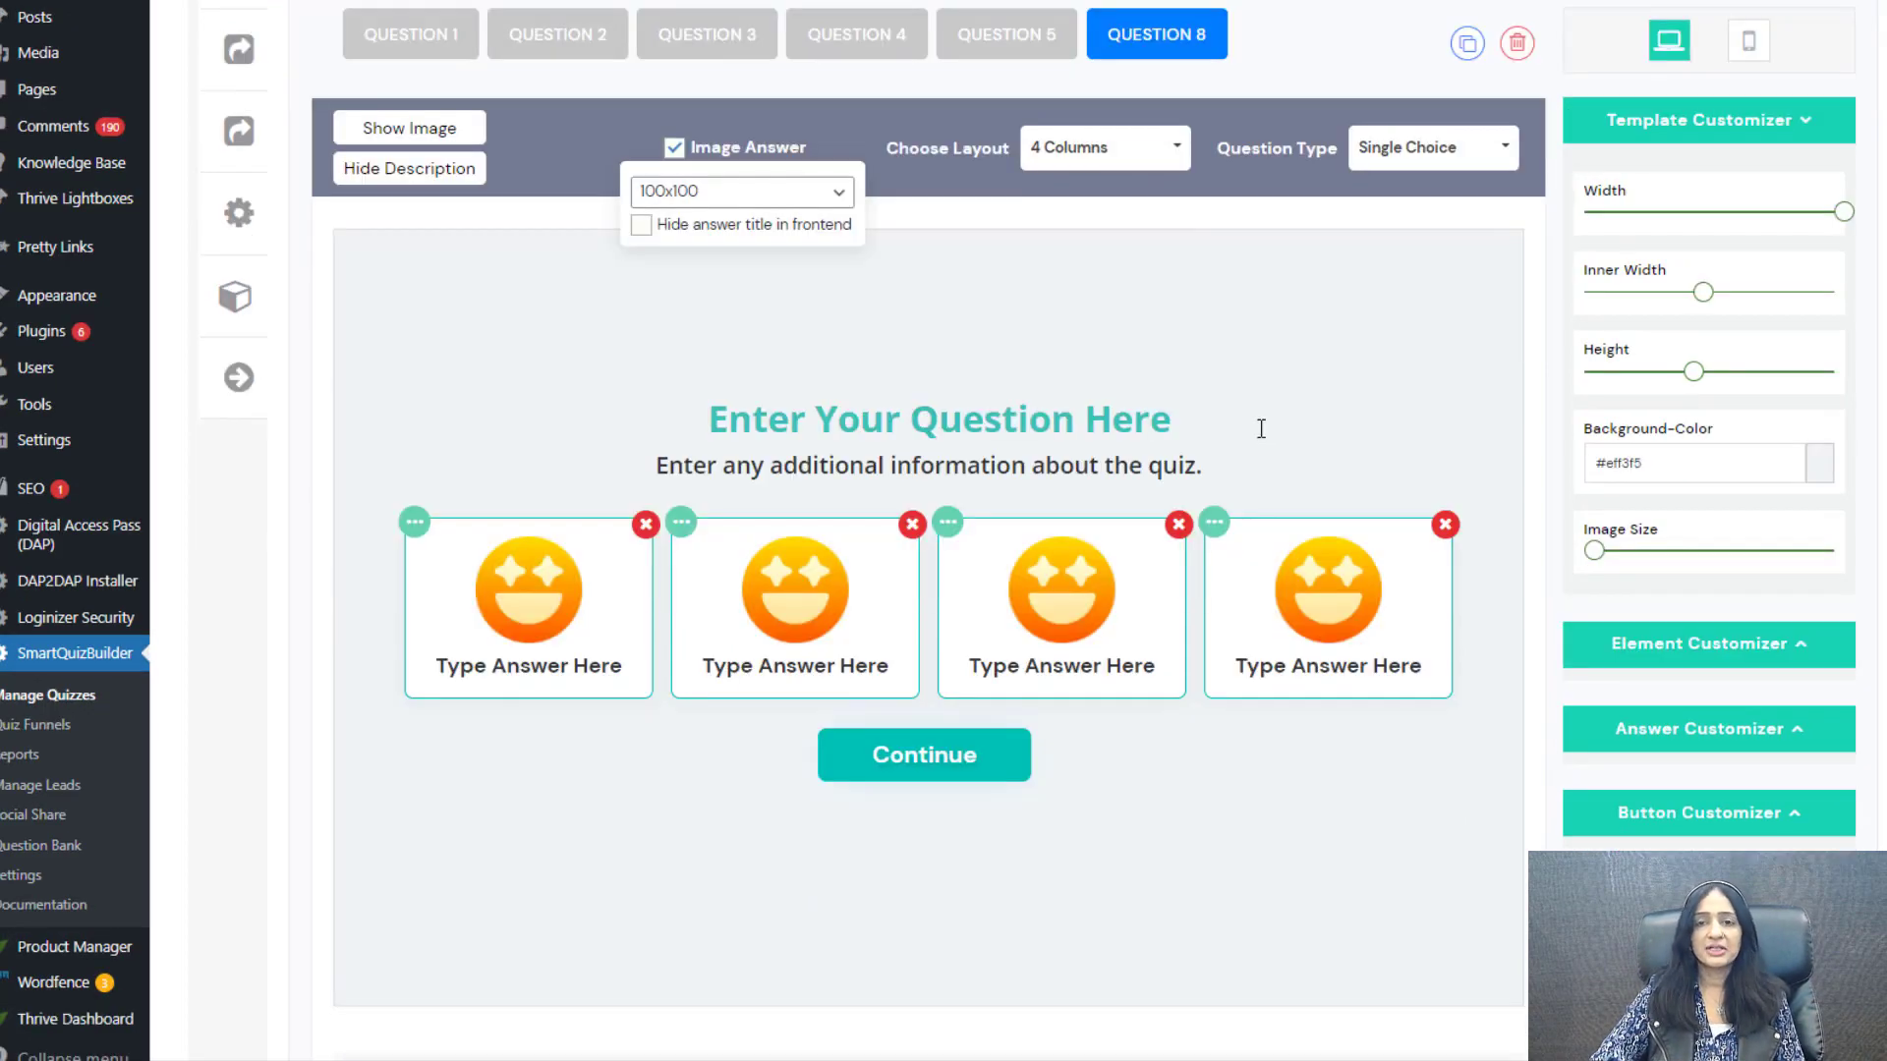
pyautogui.scroll(-1, 1261, 428)
pyautogui.click(457, 969)
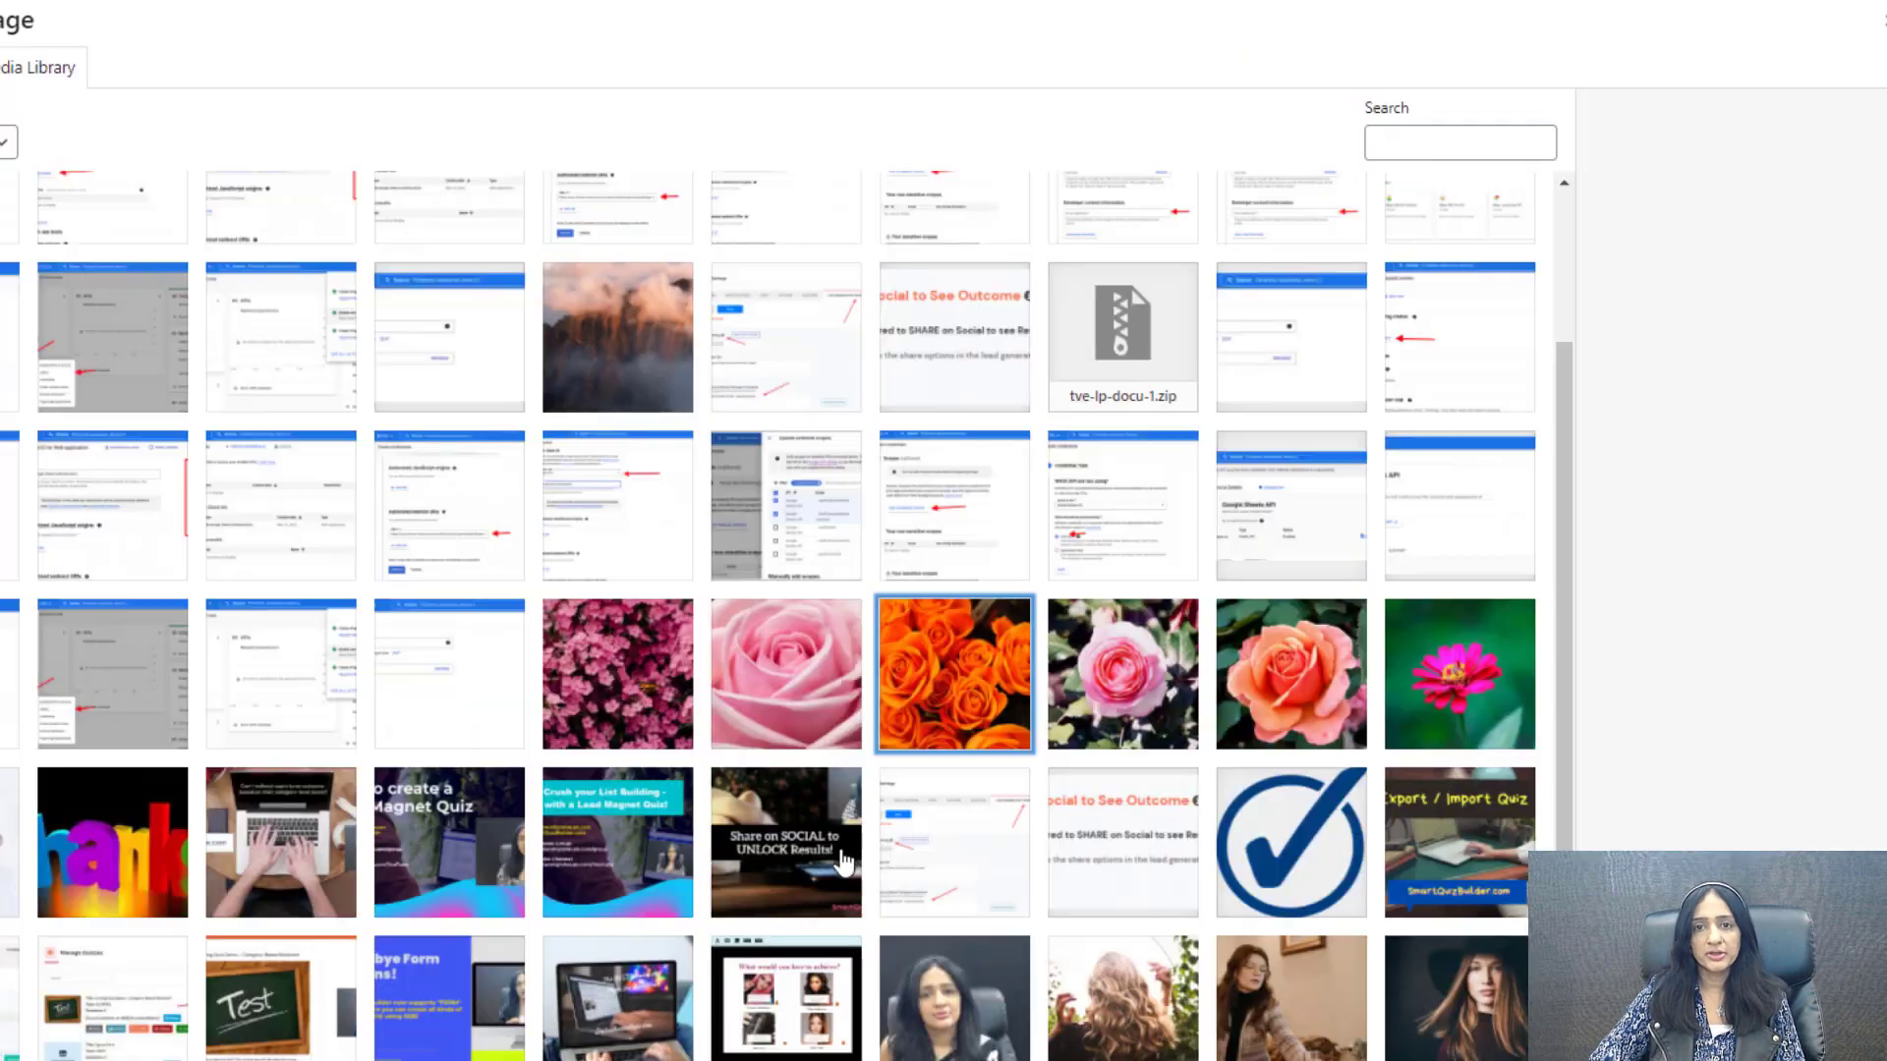
pyautogui.click(949, 688)
pyautogui.click(988, 658)
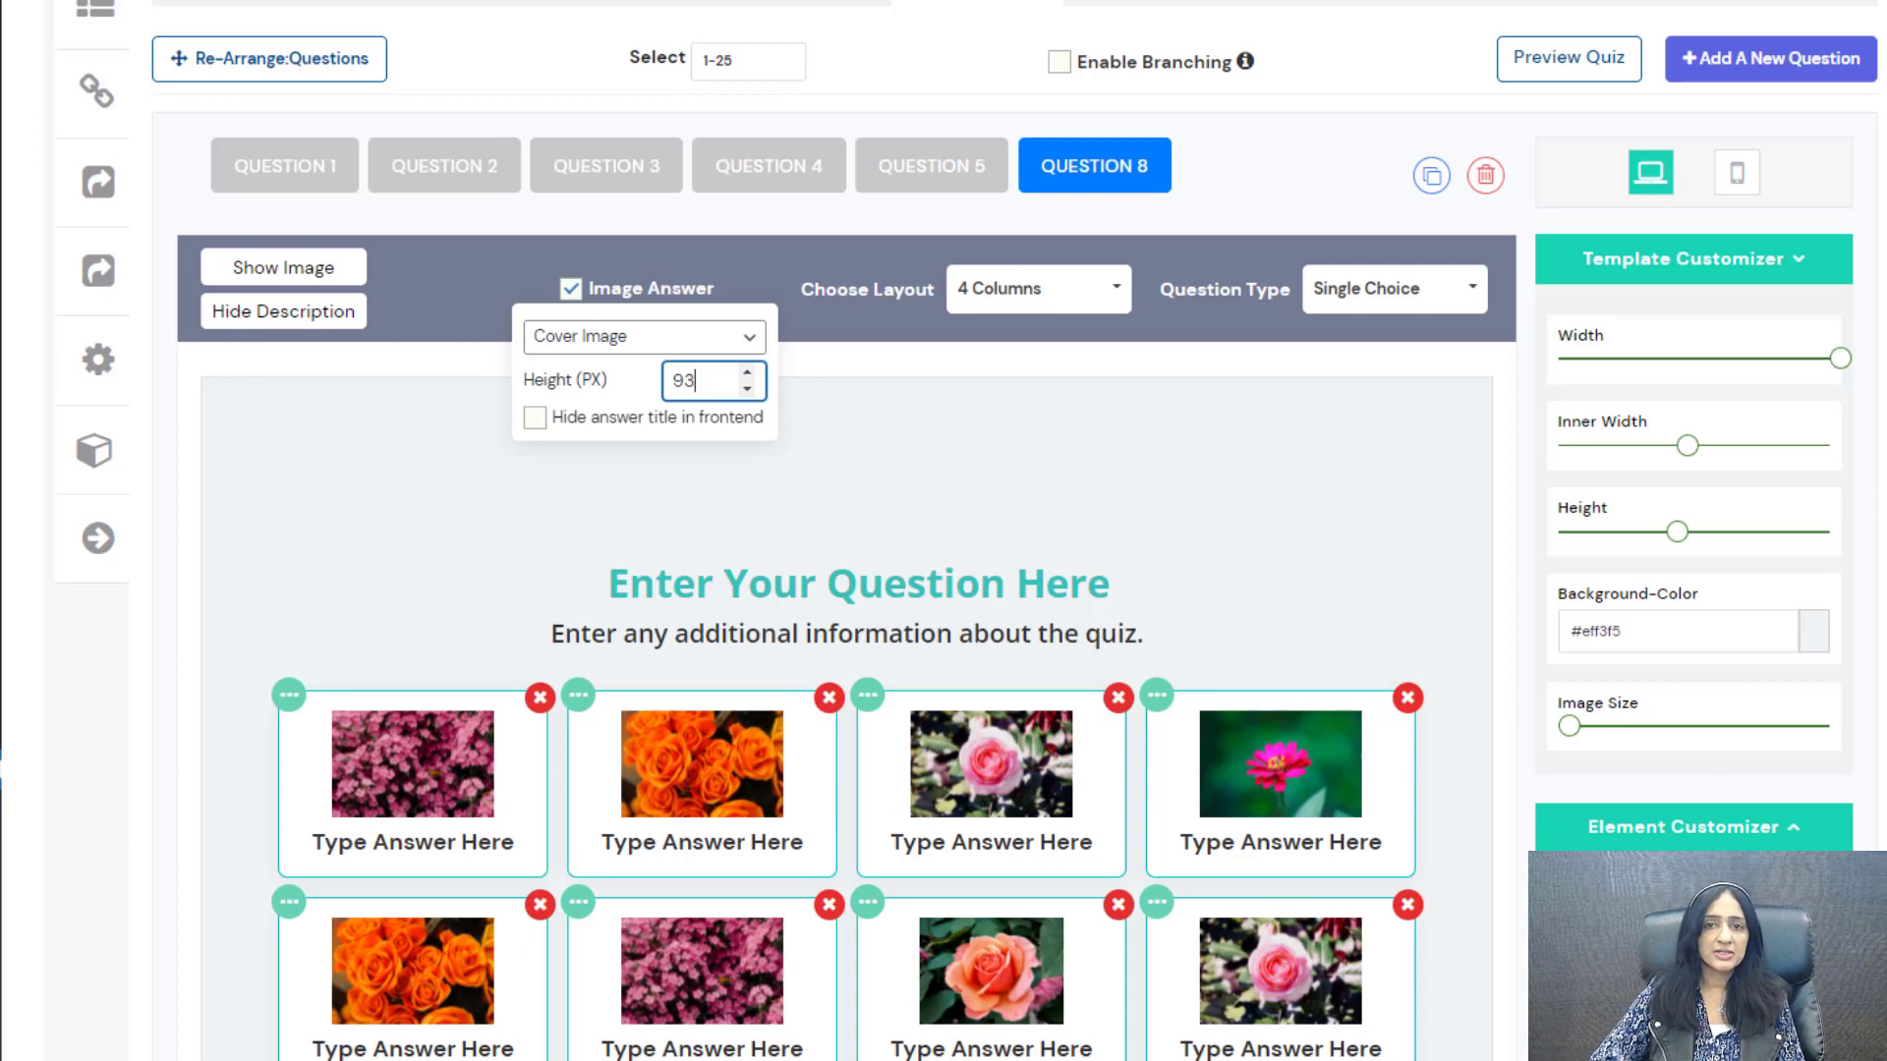
# Step: Show the skip button on question 2 and set its background colour to blue #0022c1
pyautogui.scroll(-2, 1288, 884)
pyautogui.scroll(-1, 1769, 767)
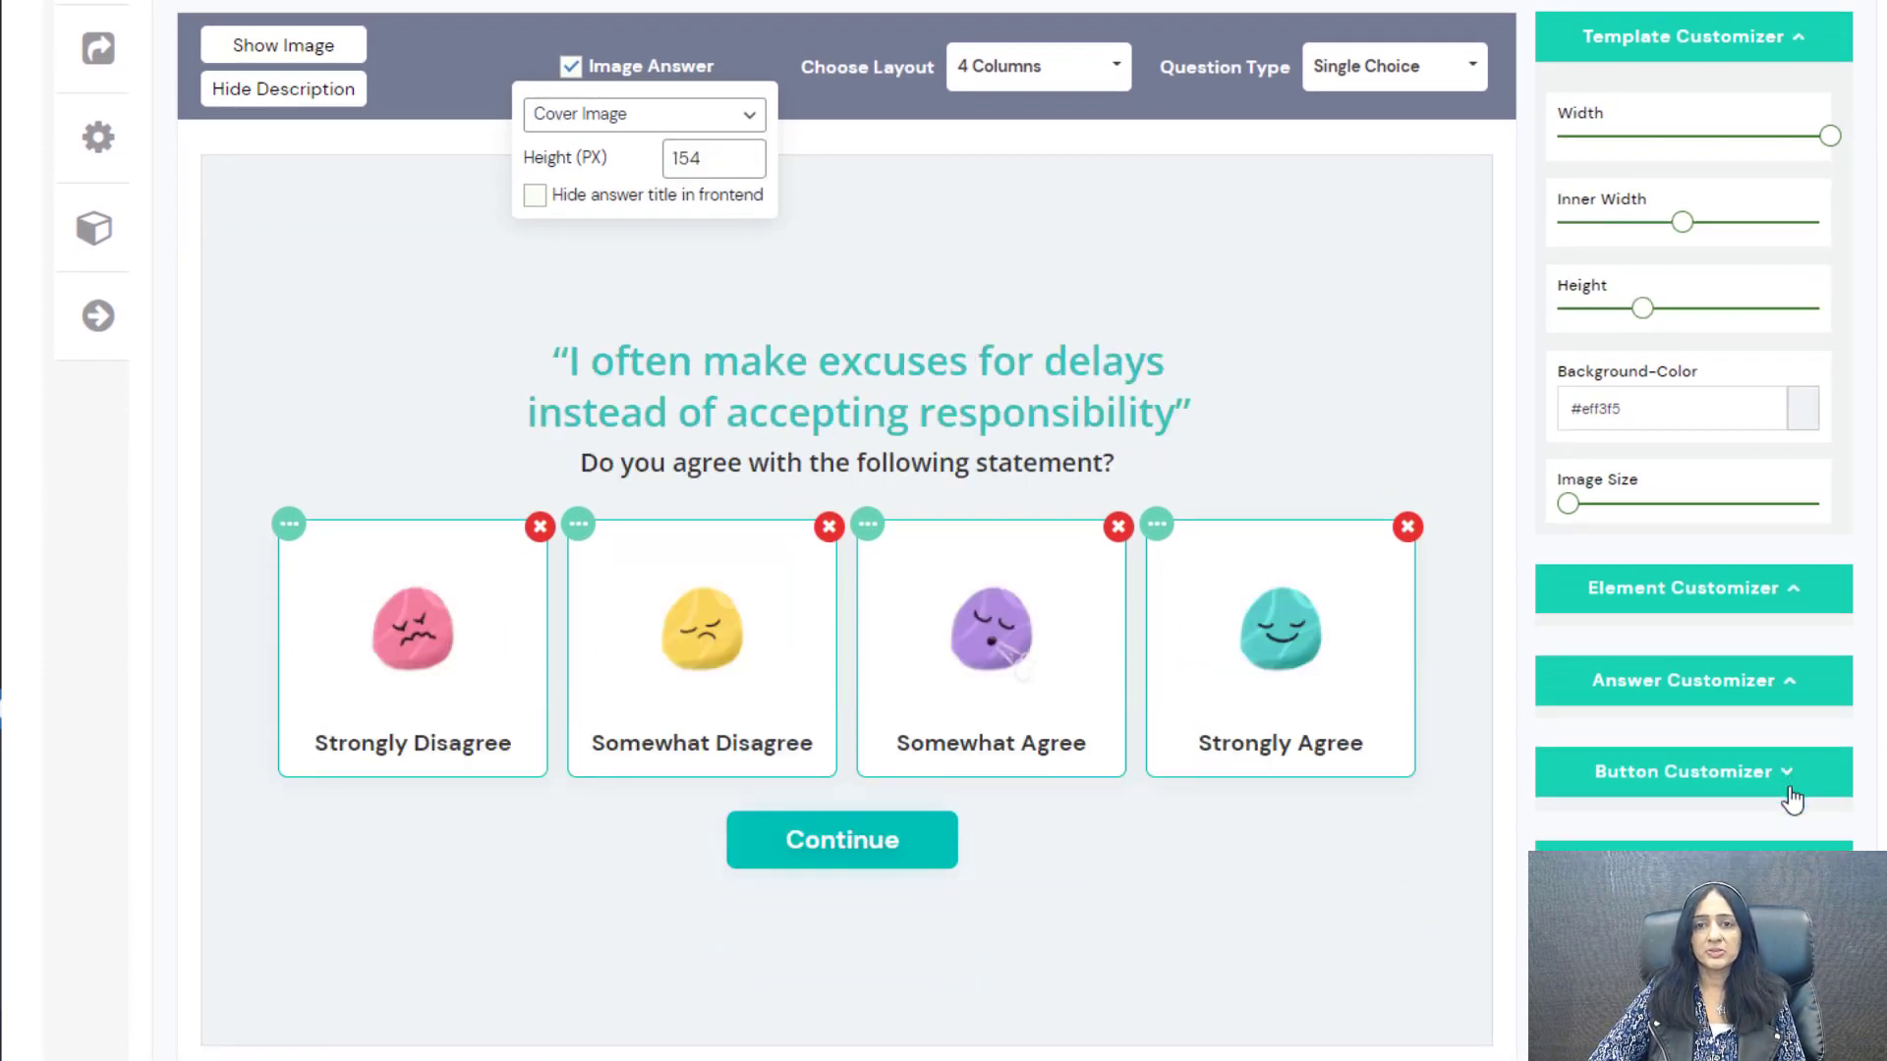
pyautogui.click(1791, 777)
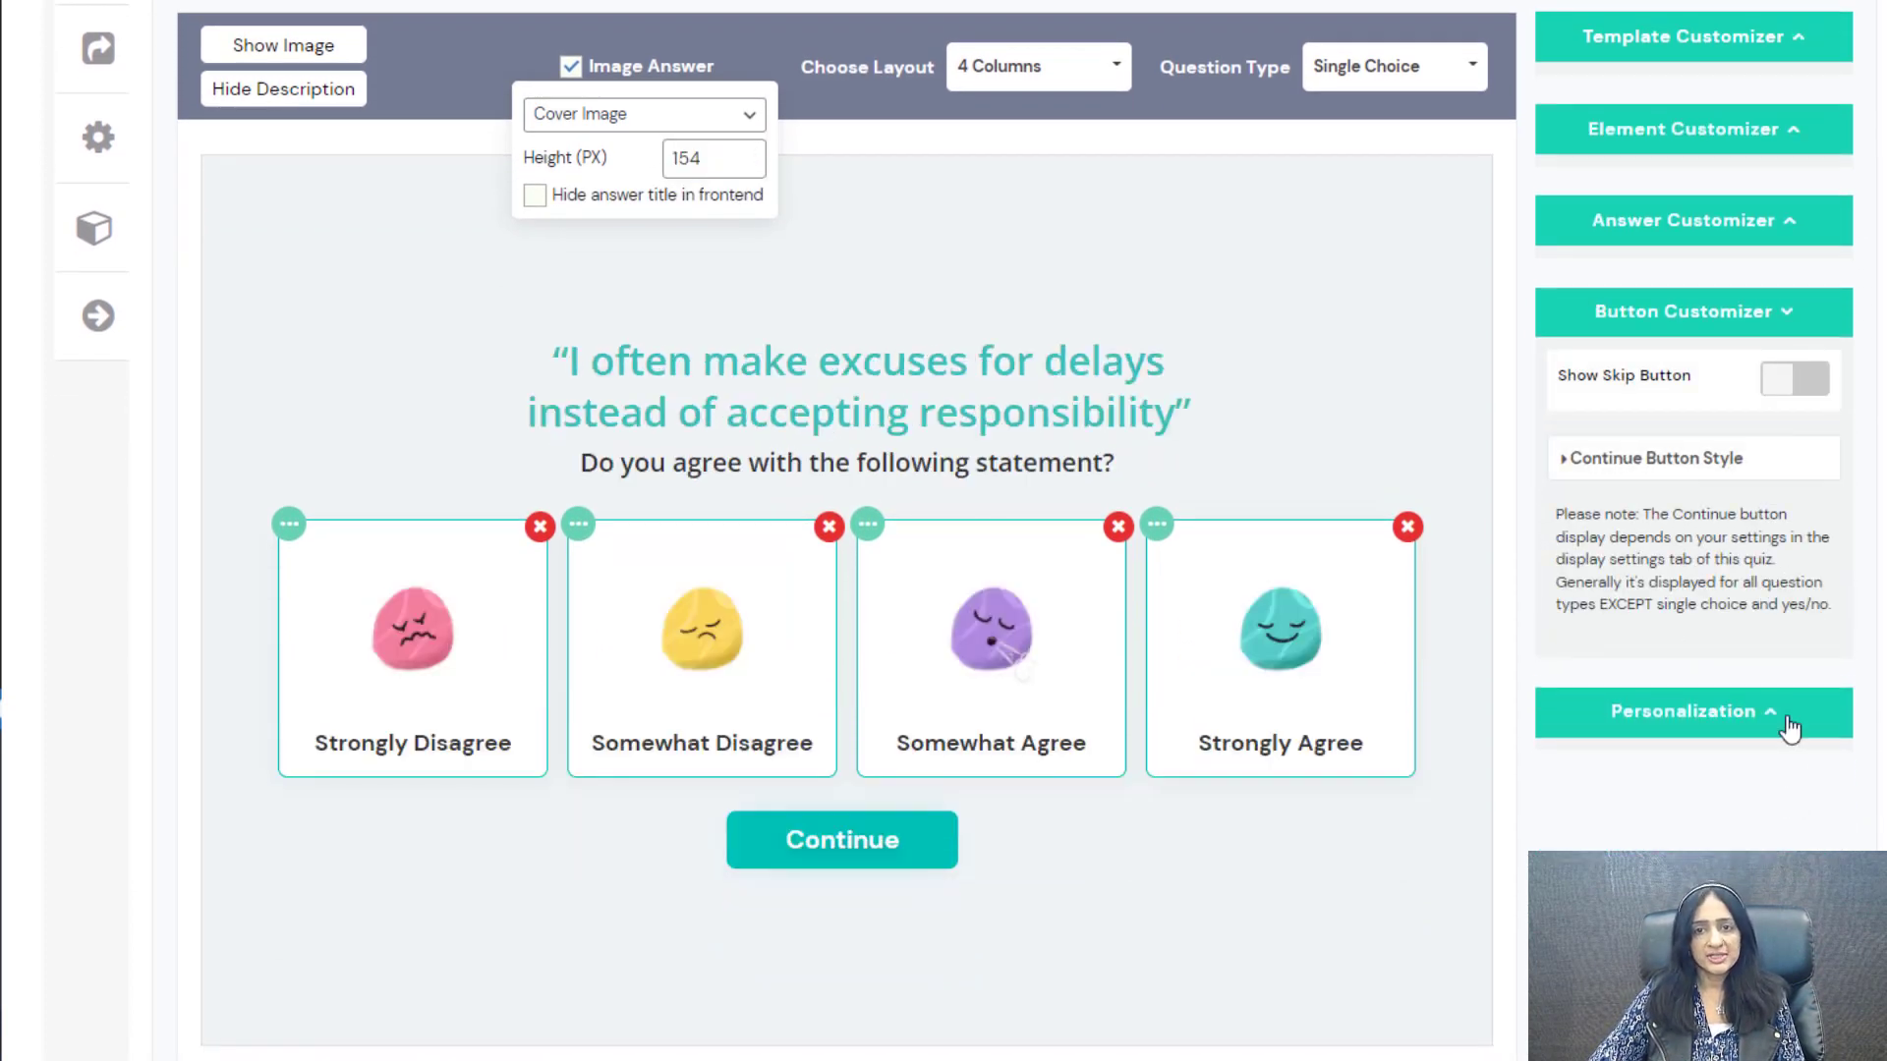
pyautogui.click(1776, 388)
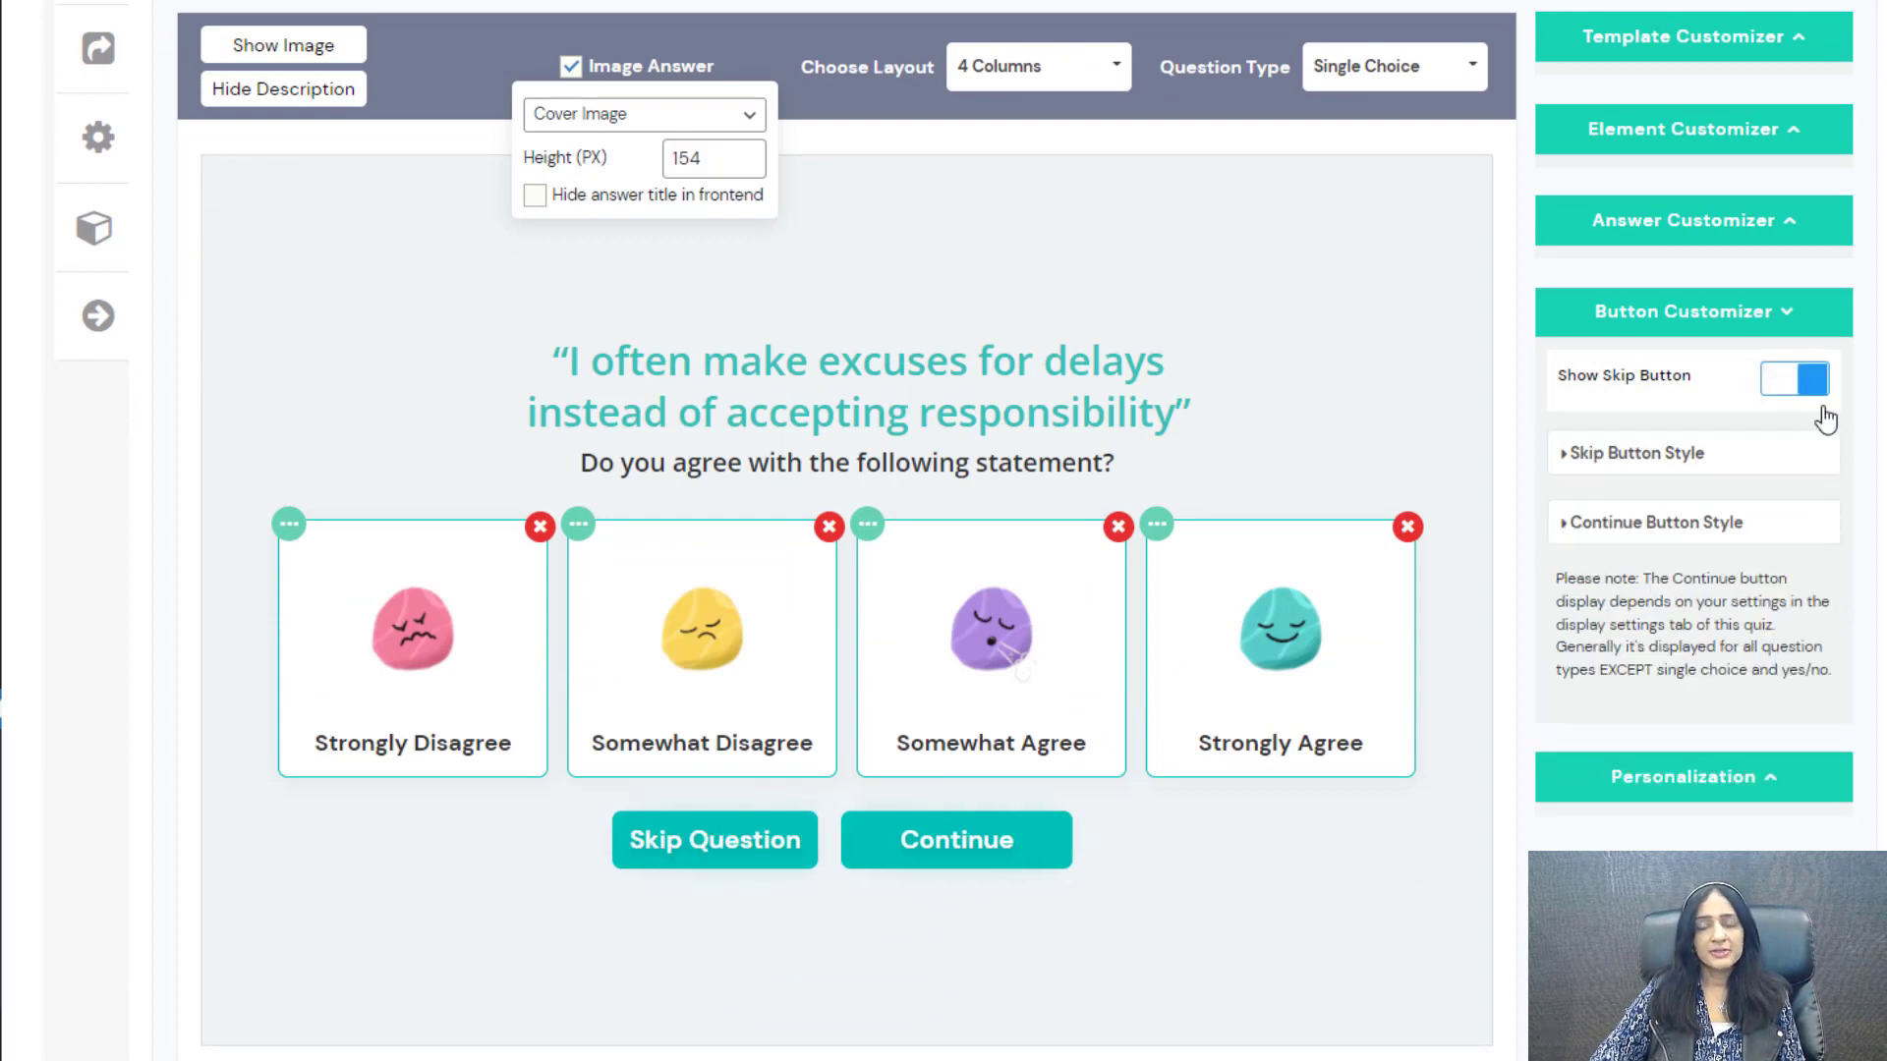
pyautogui.click(1793, 728)
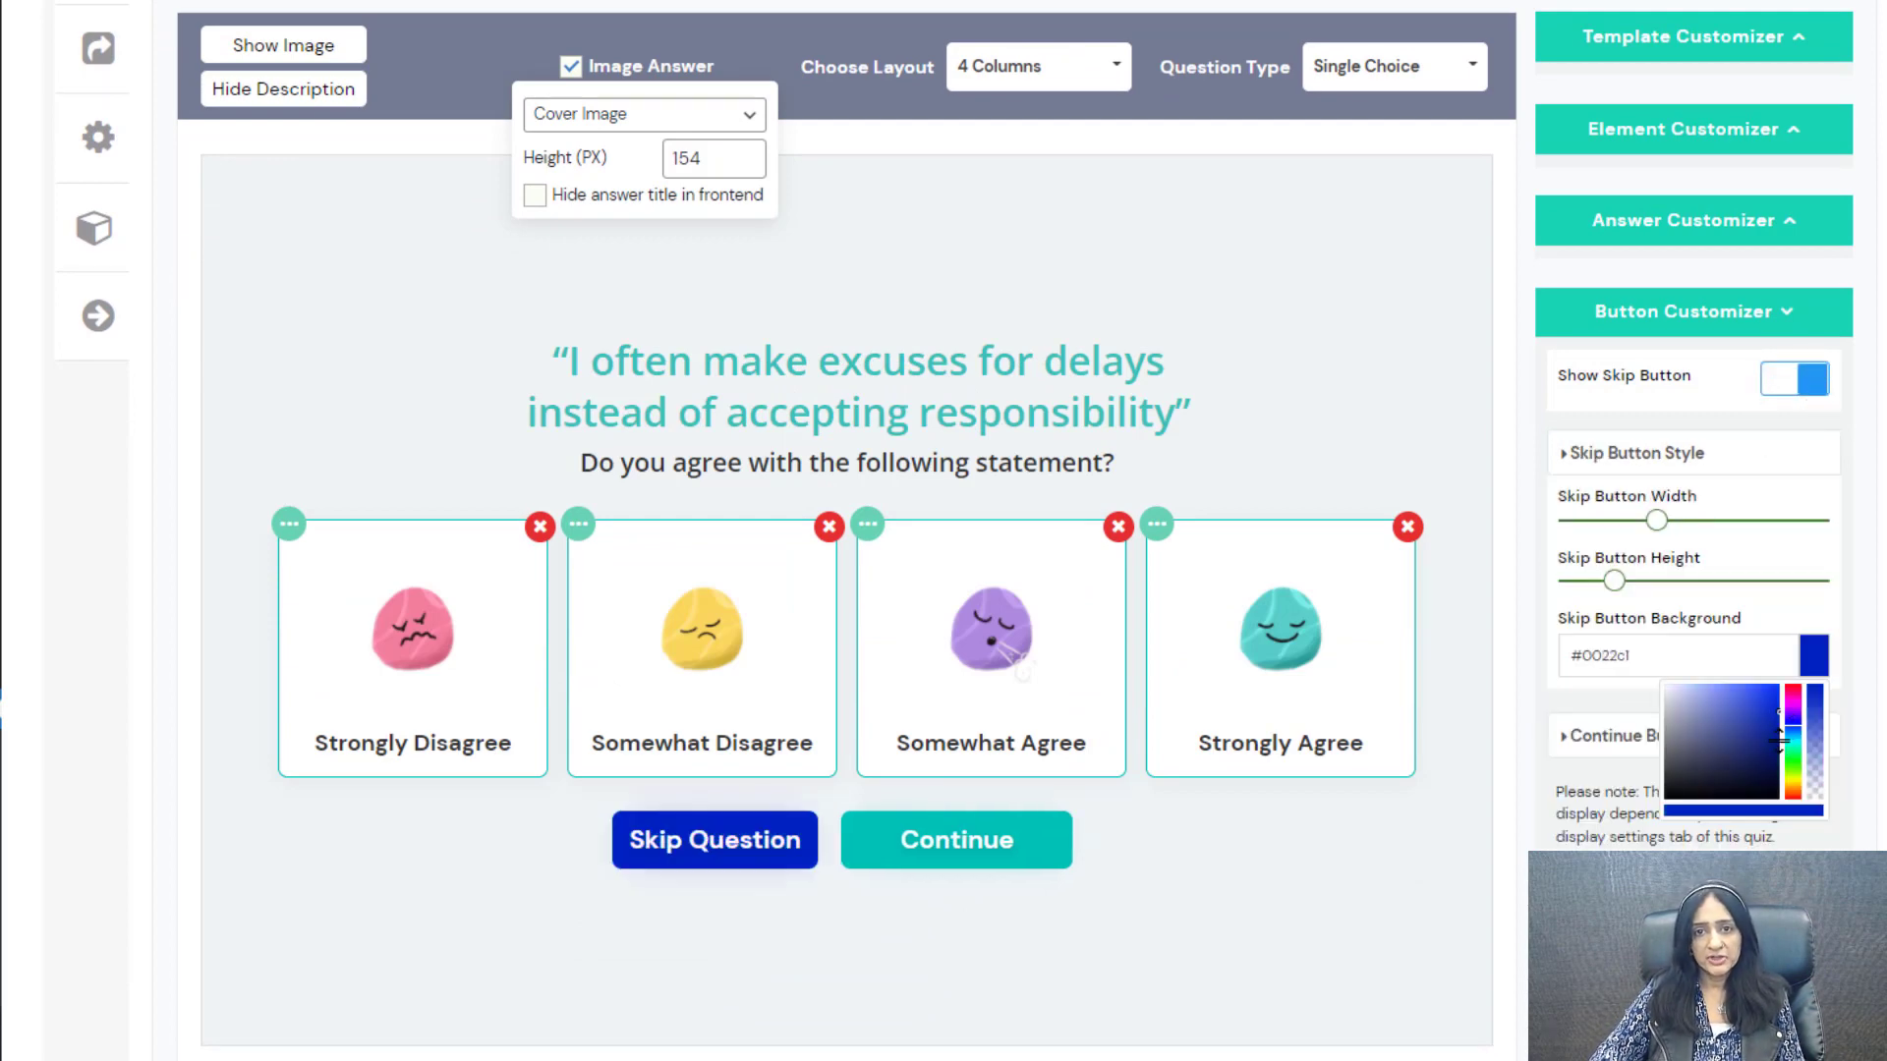
pyautogui.click(1444, 912)
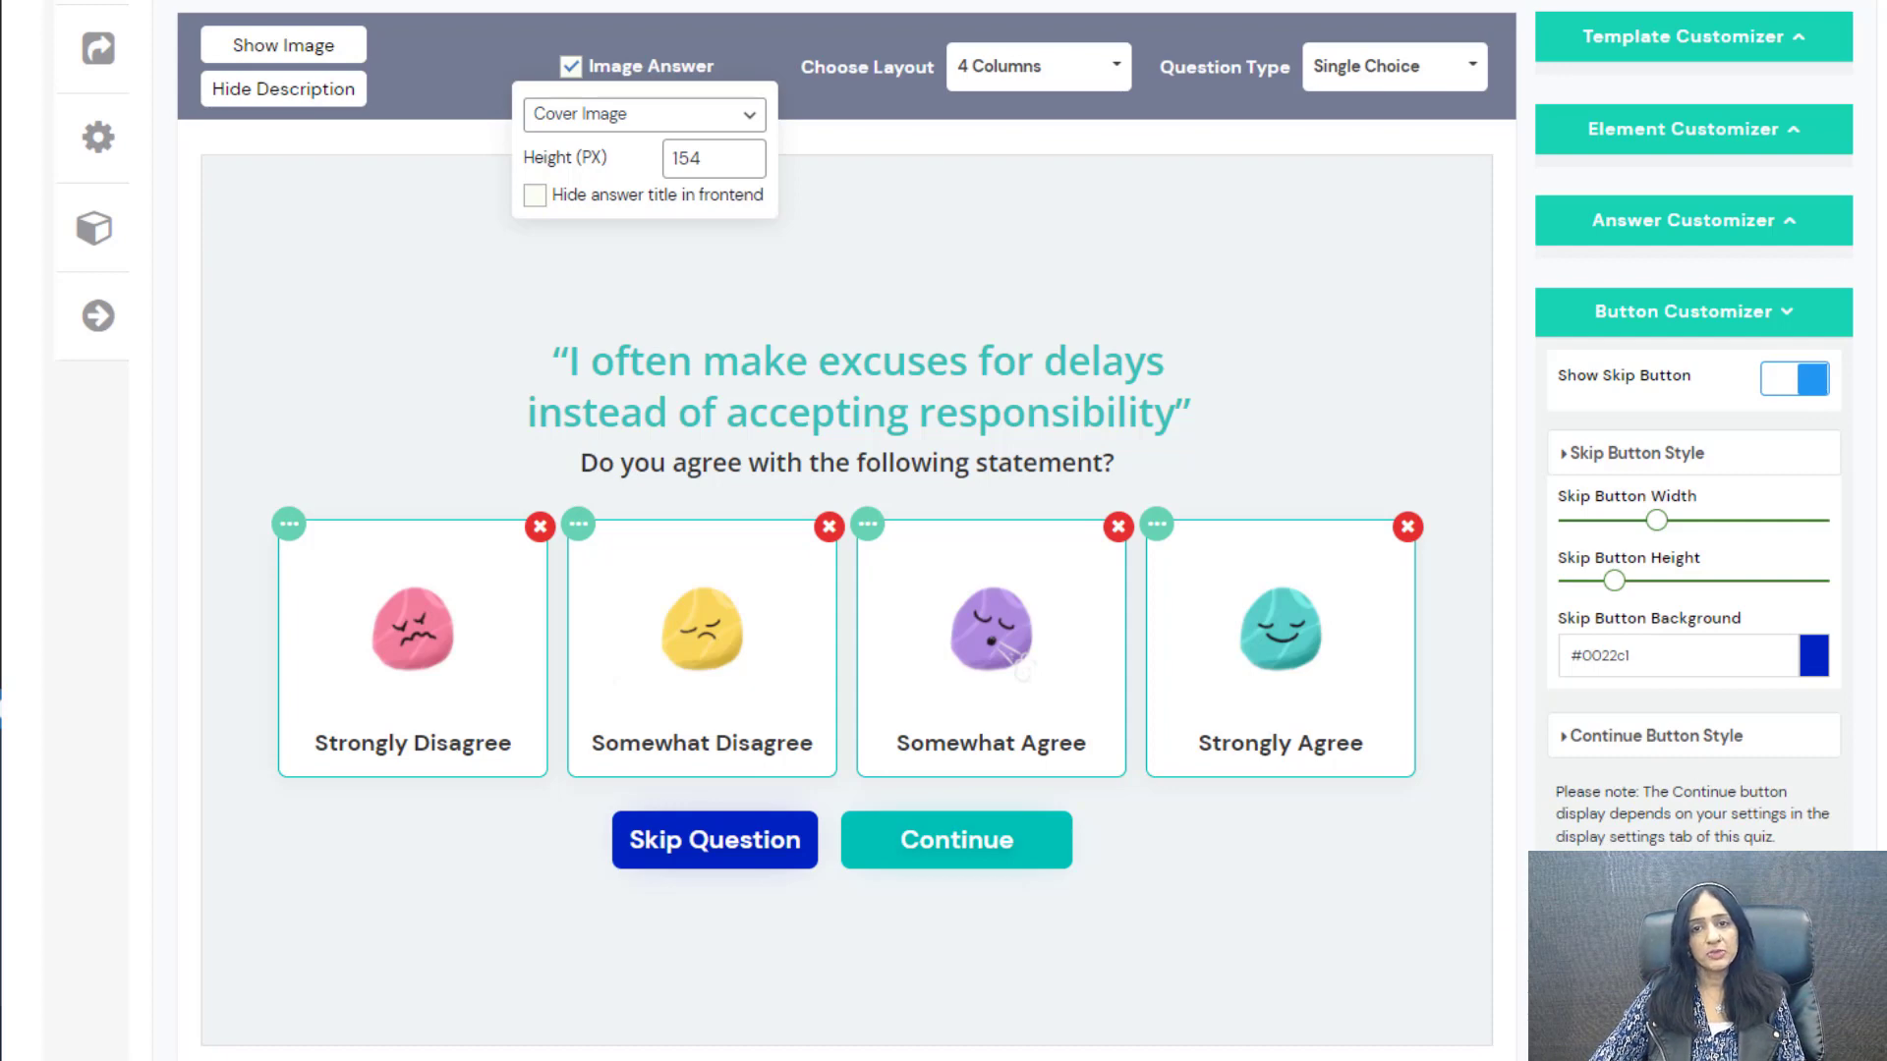
# Step: Open question 3 and look over its single-choice answers in the one-column layout
pyautogui.scroll(3, 506, 575)
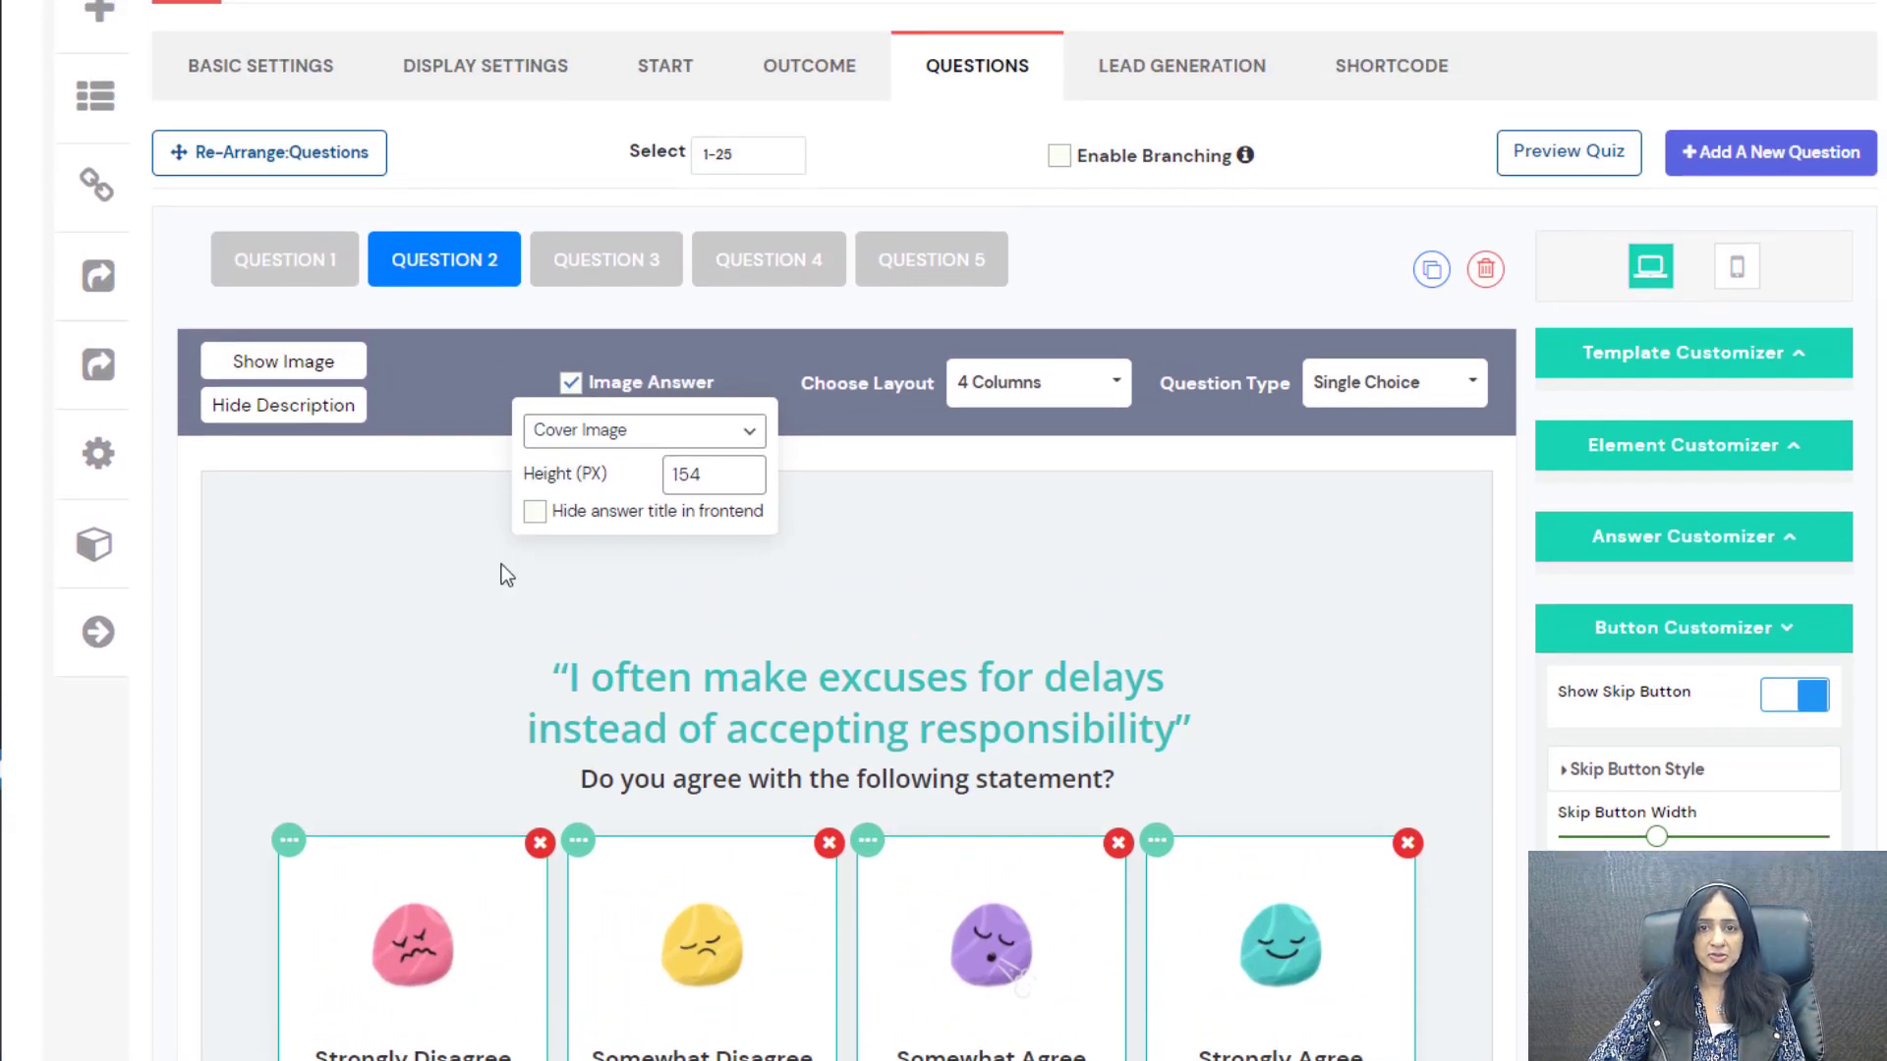
pyautogui.click(609, 260)
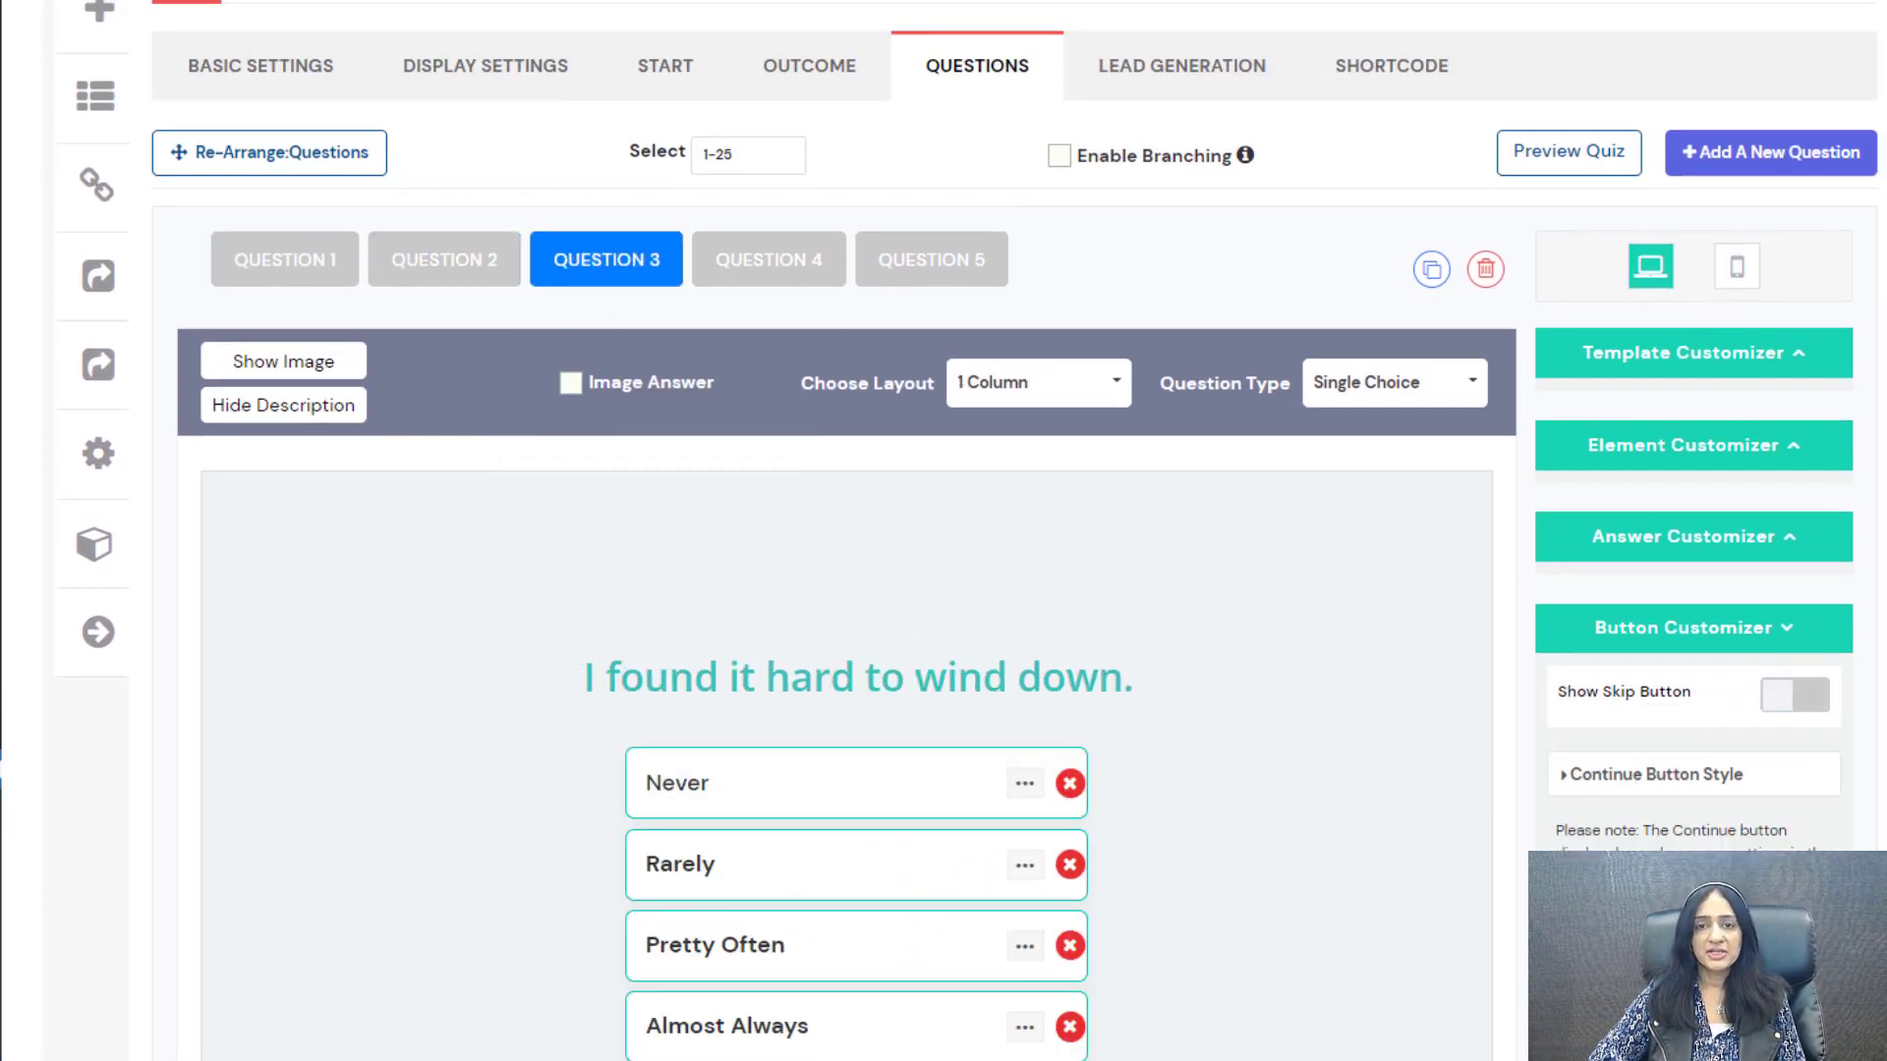
pyautogui.scroll(-4, 845, 590)
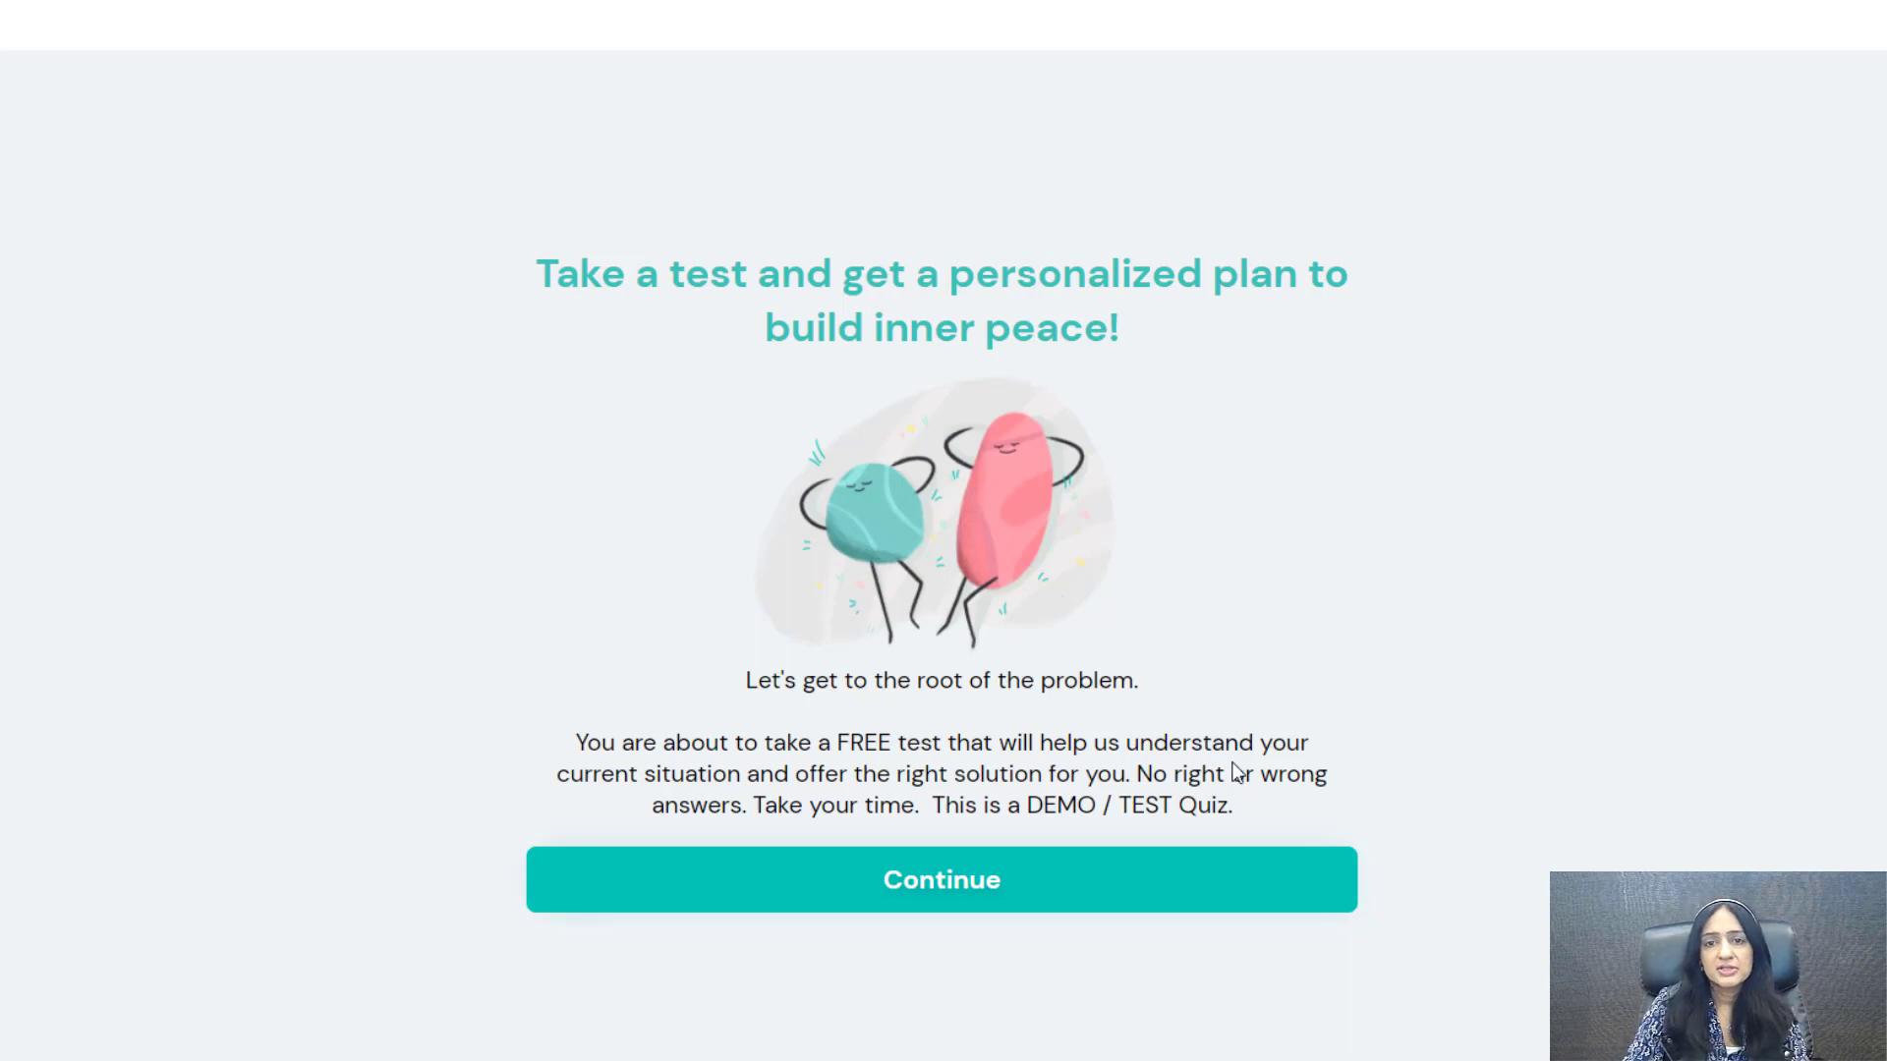
# Step: Start the live demo quiz and submit Improve sleep and Cope with anxiety as the main goals
pyautogui.click(984, 888)
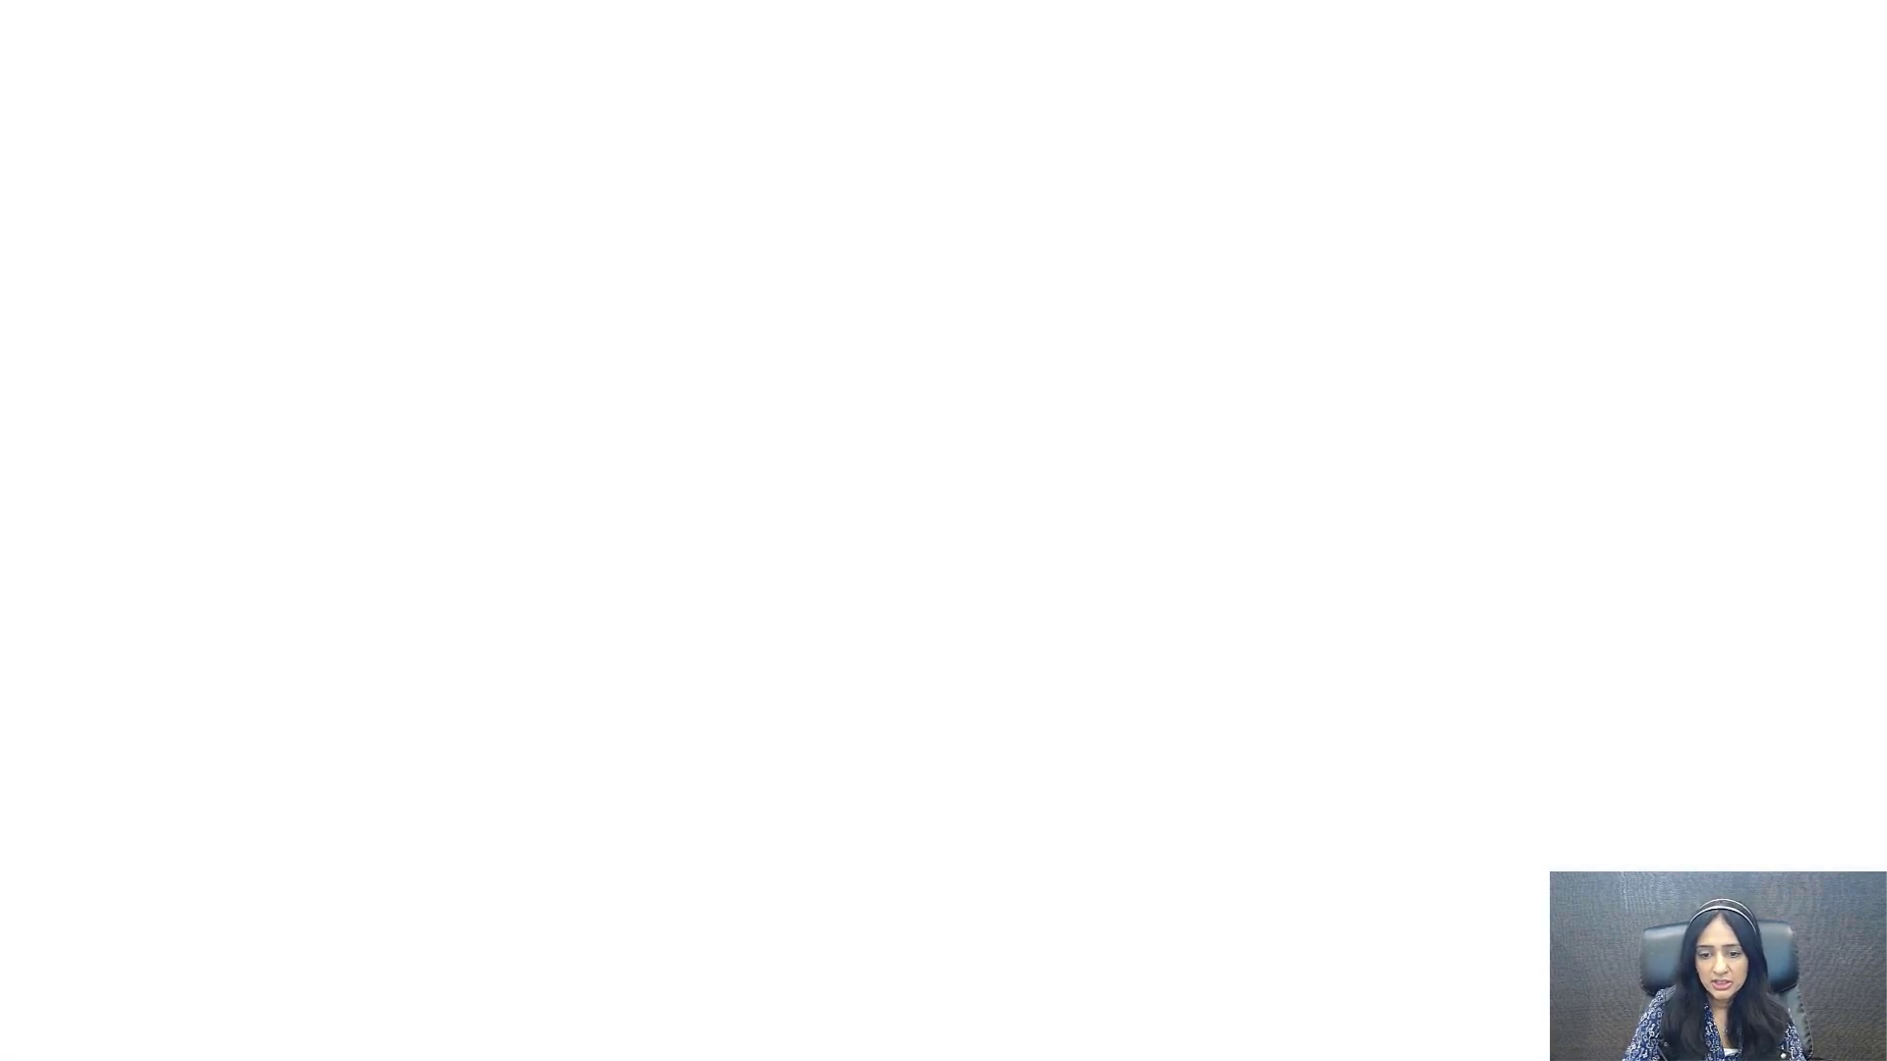
pyautogui.scroll(-2, 943, 550)
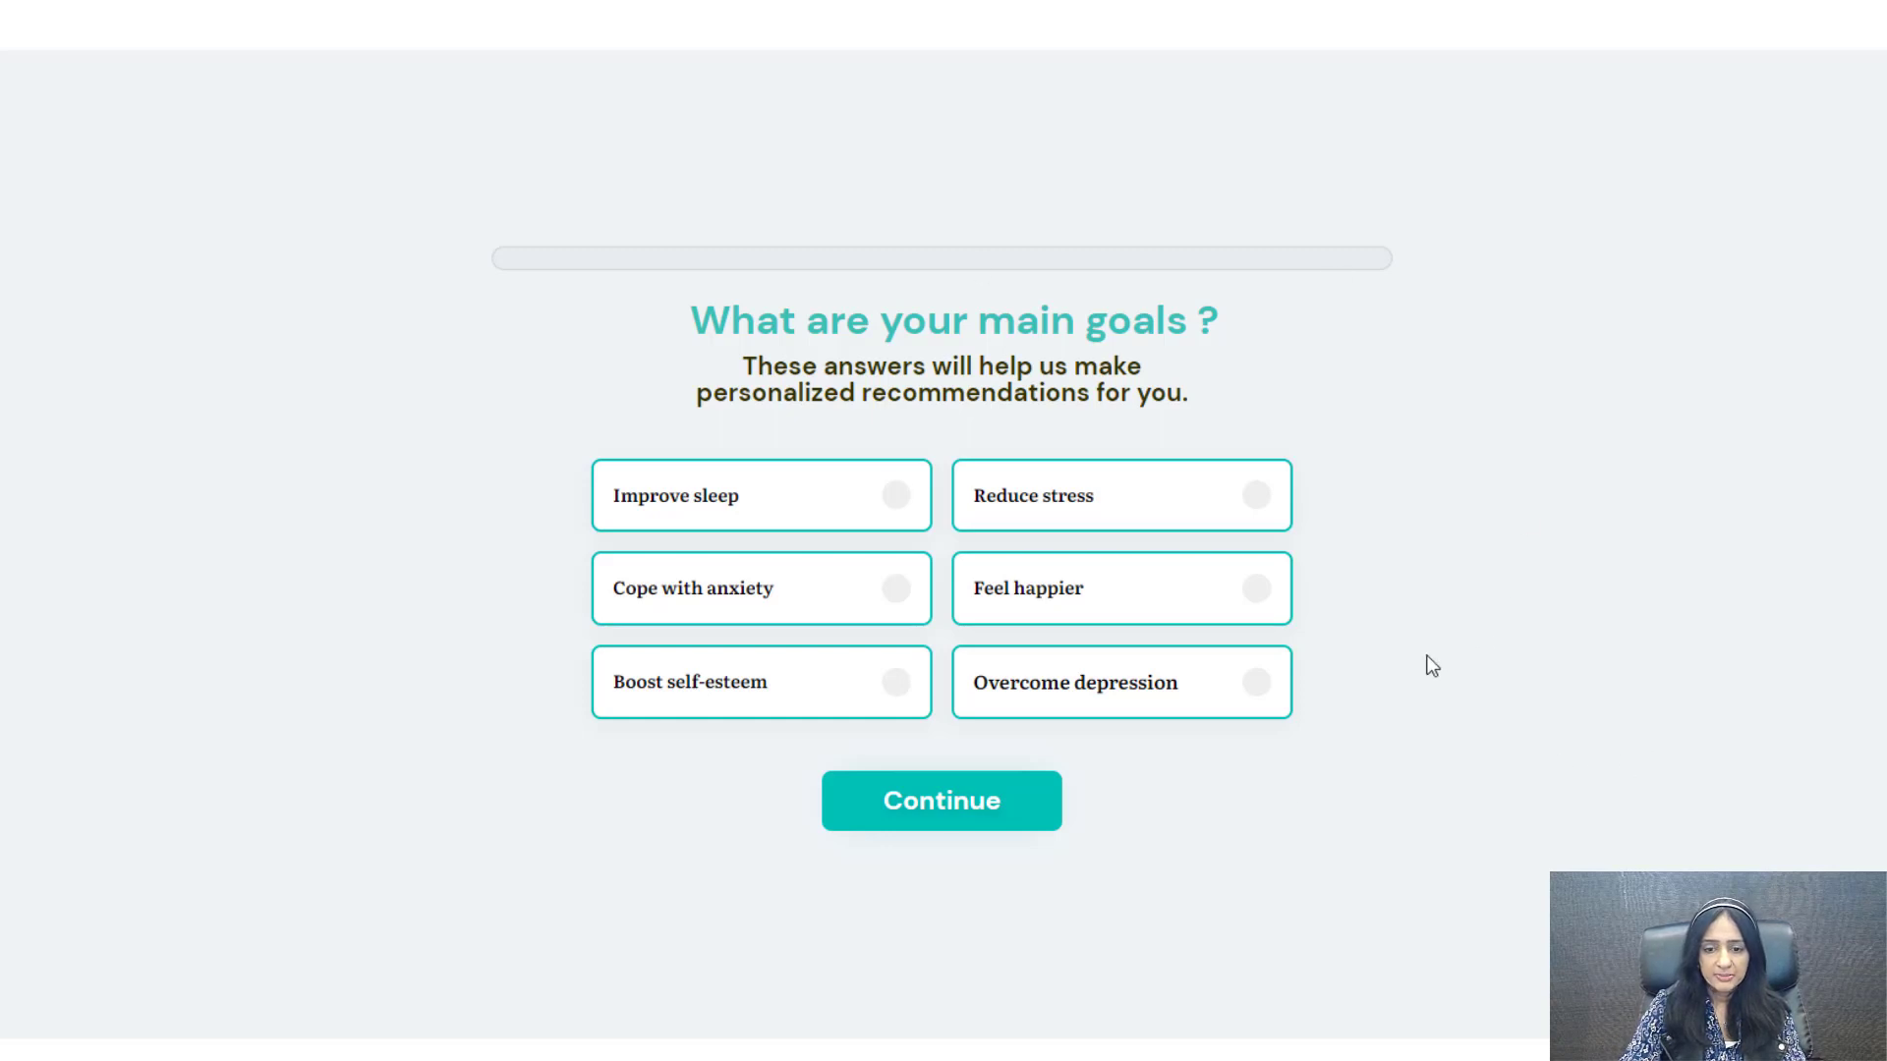
pyautogui.click(804, 496)
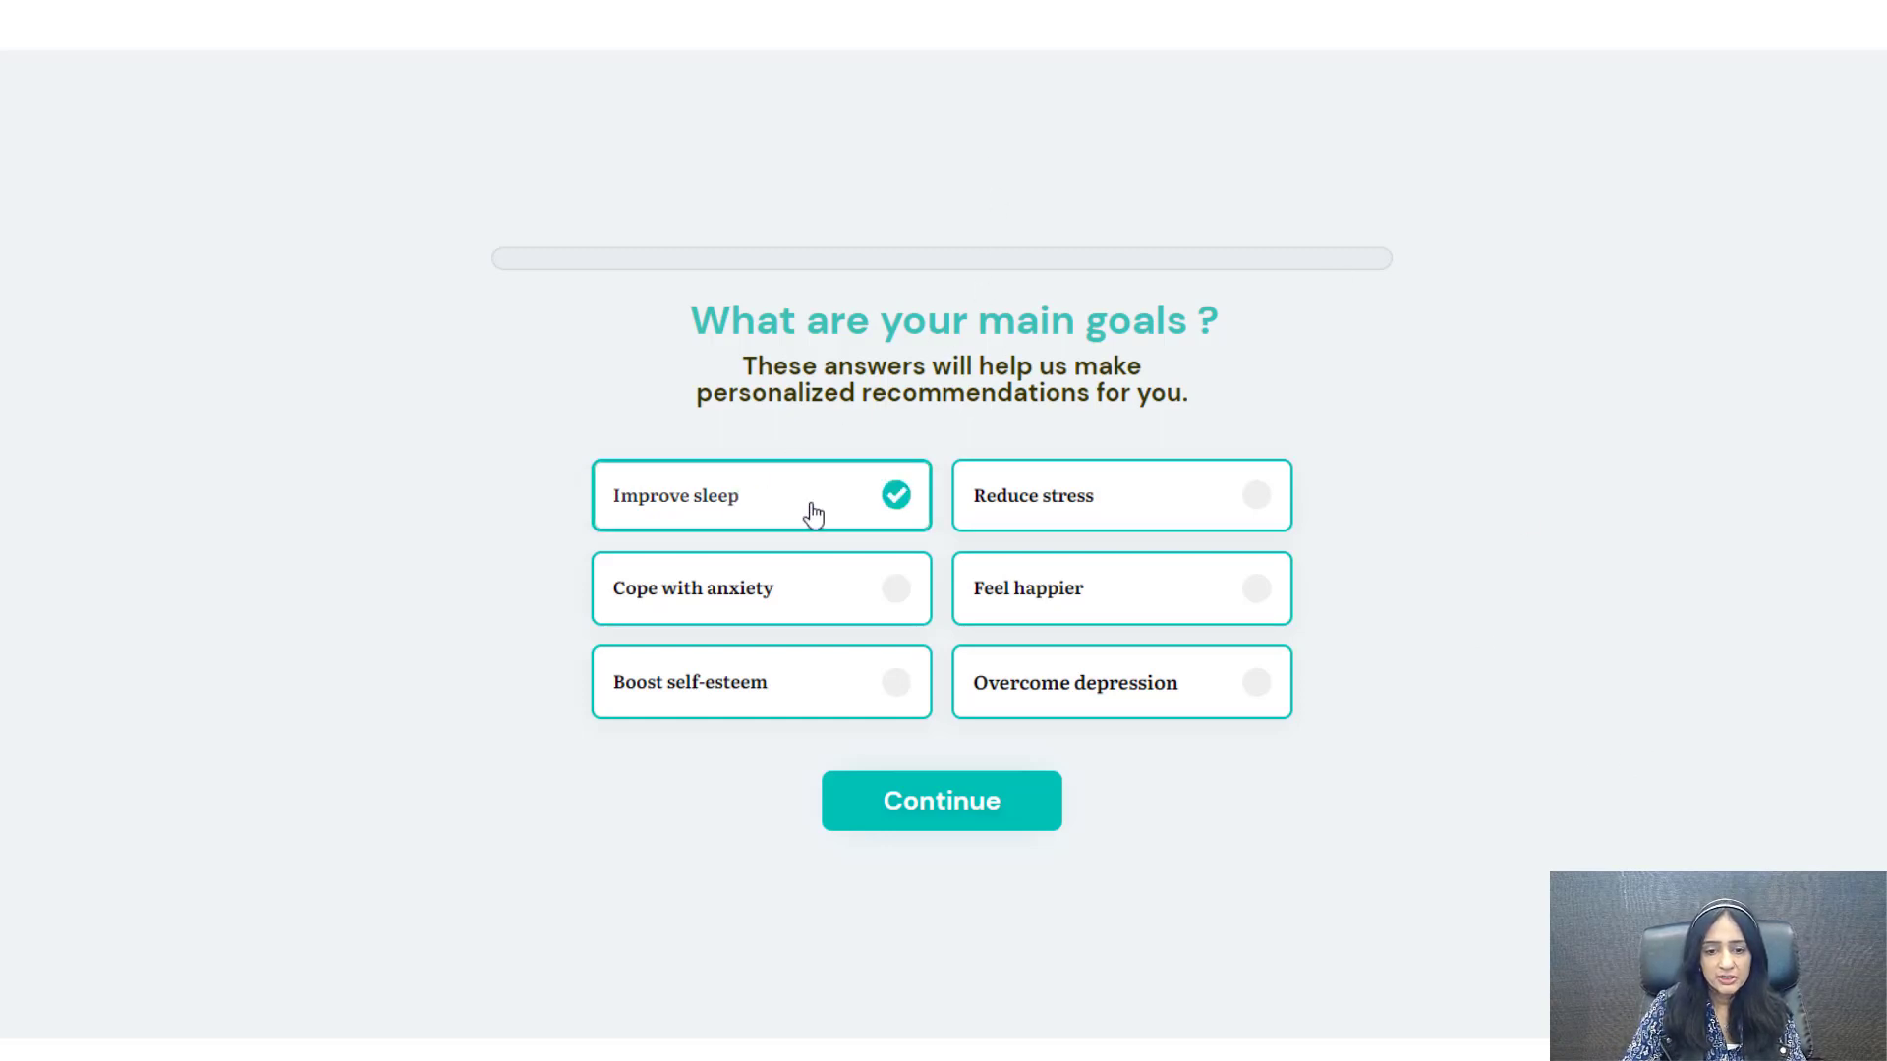
pyautogui.click(806, 591)
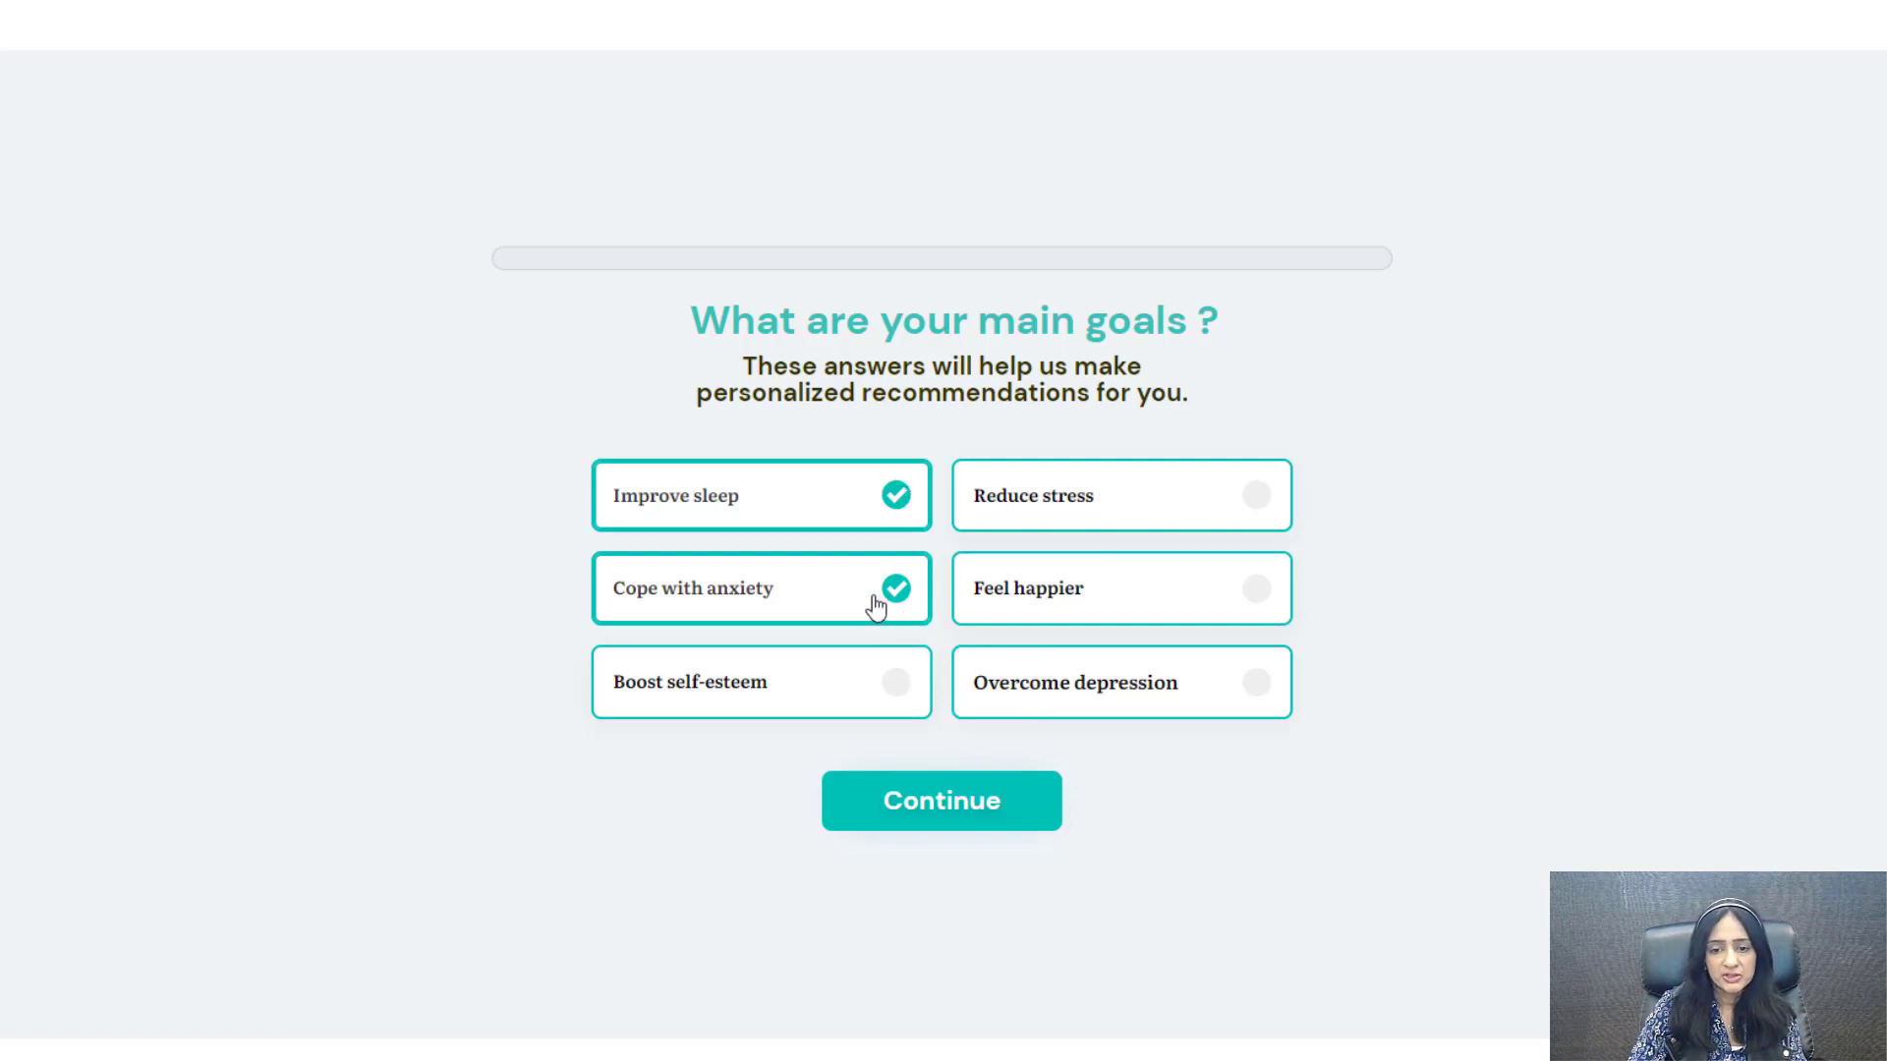
pyautogui.click(986, 831)
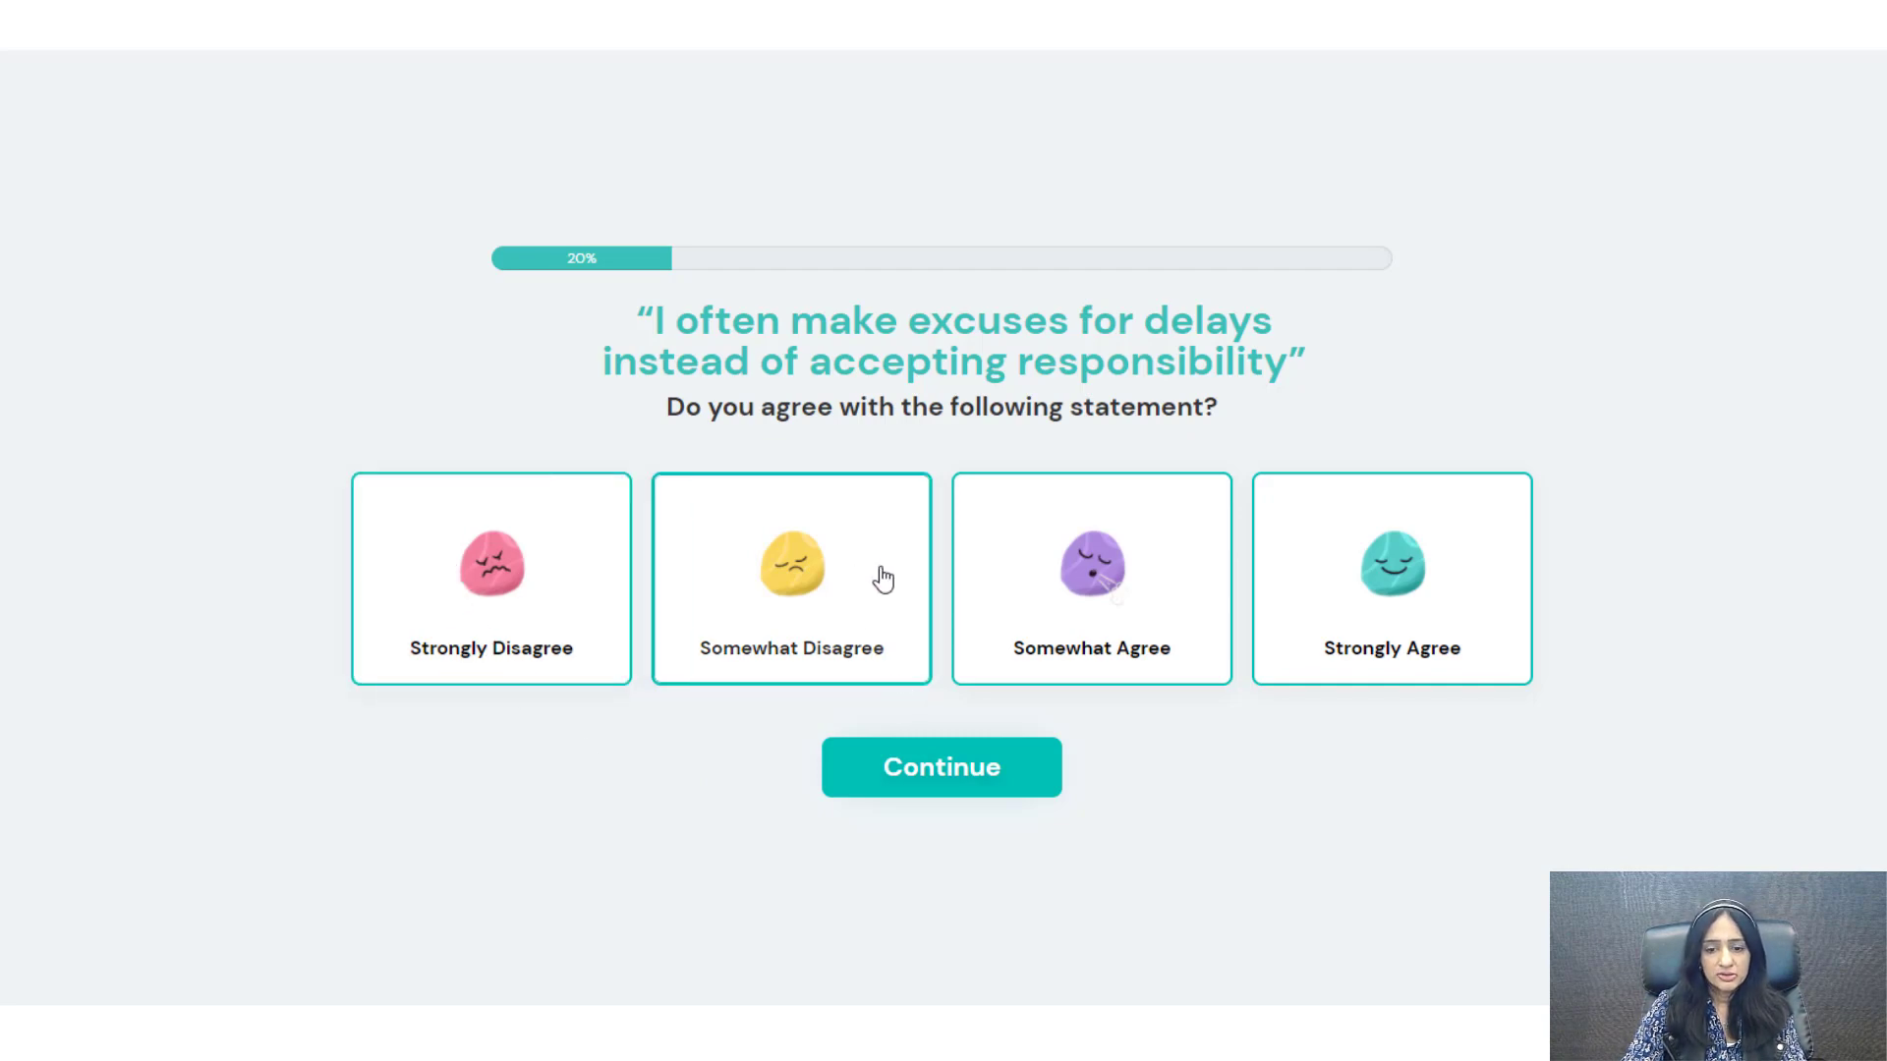
# Step: Answer the remaining quiz questions, choosing Somewhat Disagree for excuses, Rarely for winding down and Pretty Often for difficulty breathing
pyautogui.click(813, 602)
pyautogui.click(993, 781)
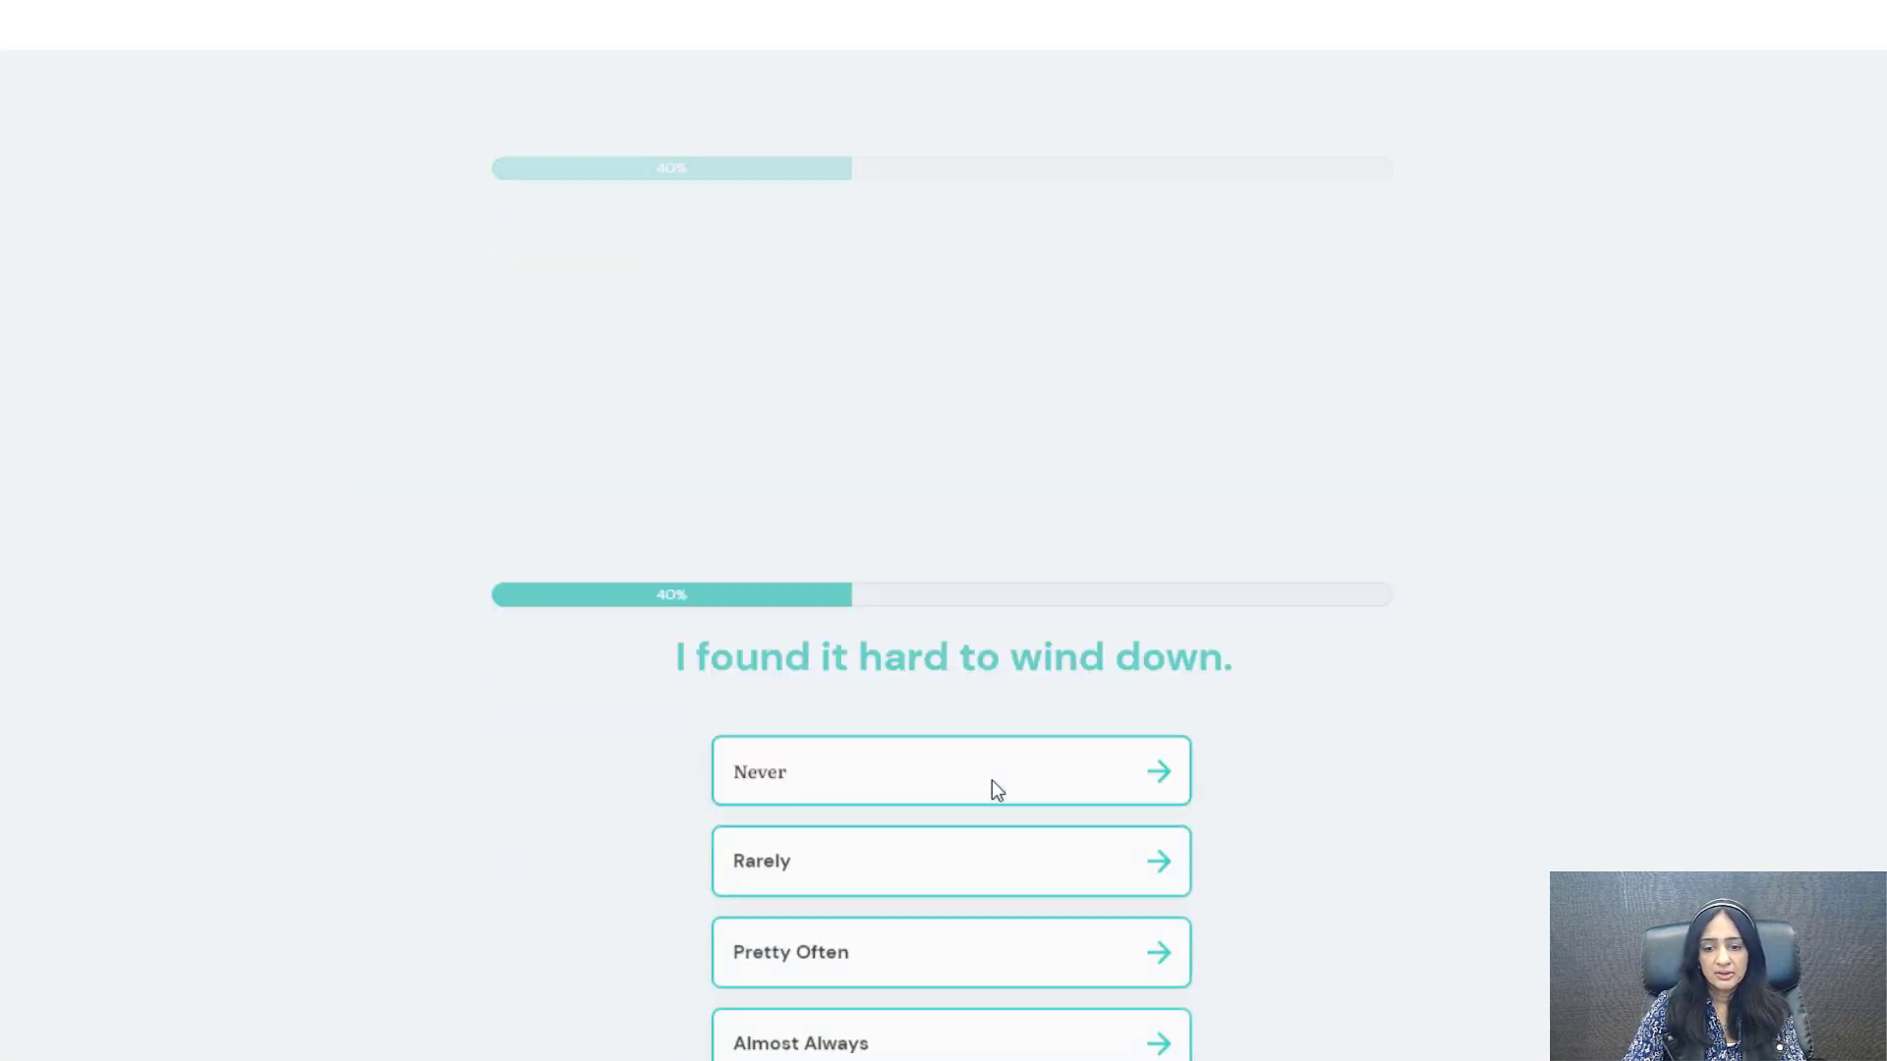
pyautogui.click(1009, 552)
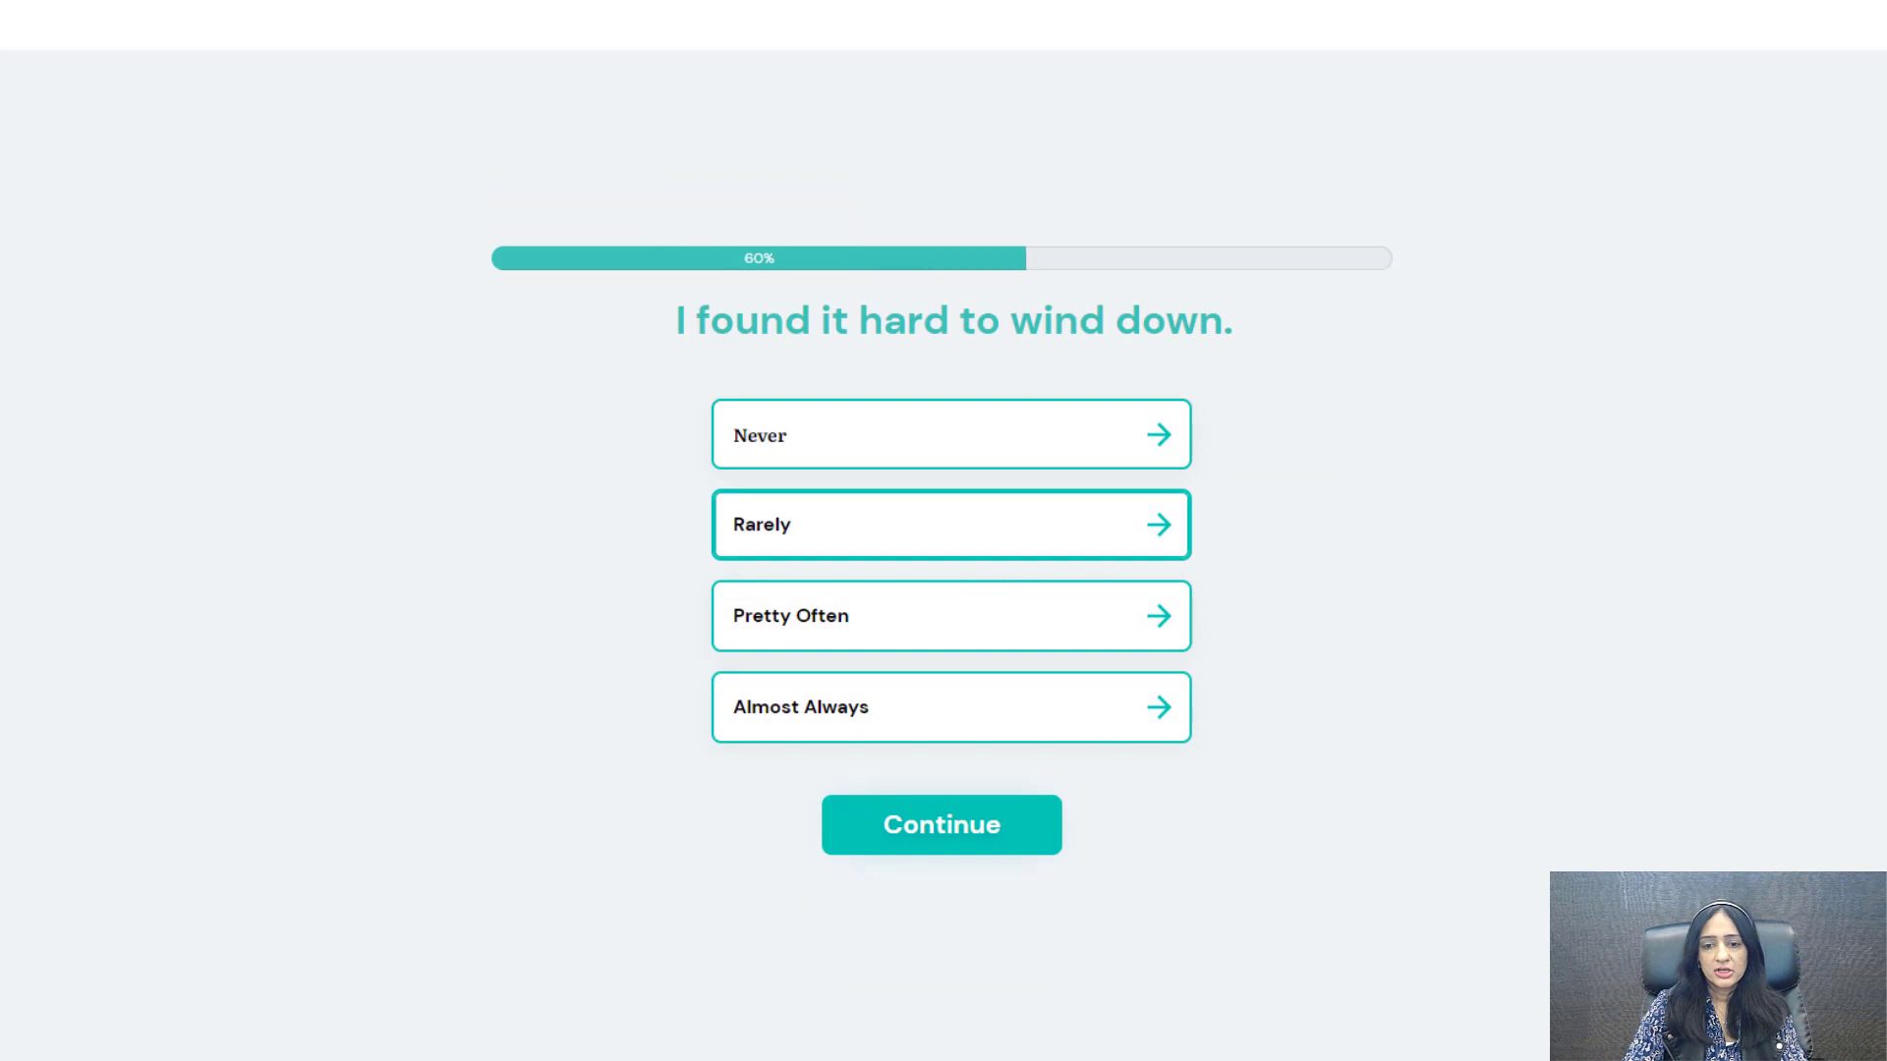
pyautogui.click(1023, 610)
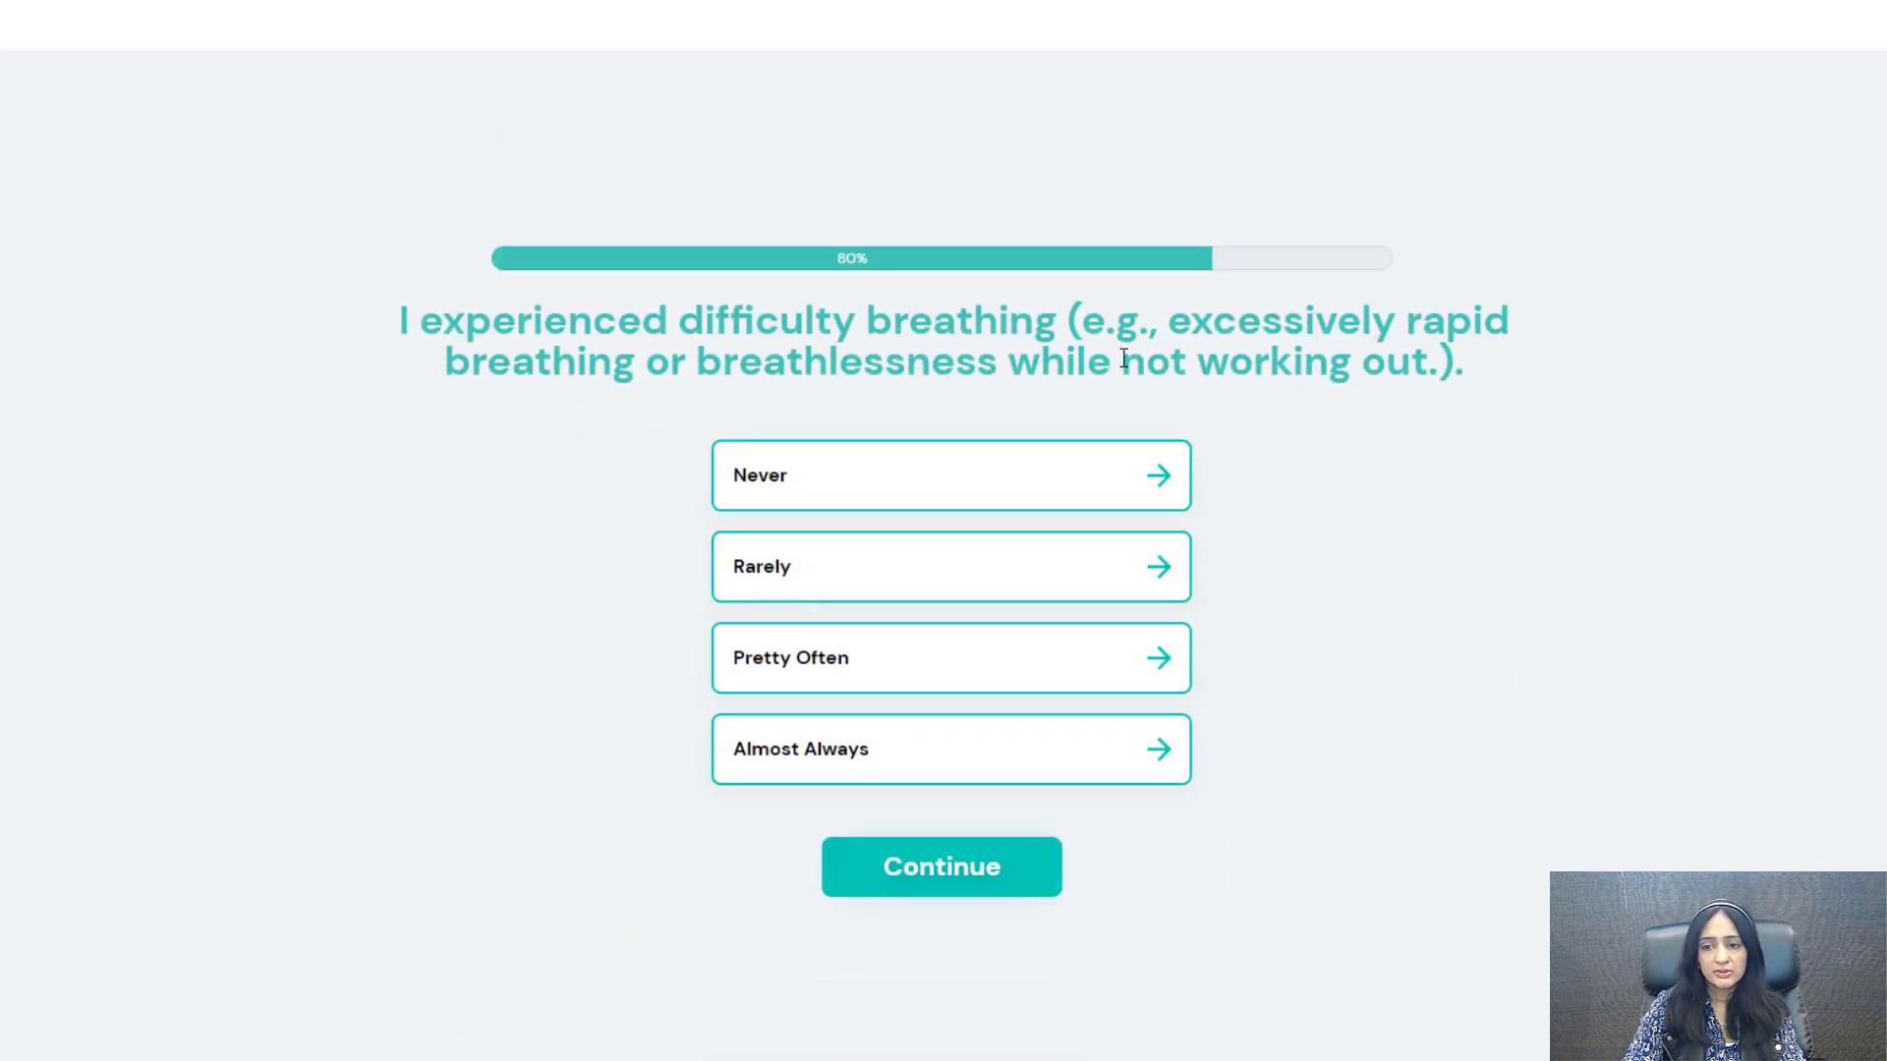
pyautogui.click(1061, 660)
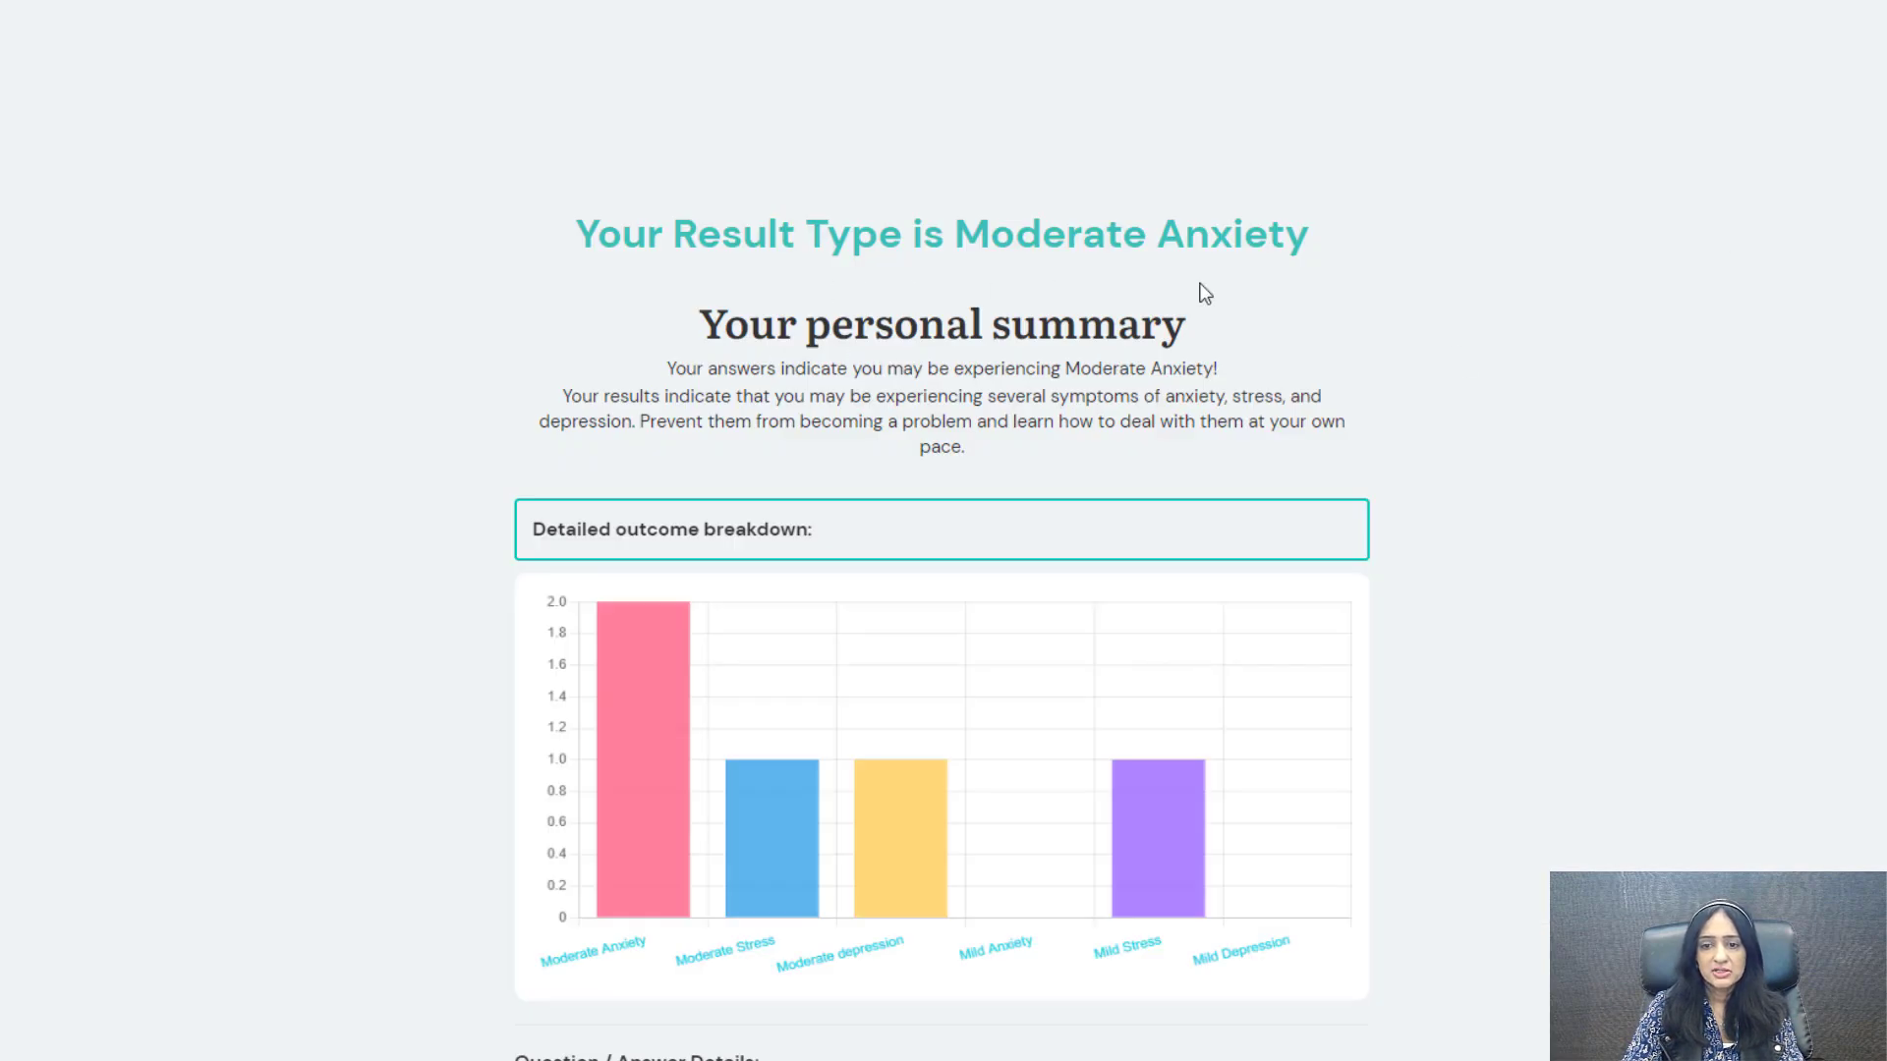
# Step: Examine the quiz result page's outcome title, personal summary, bar chart and radar chart
pyautogui.moveTo(978, 231); pyautogui.dragTo(688, 1052)
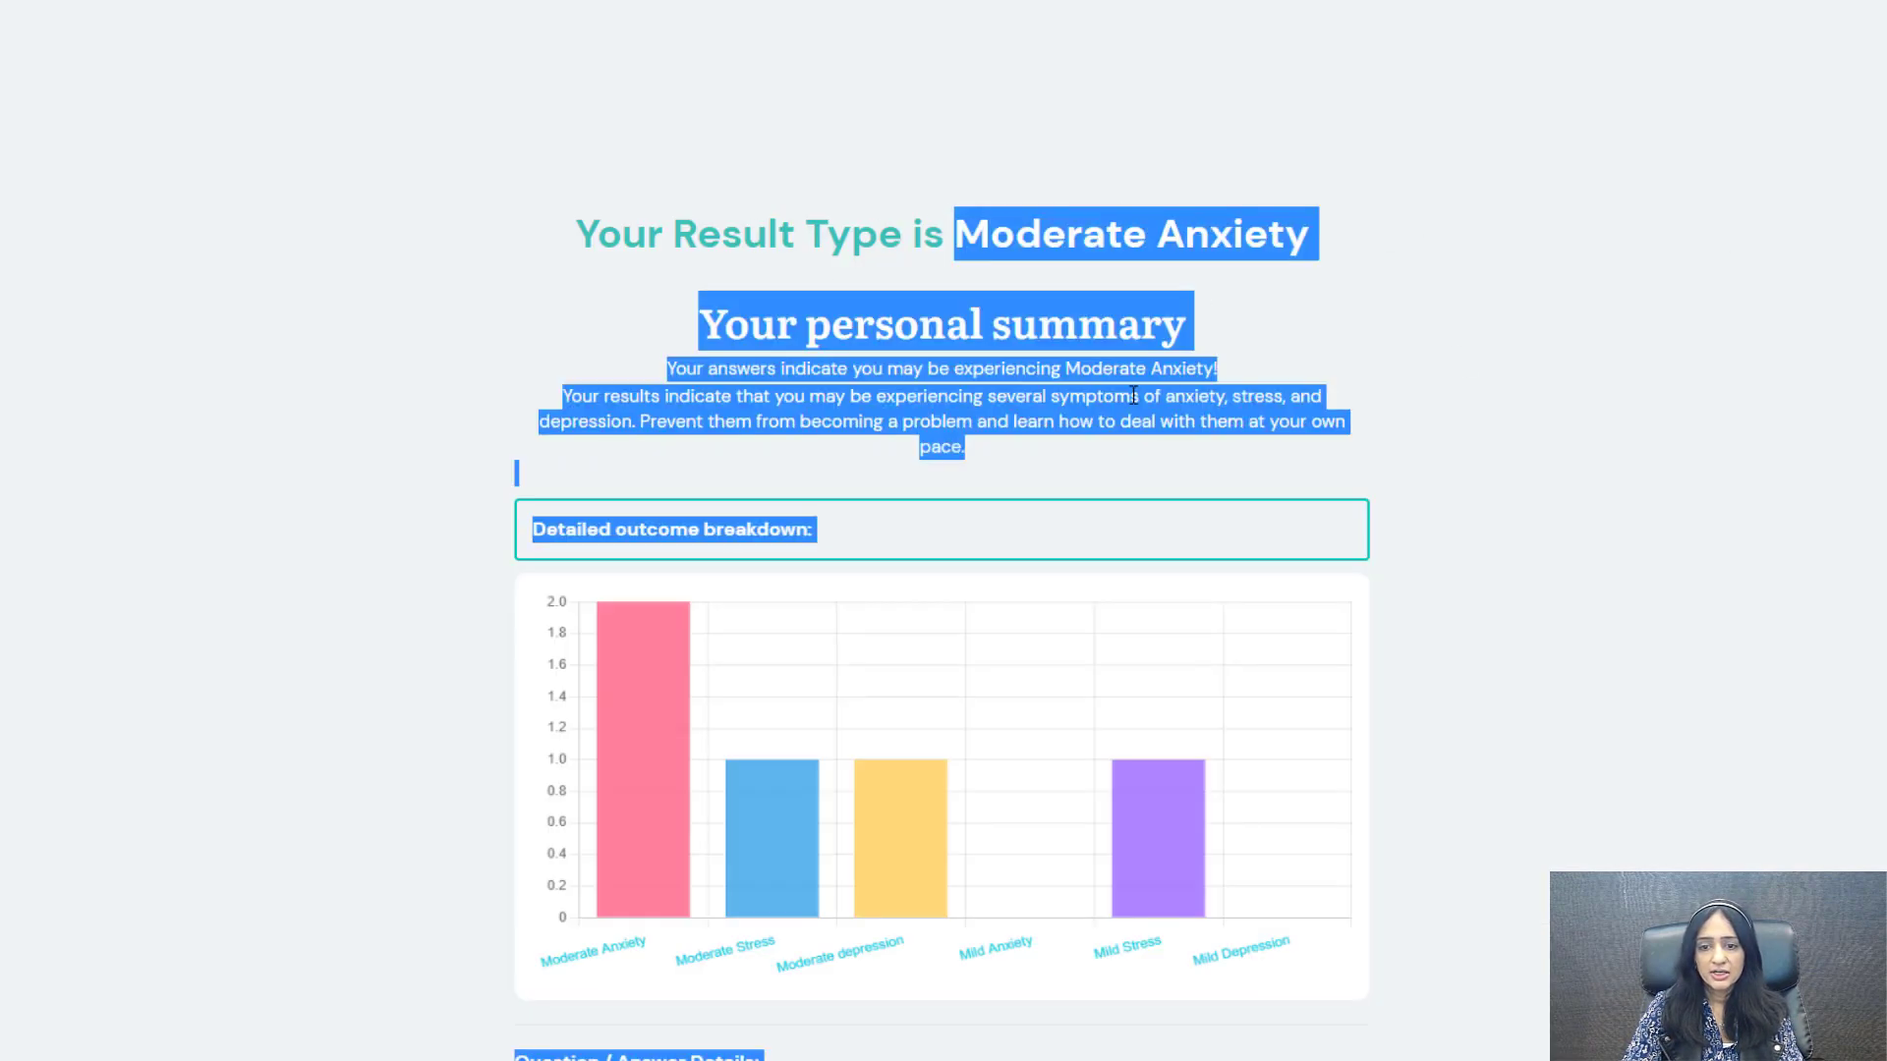
pyautogui.click(814, 349)
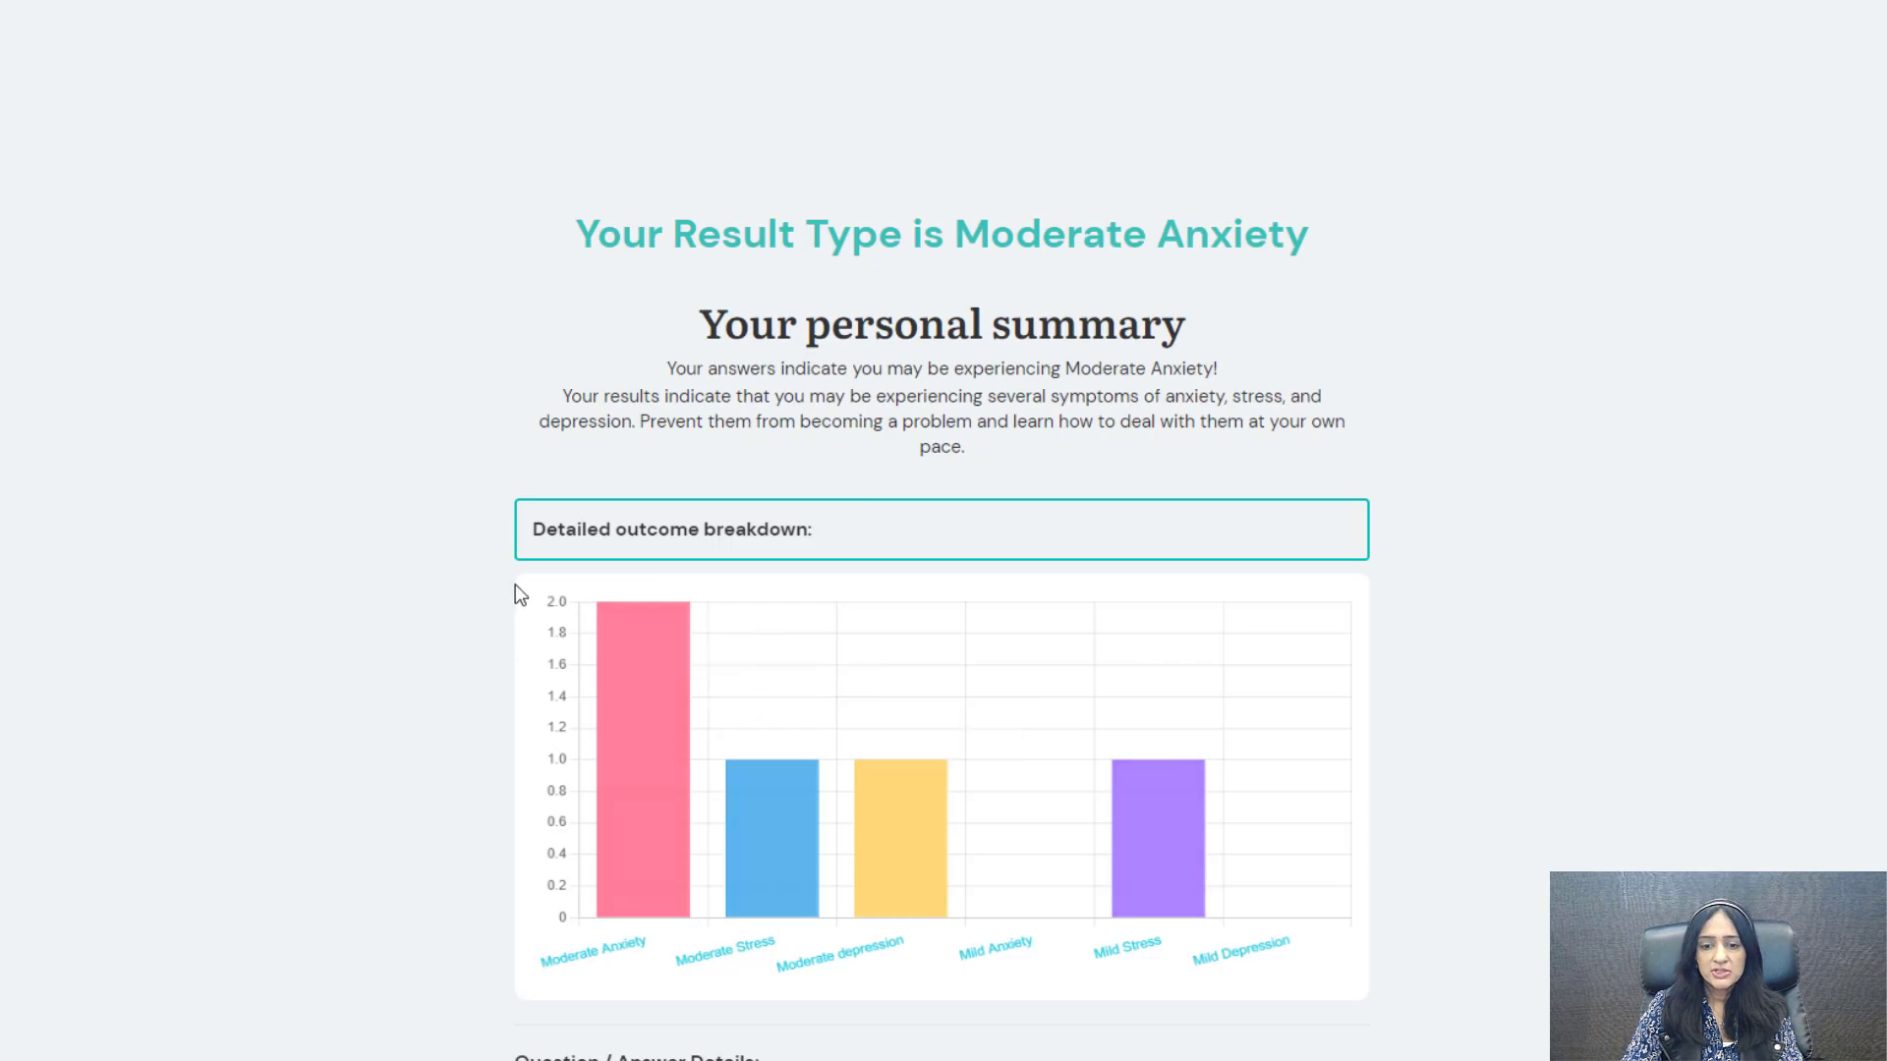
pyautogui.scroll(-10, 824, 751)
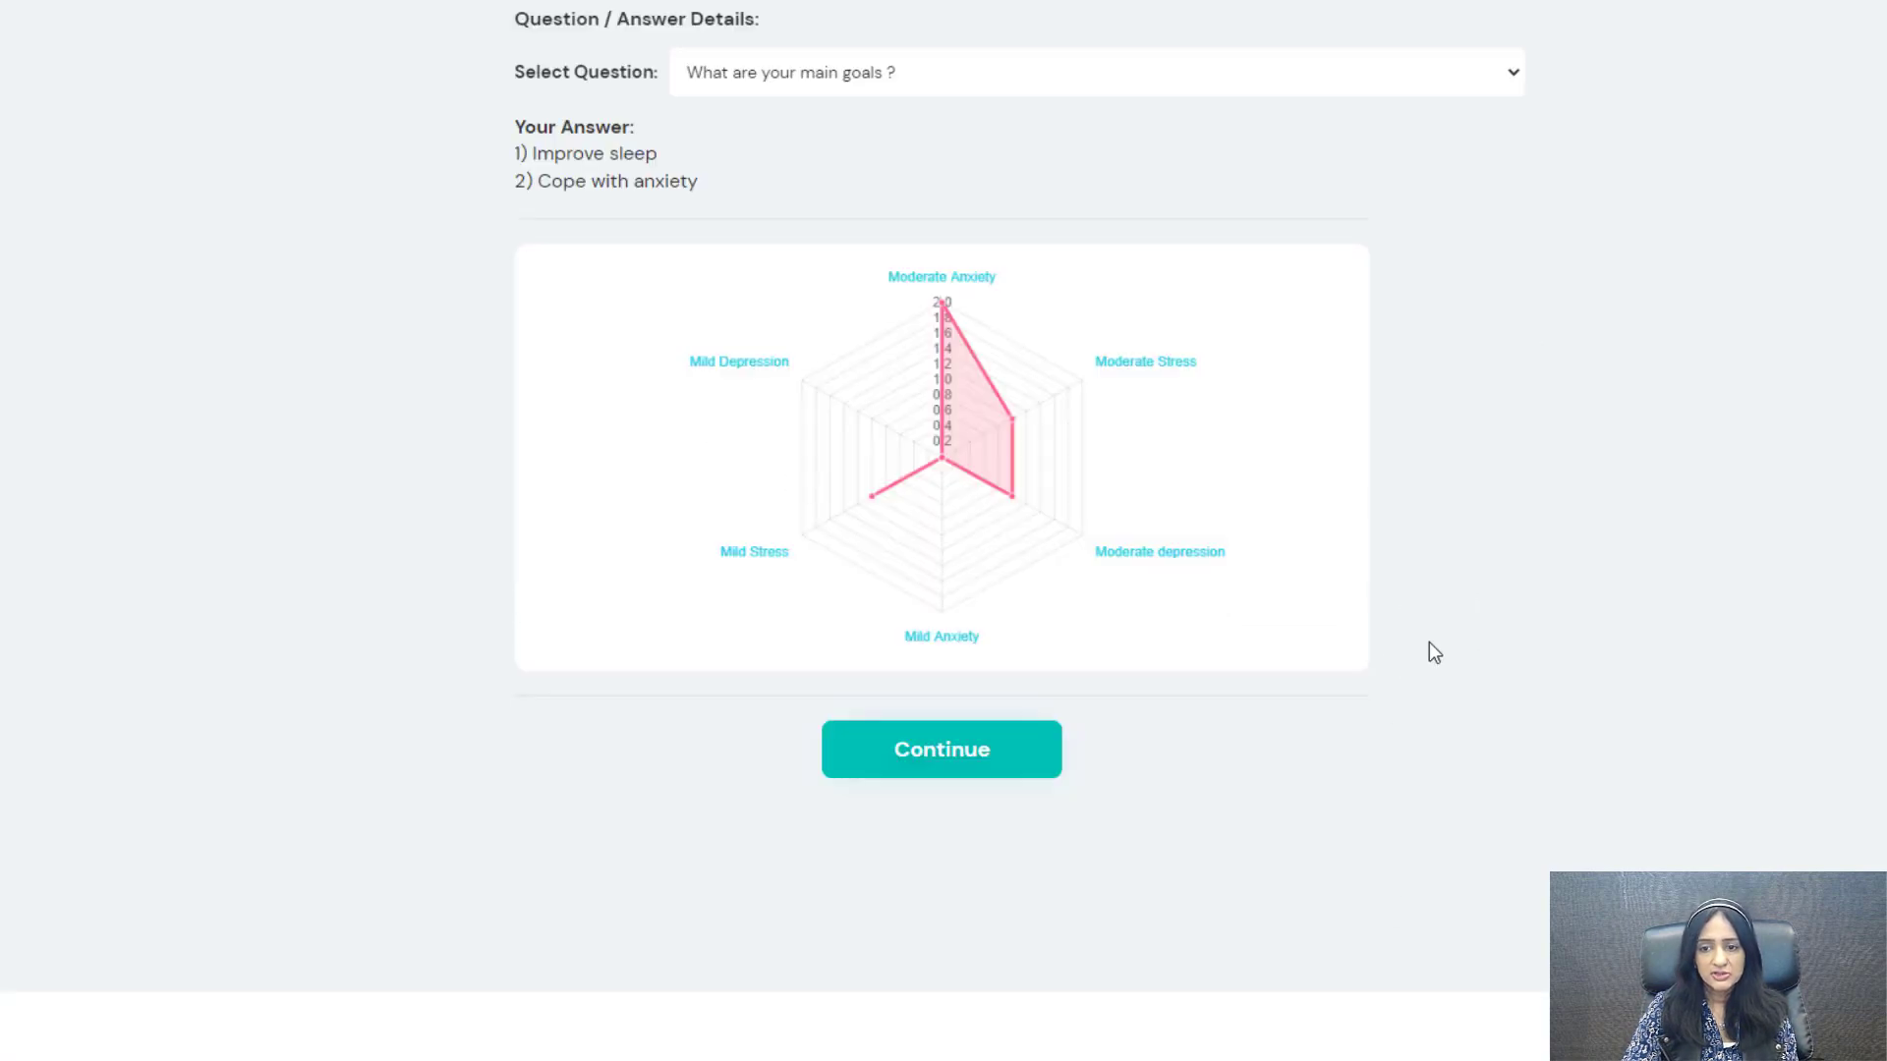
pyautogui.scroll(8, 378, 396)
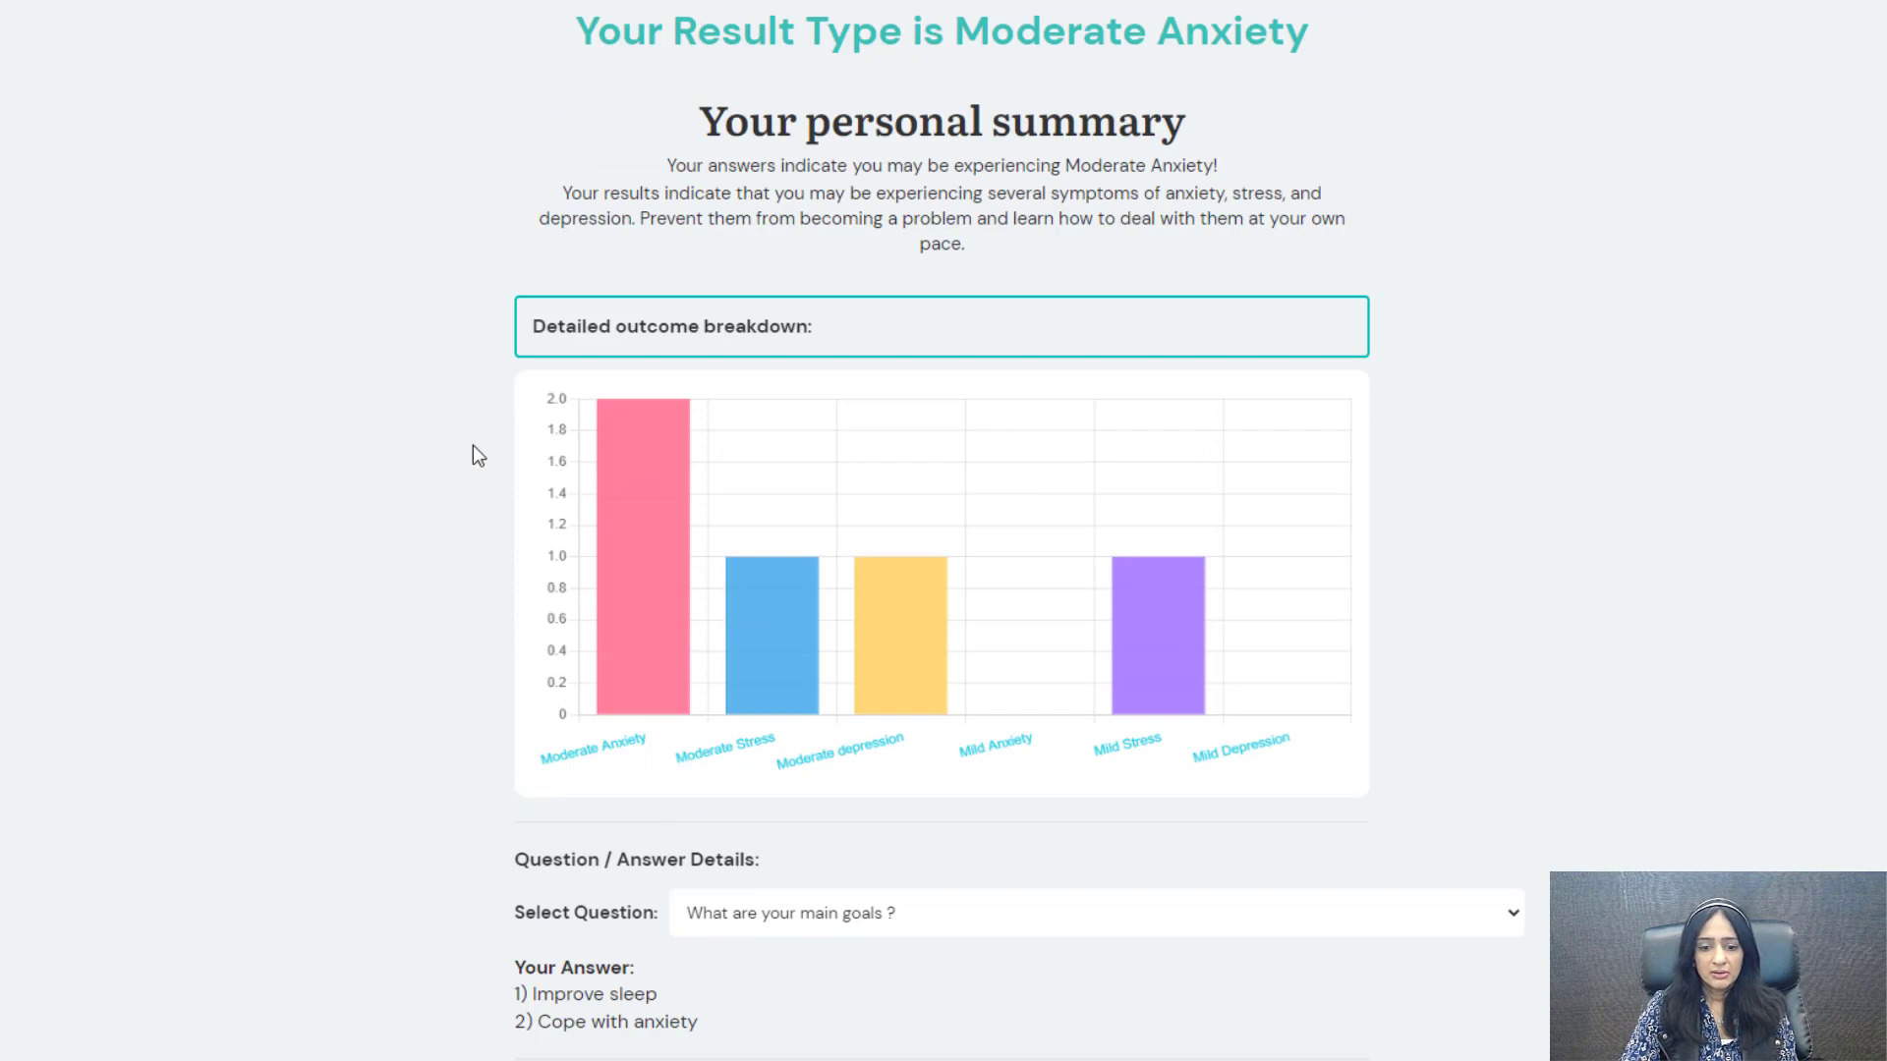
pyautogui.scroll(-1, 672, 787)
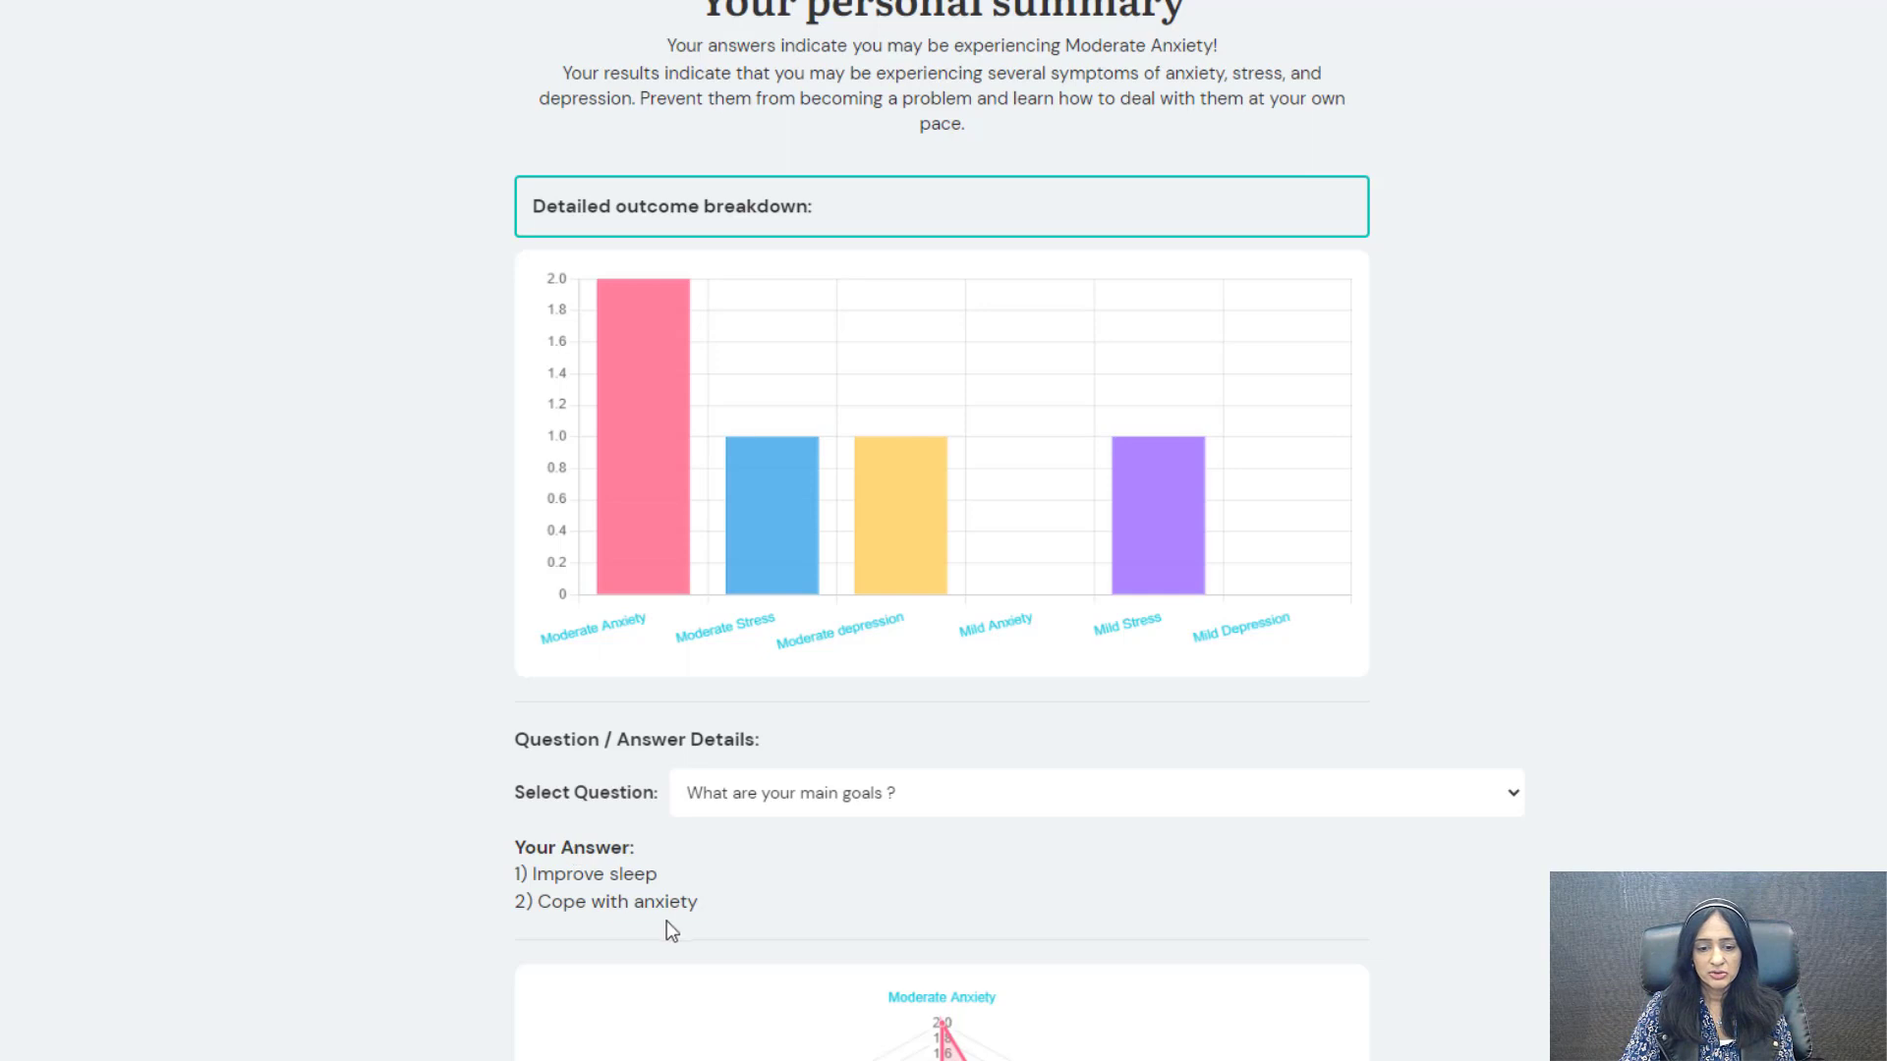
# Step: In the question and answer details, display the question about making excuses for delays and highlight its recorded answer
pyautogui.click(910, 798)
pyautogui.click(798, 852)
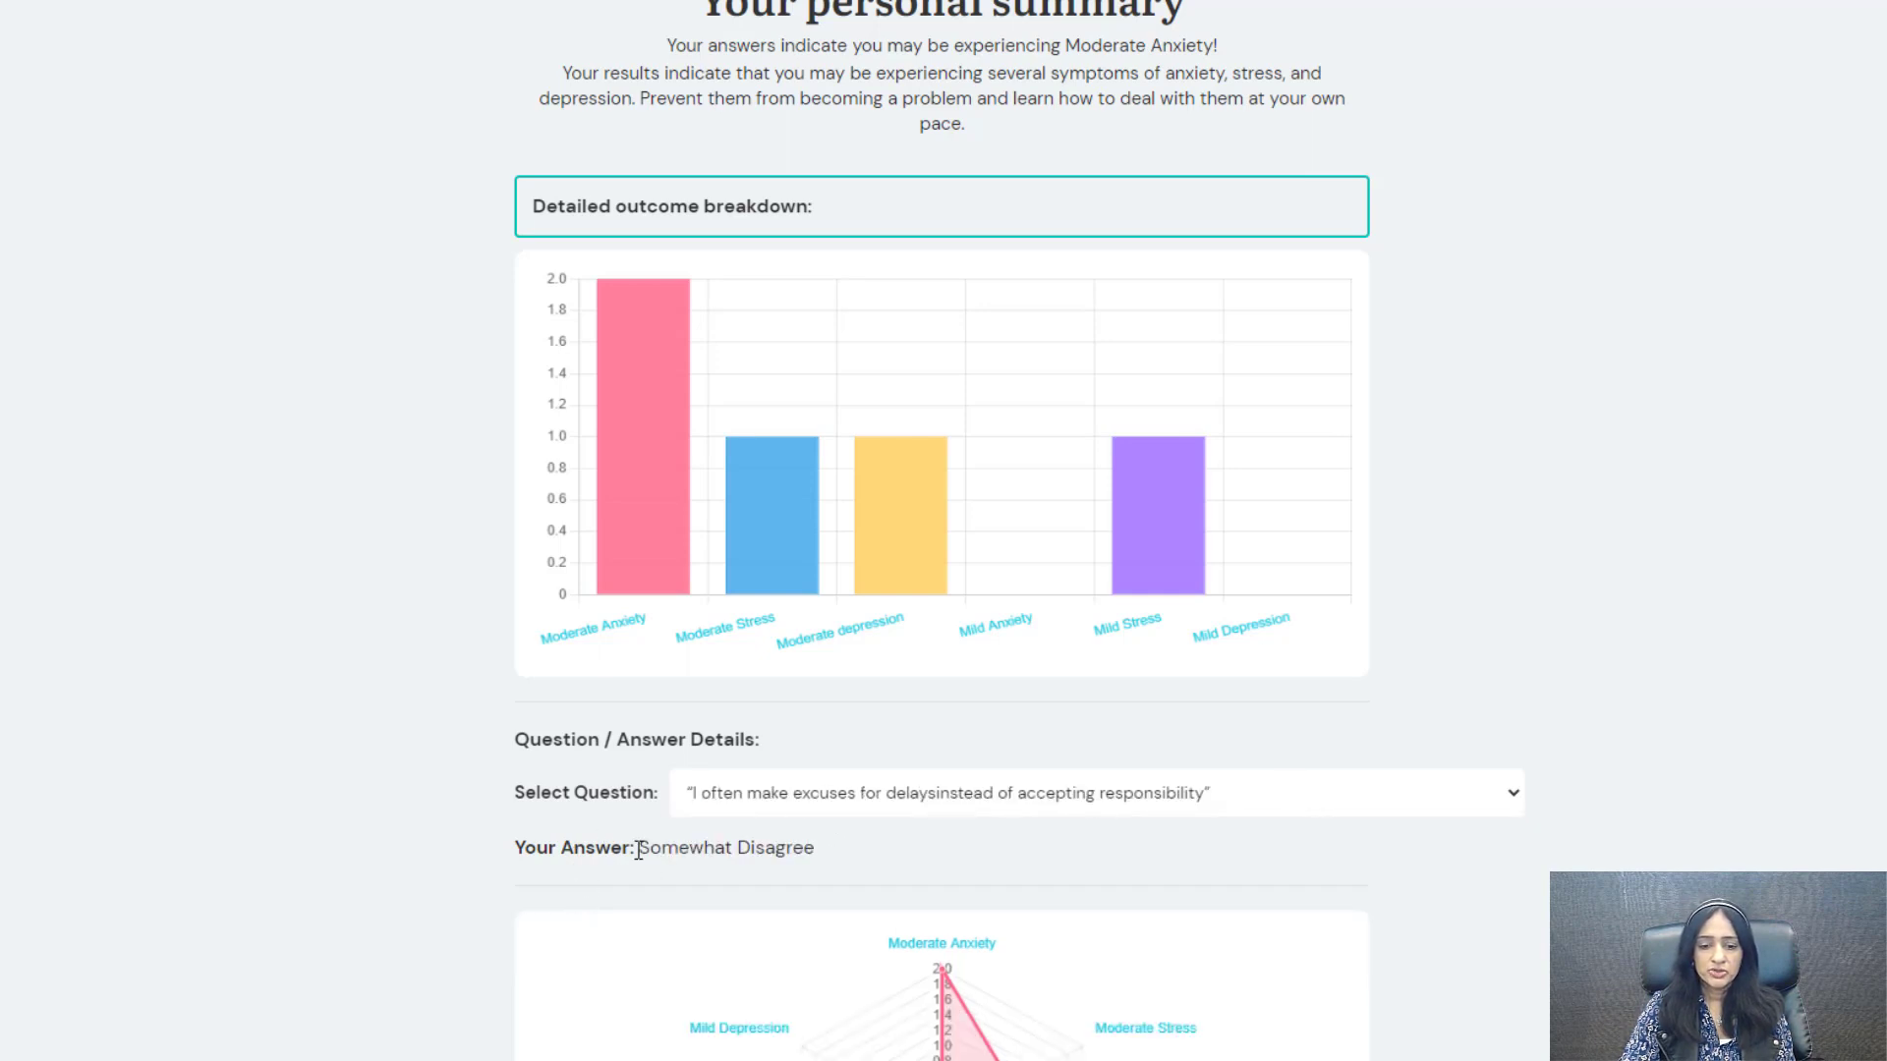
pyautogui.moveTo(639, 850); pyautogui.dragTo(941, 852)
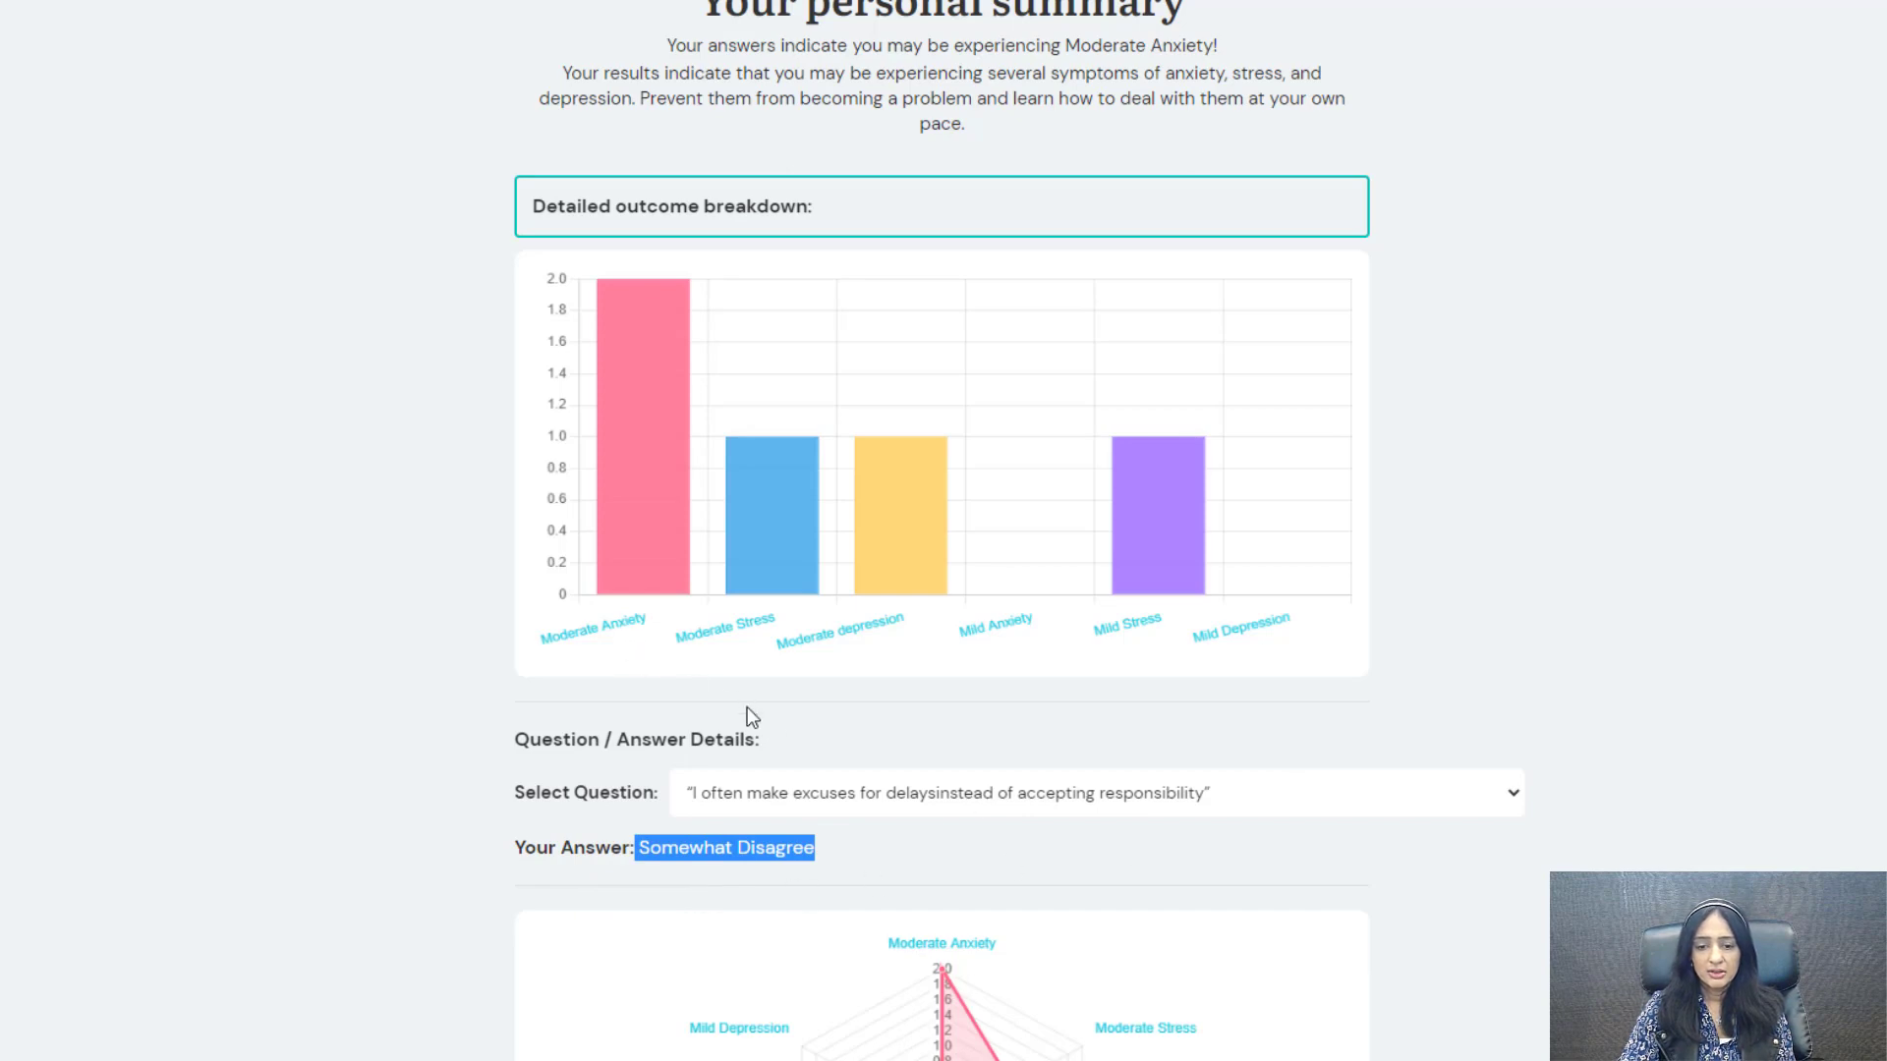
# Step: Review the quiz result page's personal summary, detailed outcome breakdown, question and answer details, and radar chart
pyautogui.scroll(3, 413, 727)
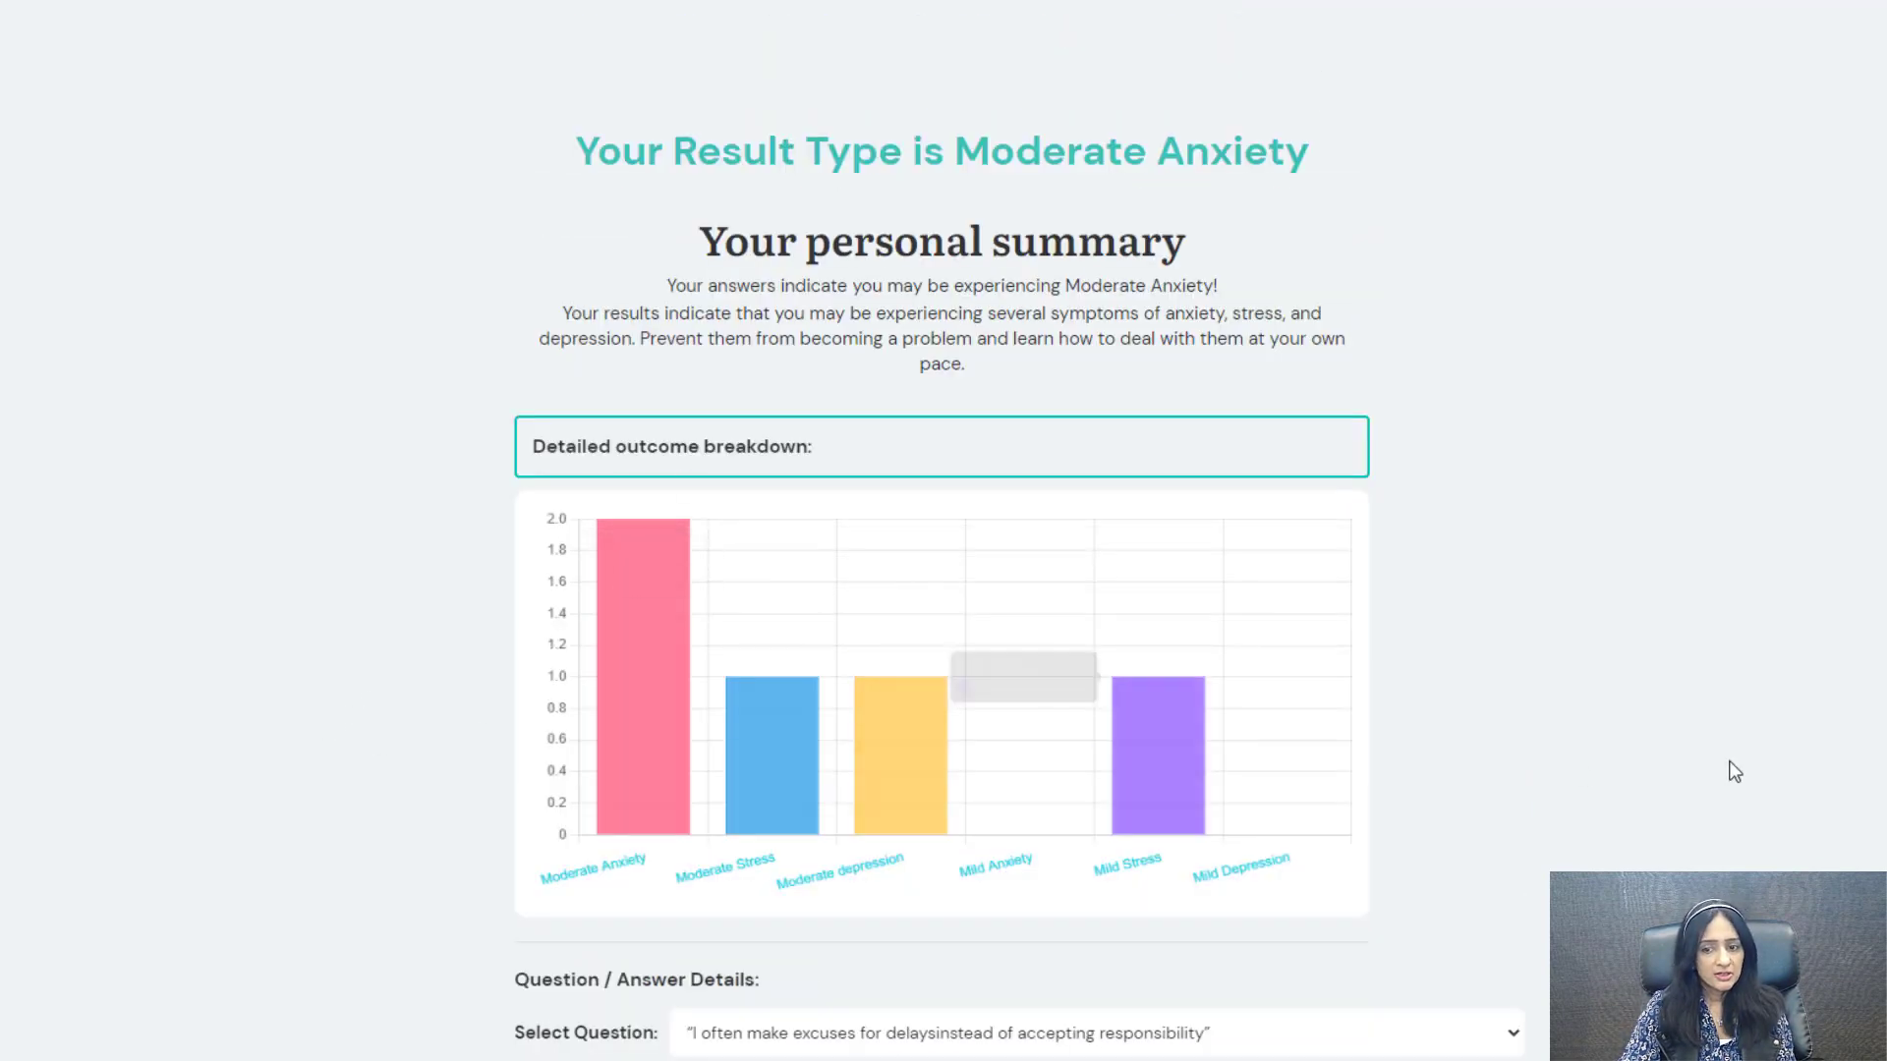
pyautogui.scroll(-2, 1425, 667)
pyautogui.moveTo(857, 348); pyautogui.dragTo(544, 310)
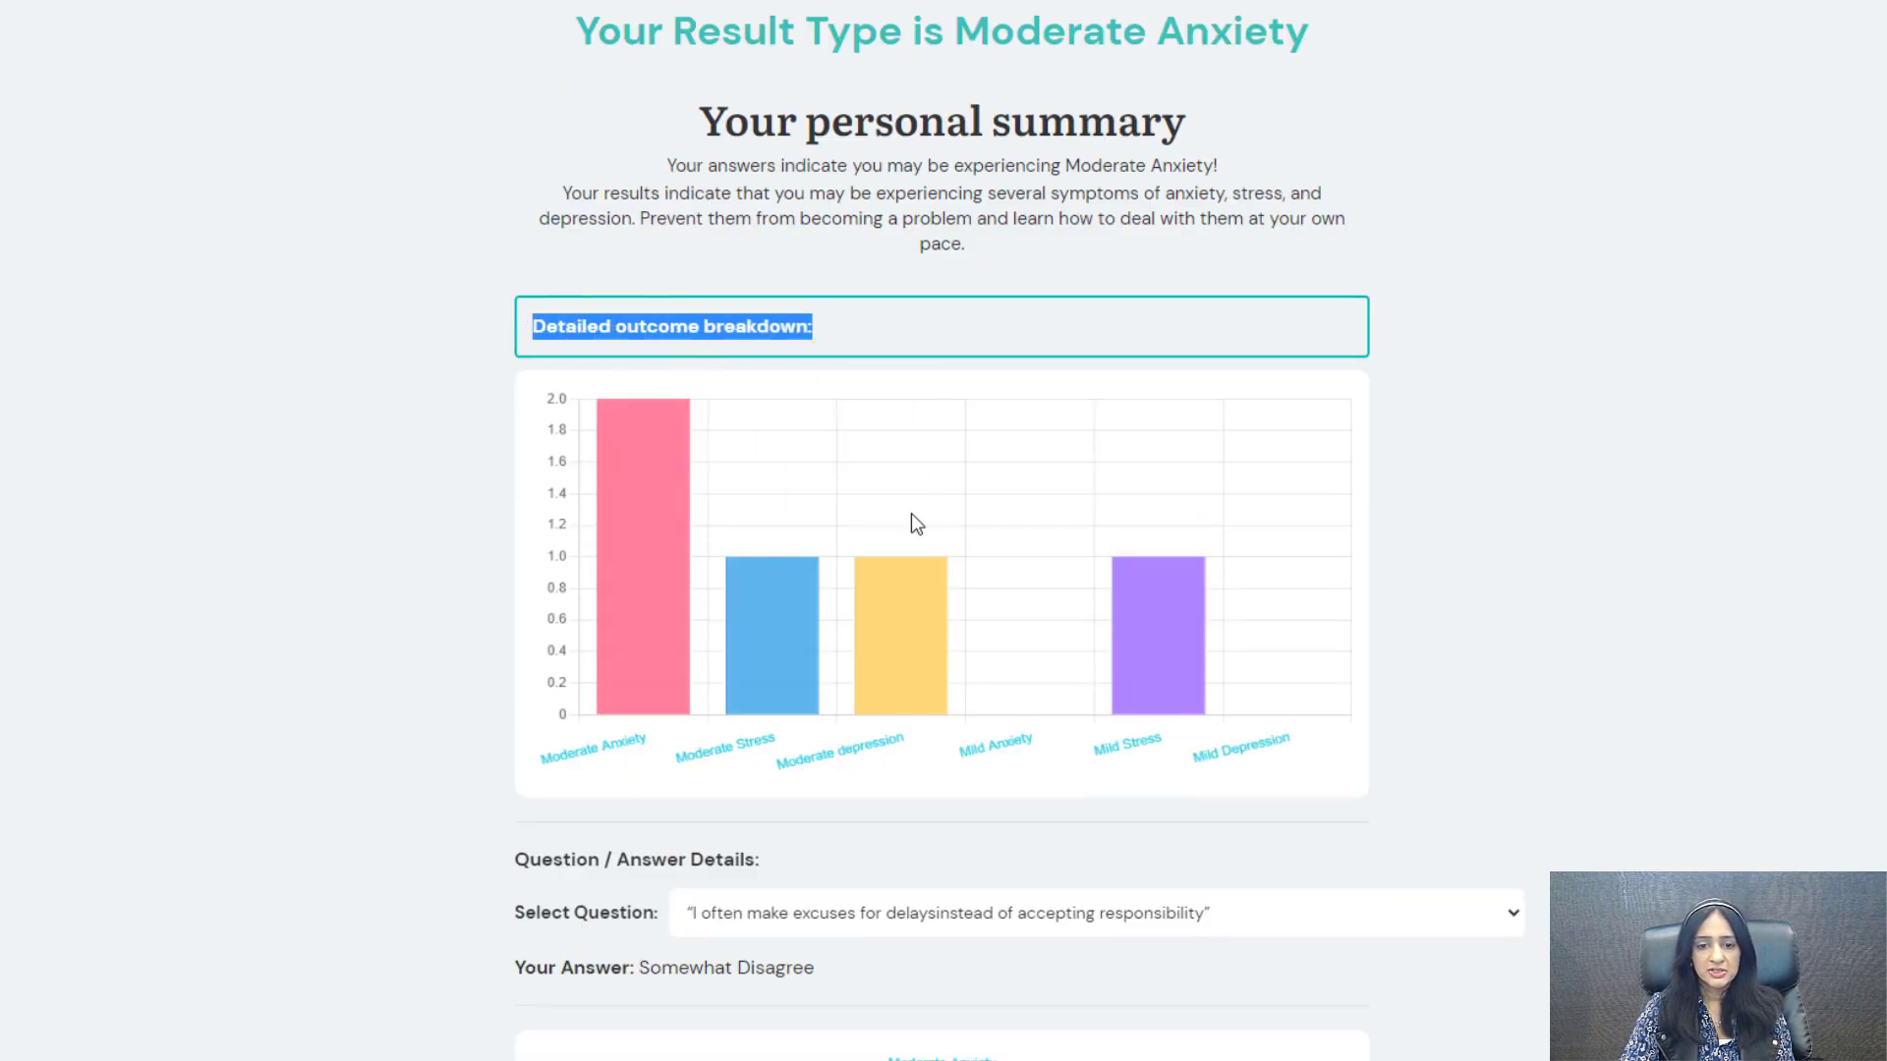
pyautogui.click(498, 519)
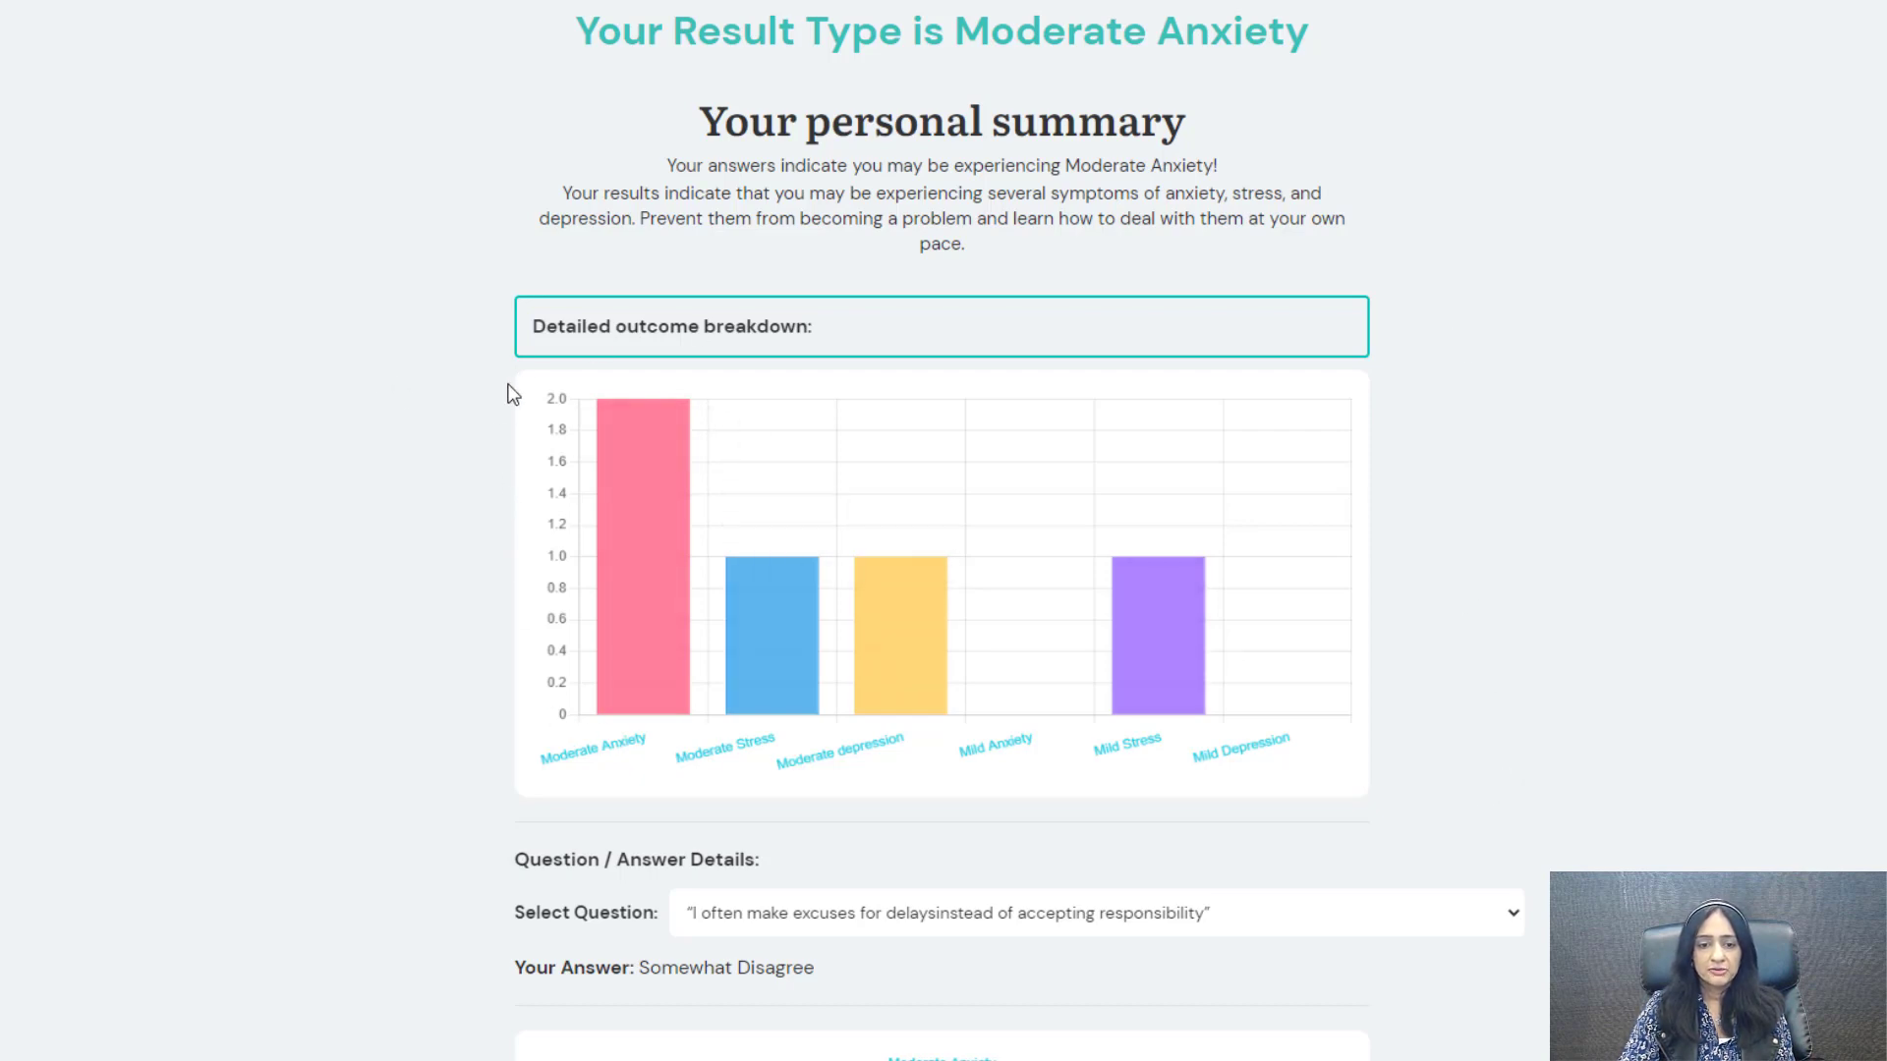
pyautogui.scroll(-2, 468, 413)
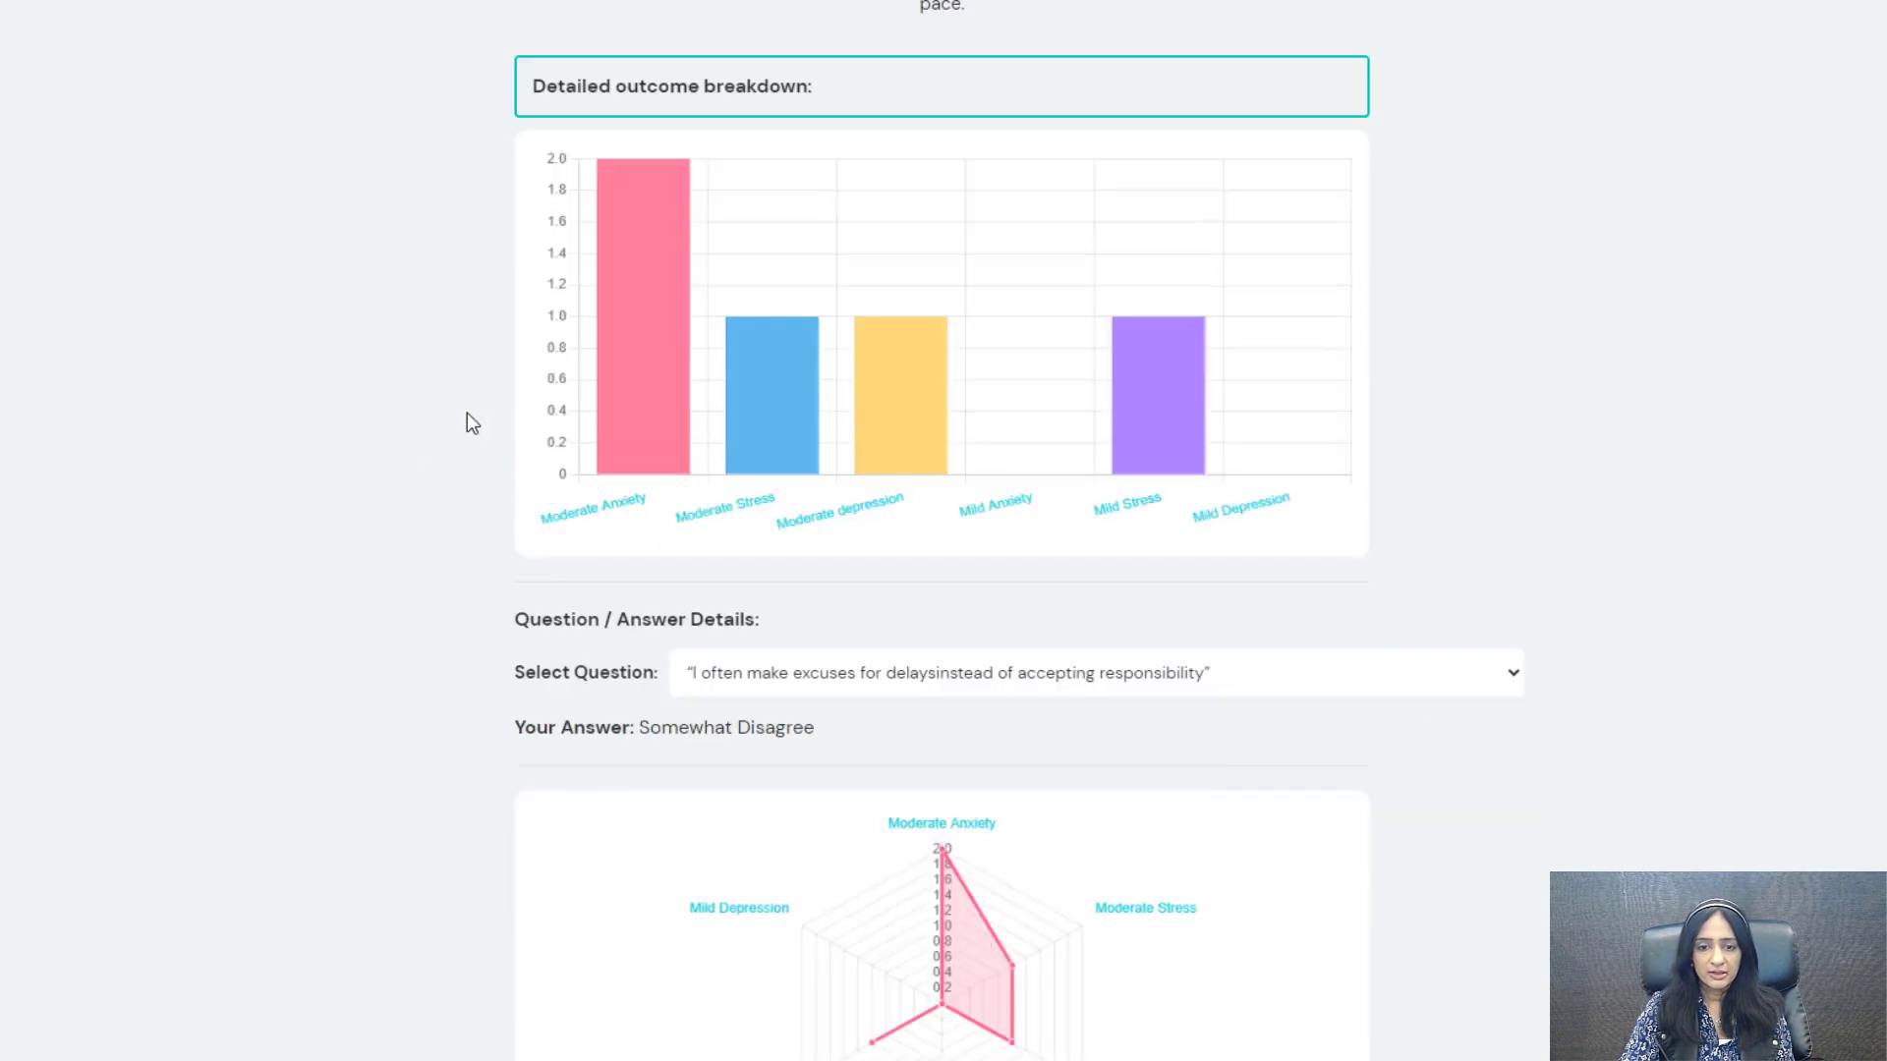
pyautogui.scroll(-5, 468, 423)
pyautogui.scroll(6, 468, 423)
pyautogui.scroll(-5, 468, 422)
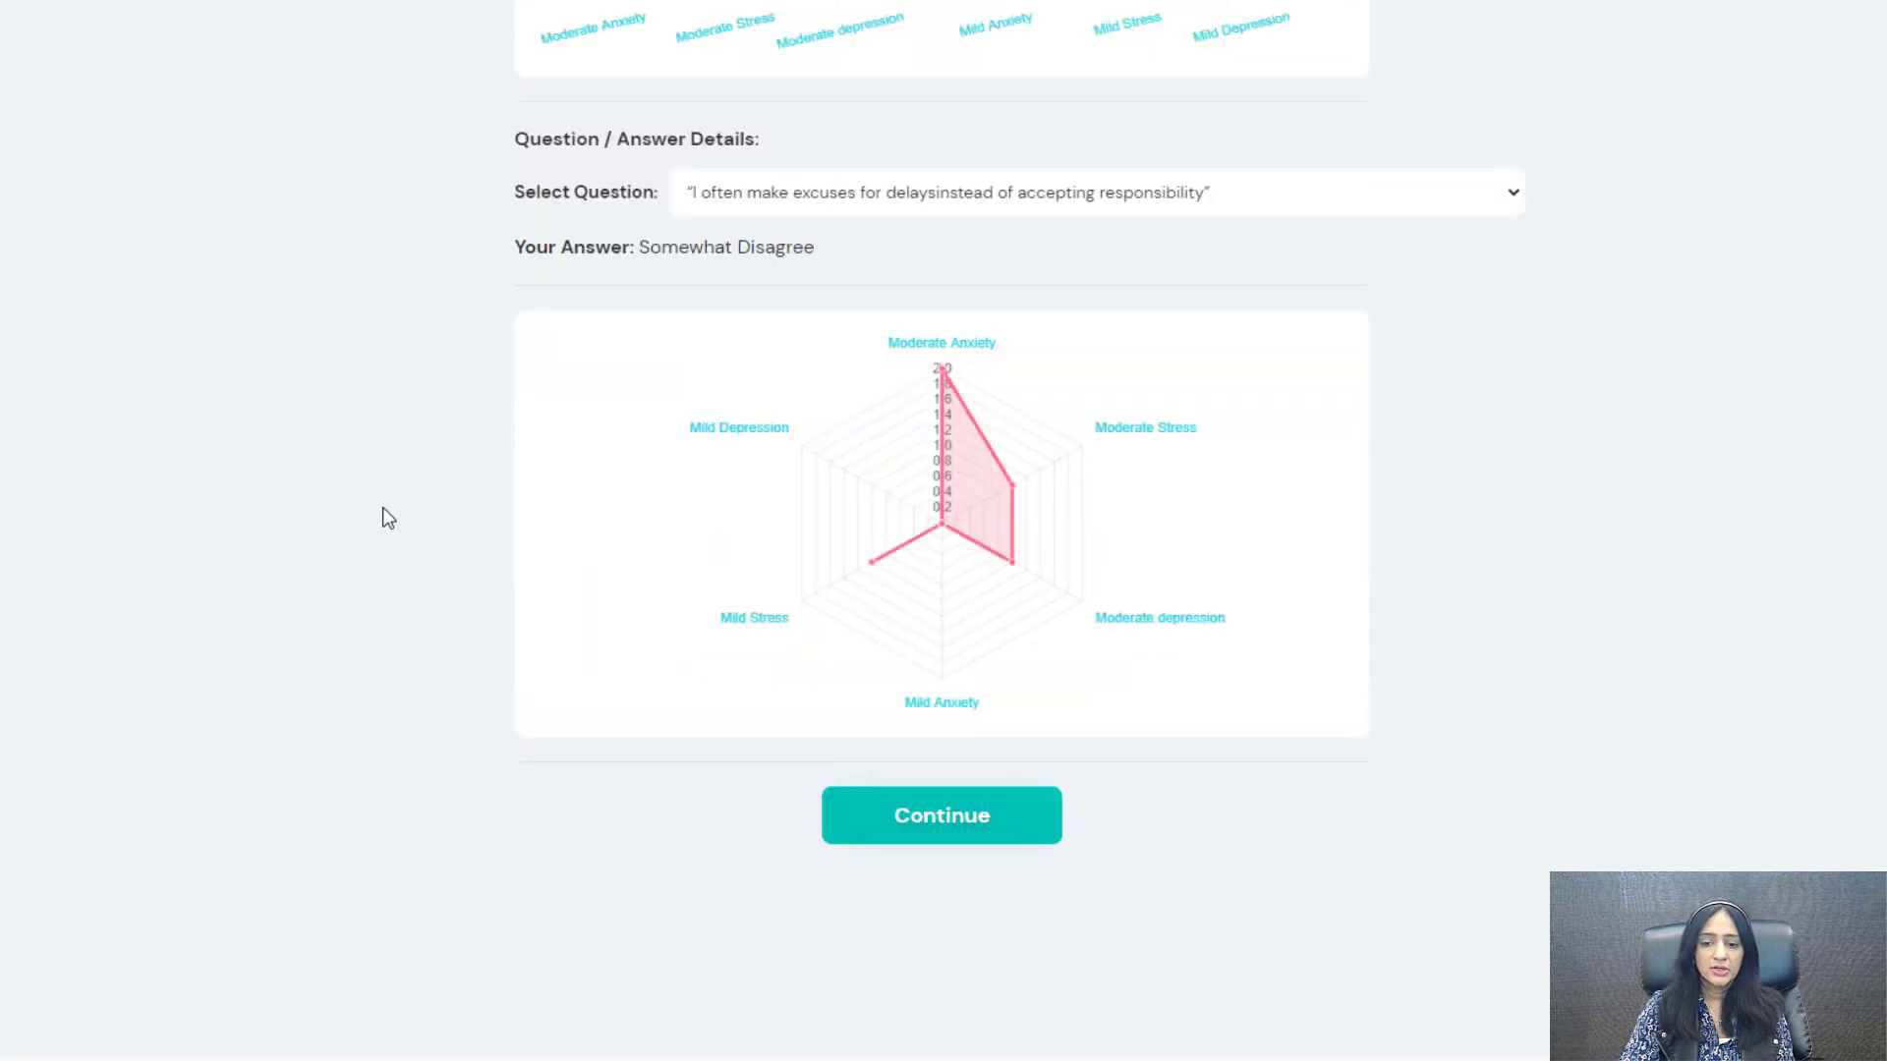
pyautogui.scroll(8, 381, 507)
pyautogui.scroll(-1, 381, 507)
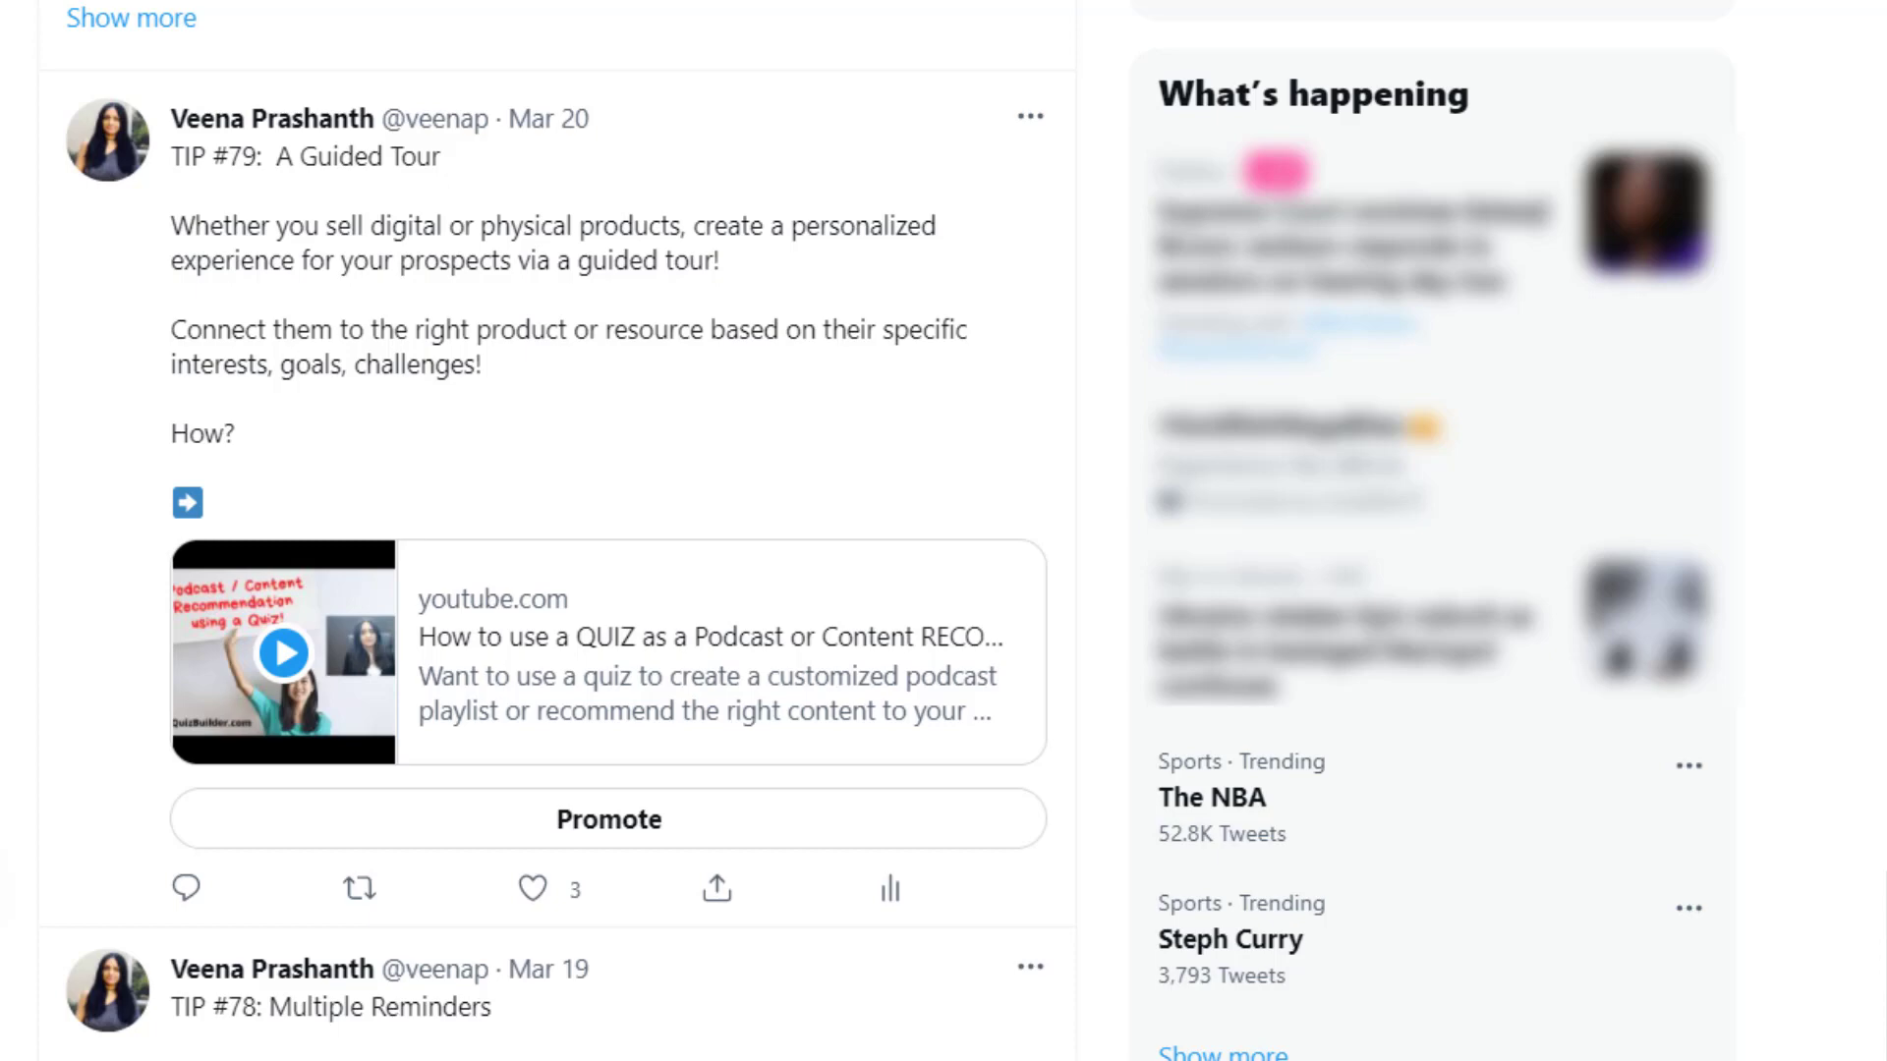
pyautogui.scroll(-8, 559, 530)
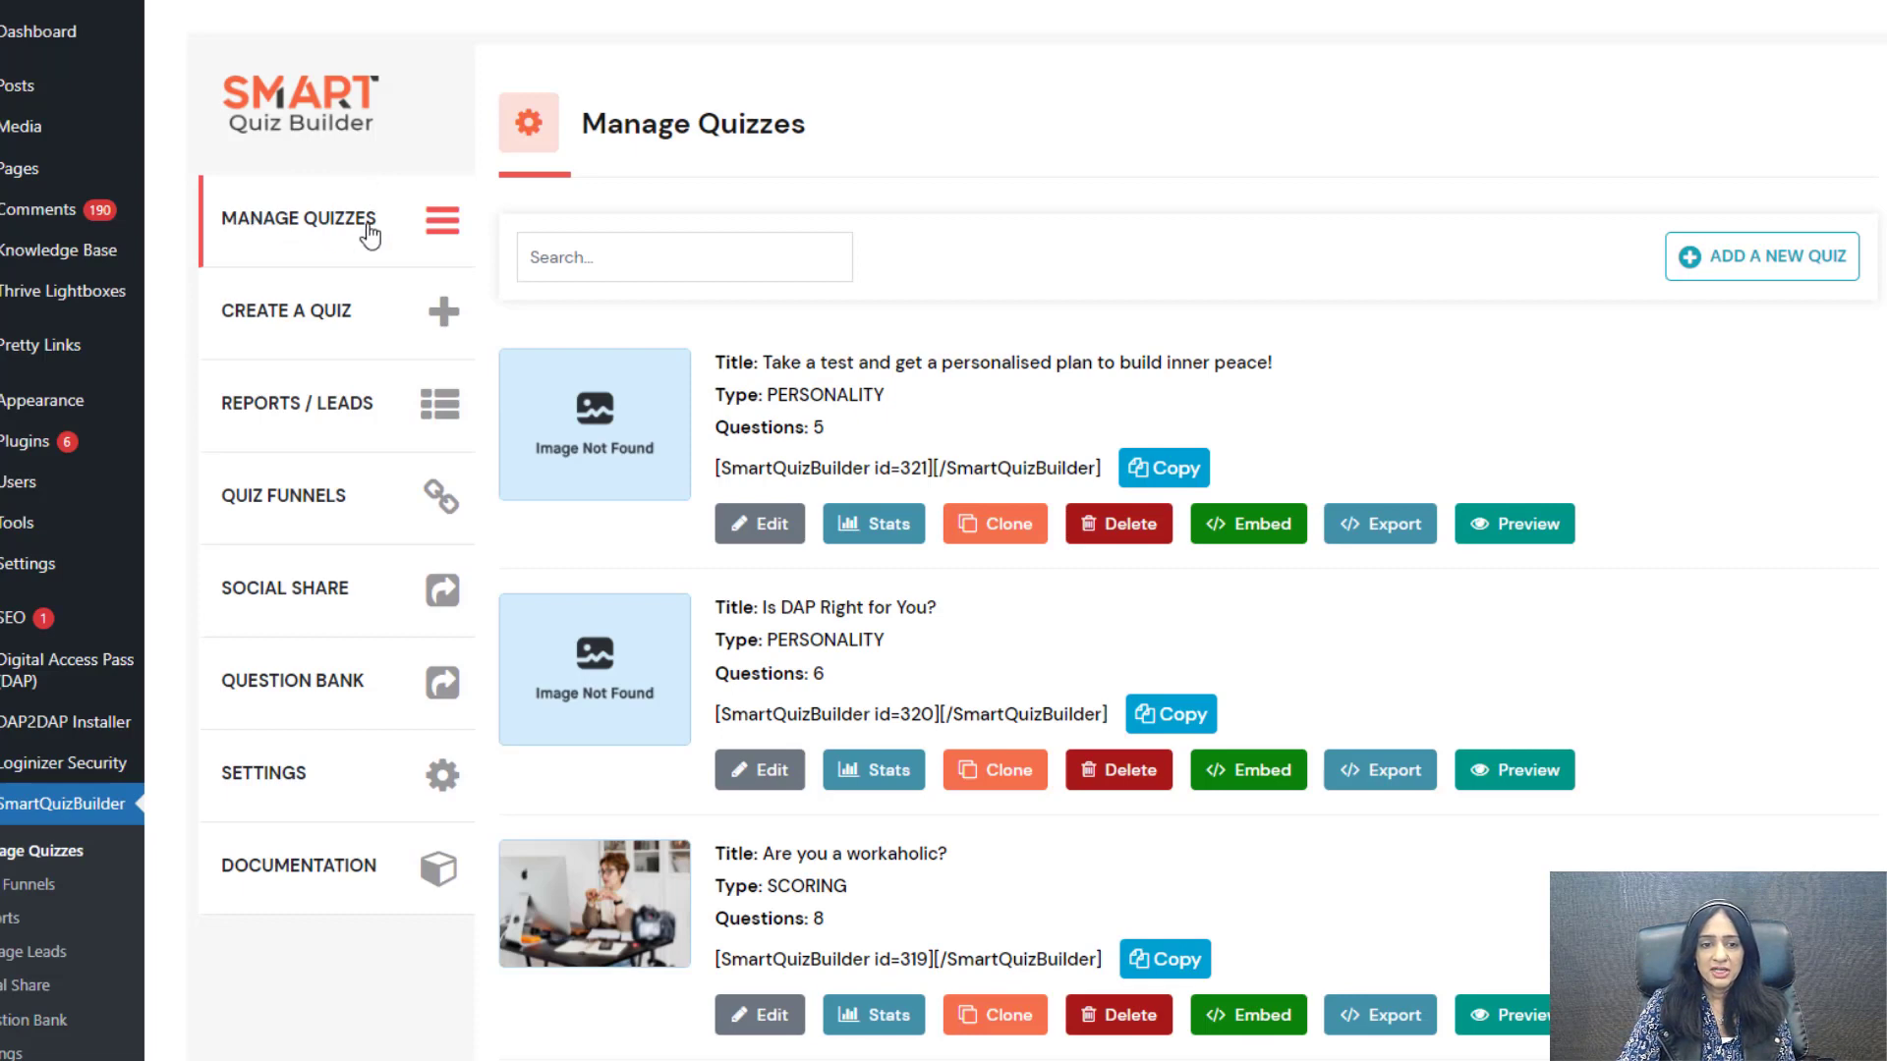
# Step: Open the quiz "Take a test and get a personalised plan to build inner peace!" for editing and show its display settings
pyautogui.moveTo(758, 364); pyautogui.dragTo(1474, 396)
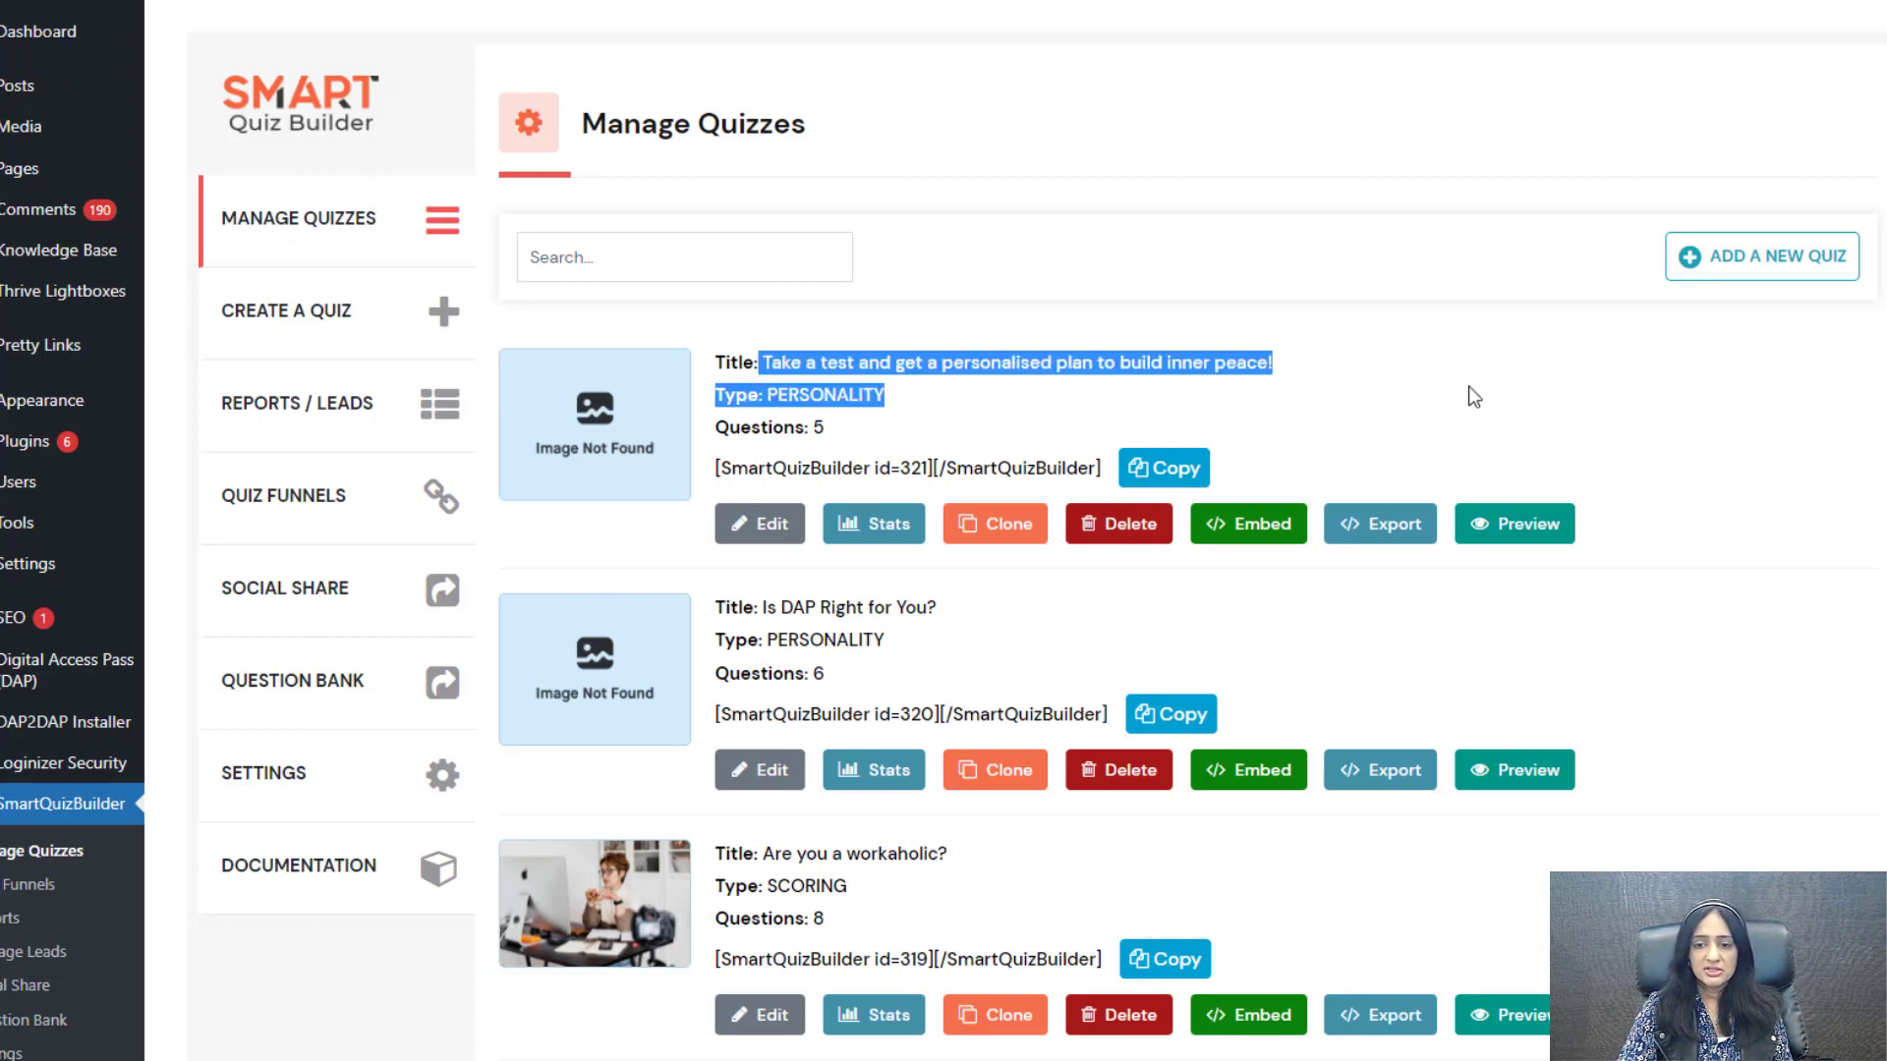
pyautogui.click(1706, 606)
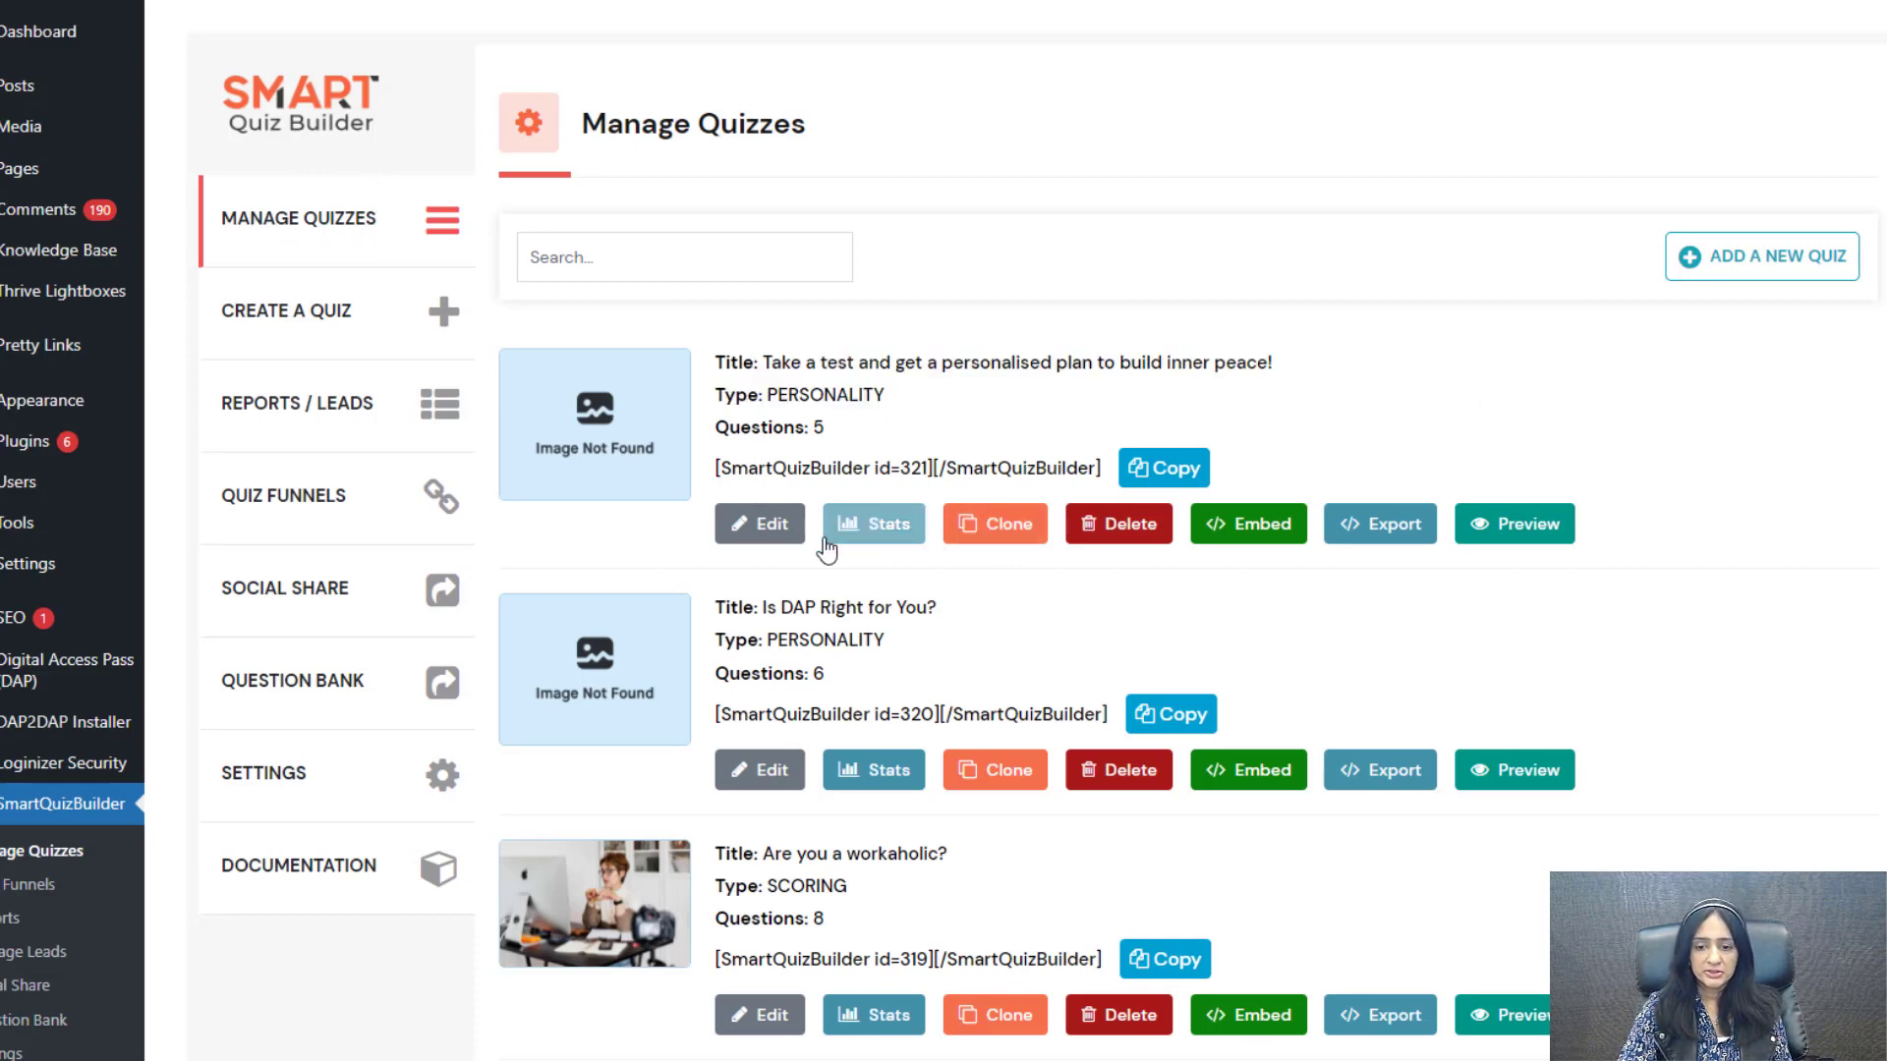
pyautogui.click(769, 529)
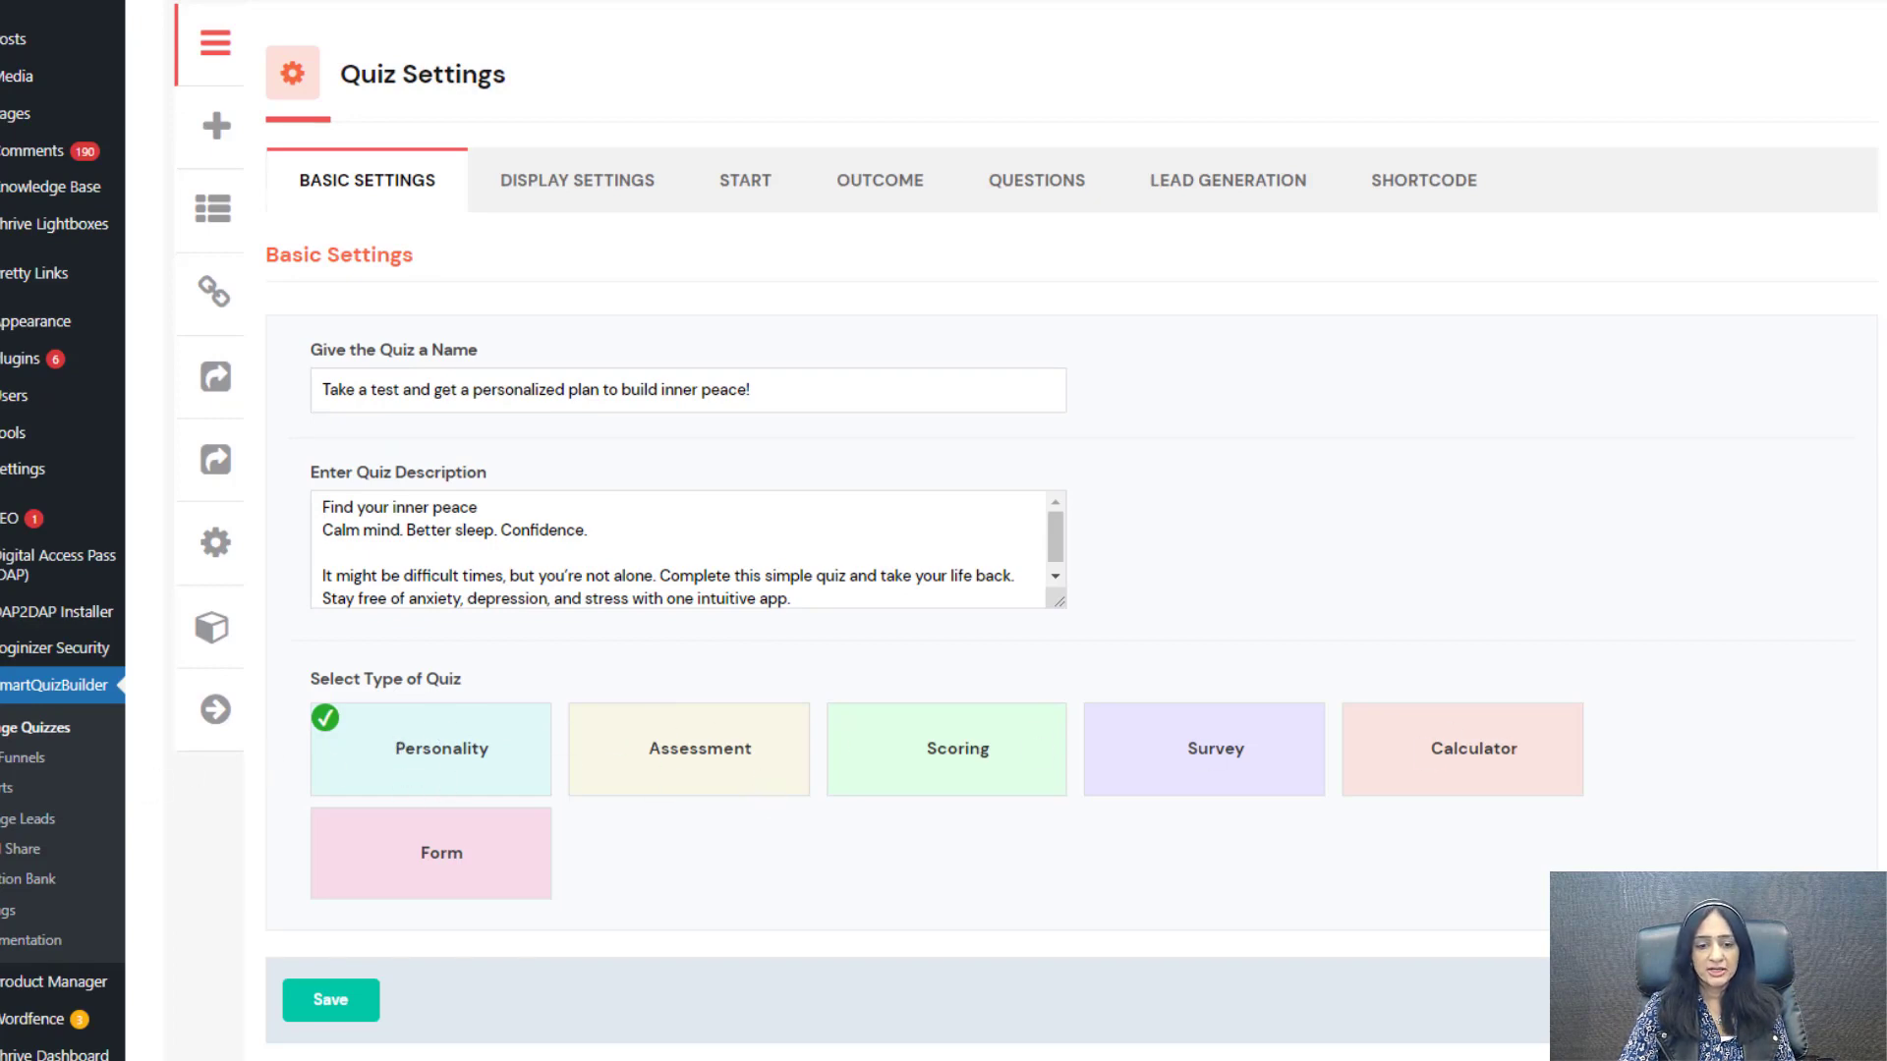
pyautogui.click(632, 191)
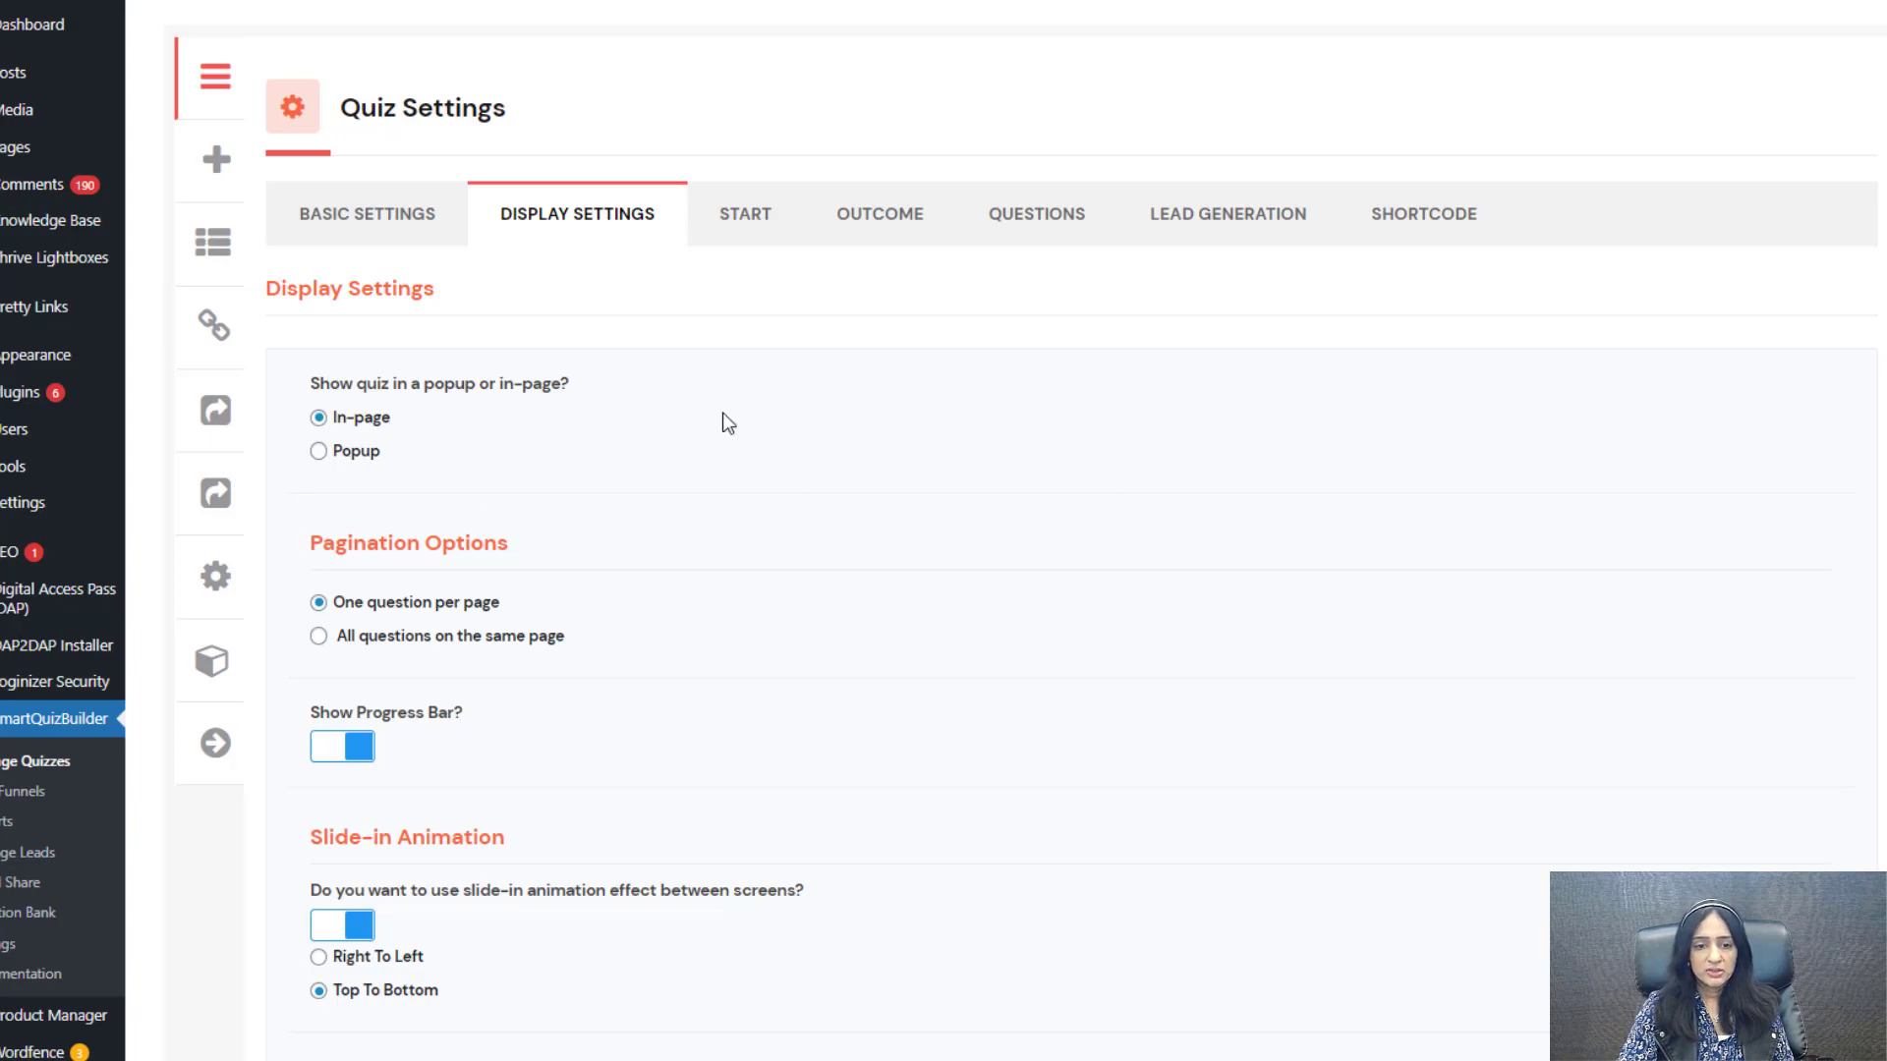
# Step: Try the Popup display mode to reveal its popup types, and return the quiz to In-page display
pyautogui.click(325, 452)
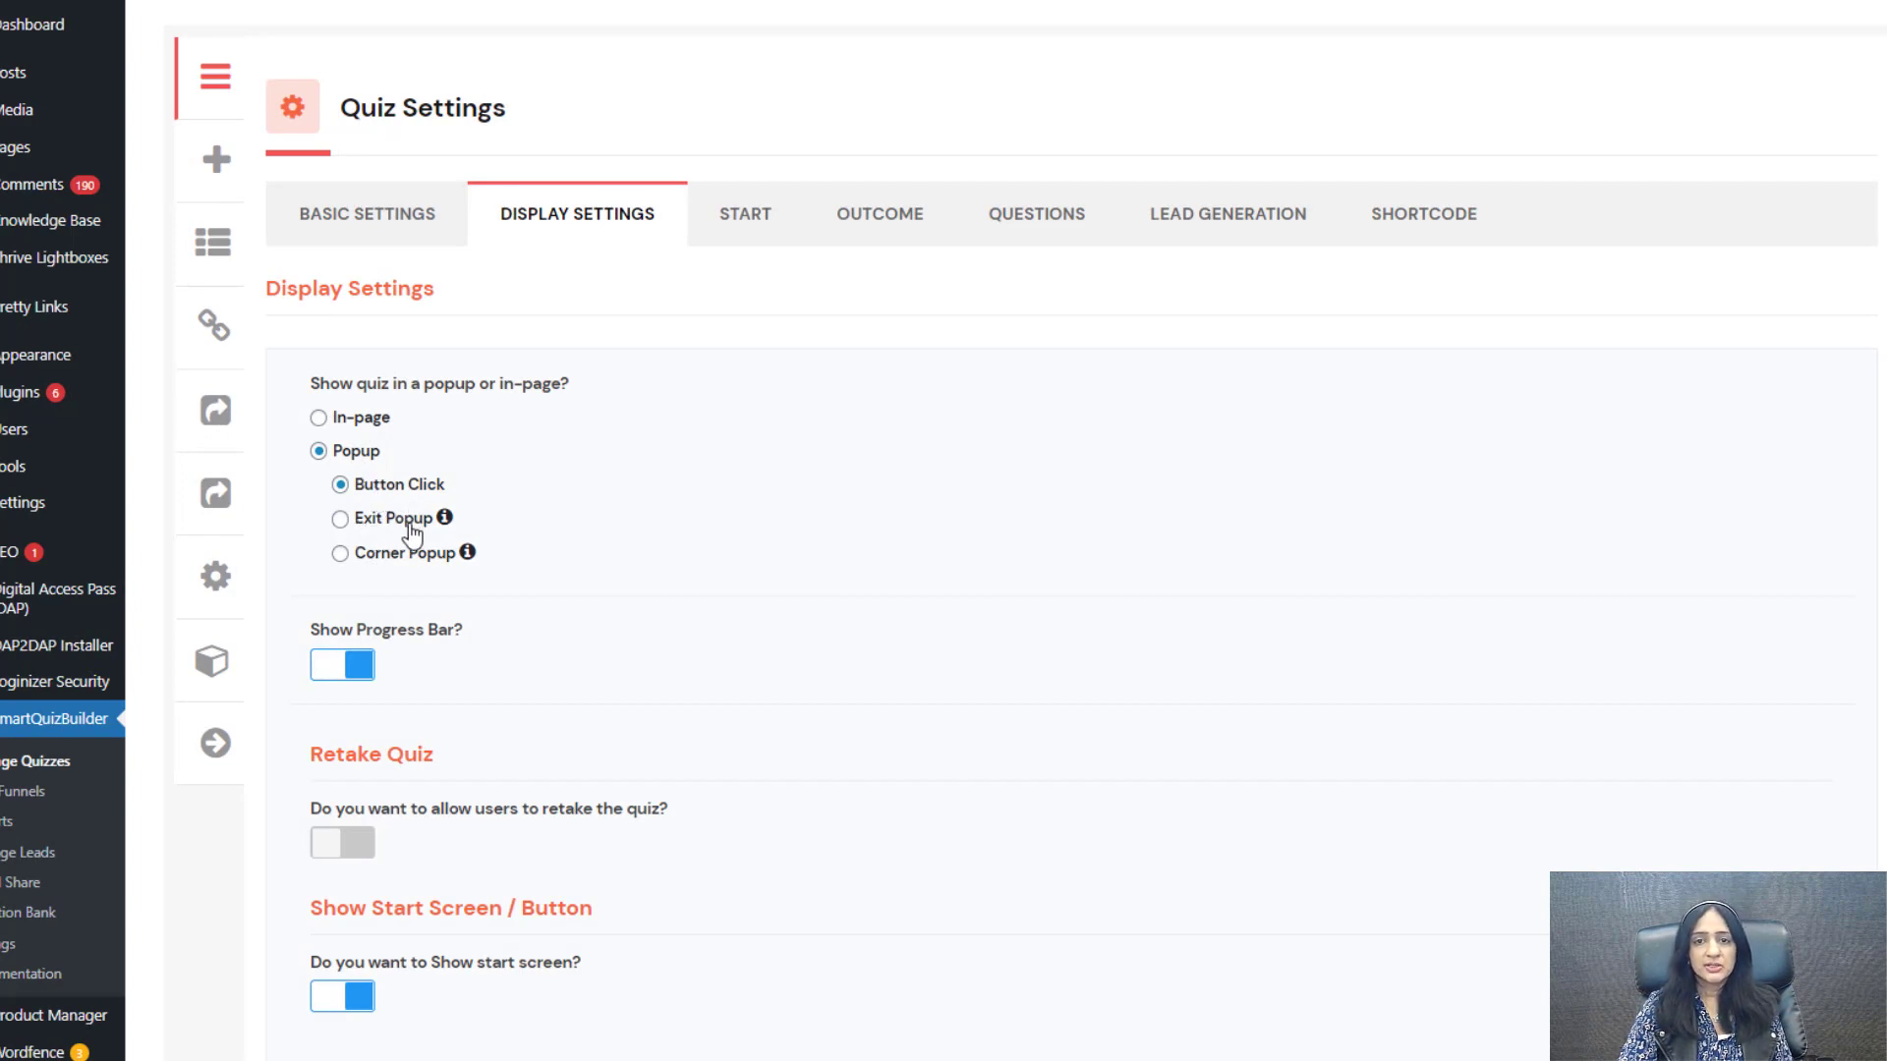
pyautogui.click(335, 420)
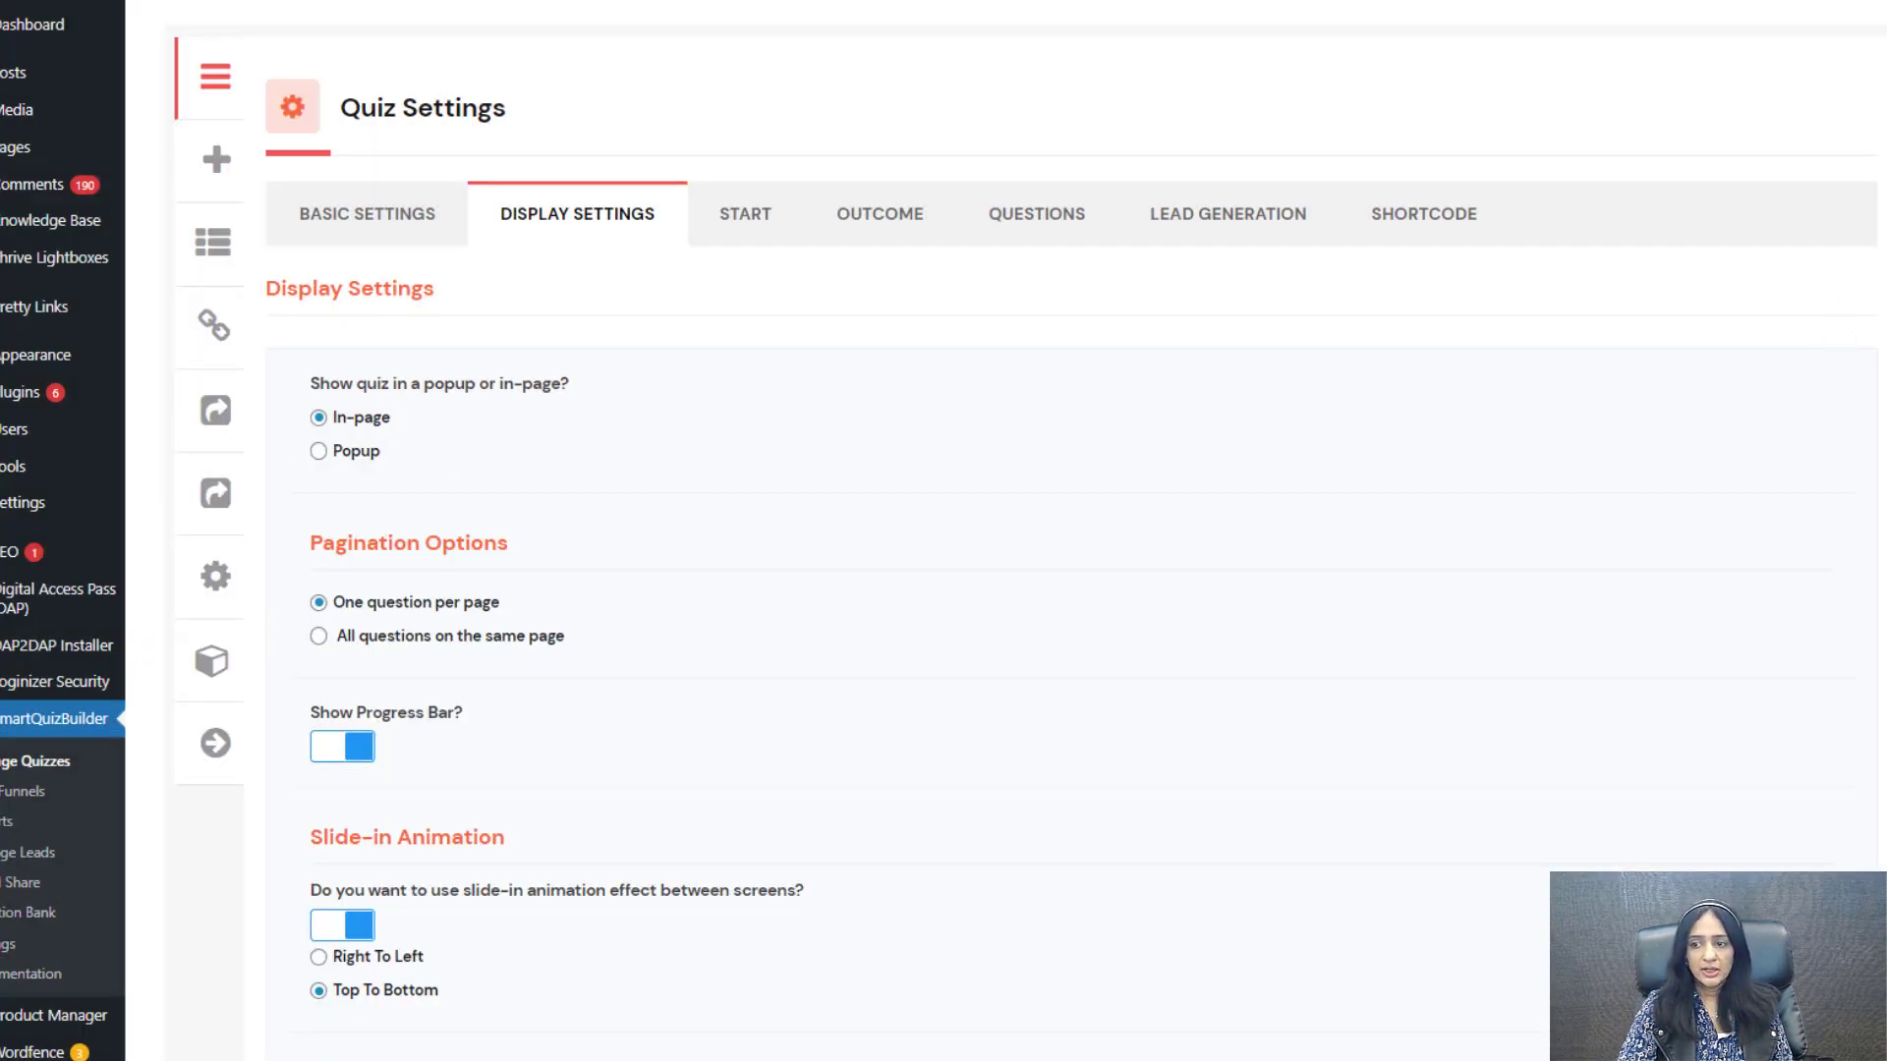
# Step: Review the display settings for pagination, progress bar, slide-in animation, retakes, start screen, opt-in form and platform connections
pyautogui.scroll(-3, 1076, 530)
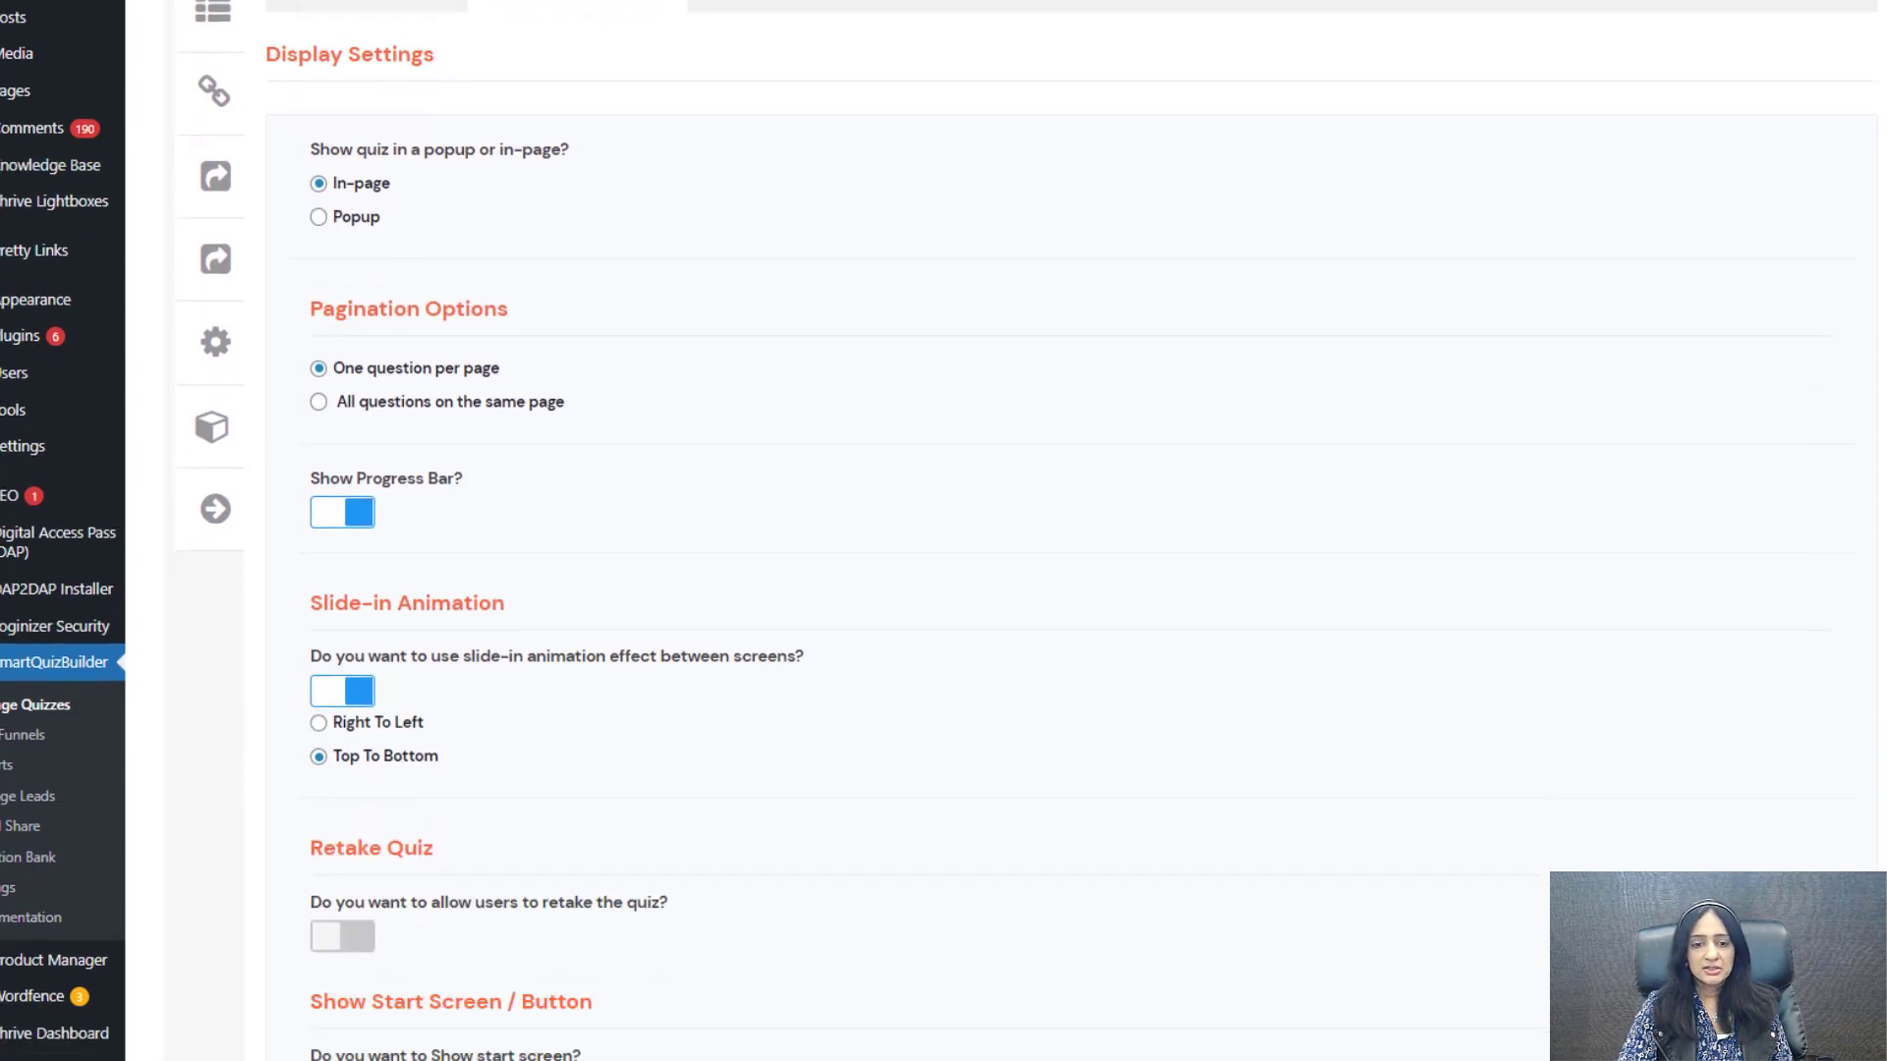
pyautogui.scroll(-3, 757, 393)
pyautogui.scroll(1, 757, 393)
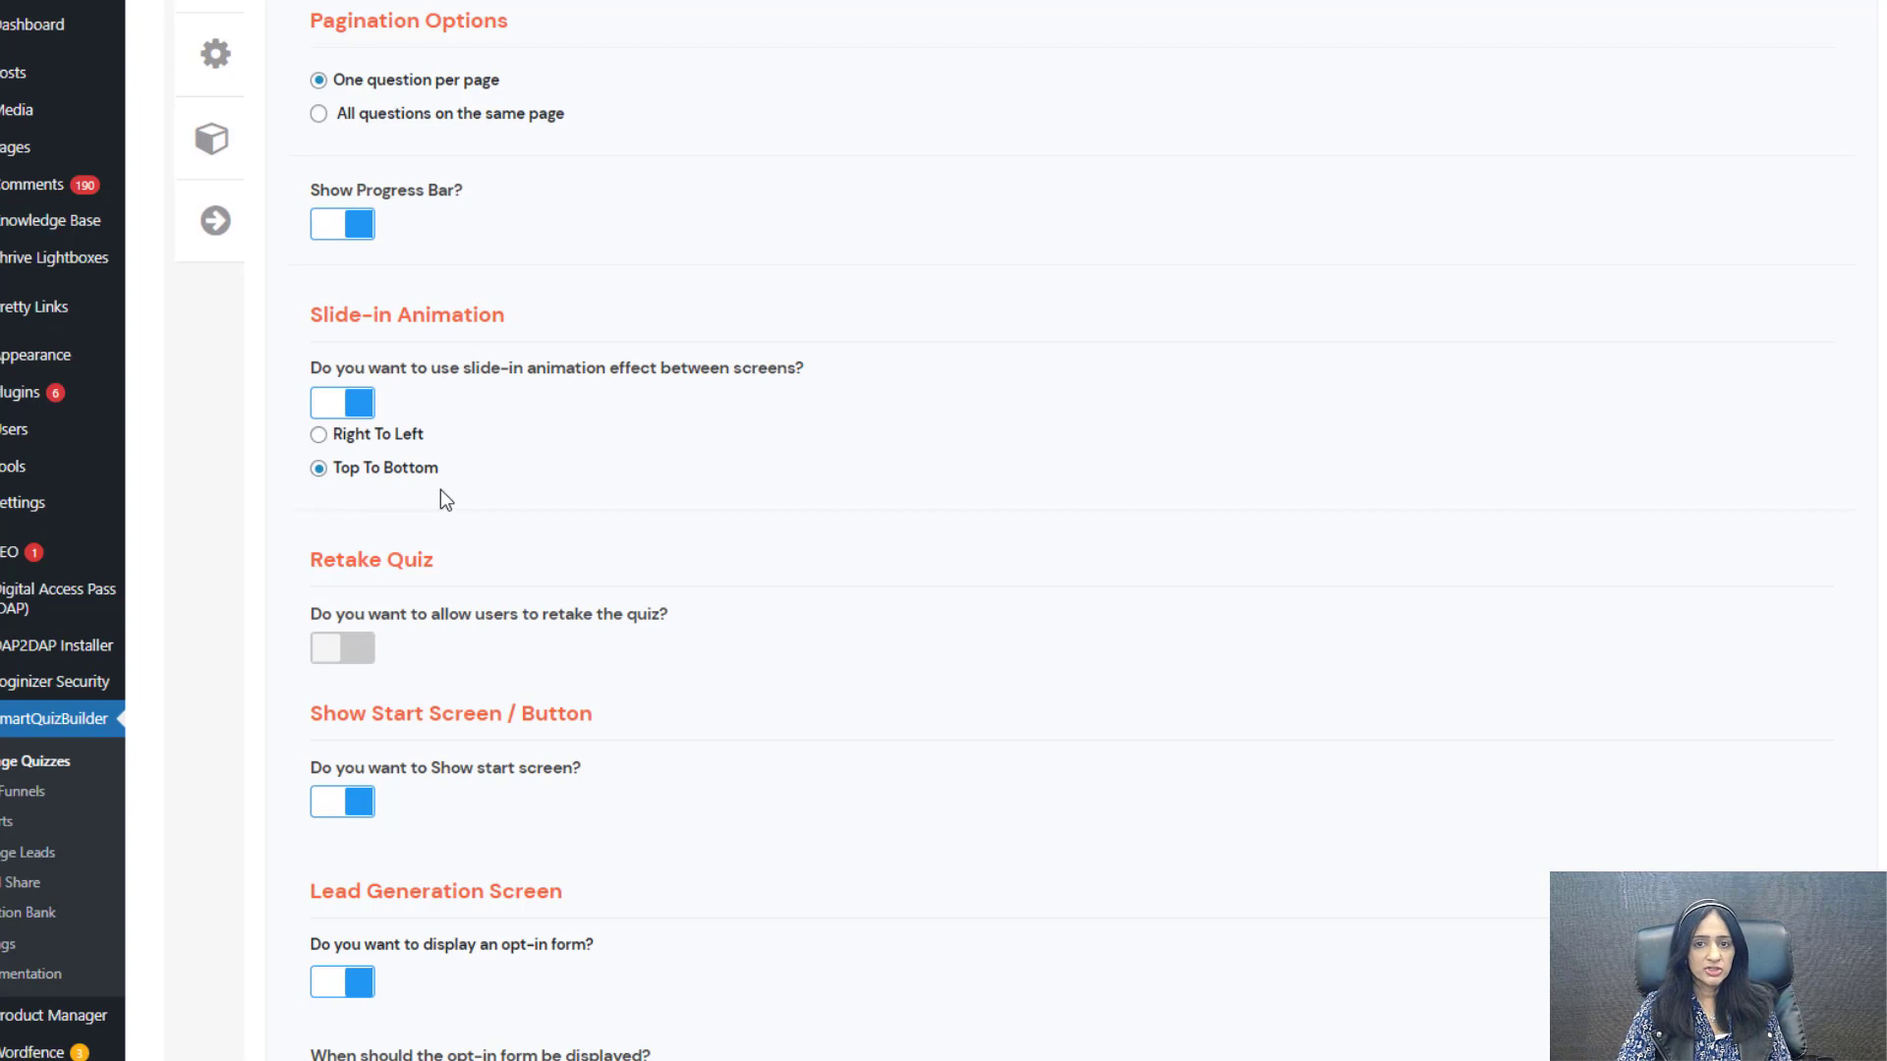
pyautogui.scroll(-5, 780, 371)
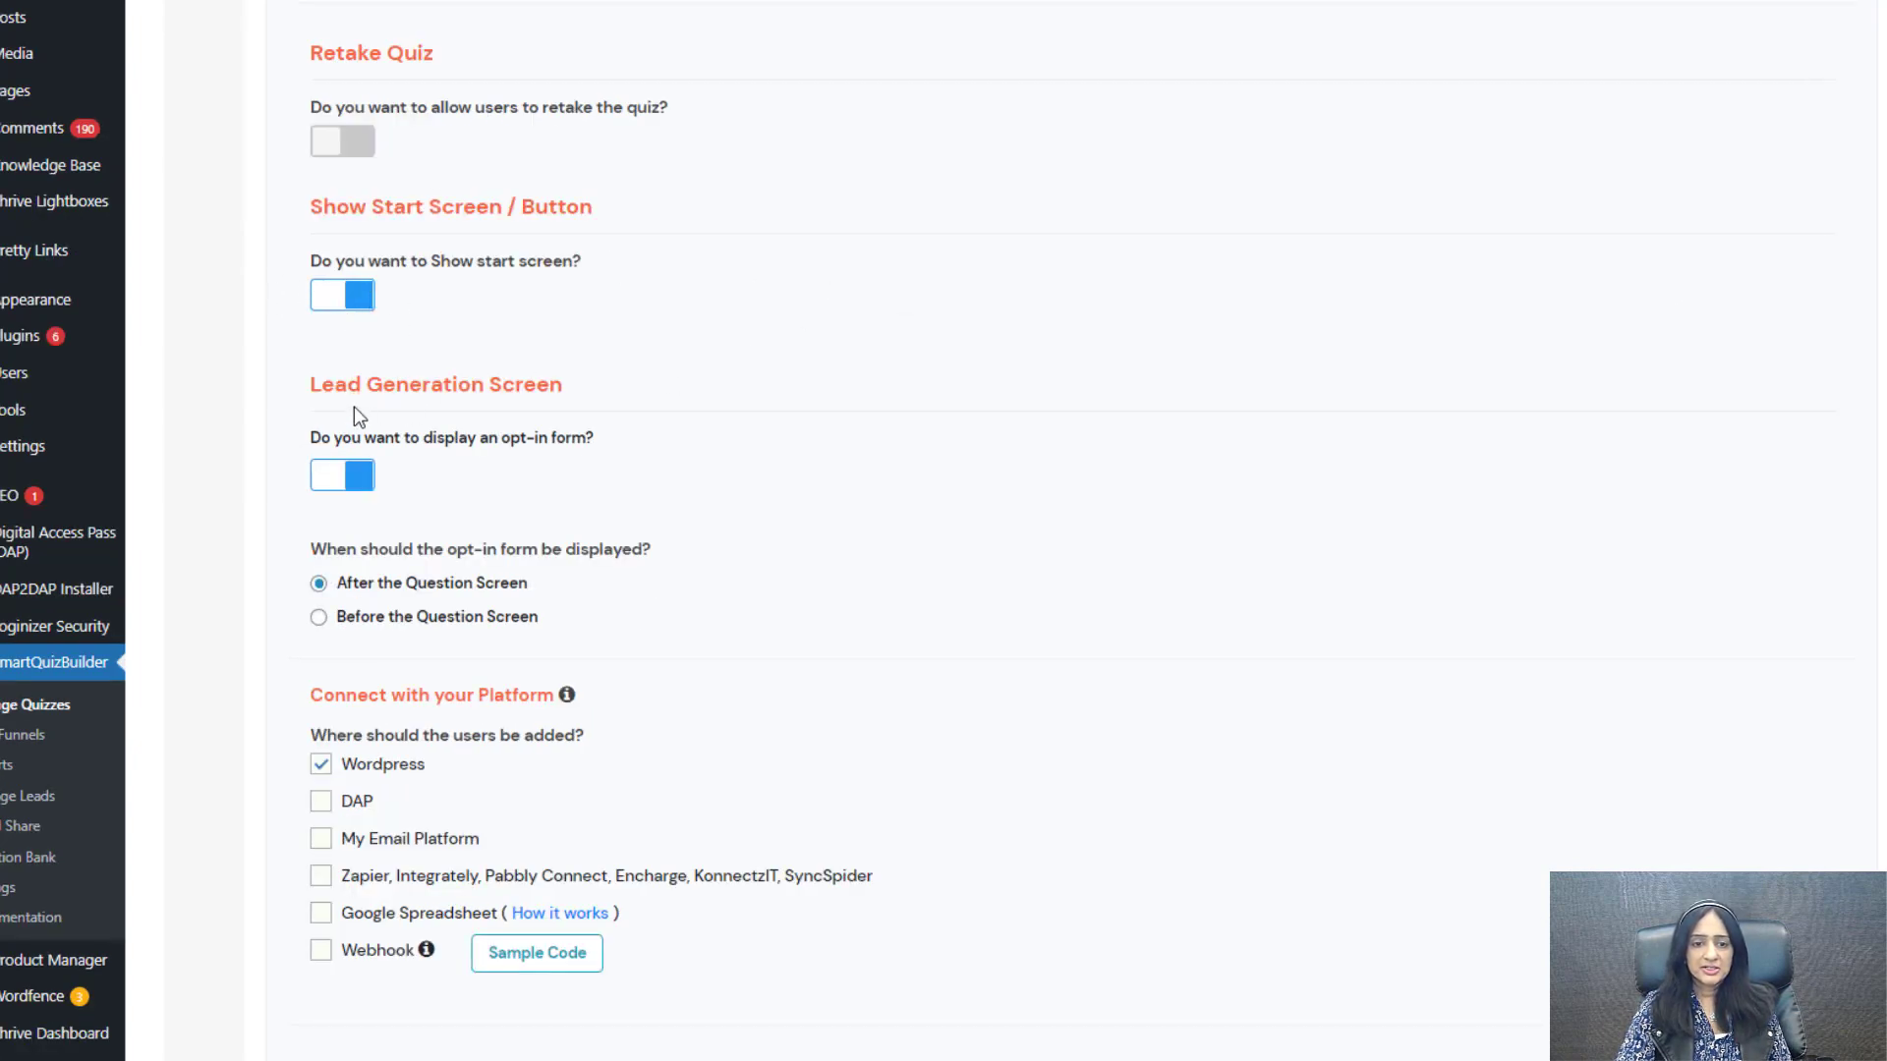
pyautogui.scroll(-1, 865, 550)
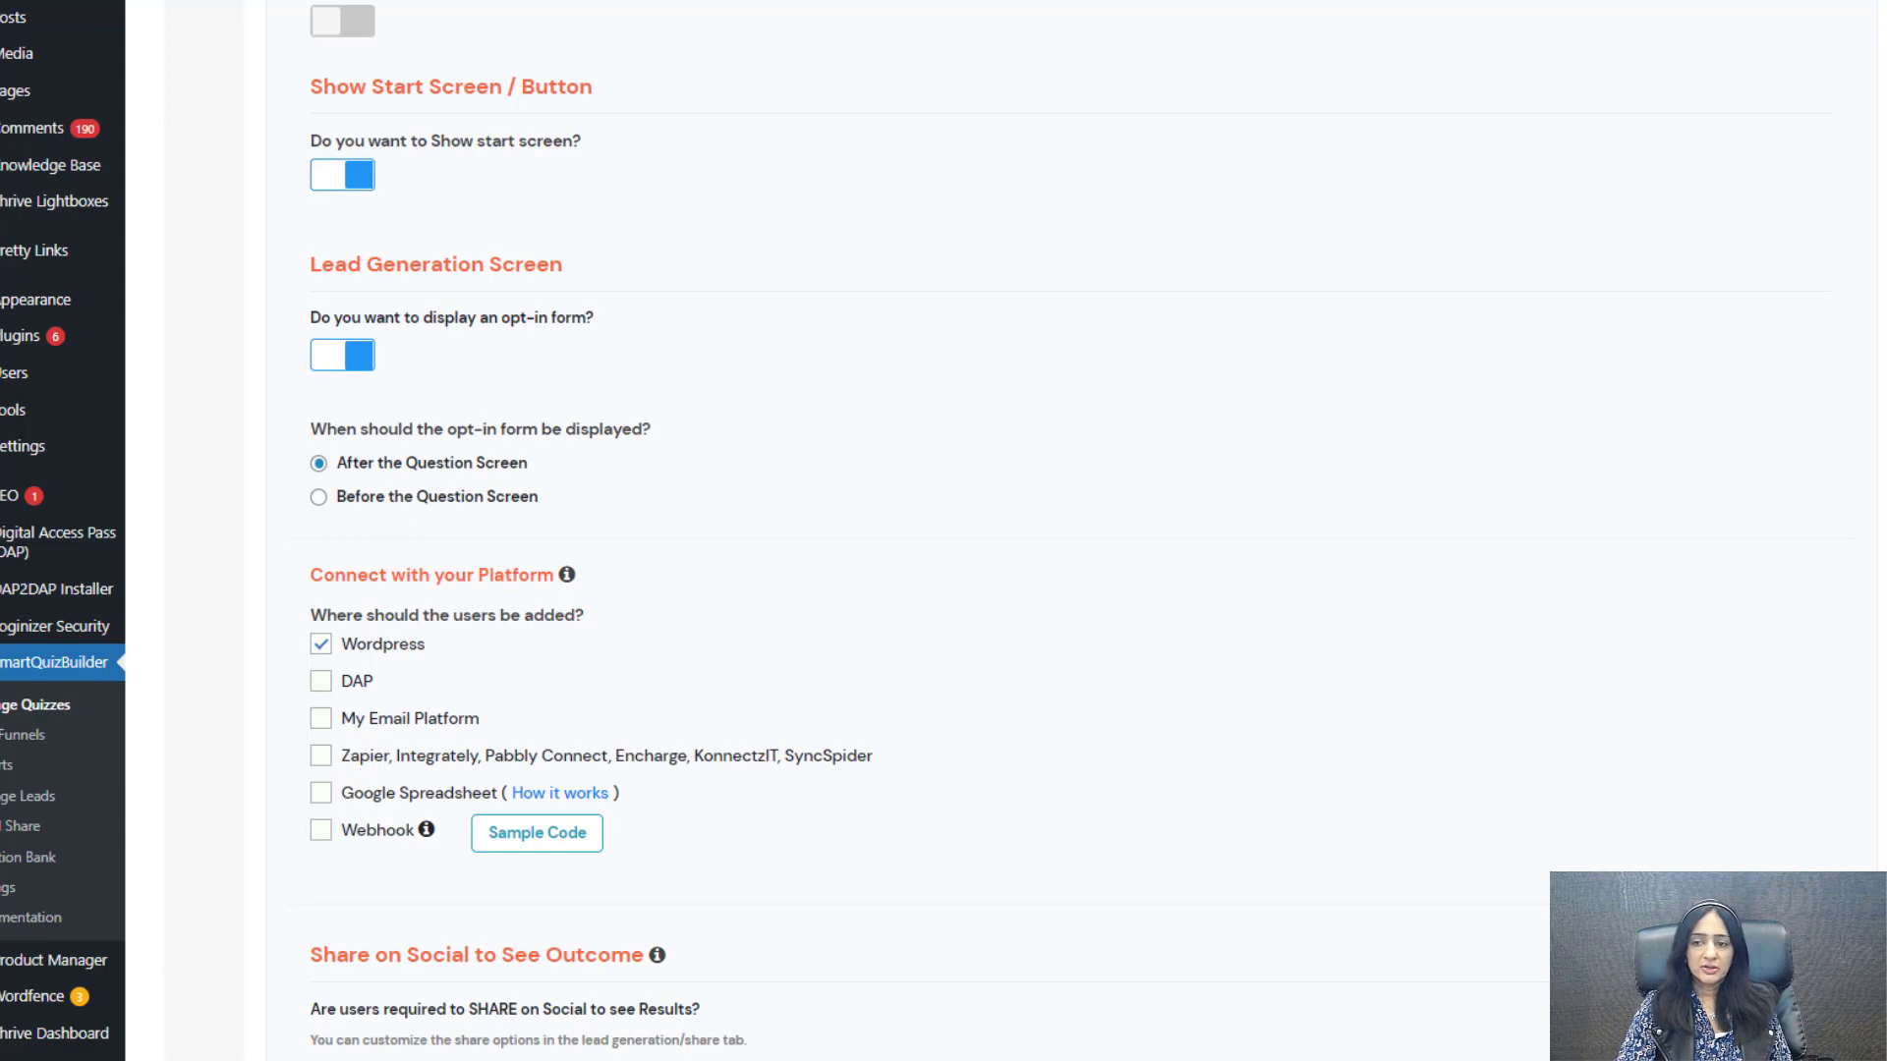
pyautogui.scroll(-2, 1852, 472)
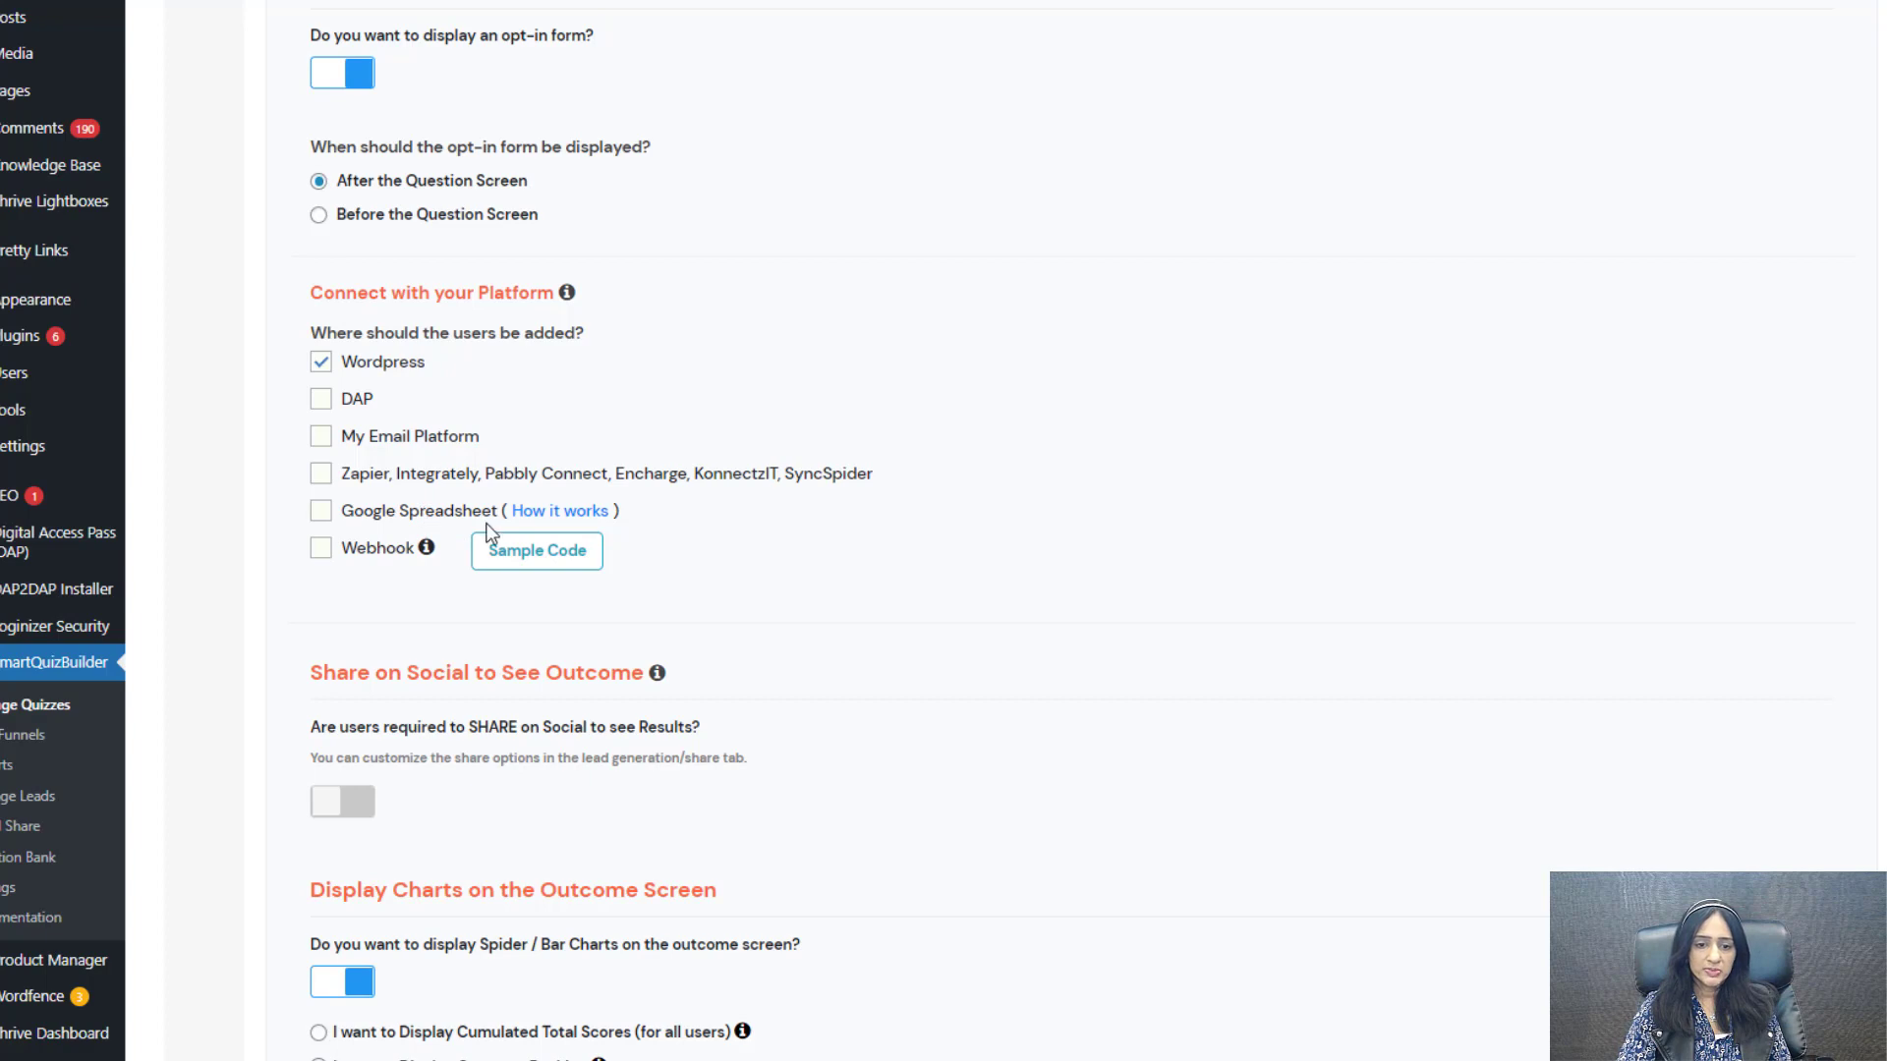
# Step: Enable My Email Platform as a place to add users and look through the available email services
pyautogui.click(325, 438)
pyautogui.scroll(-3, 983, 550)
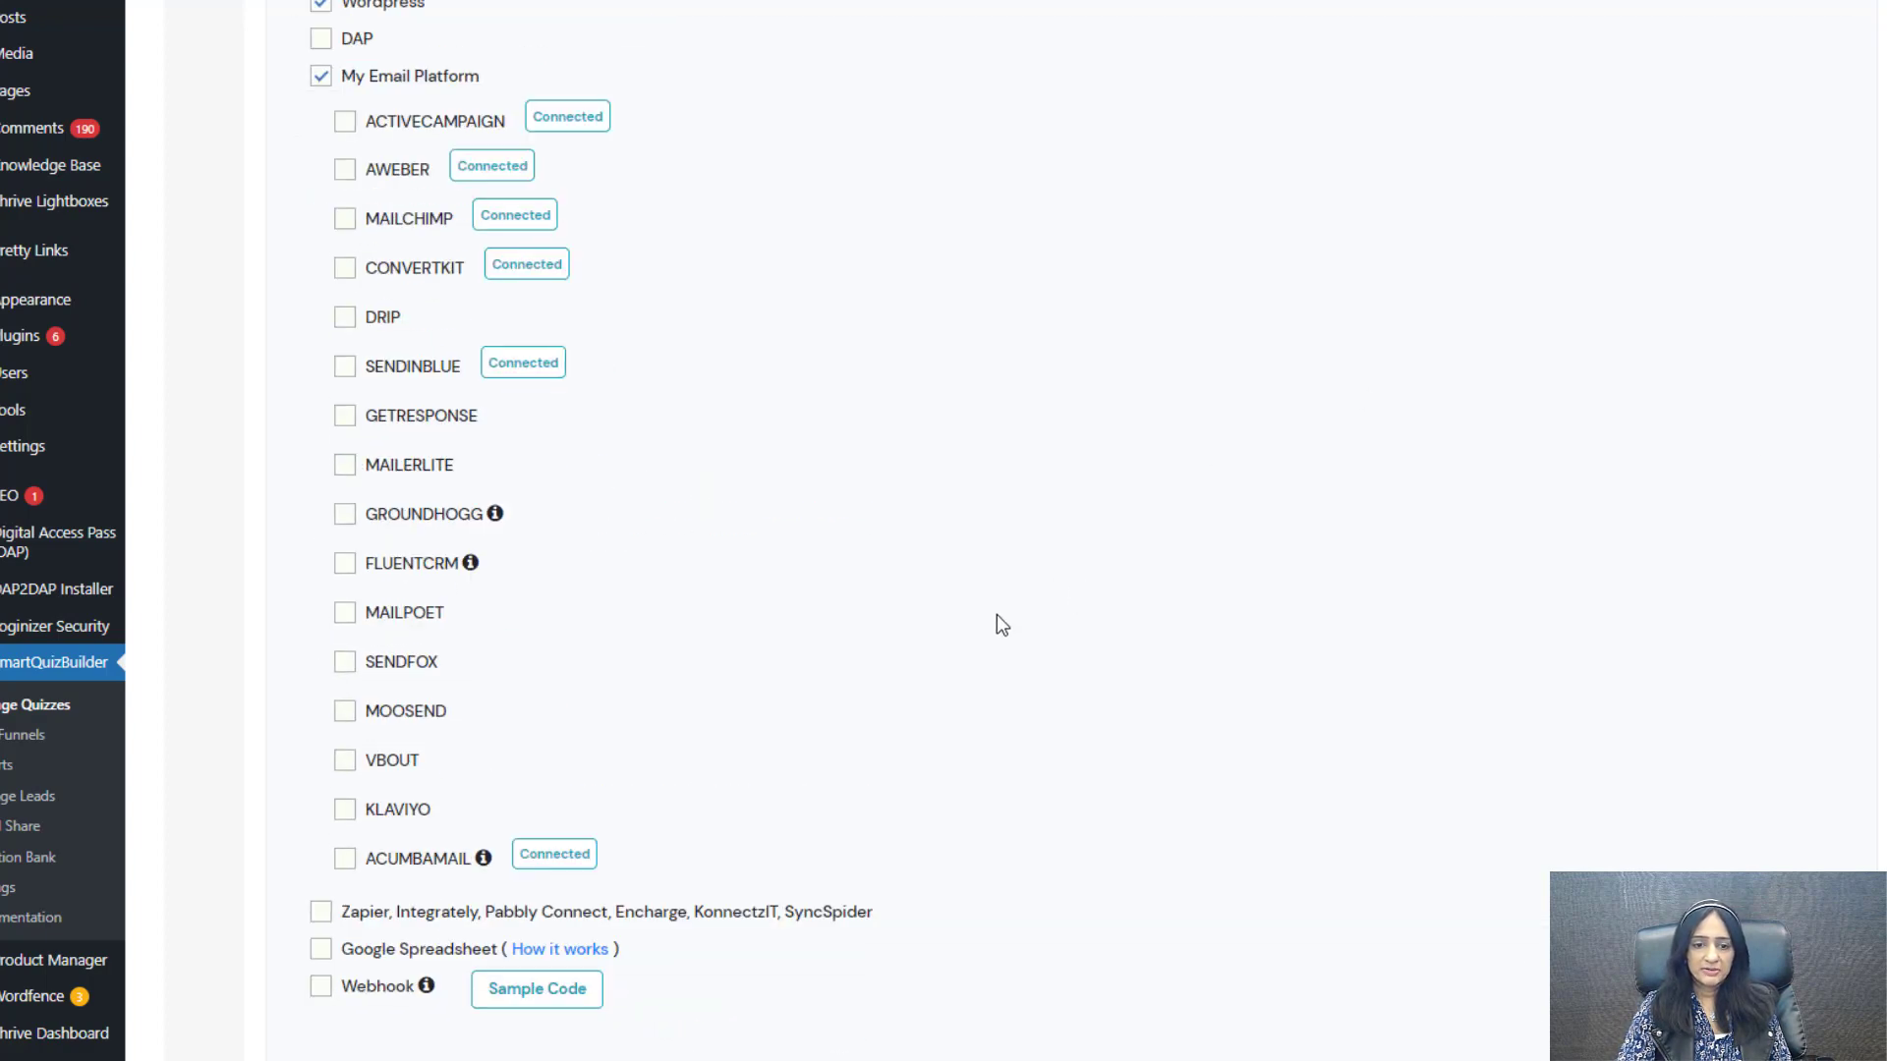
pyautogui.scroll(-5, 996, 617)
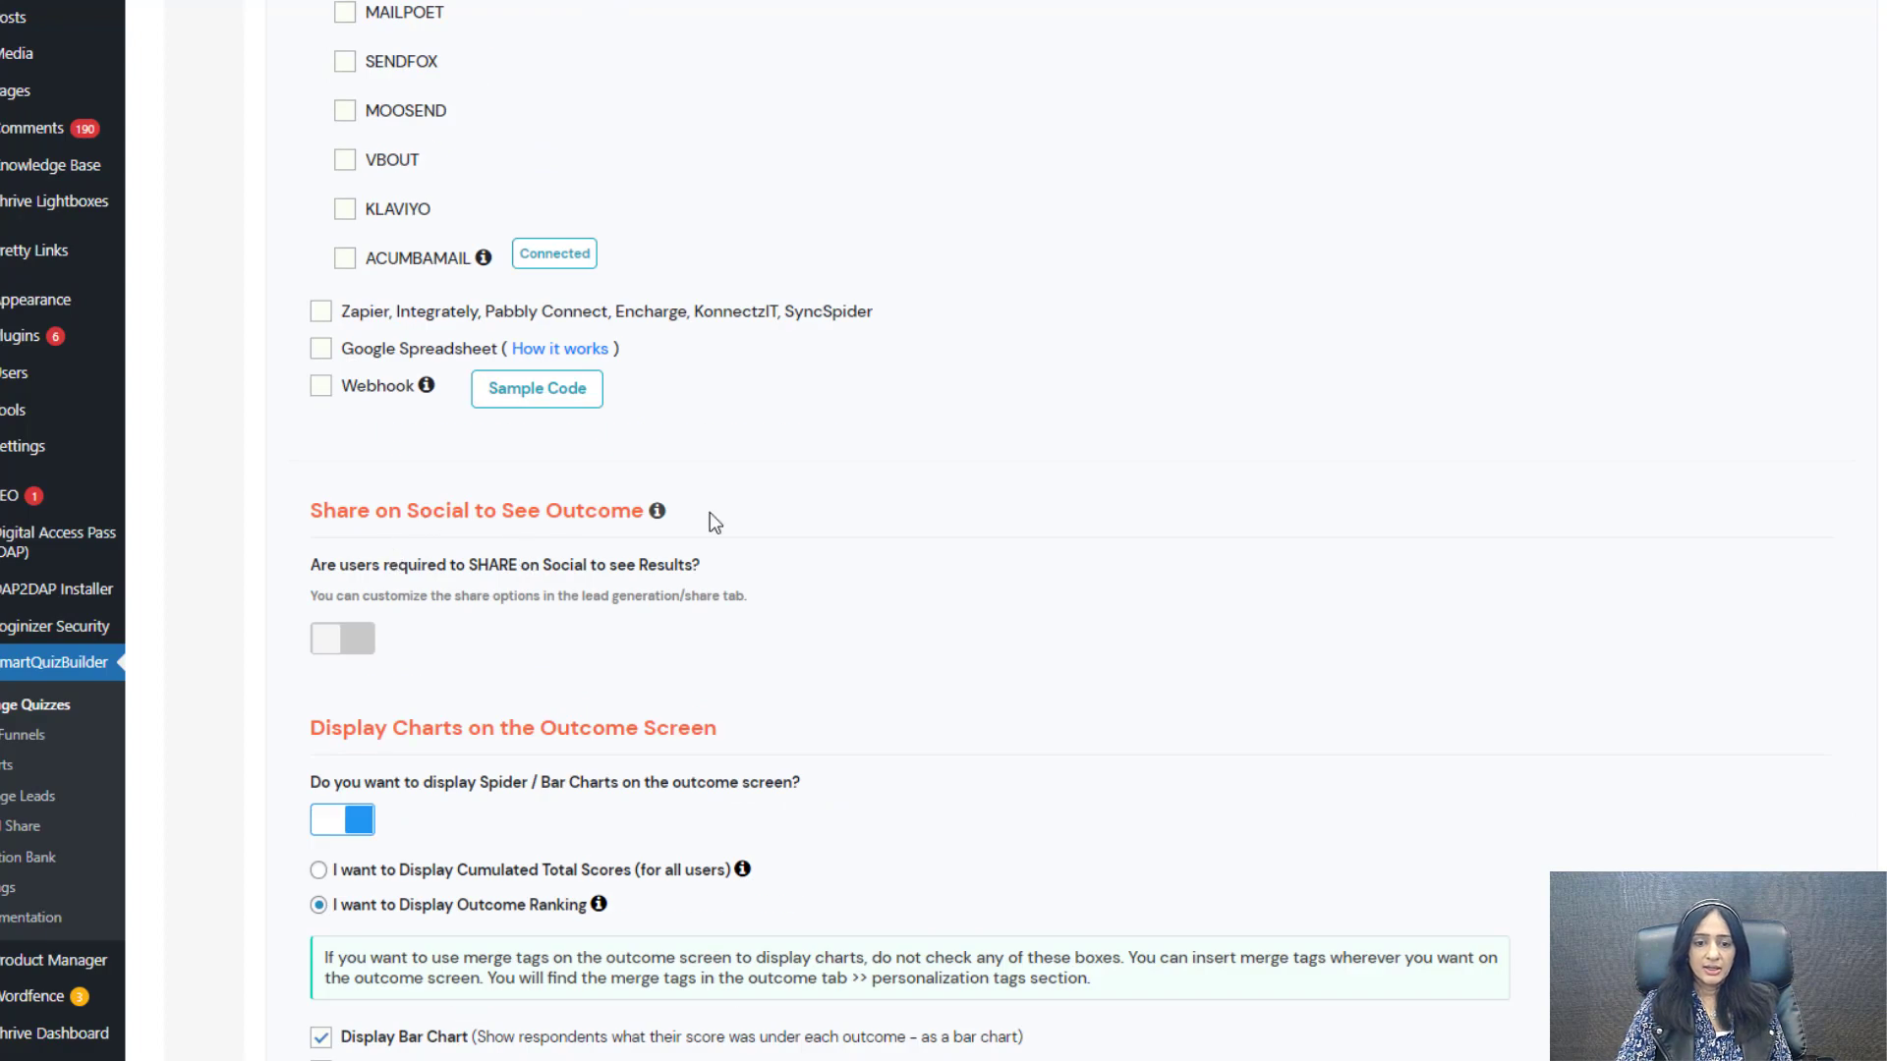
# Step: Examine the outcome chart options, the remaining display settings and the quiz templates, including Template5 with transparent background
pyautogui.scroll(-3, 710, 513)
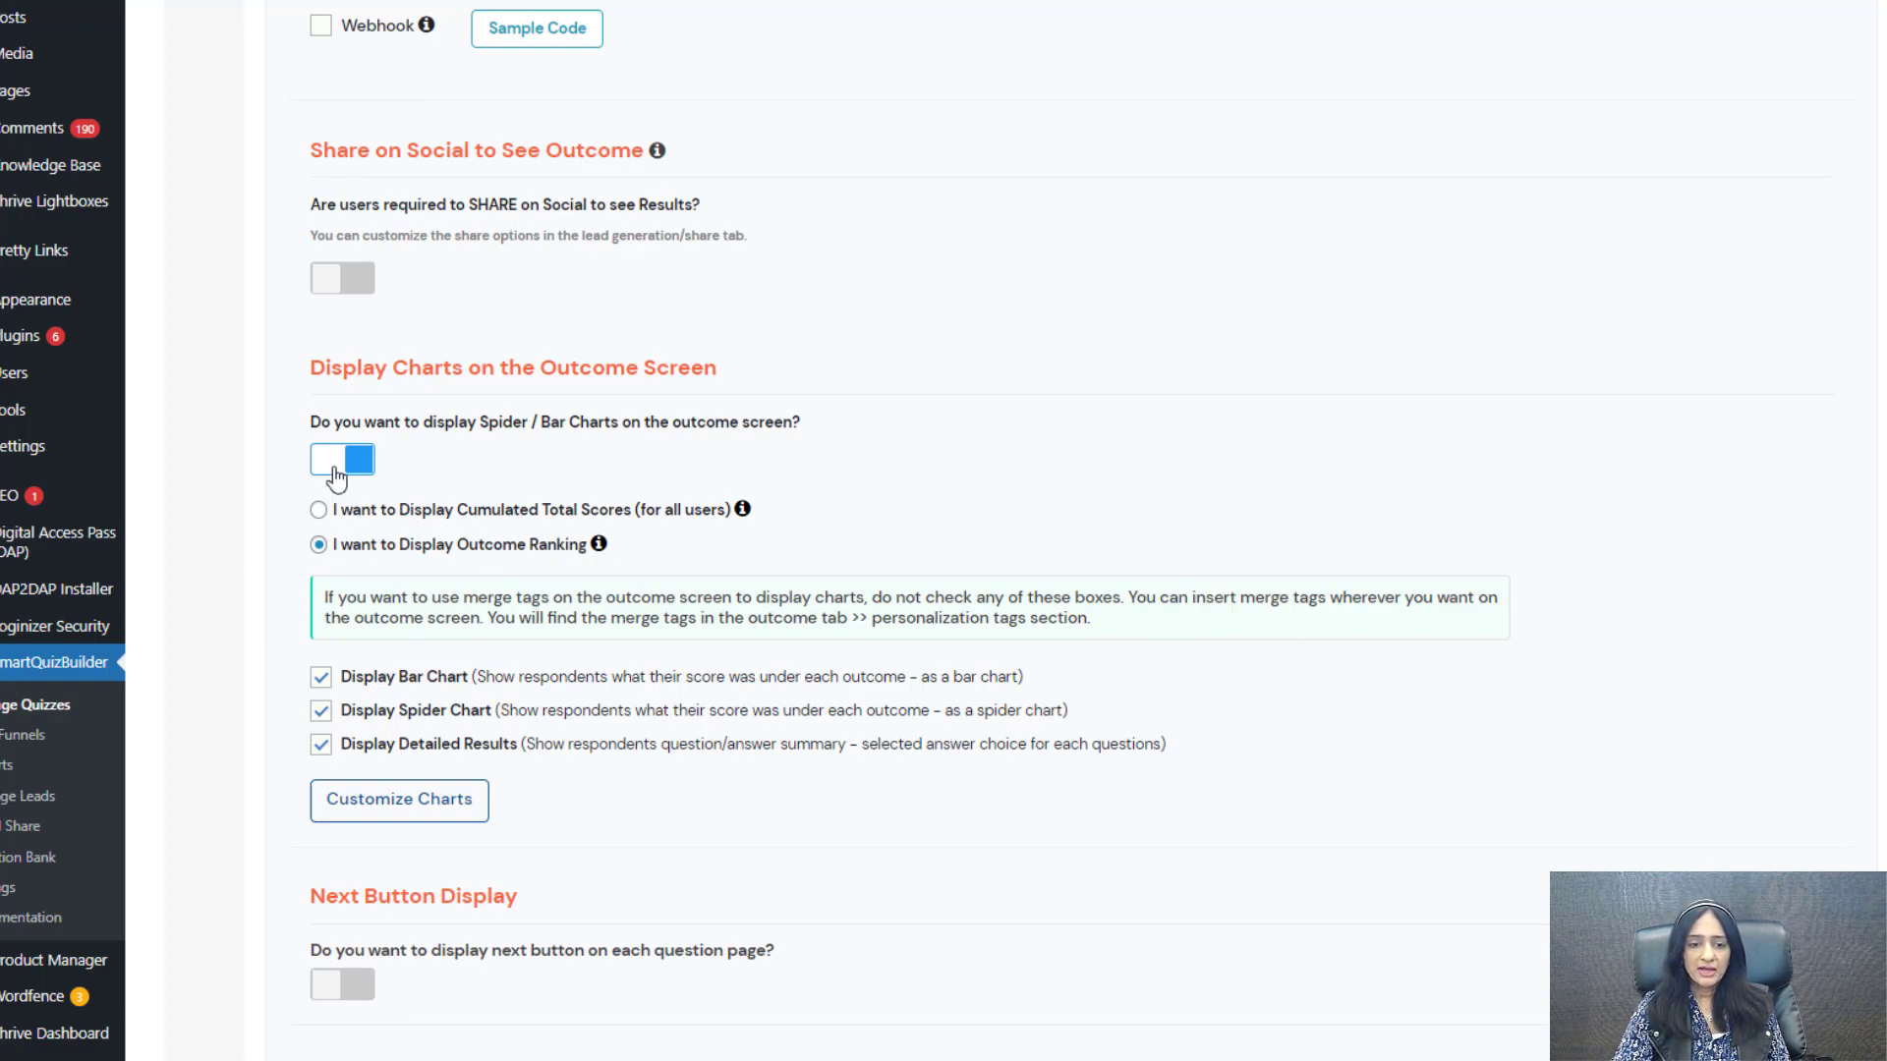
pyautogui.scroll(-15, 336, 479)
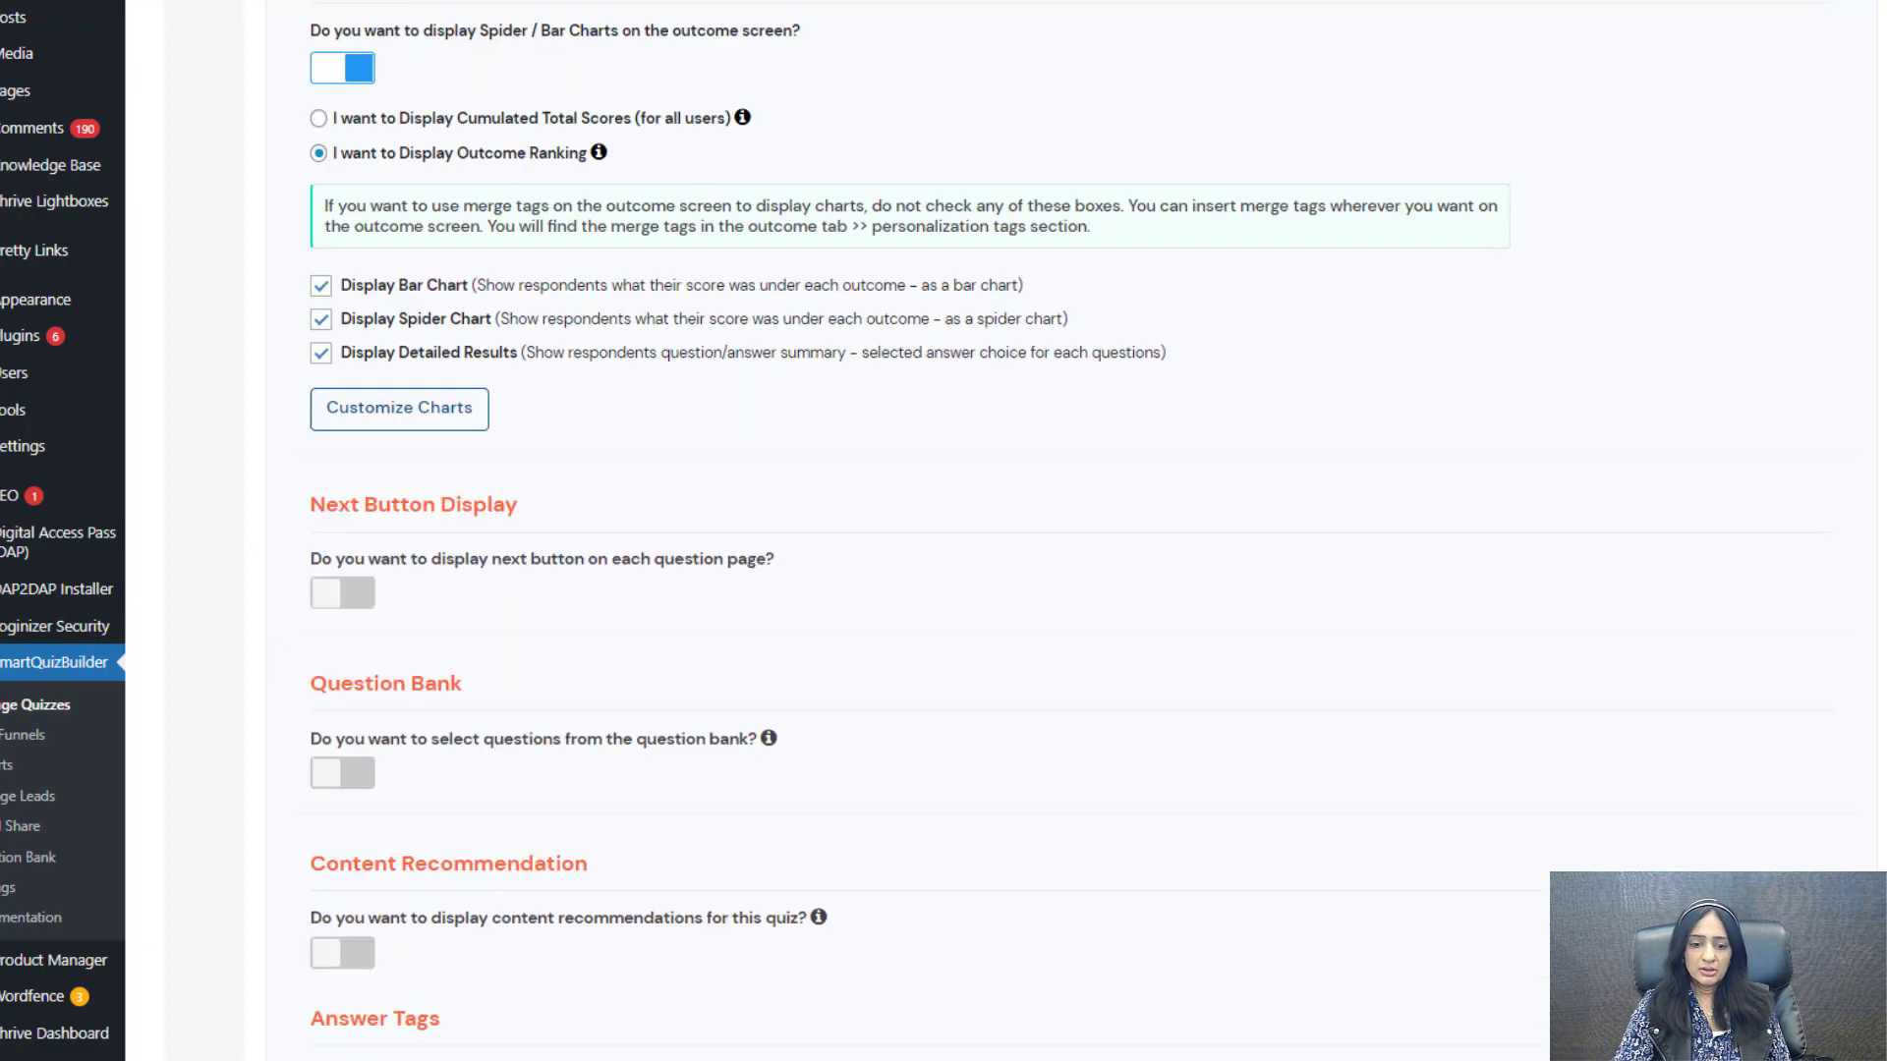
pyautogui.scroll(-3, 444, 692)
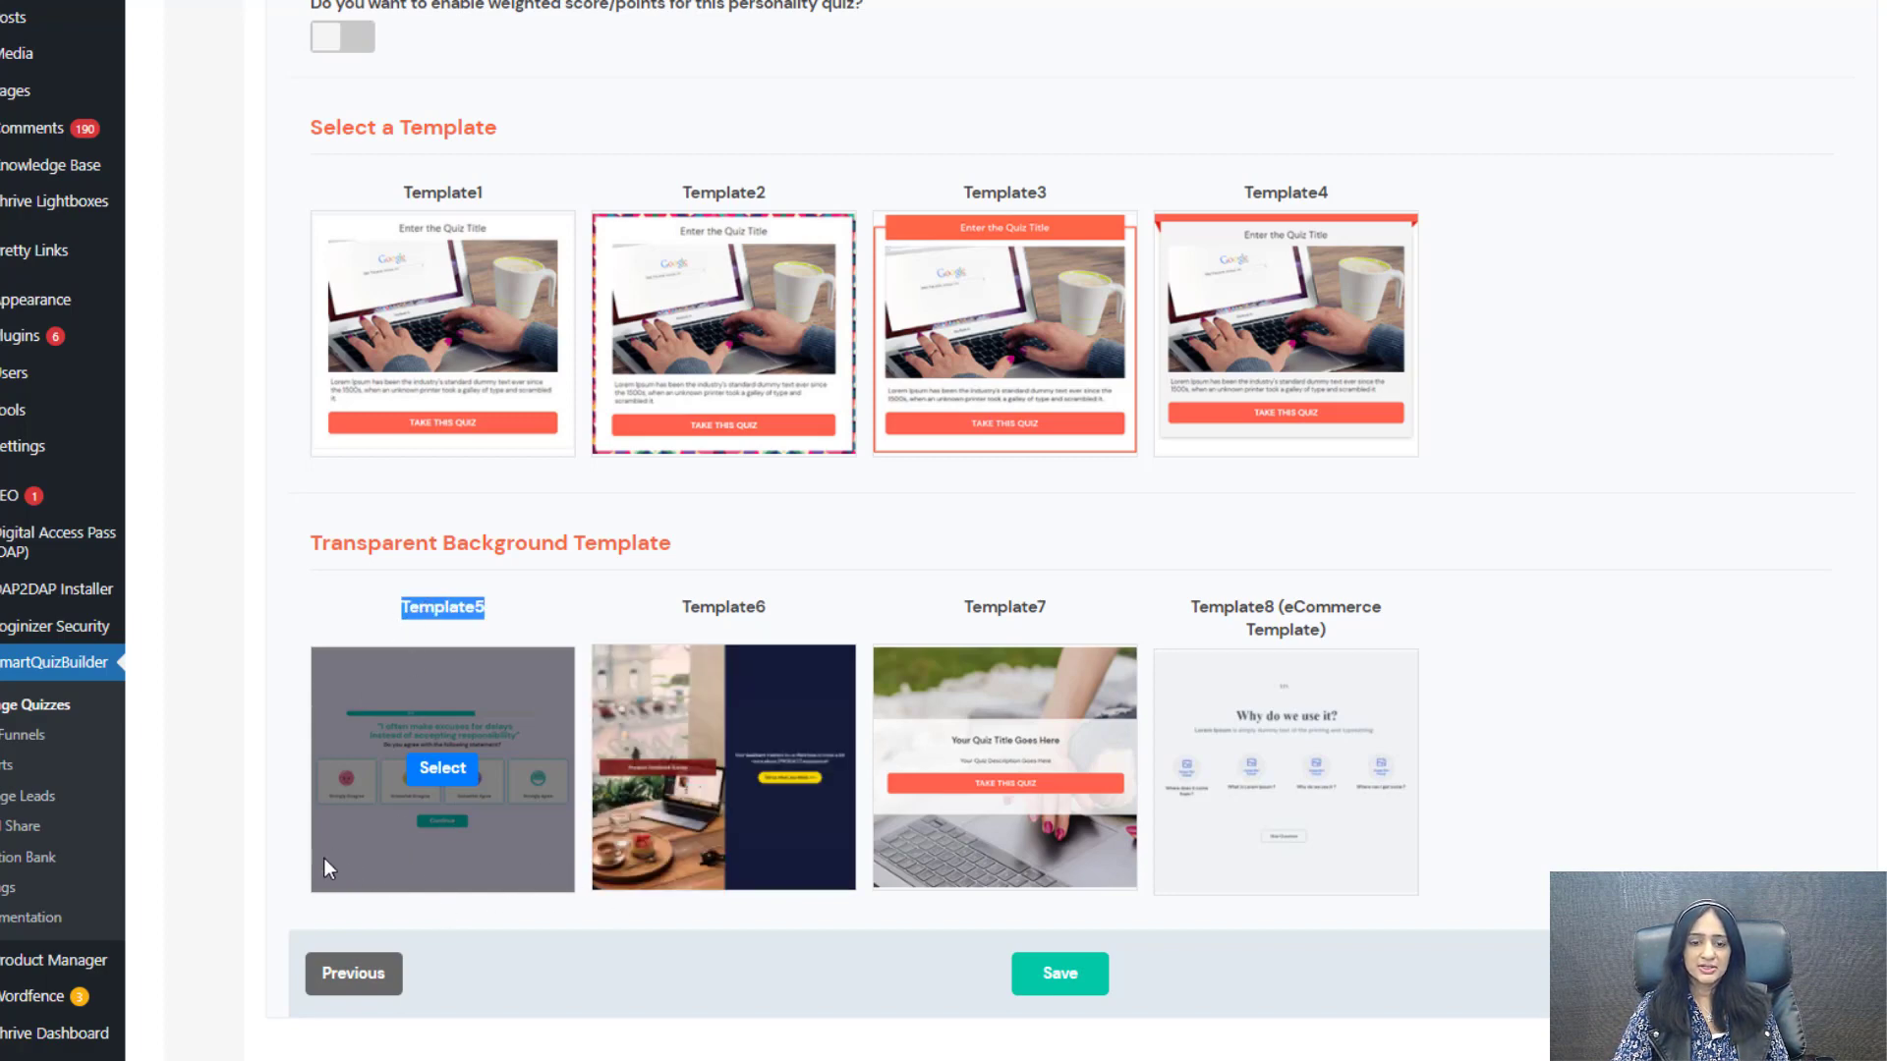
pyautogui.click(505, 622)
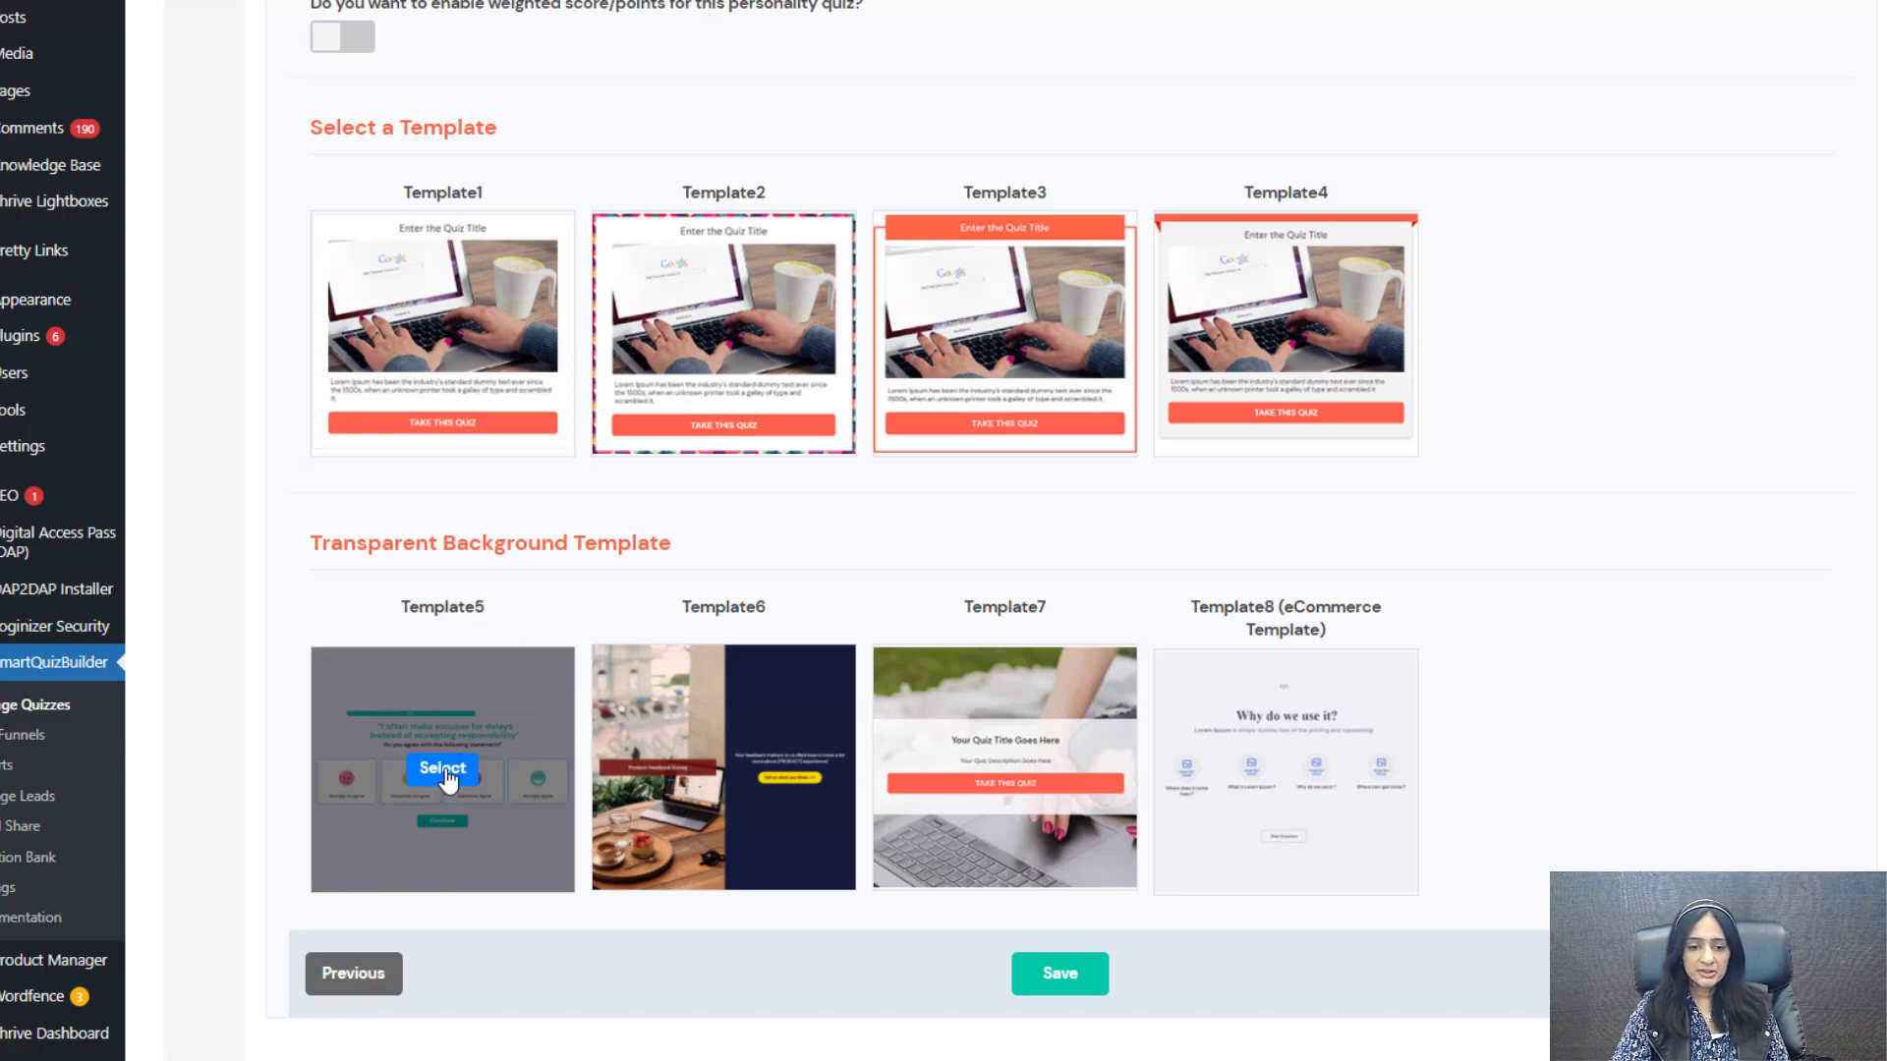
pyautogui.moveTo(454, 289)
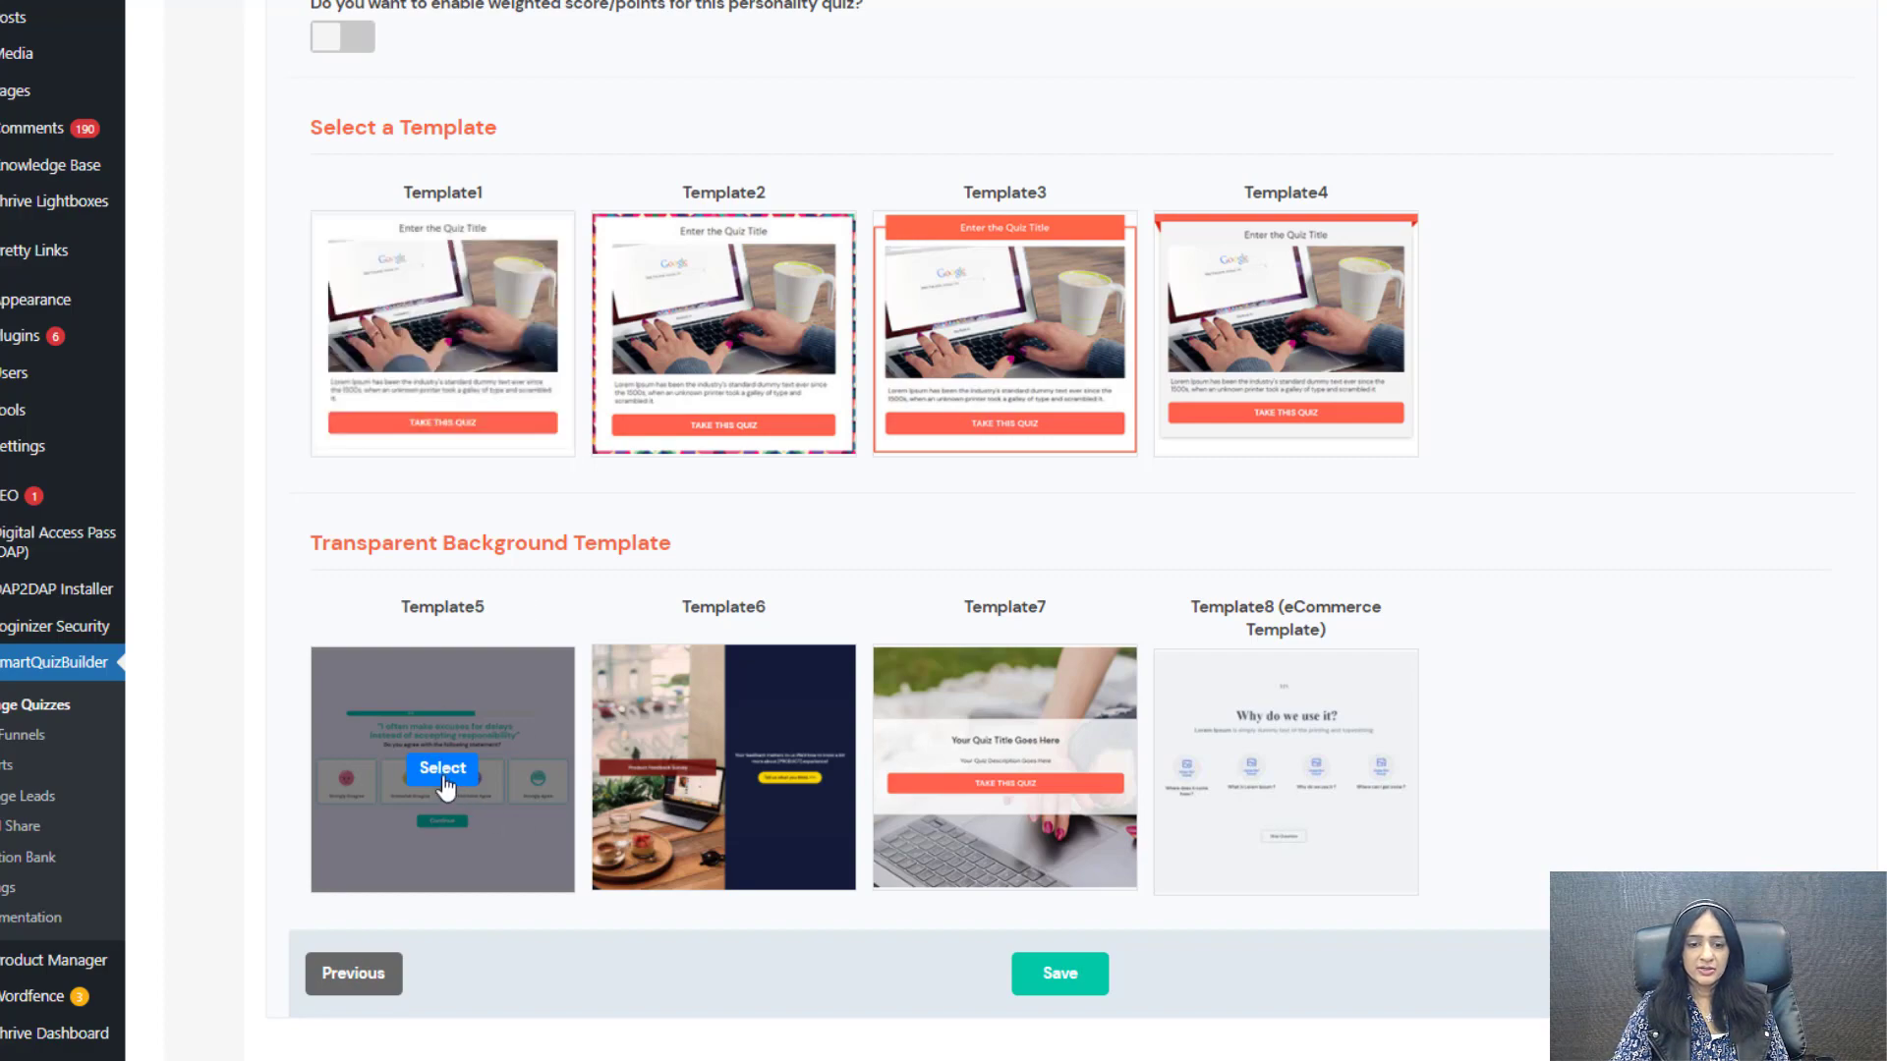
# Step: Go to the quiz's start screen and open its title text for editing
pyautogui.scroll(8, 843, 353)
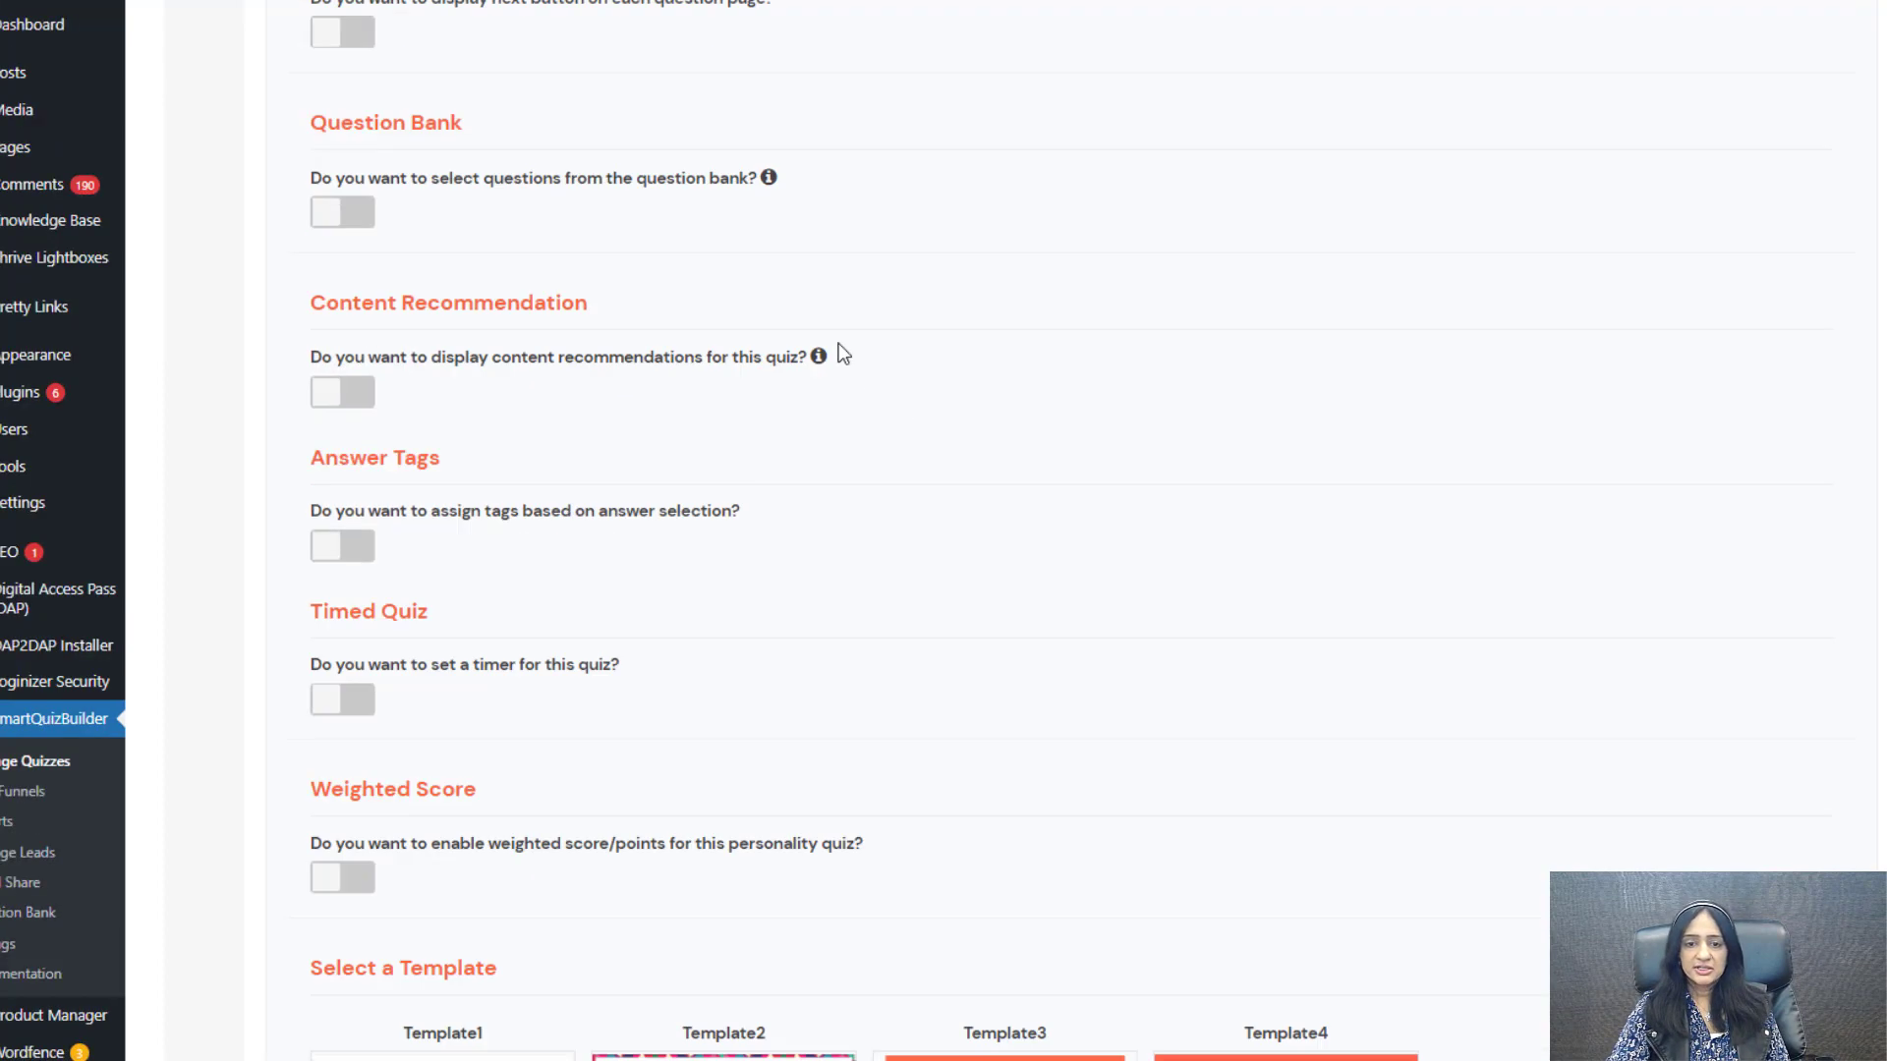
pyautogui.scroll(20, 611, 246)
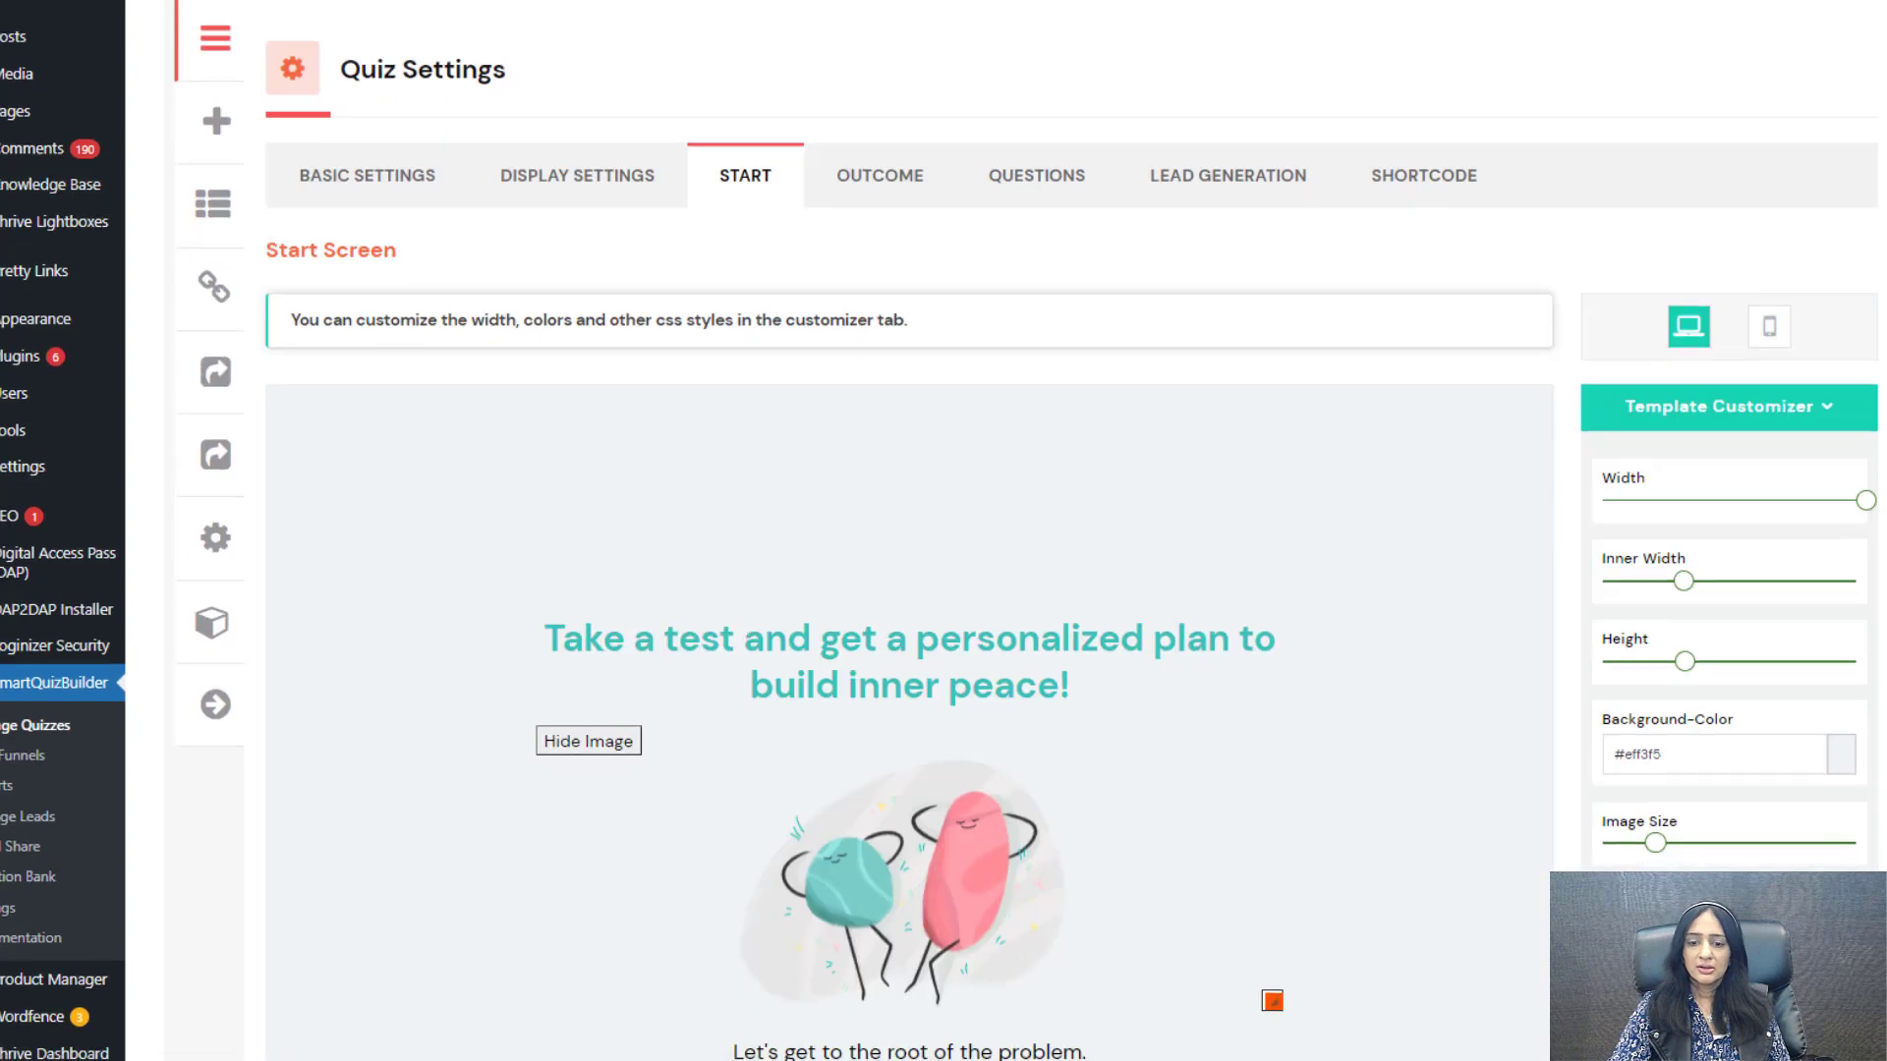
pyautogui.scroll(-4, 1833, 420)
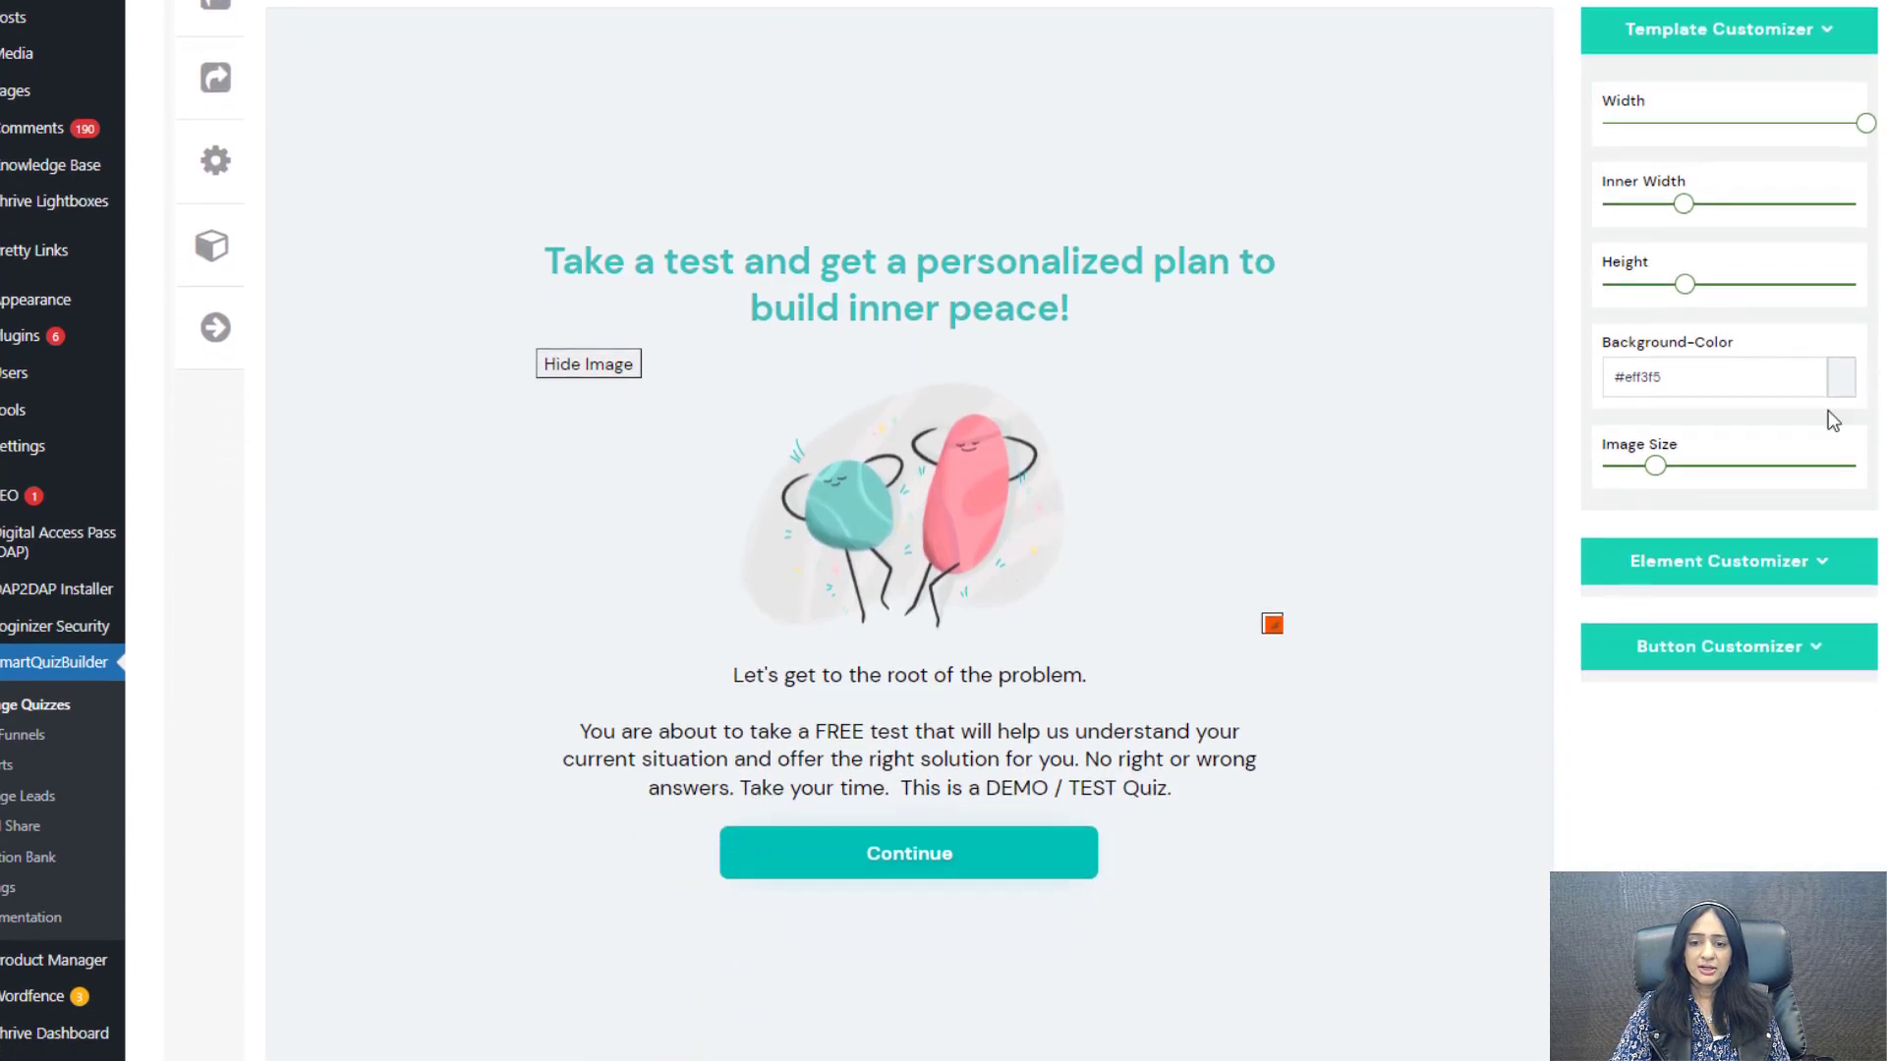
pyautogui.moveTo(1080, 582)
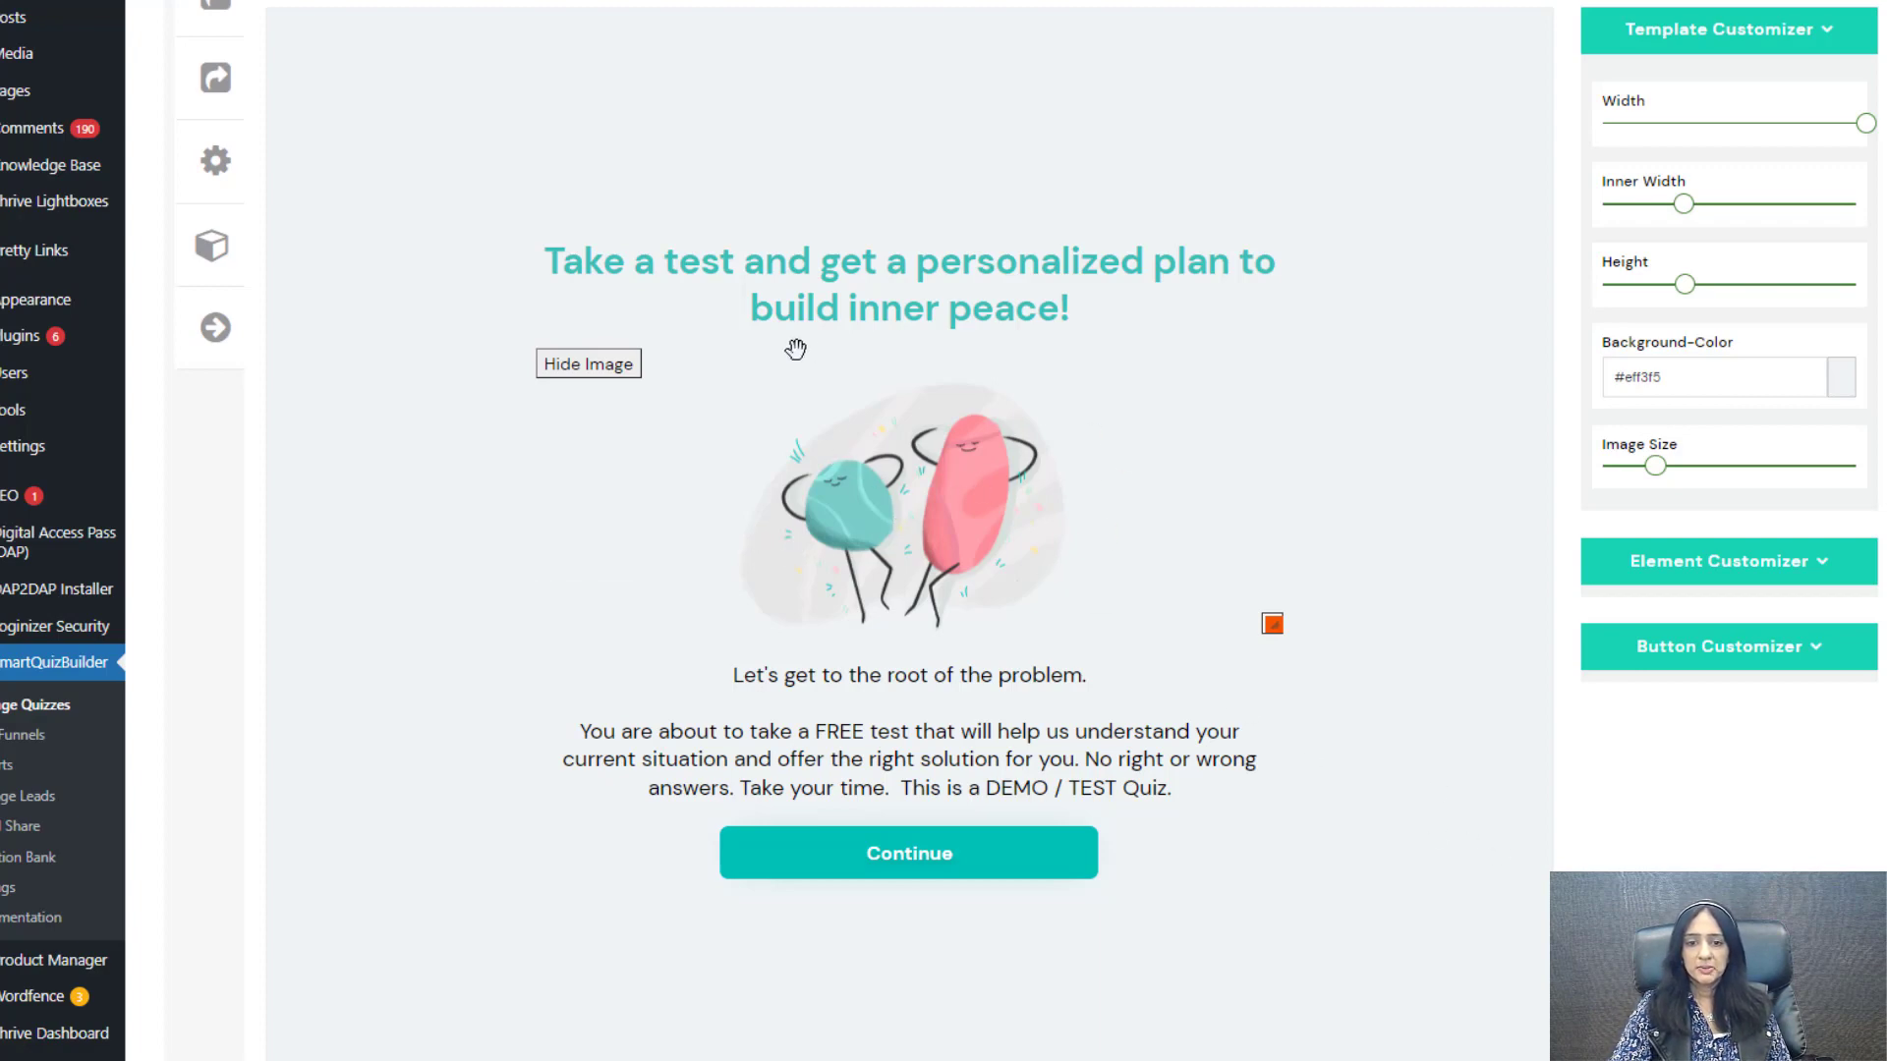
pyautogui.click(834, 267)
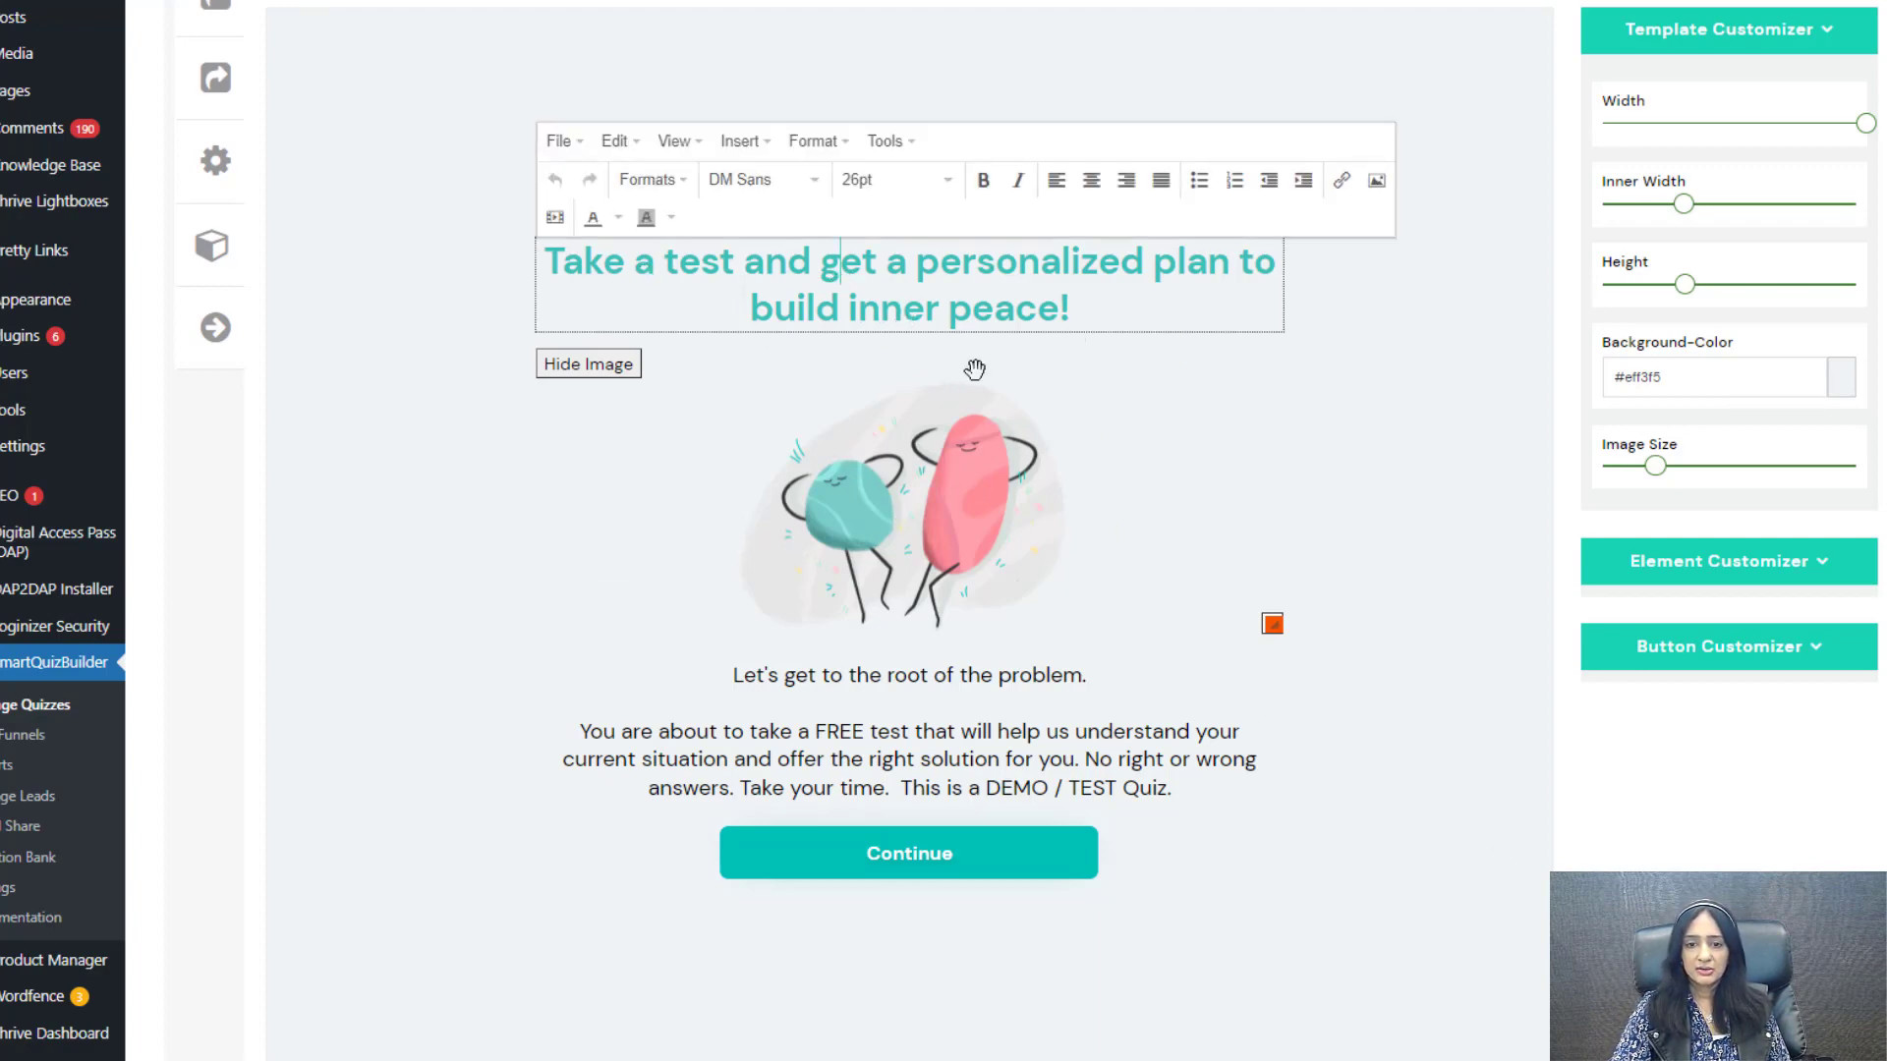
pyautogui.moveTo(915, 537)
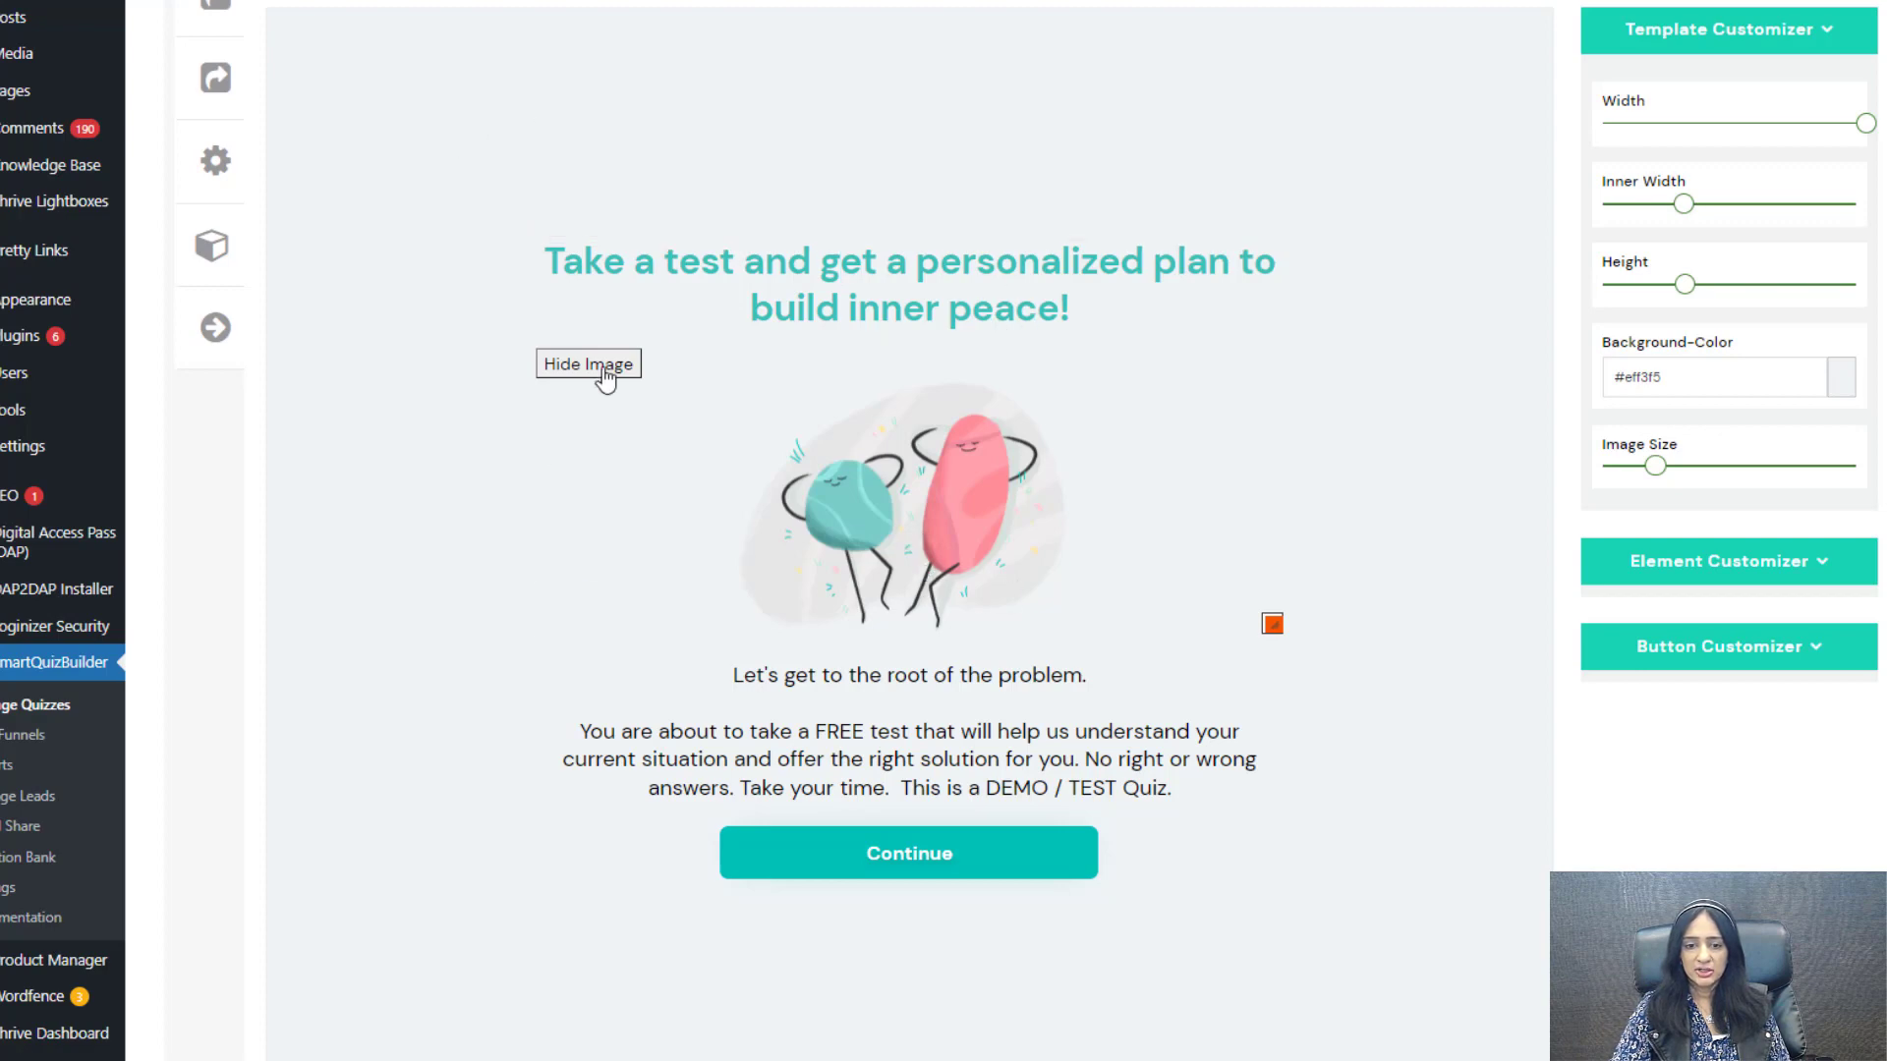
# Step: Hide the start screen's image and show it again, and place the cursor in the description text
pyautogui.click(602, 369)
pyautogui.click(591, 359)
pyautogui.click(986, 786)
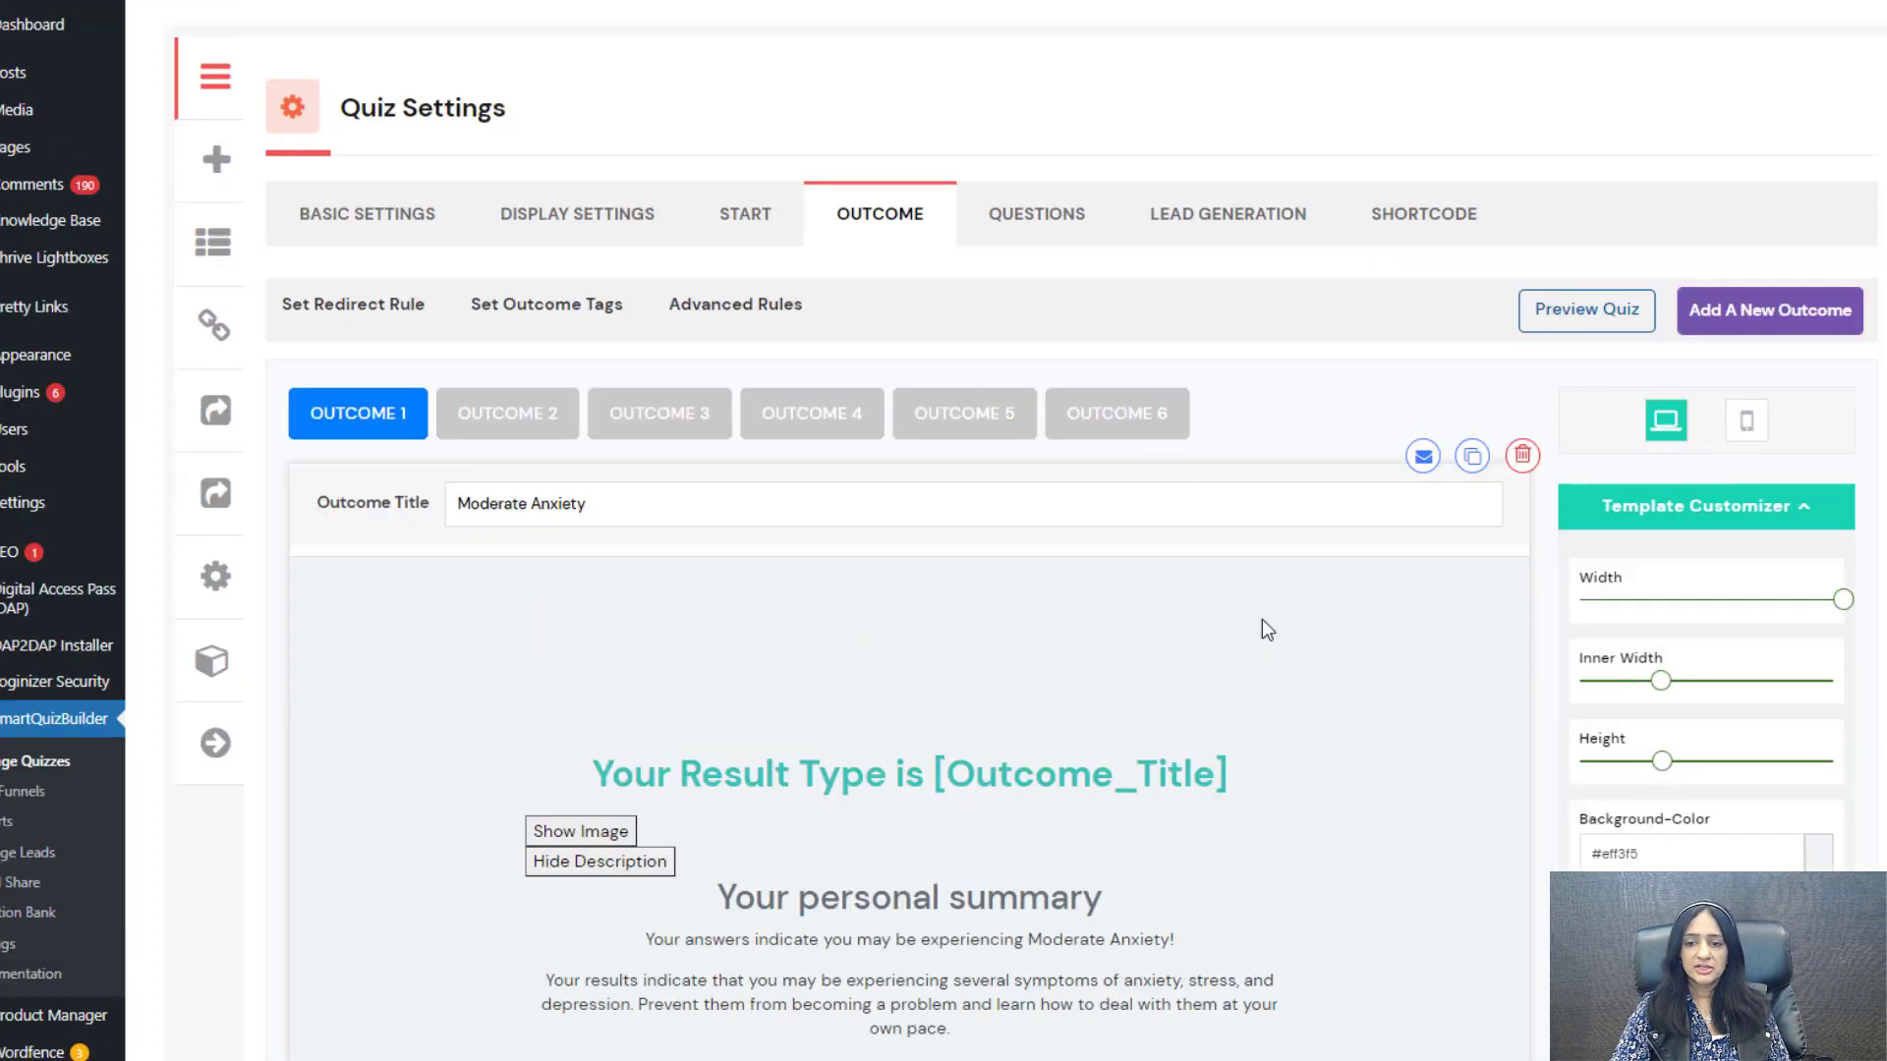
# Step: Increase the font size of the body paragraphs under "Your personal summary" in the Moderate Anxiety outcome
pyautogui.scroll(-4, 1266, 629)
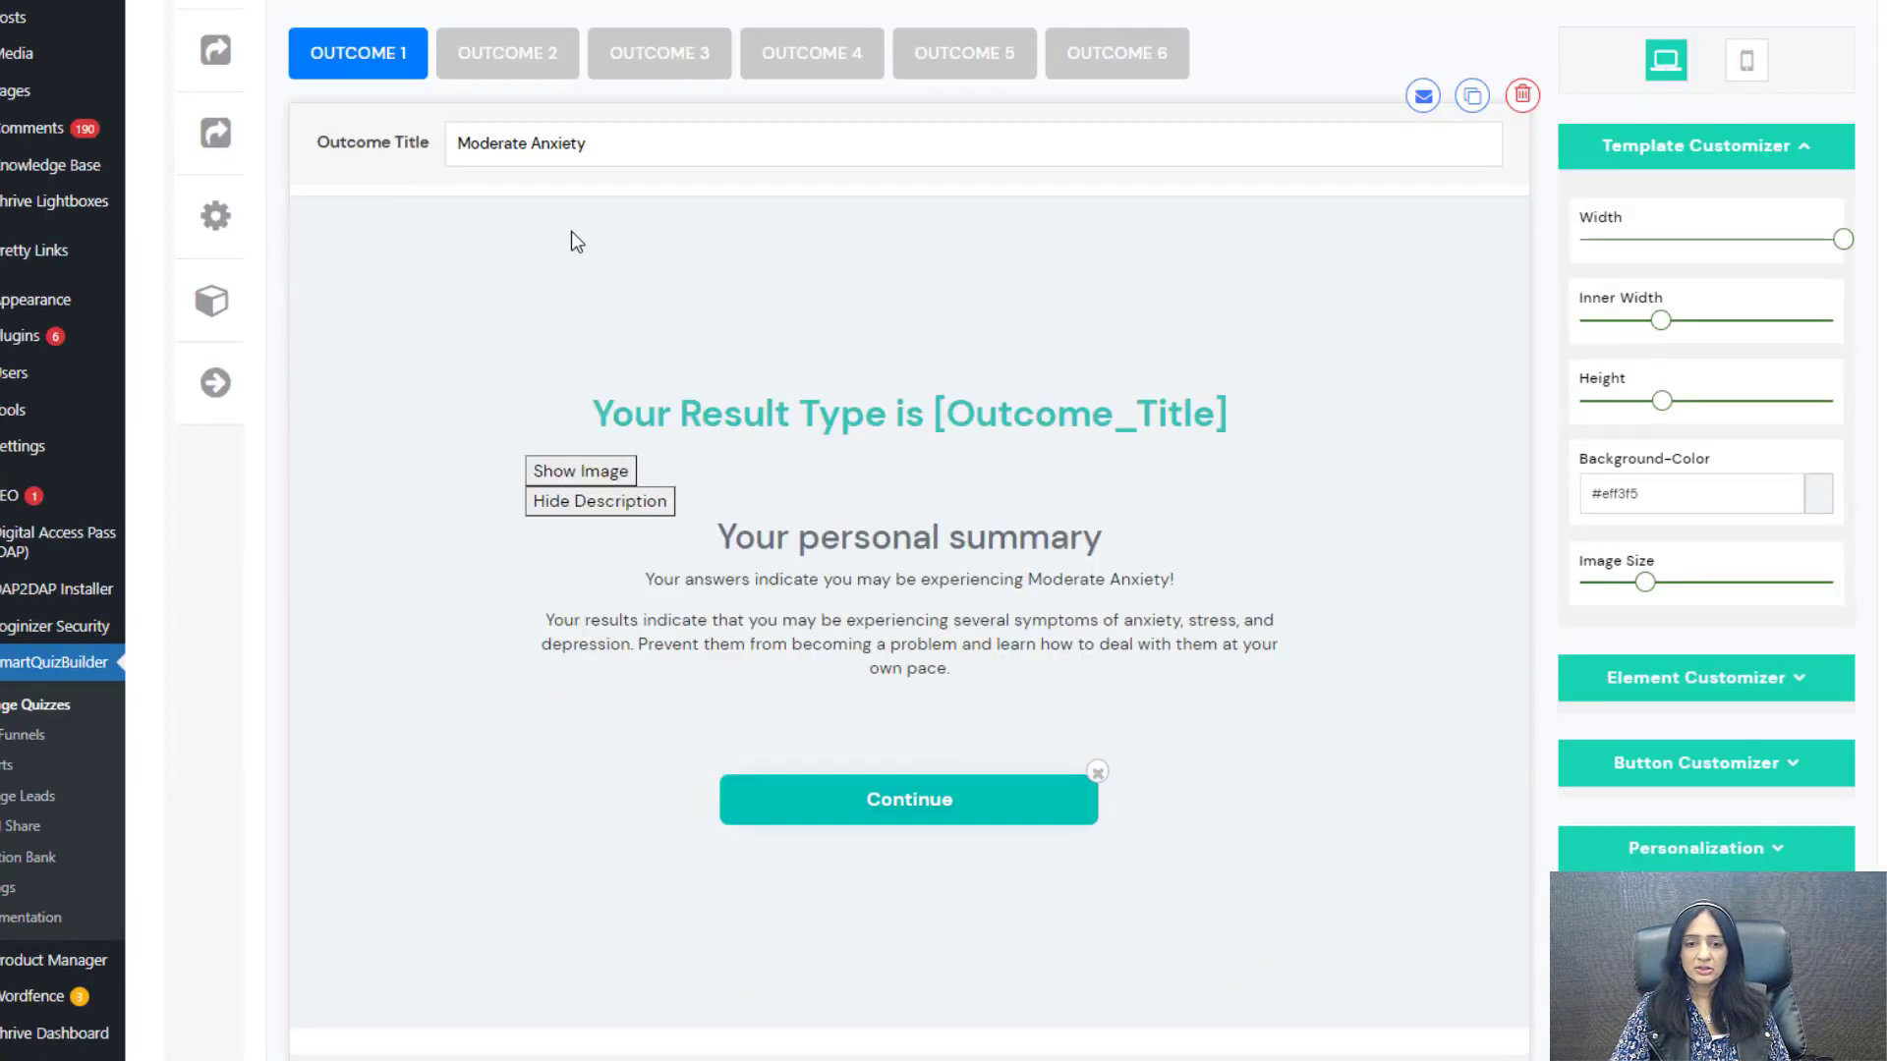
pyautogui.click(893, 434)
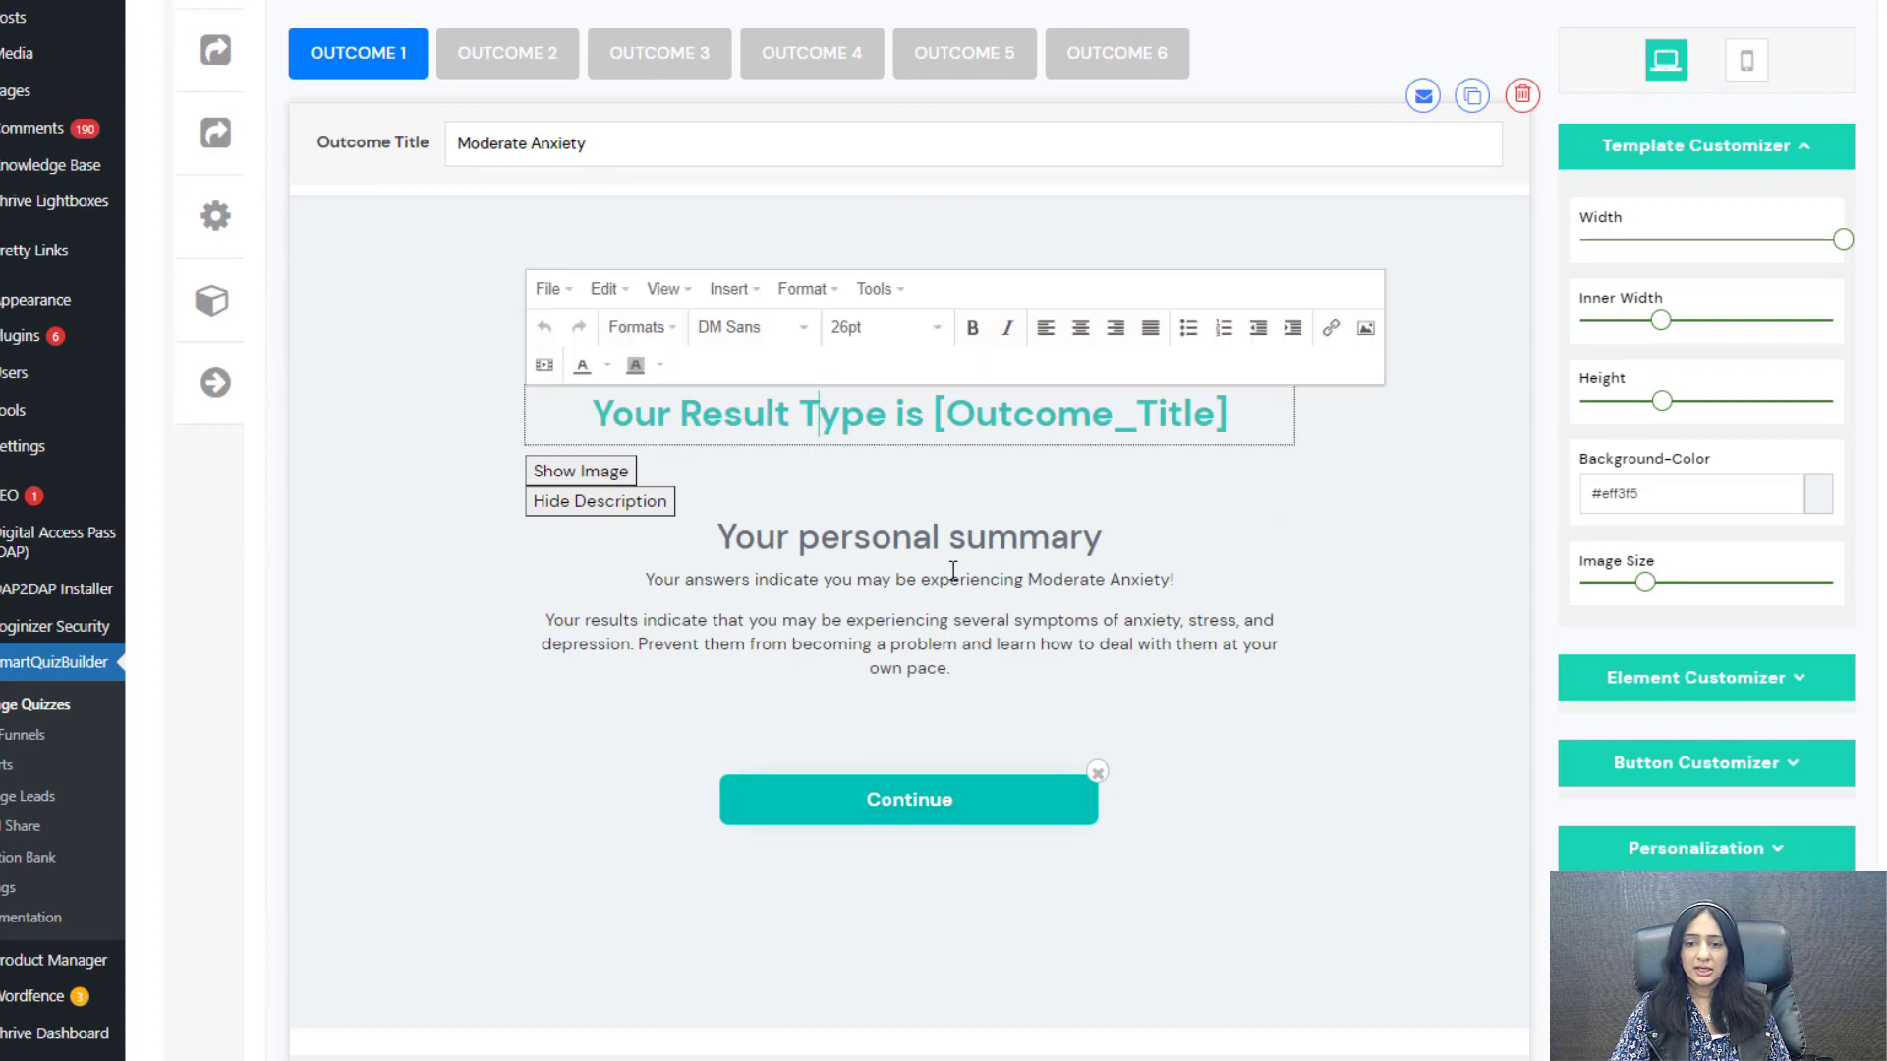
pyautogui.moveTo(645, 579); pyautogui.dragTo(952, 579)
pyautogui.click(951, 668)
pyautogui.hotkey('ctrl', 'a')
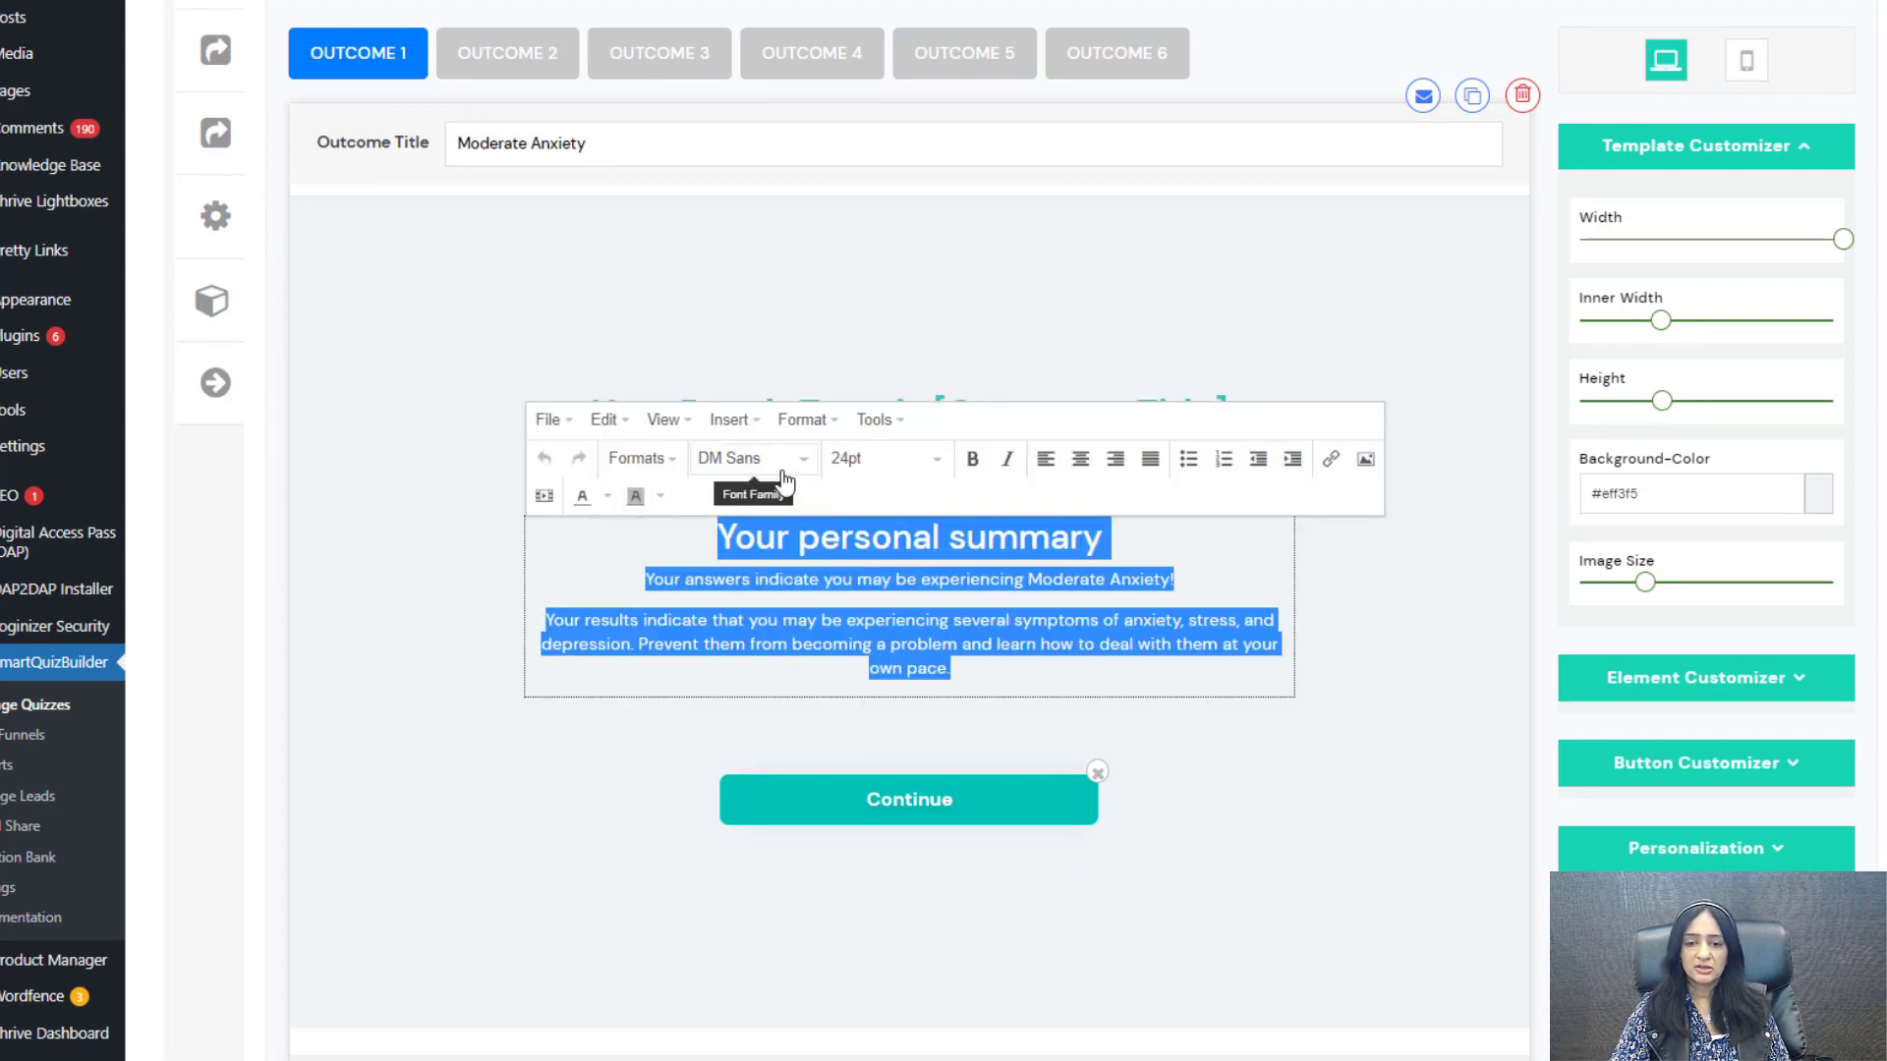
pyautogui.click(607, 496)
pyautogui.click(889, 458)
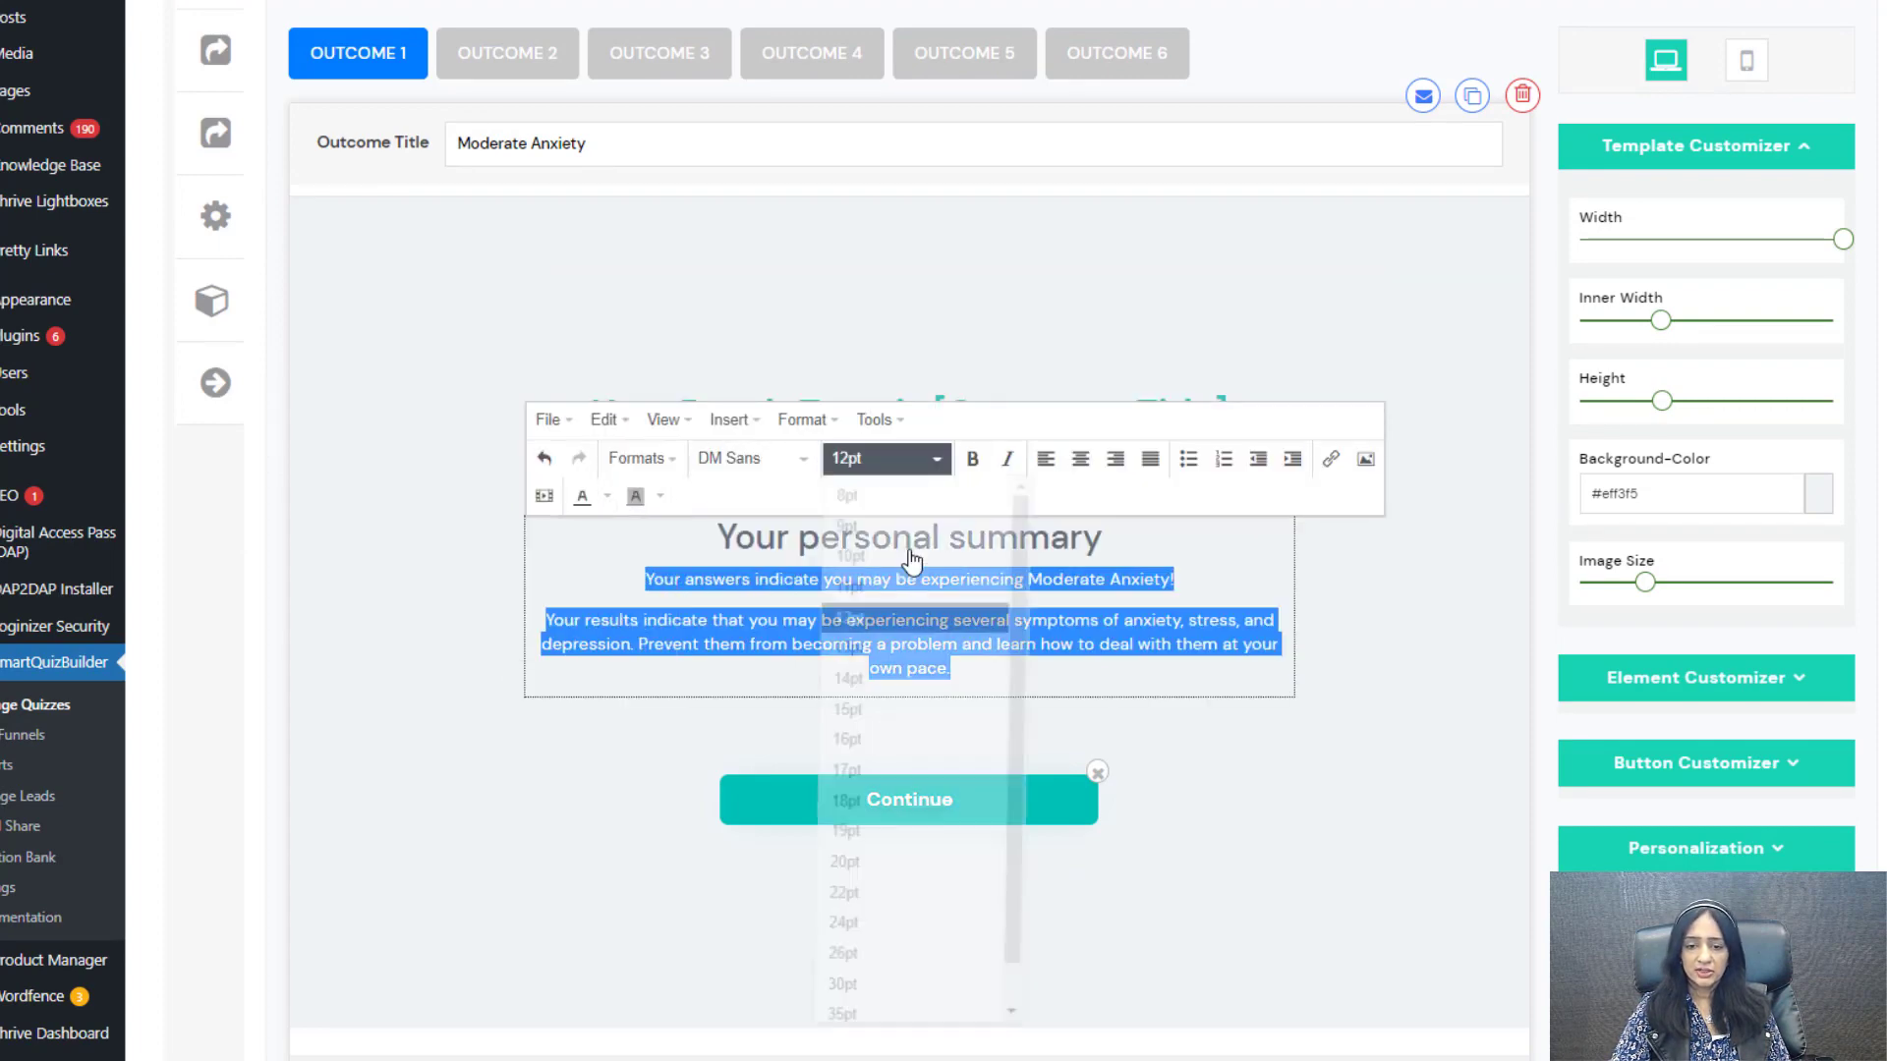
pyautogui.click(883, 741)
pyautogui.click(623, 745)
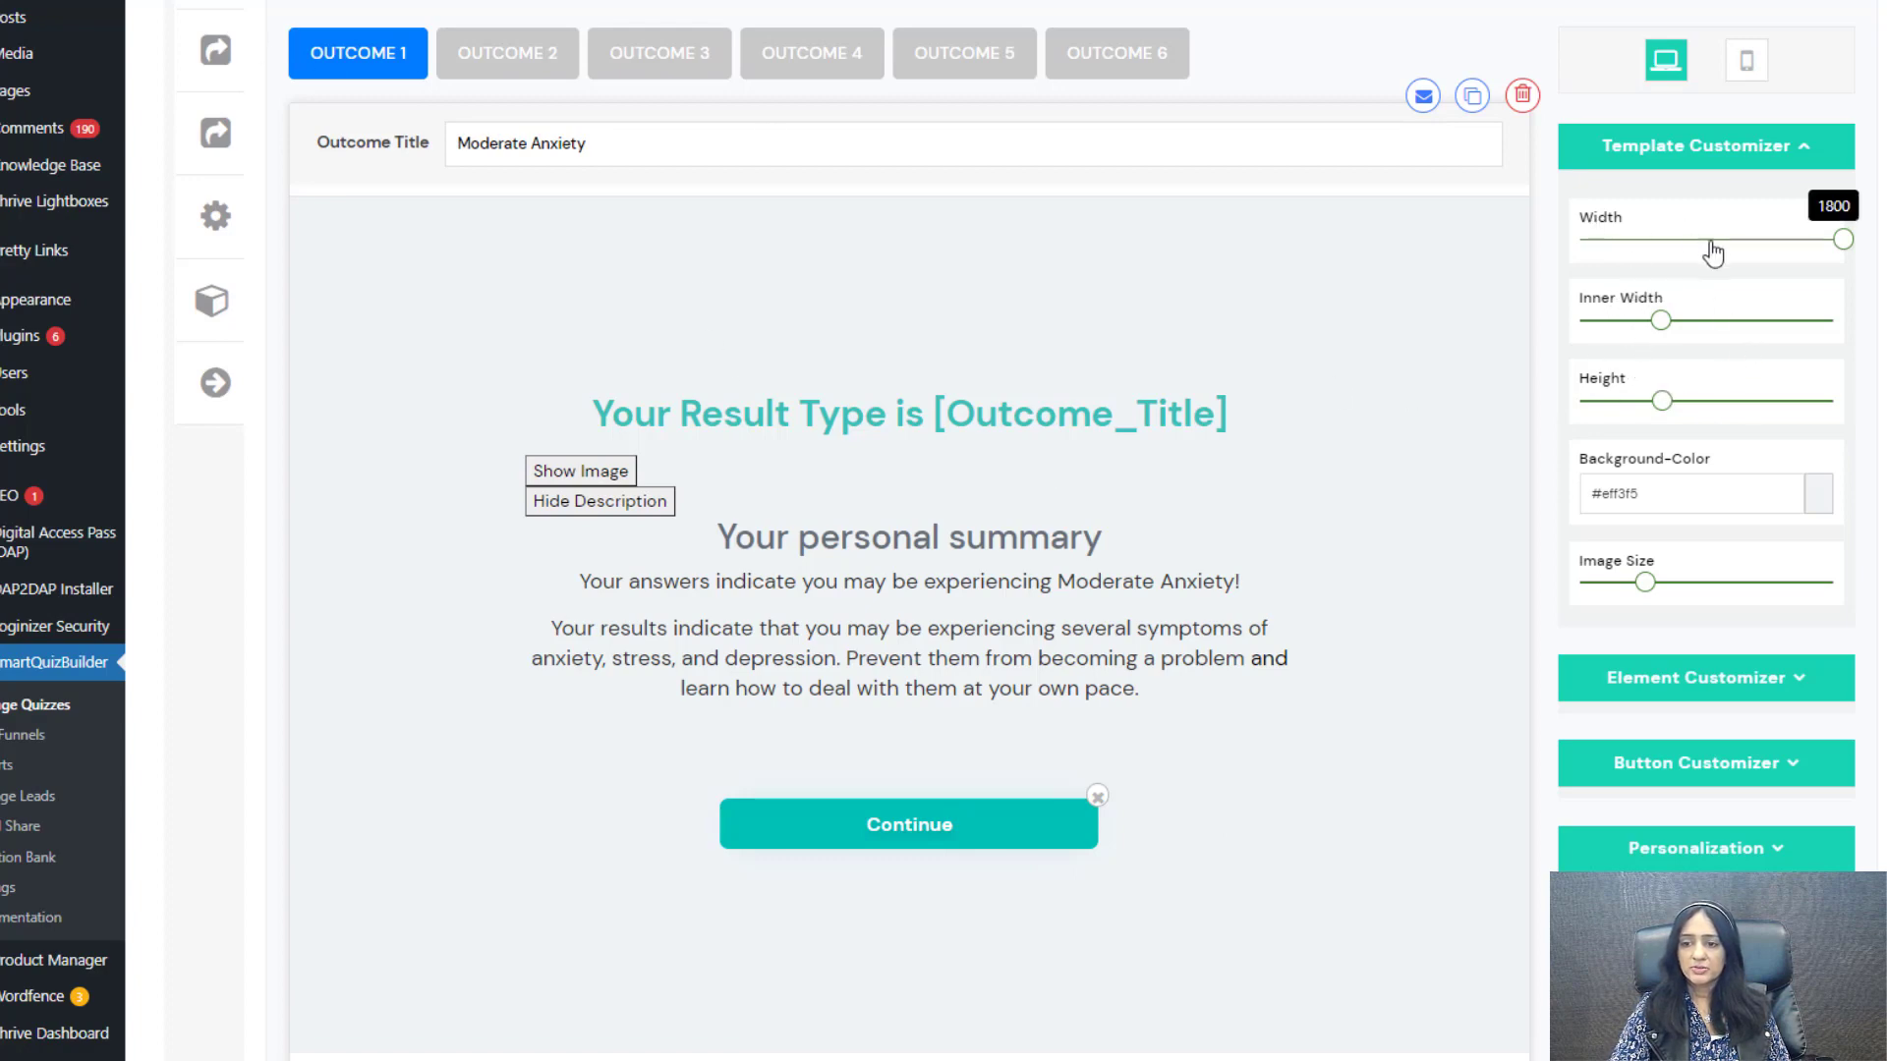
# Step: Keep the outcome template at its full width of 1800 and slightly increase its inner width
pyautogui.moveTo(1844, 239)
pyautogui.mouseDown()
pyautogui.moveTo(1657, 256)
pyautogui.moveTo(1842, 261)
pyautogui.mouseUp()
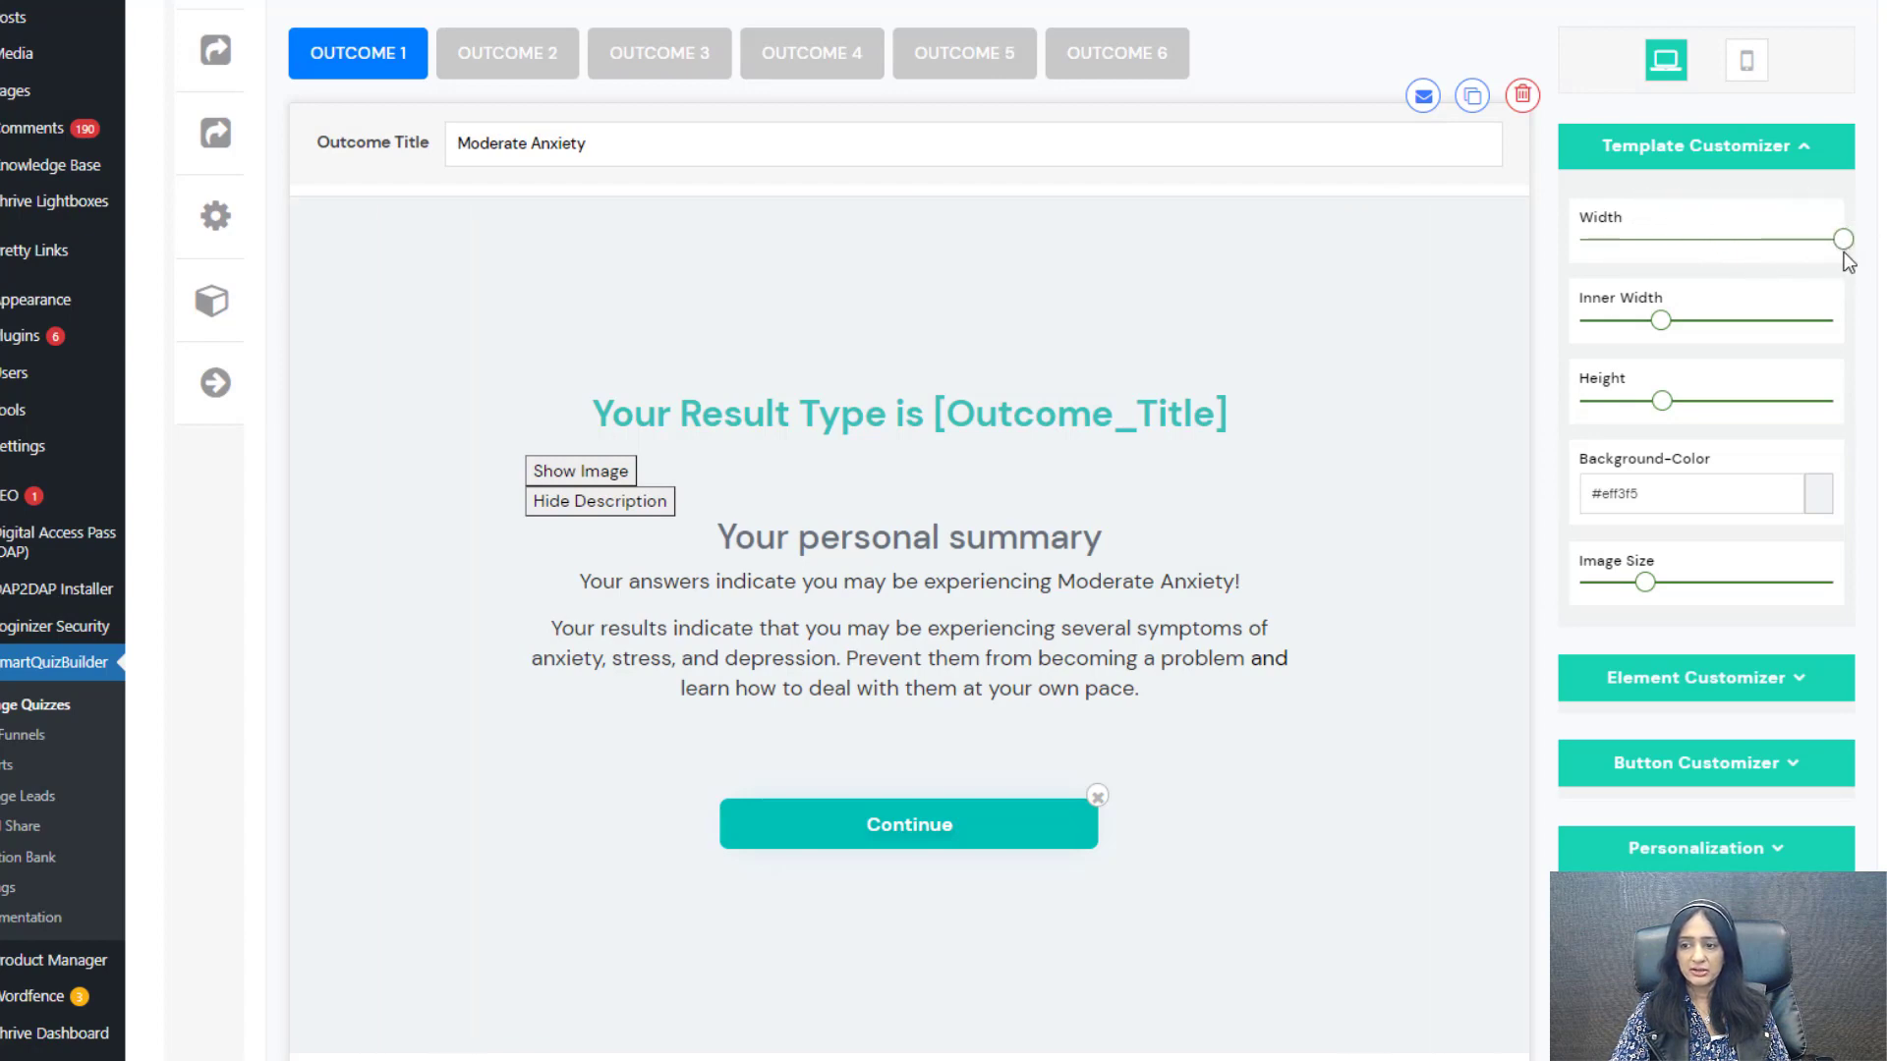
pyautogui.moveTo(1860, 209)
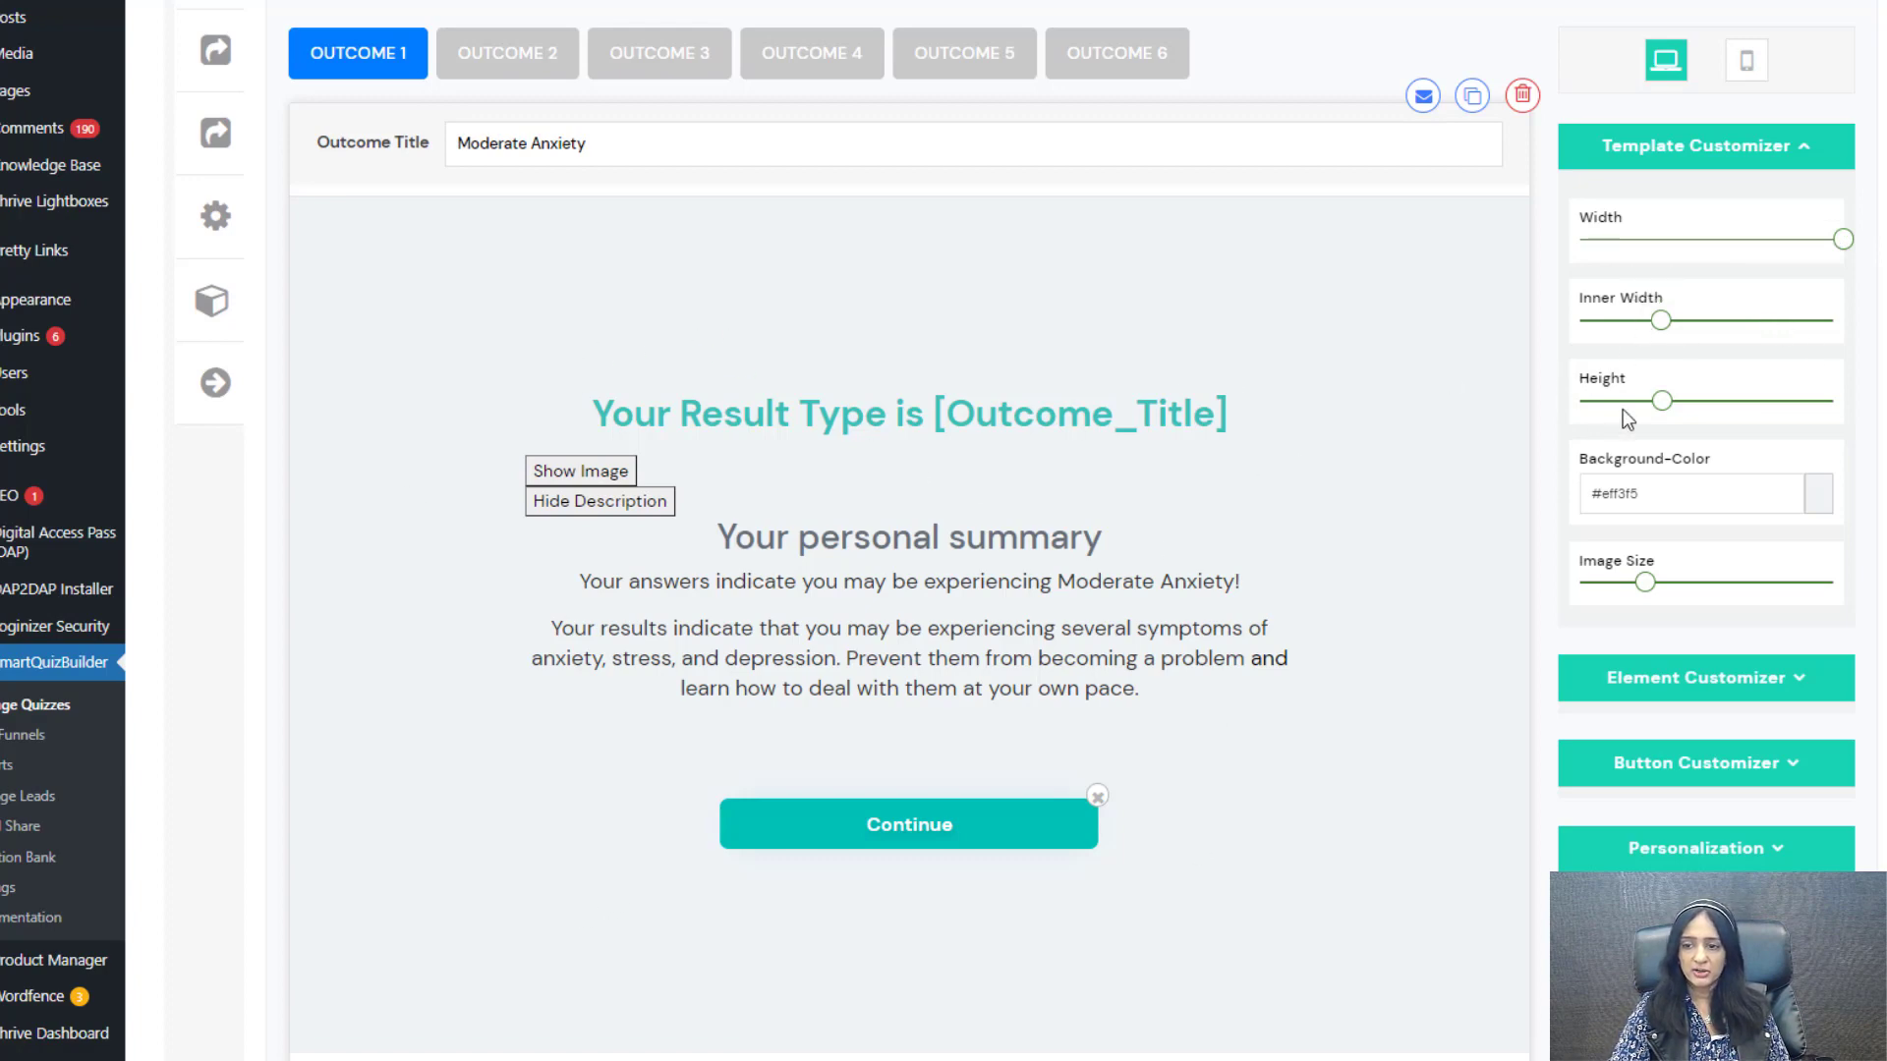
pyautogui.moveTo(1666, 338)
pyautogui.mouseDown()
pyautogui.moveTo(1602, 339)
pyautogui.moveTo(1677, 330)
pyautogui.mouseUp()
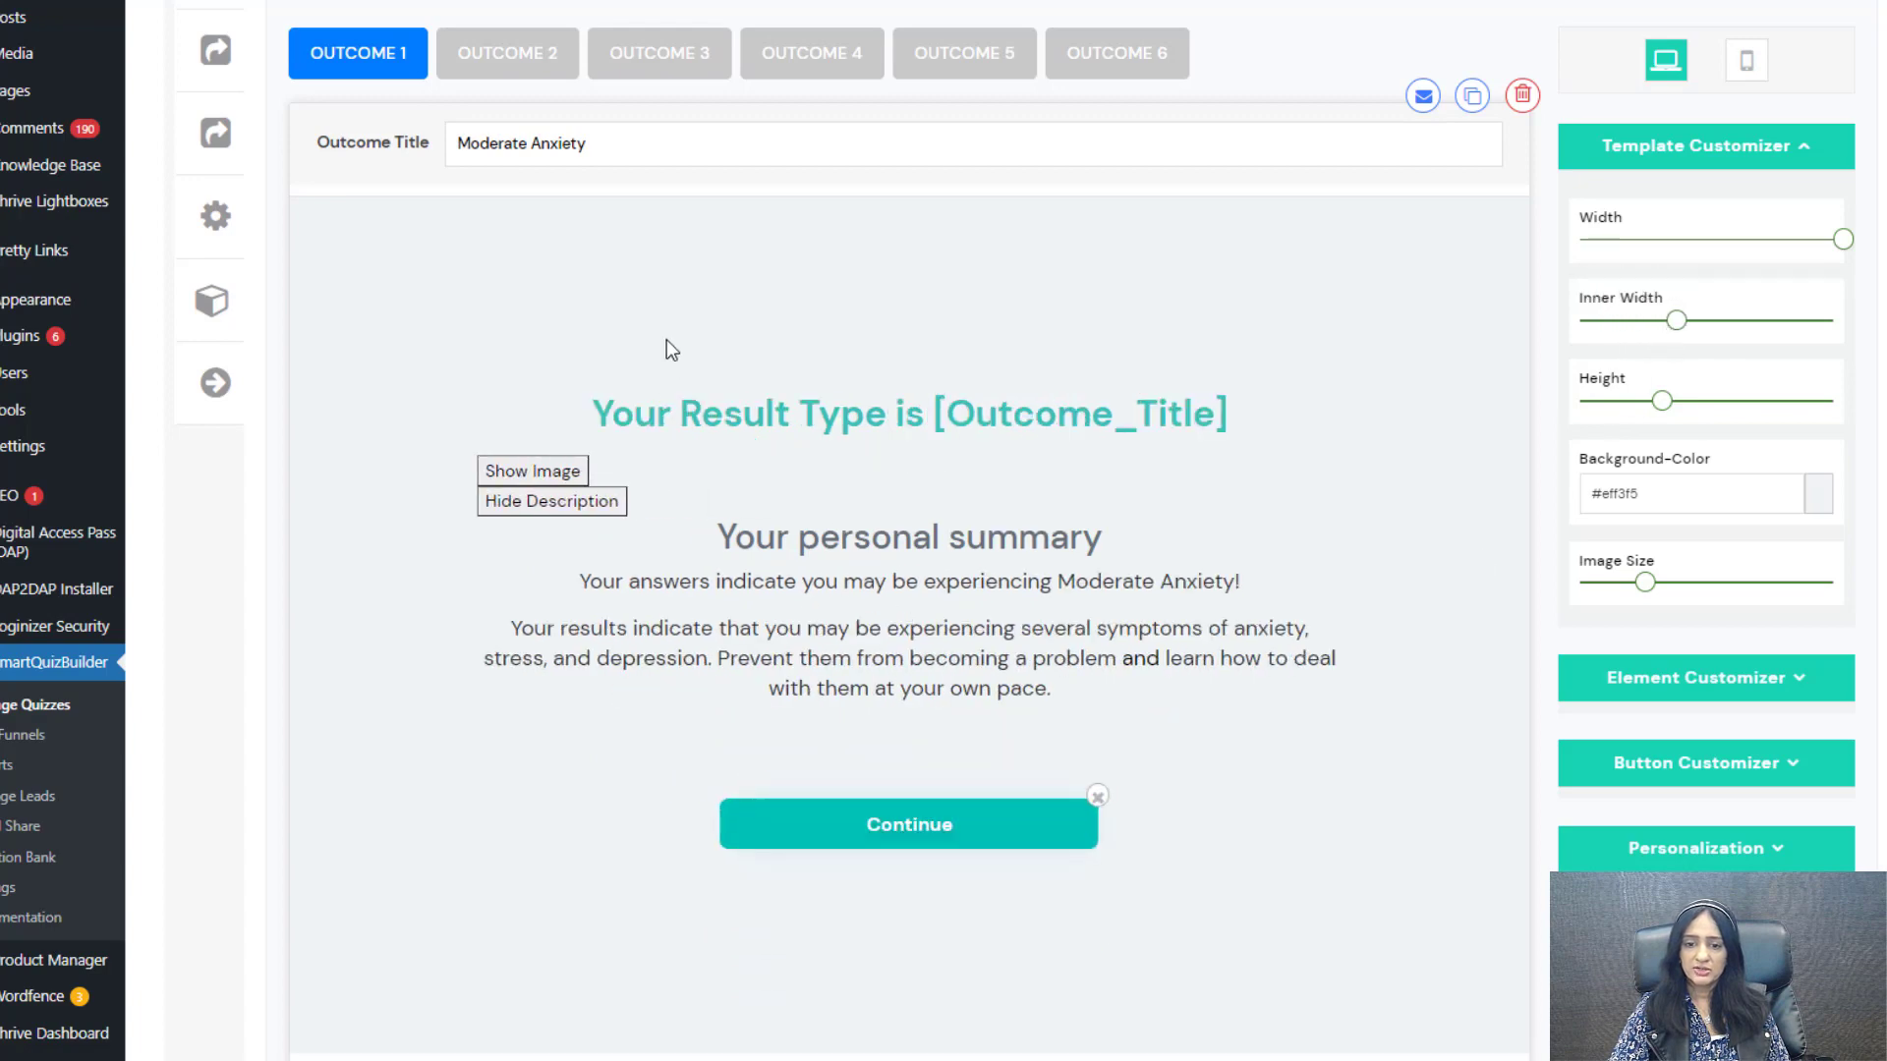
# Step: Change the outcome template's background color to a very light blue, trying a darker grey-blue first
pyautogui.click(1818, 494)
pyautogui.click(1688, 524)
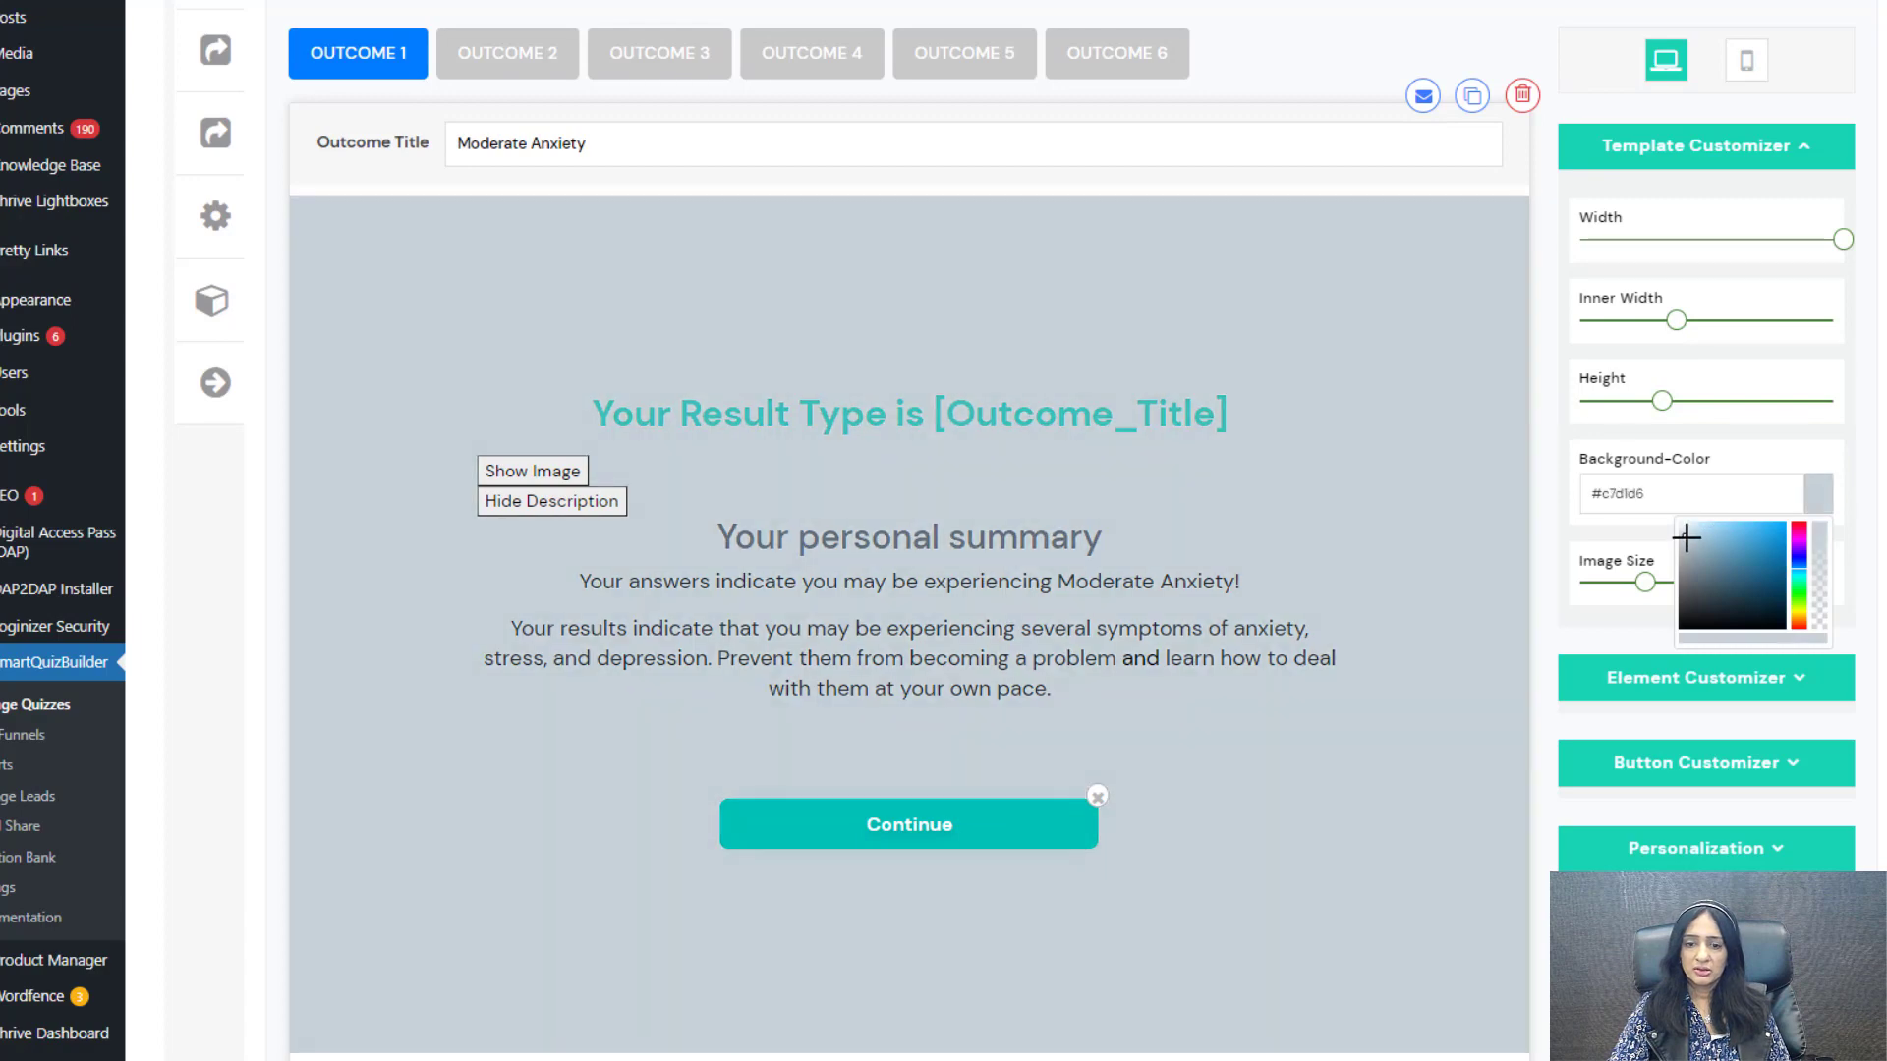
pyautogui.click(1684, 512)
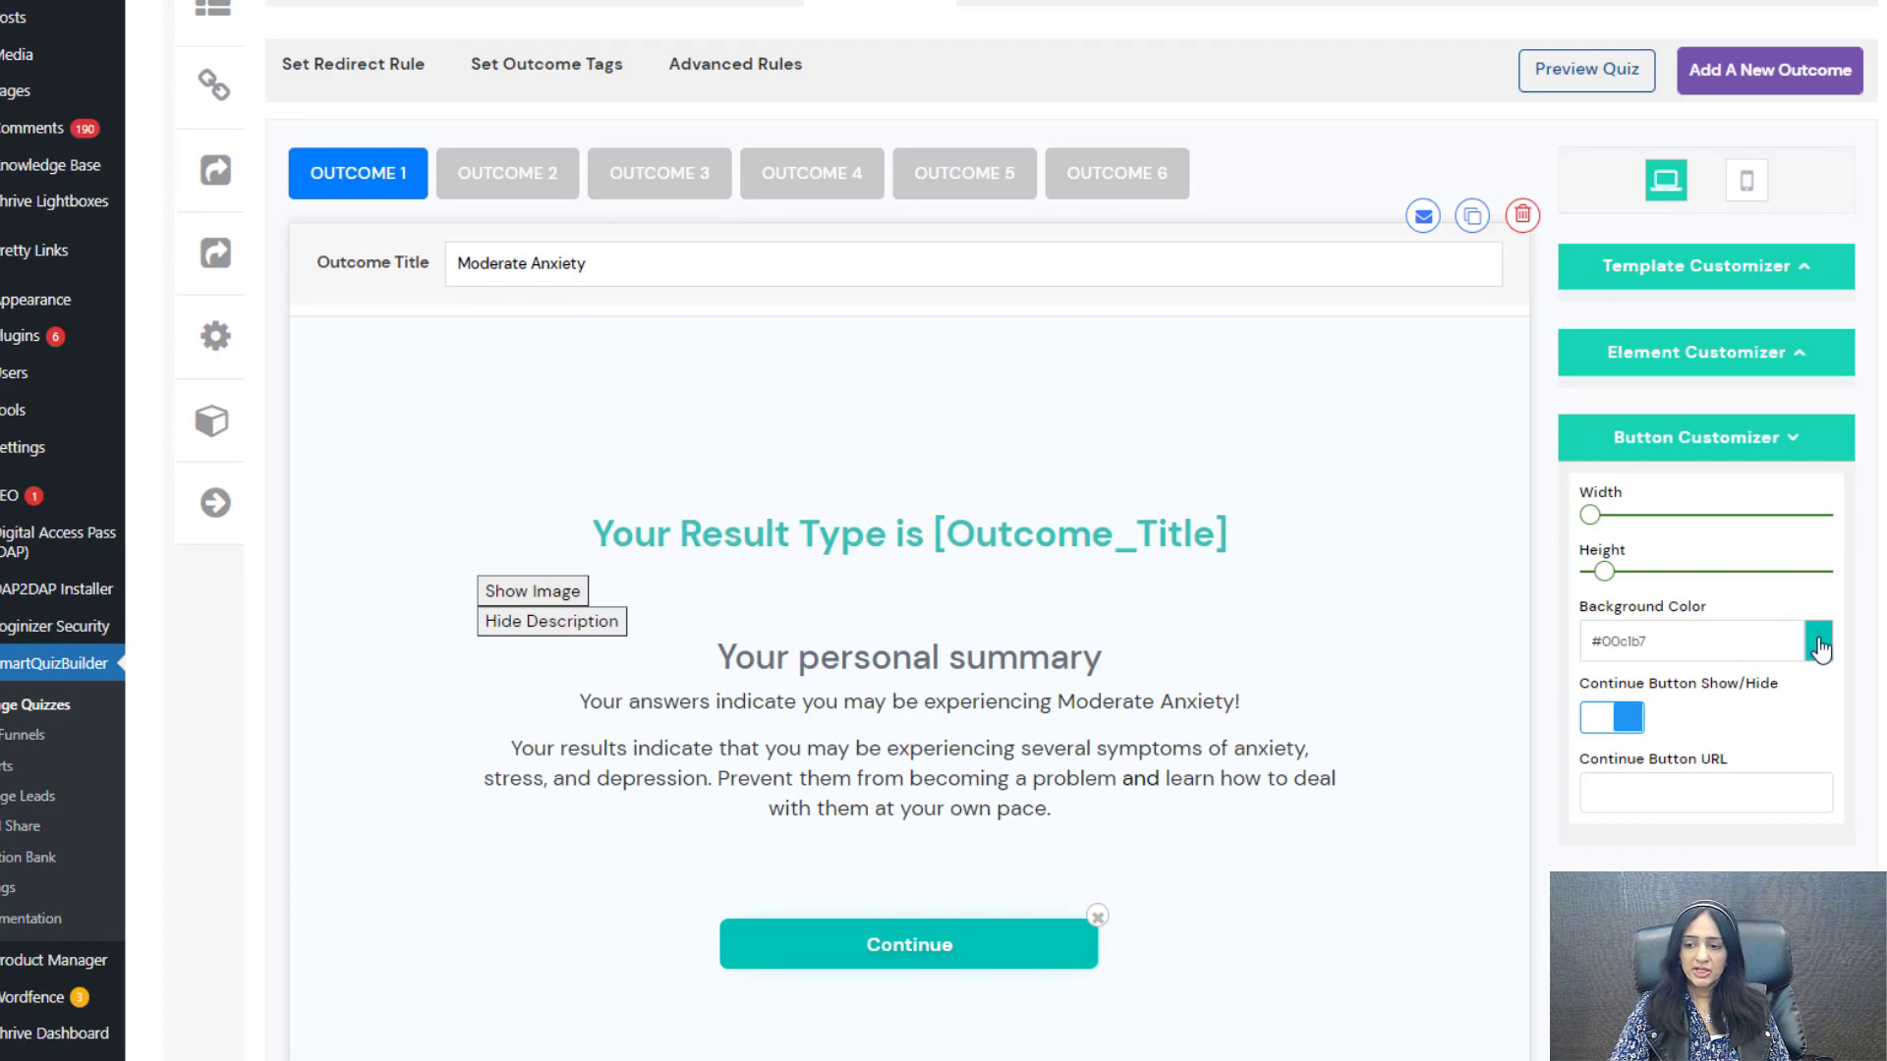
# Step: Hide the outcome's Continue button and show it again, and slightly increase the button's height
pyautogui.click(1612, 717)
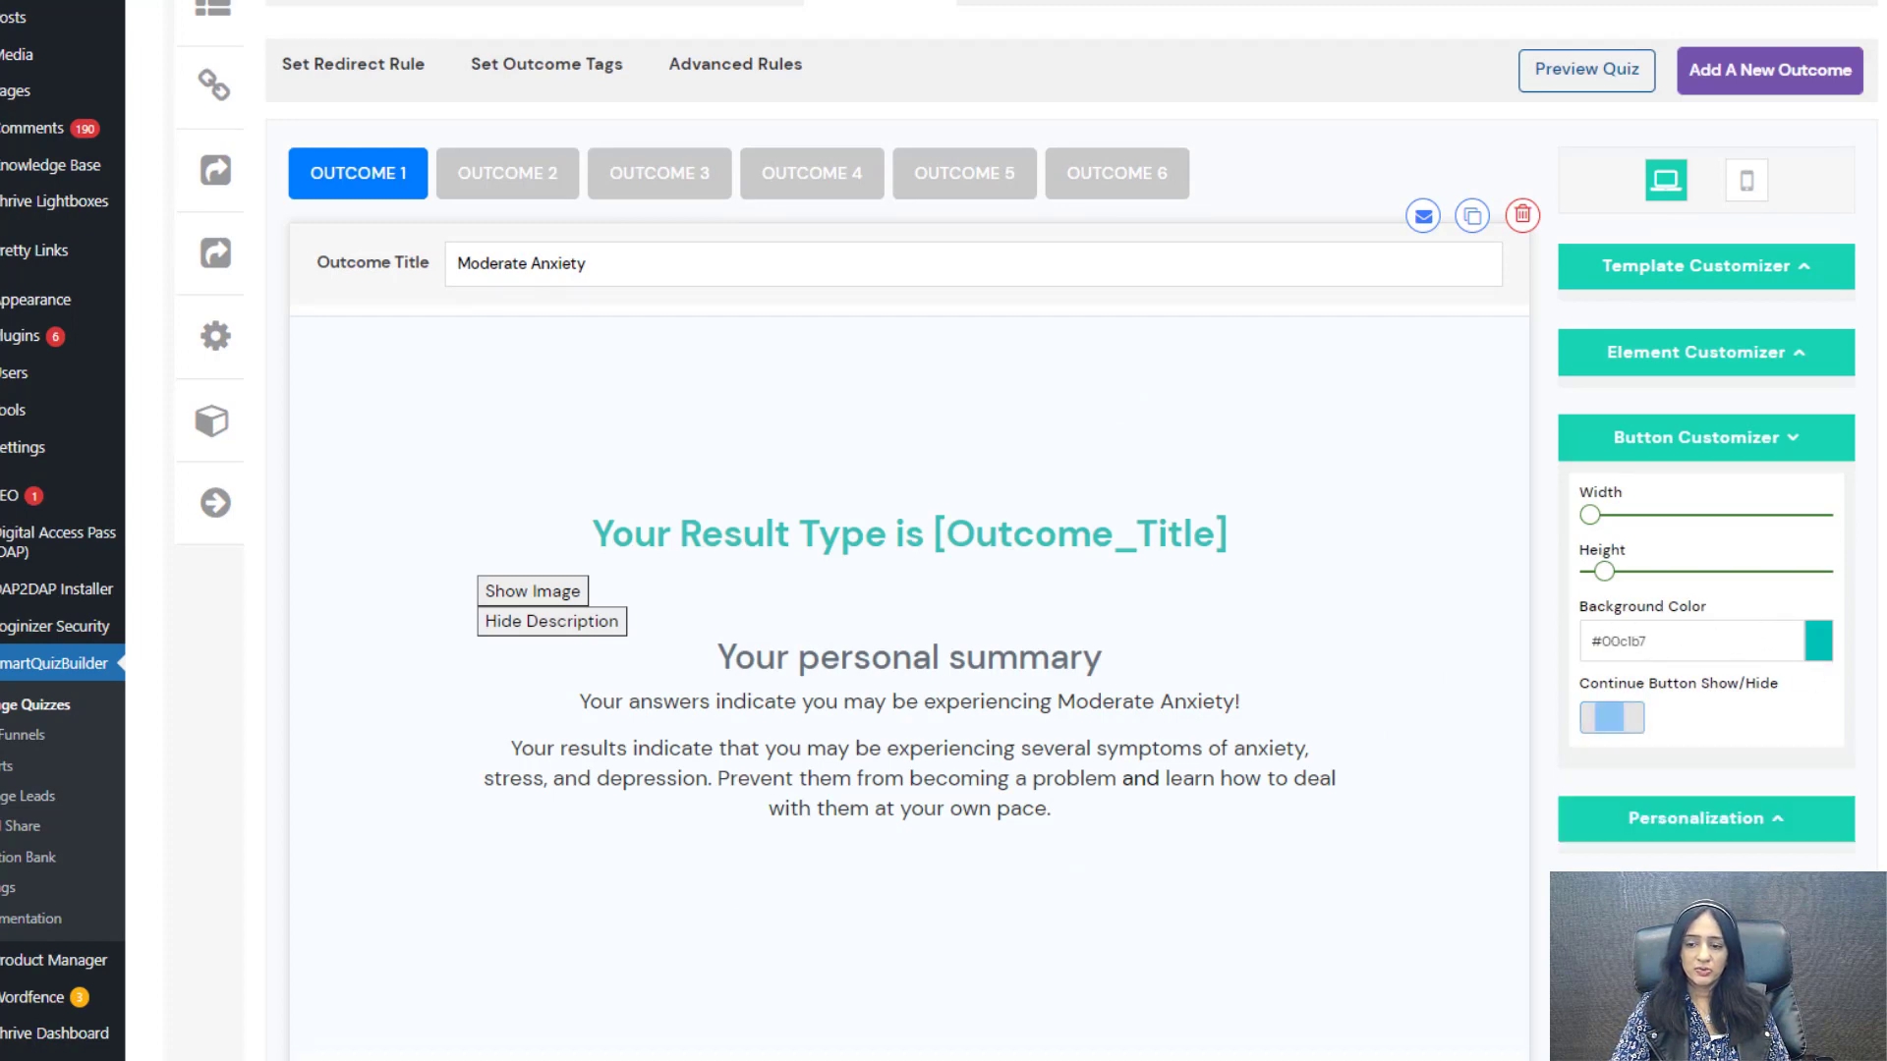
pyautogui.click(1610, 720)
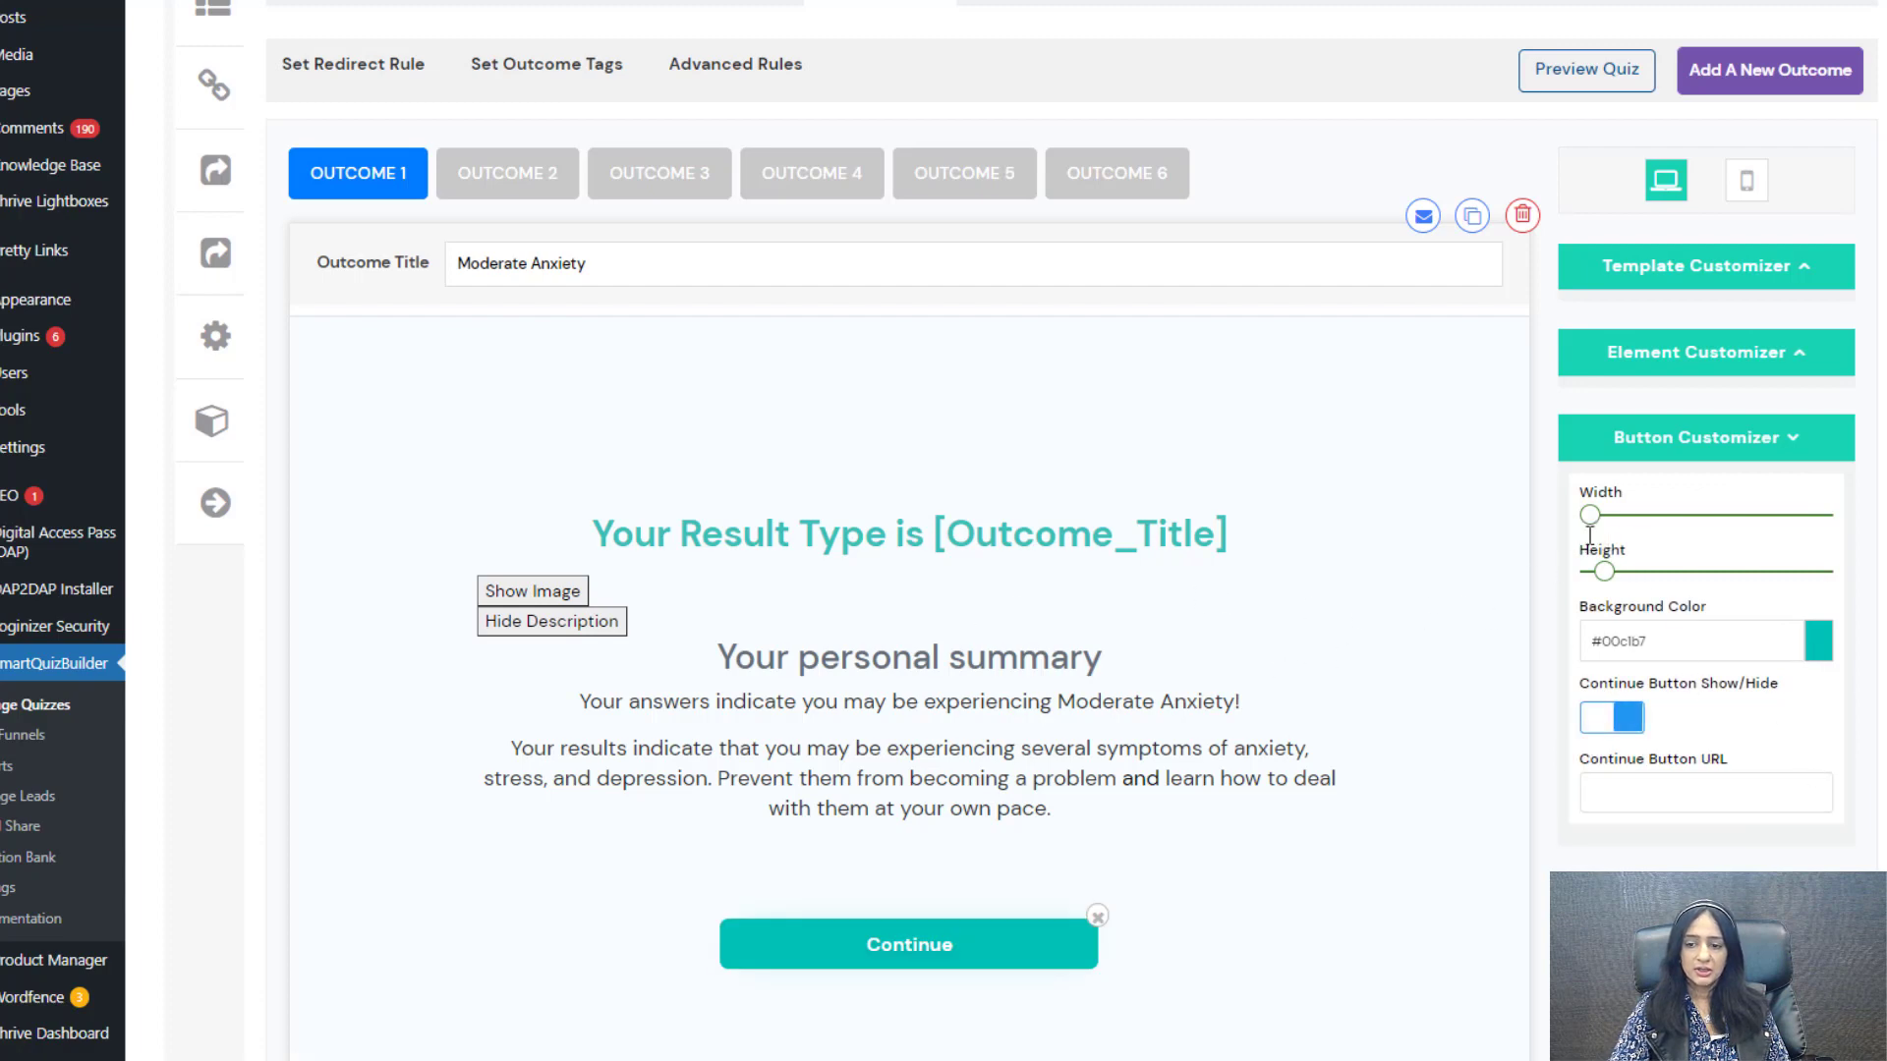
pyautogui.moveTo(1604, 571); pyautogui.dragTo(1609, 571)
# Step: View the screens of Outcome 2, Outcome 3 and Outcome 4 one after another
pyautogui.scroll(3, 904, 292)
pyautogui.click(501, 414)
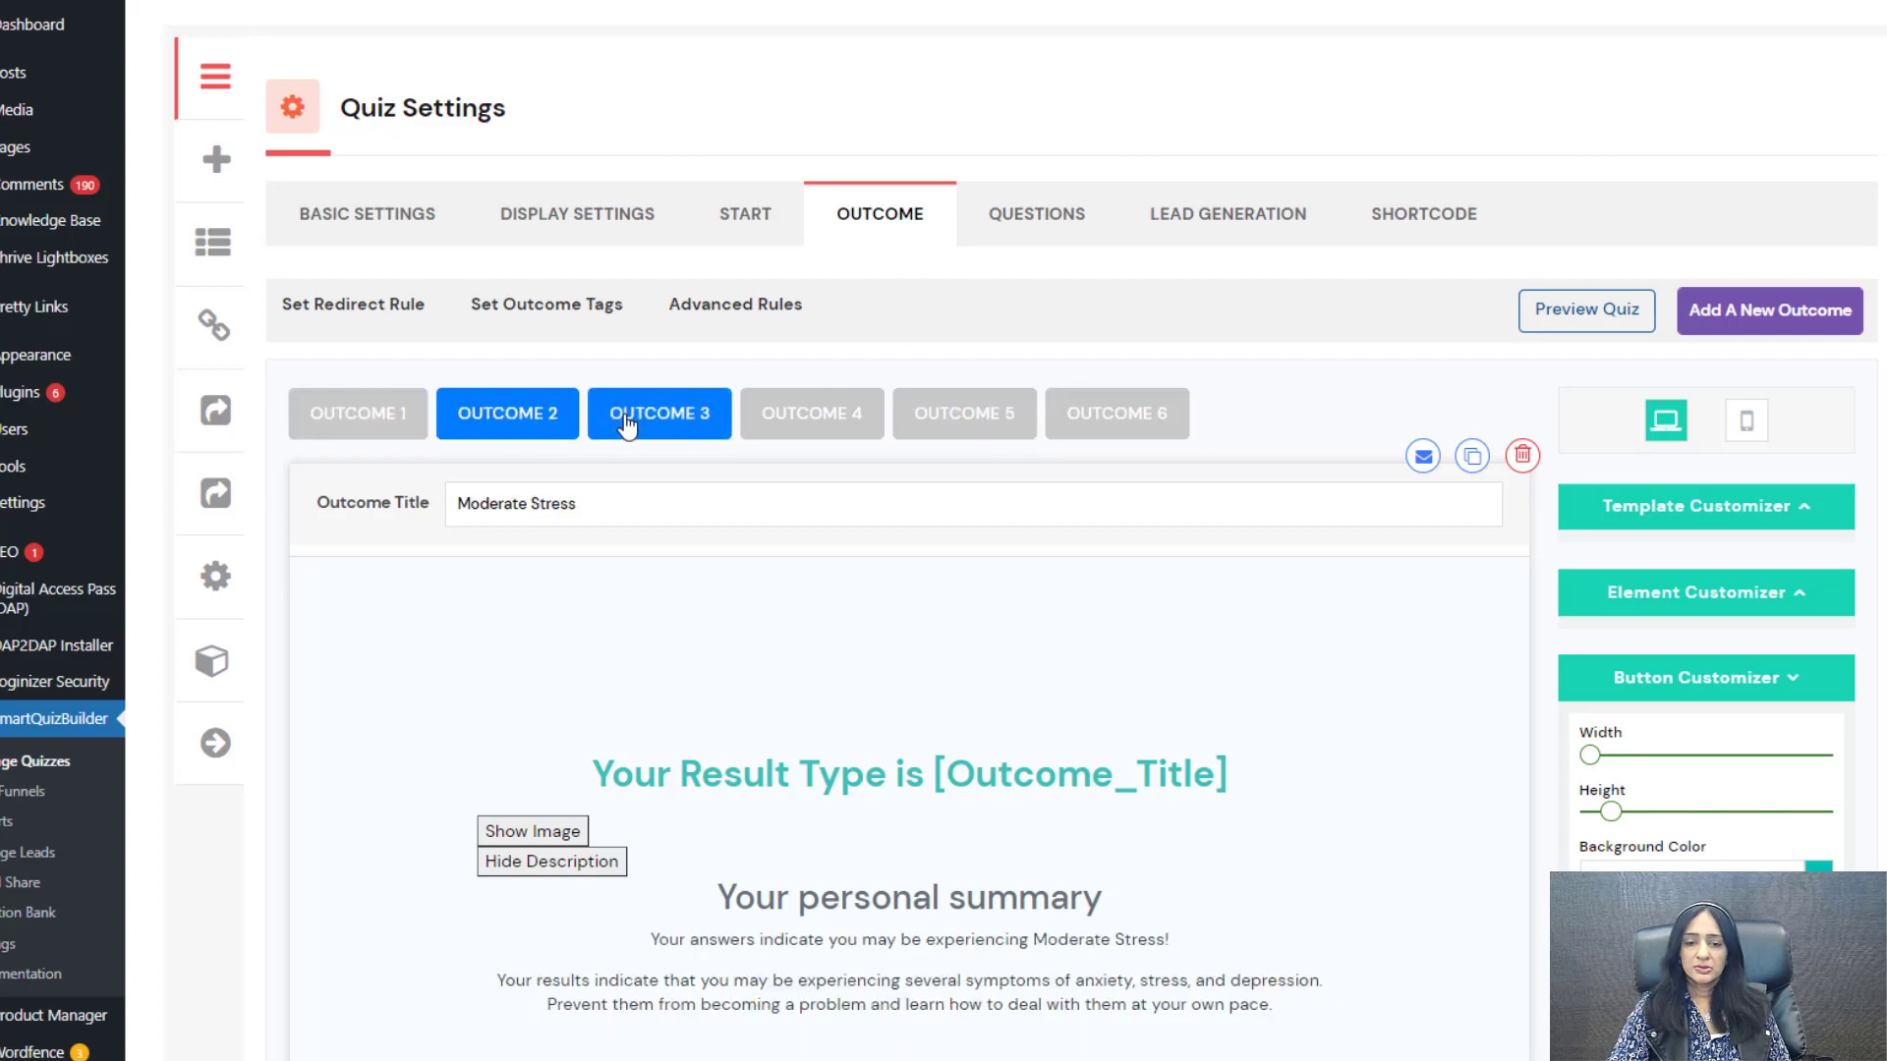
pyautogui.click(629, 416)
pyautogui.click(808, 414)
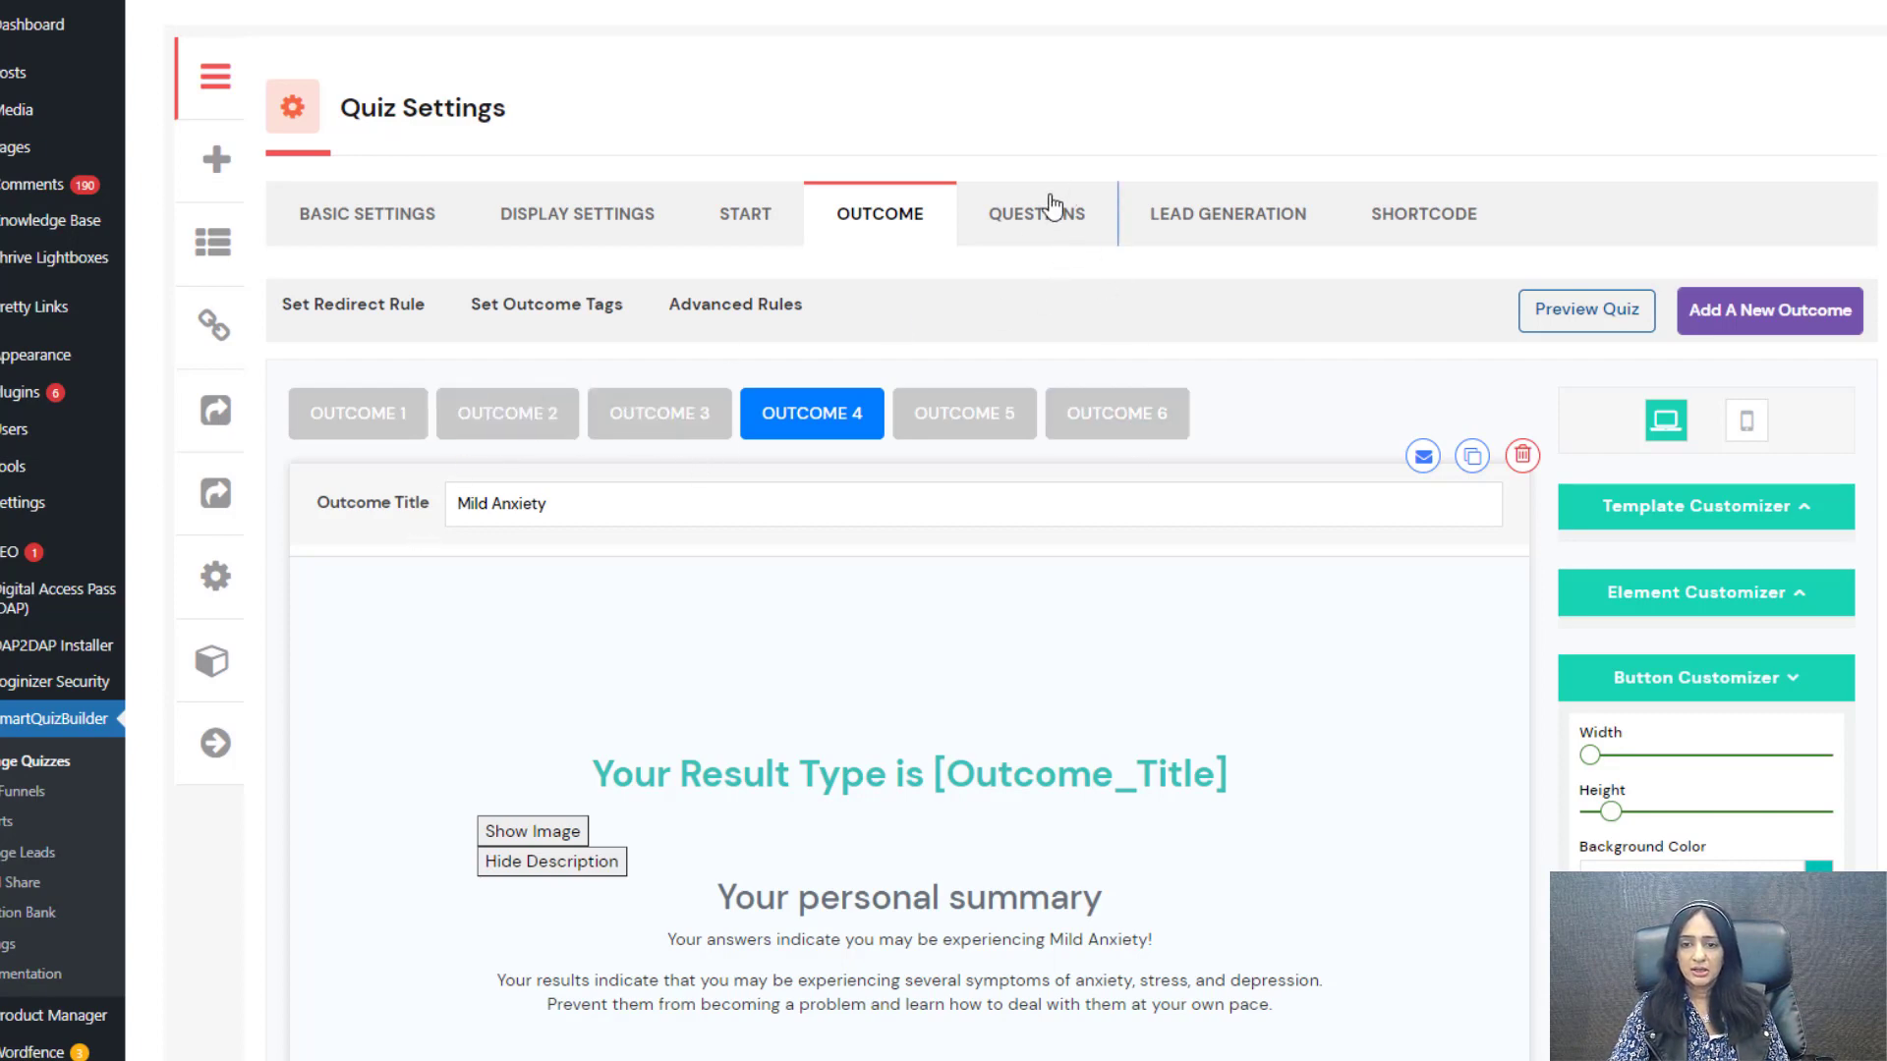
# Step: Go to the quiz's questions, and hide and show again the description of Question 1
pyautogui.scroll(-3, 1425, 733)
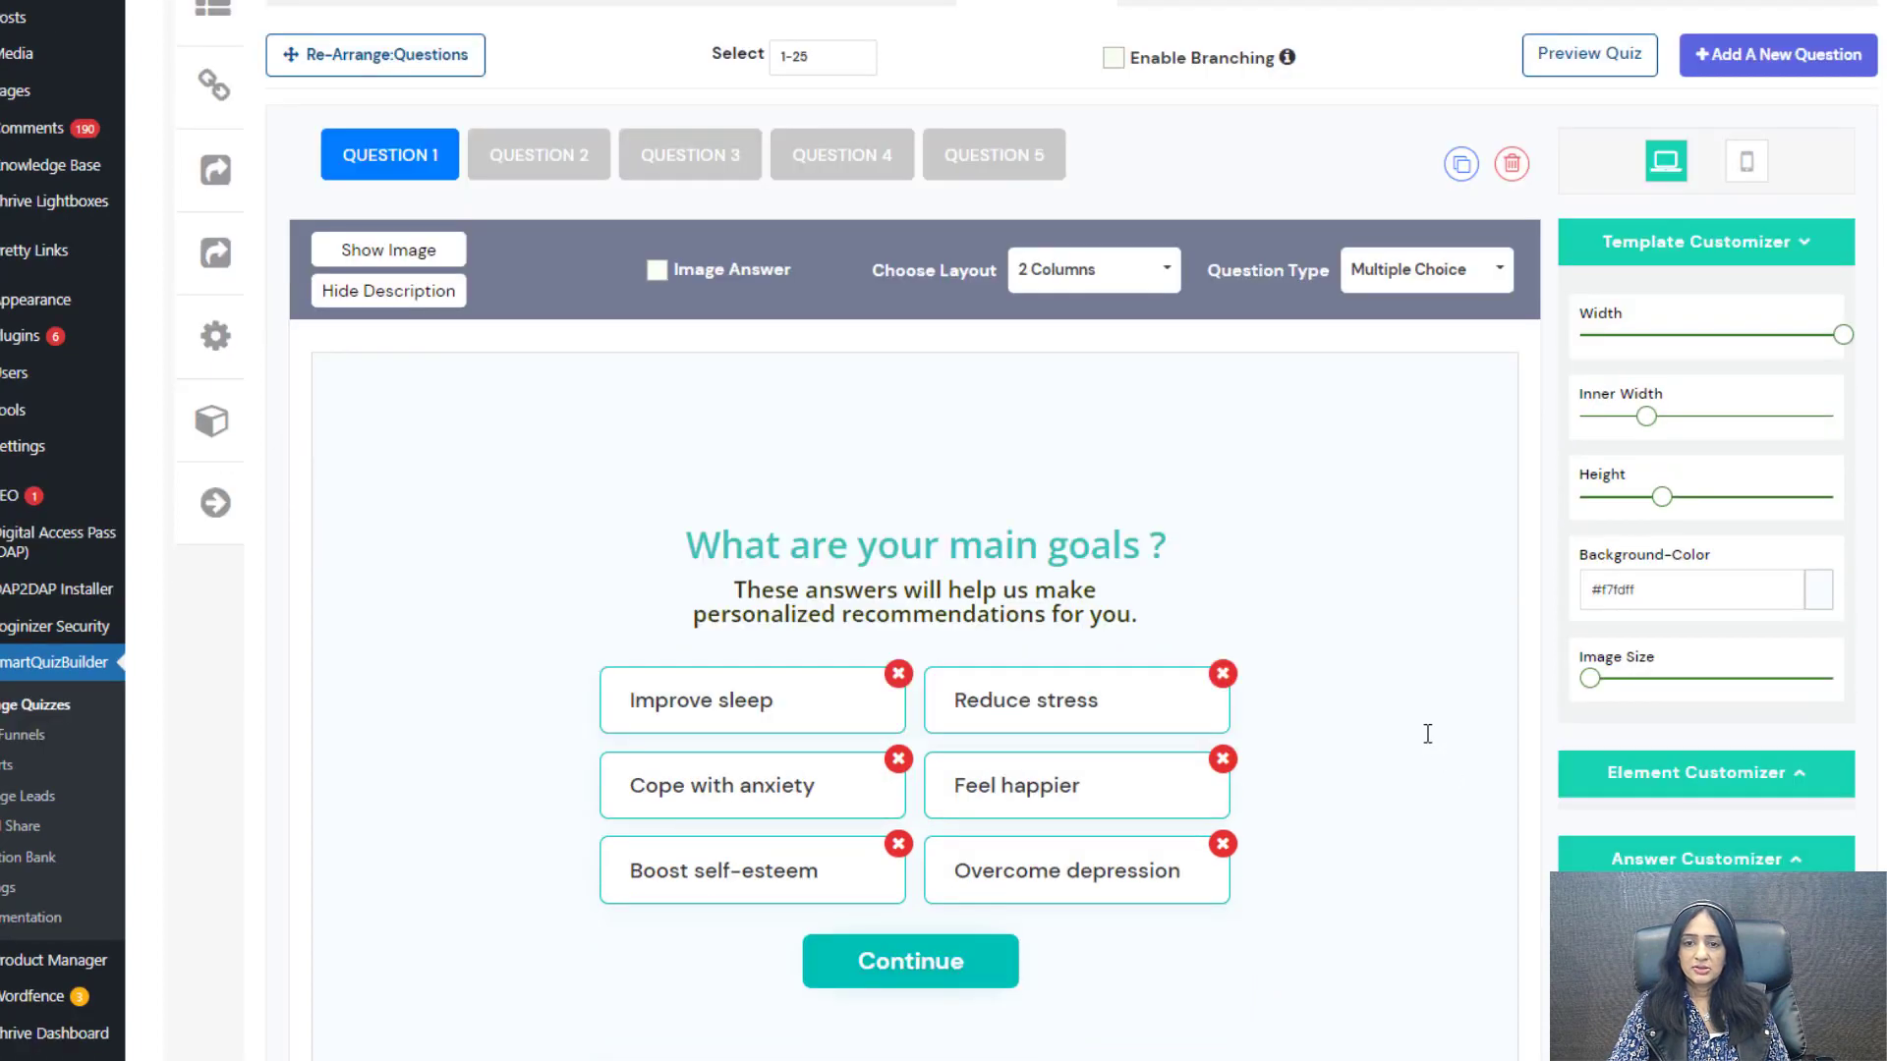
pyautogui.scroll(2, 900, 381)
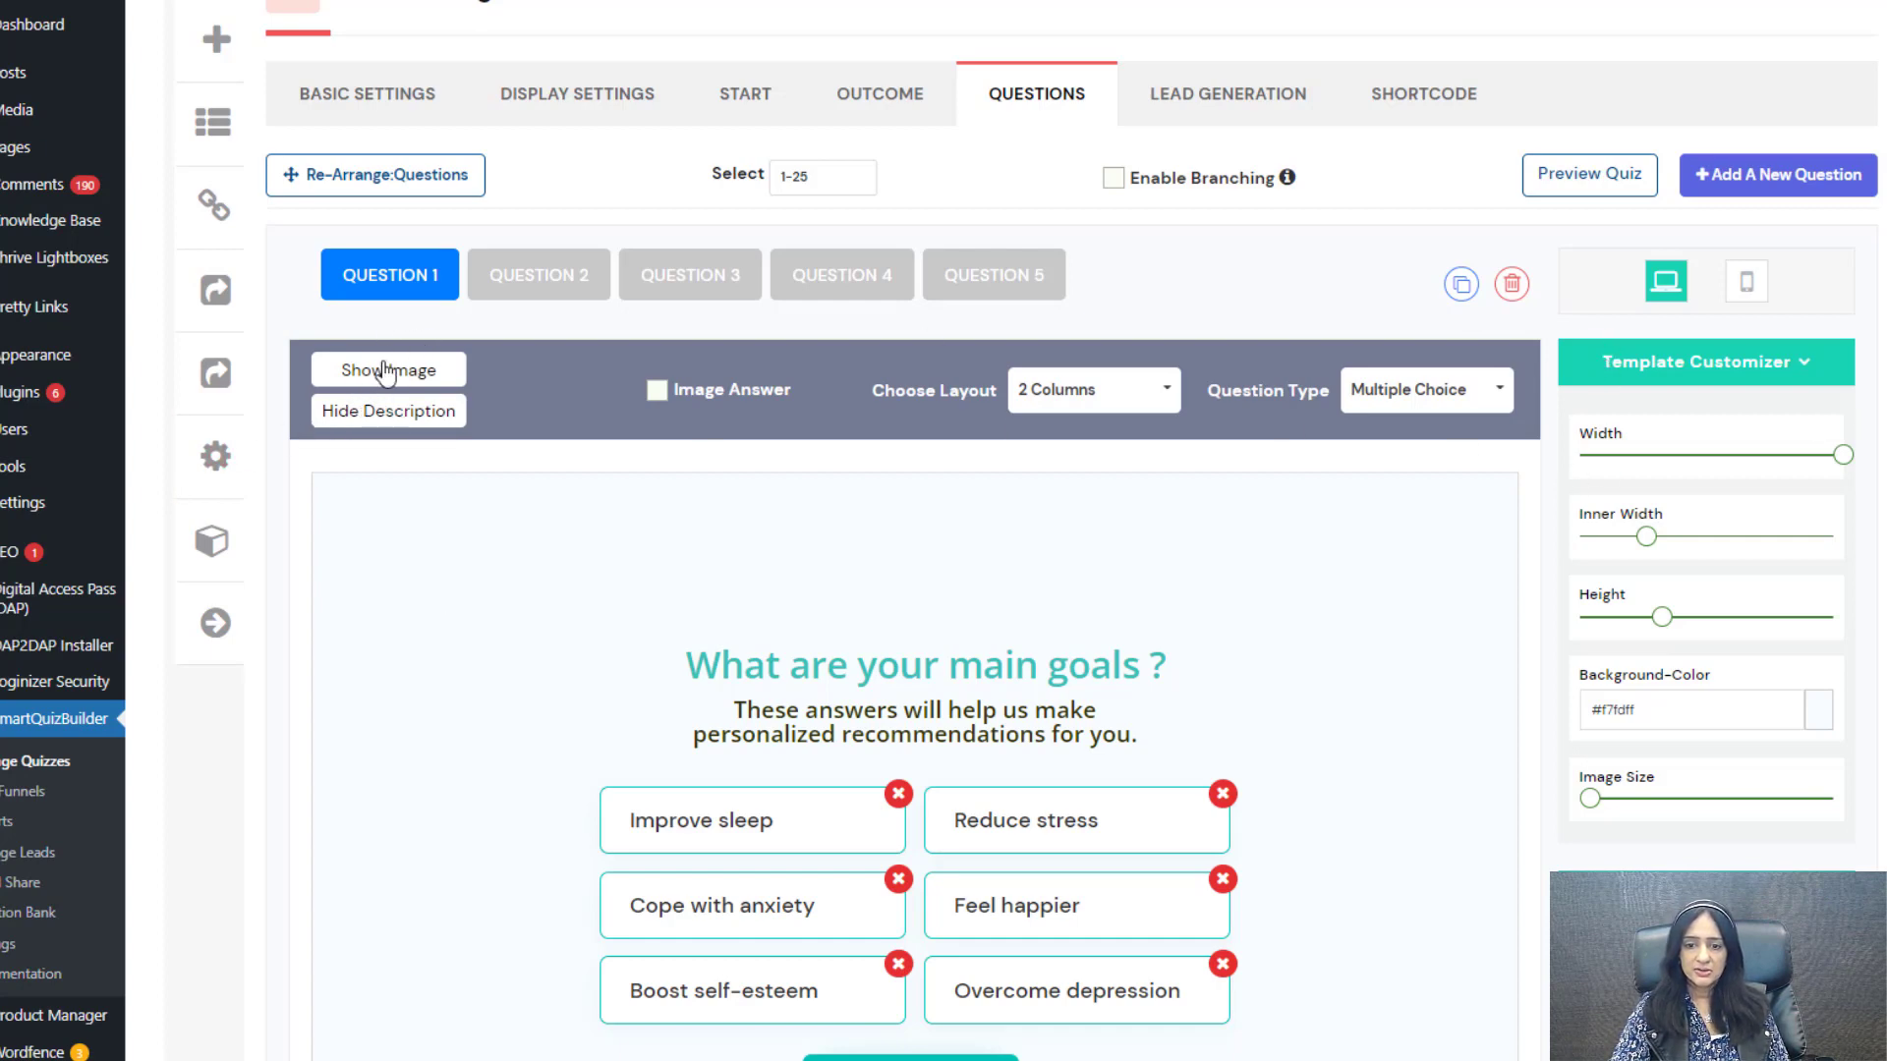
pyautogui.scroll(-1, 409, 496)
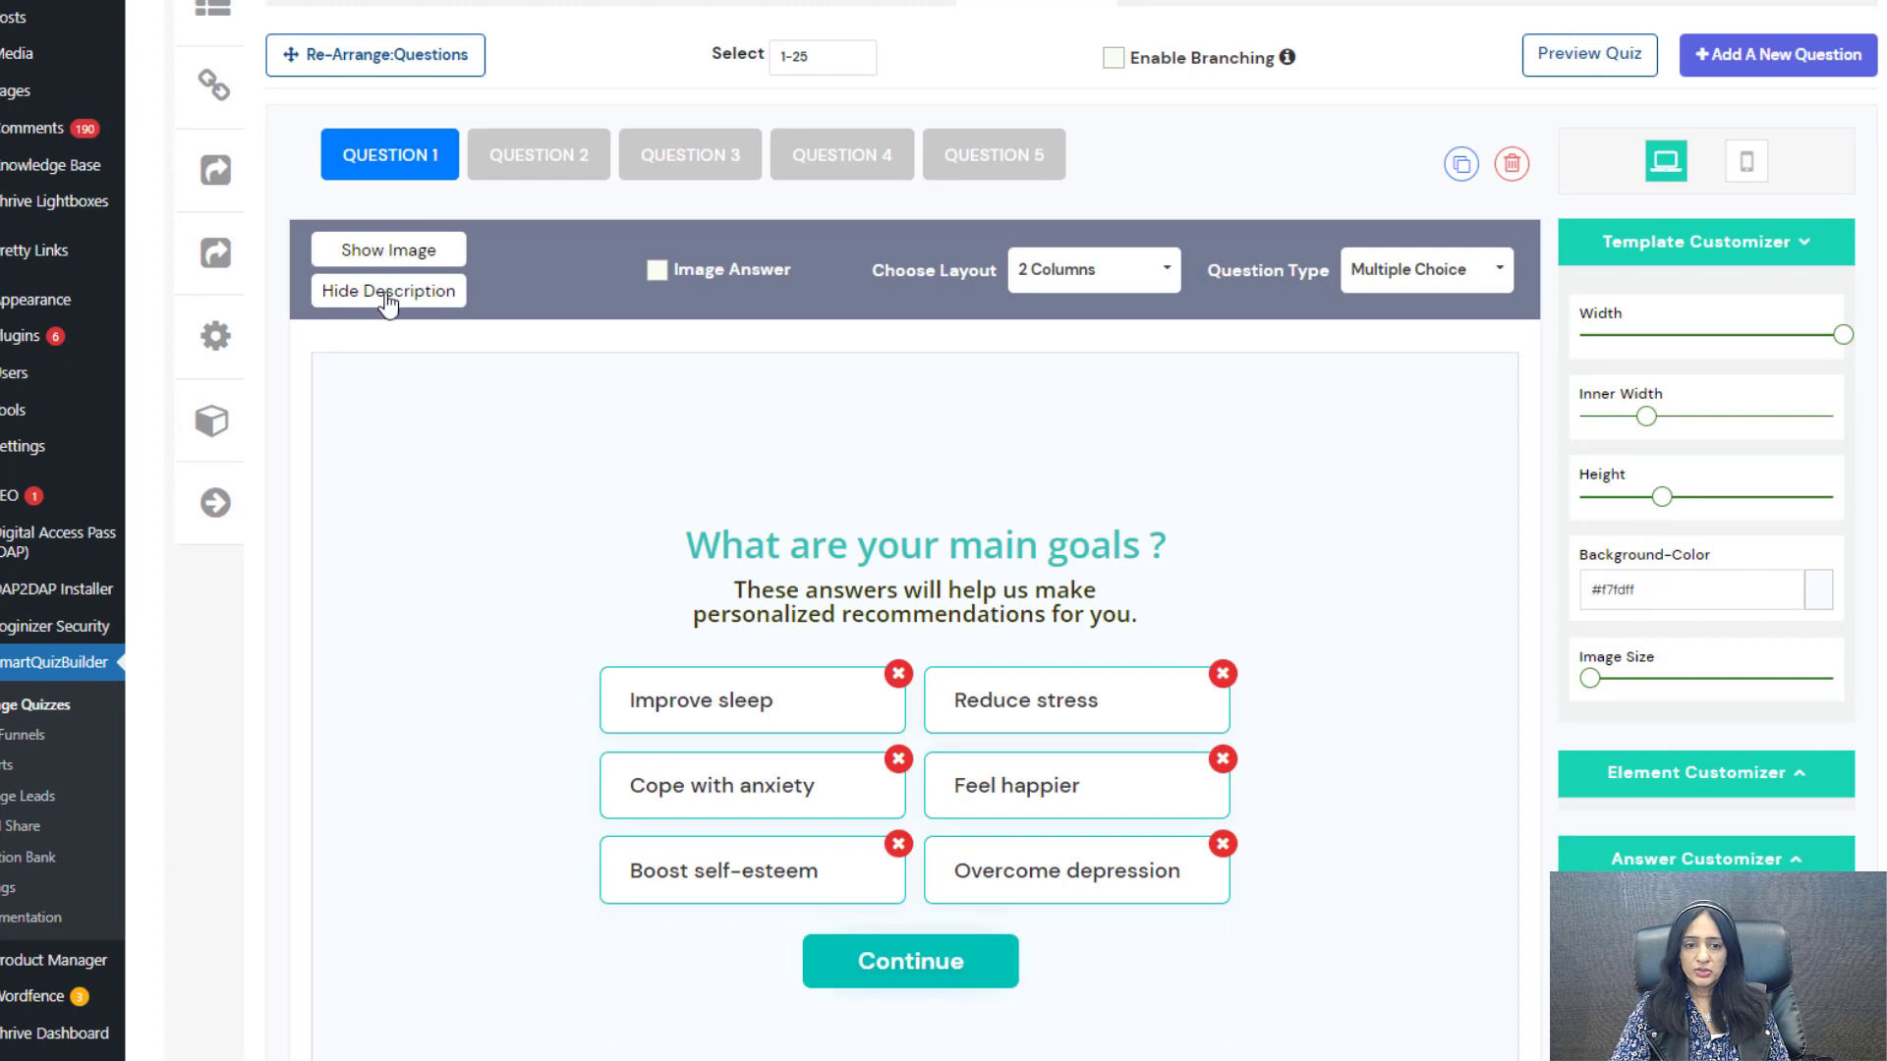
pyautogui.click(420, 291)
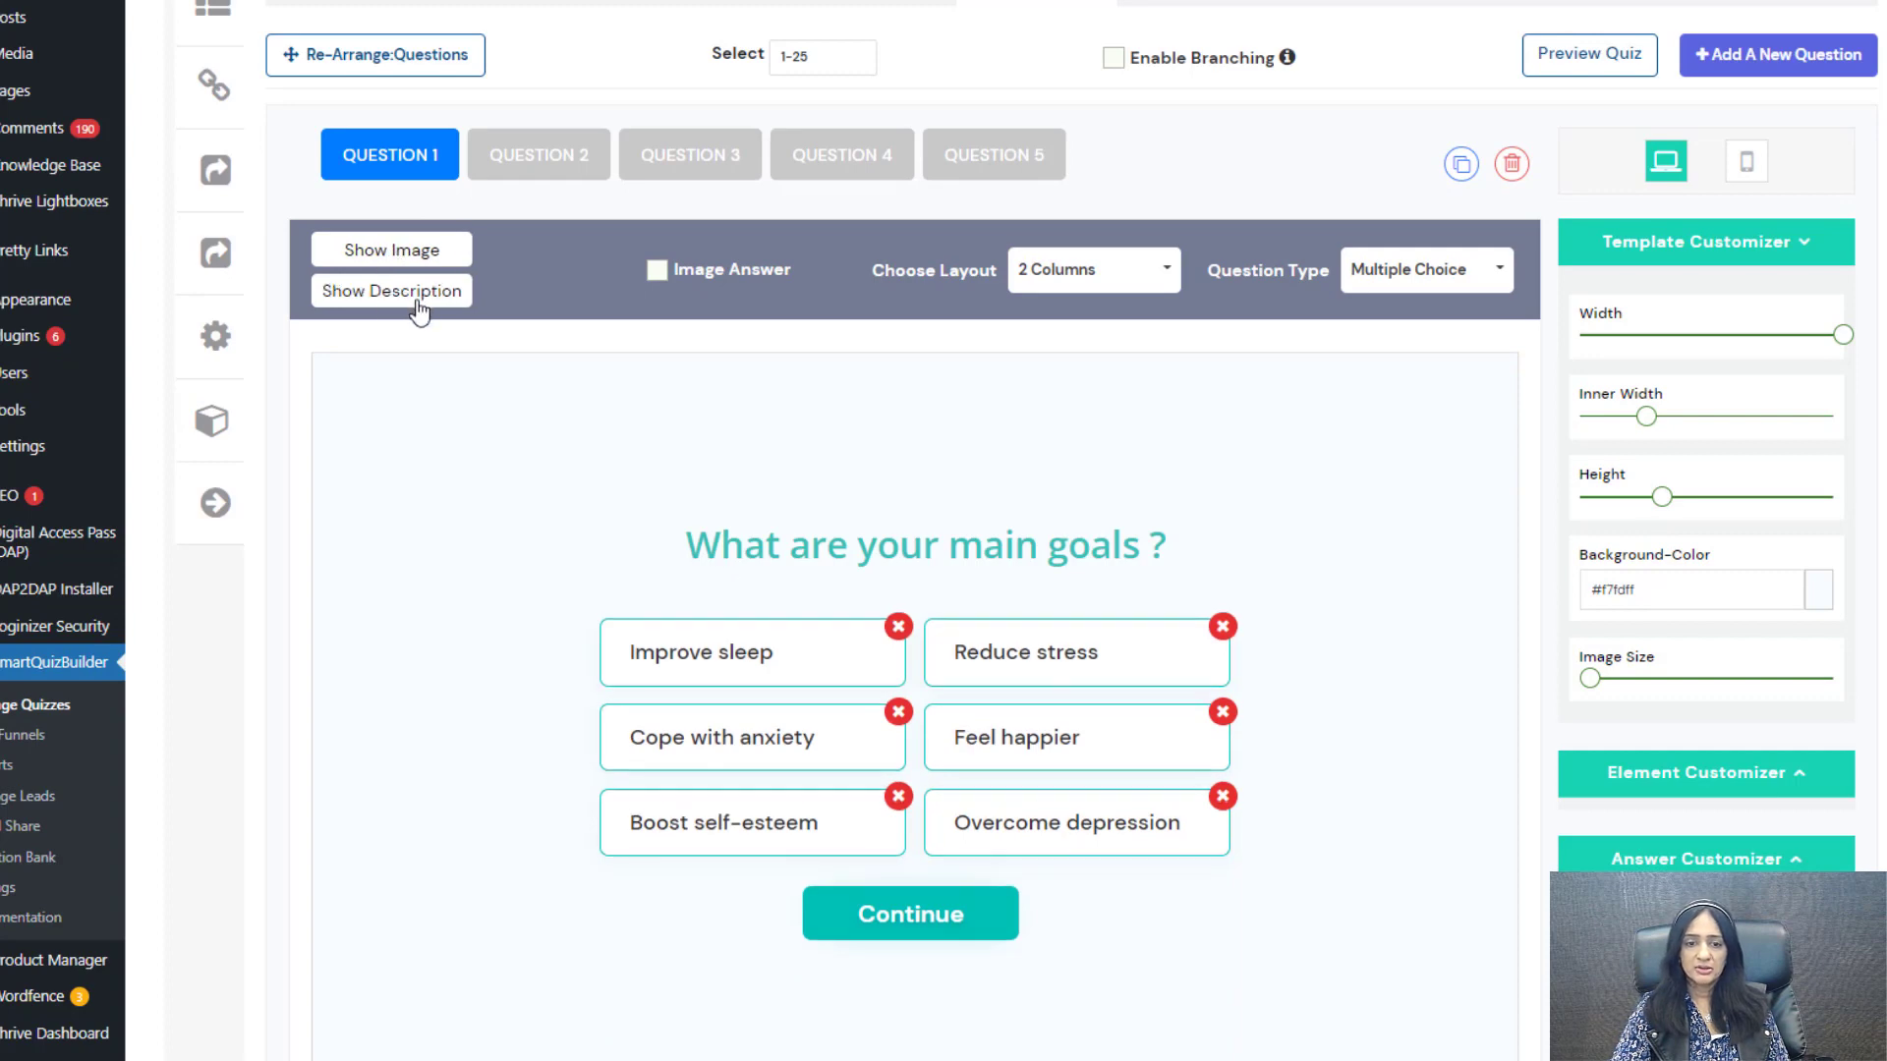
pyautogui.click(417, 301)
# Step: Open the description and title text of Question 1 for editing and leave the text editor
pyautogui.click(484, 614)
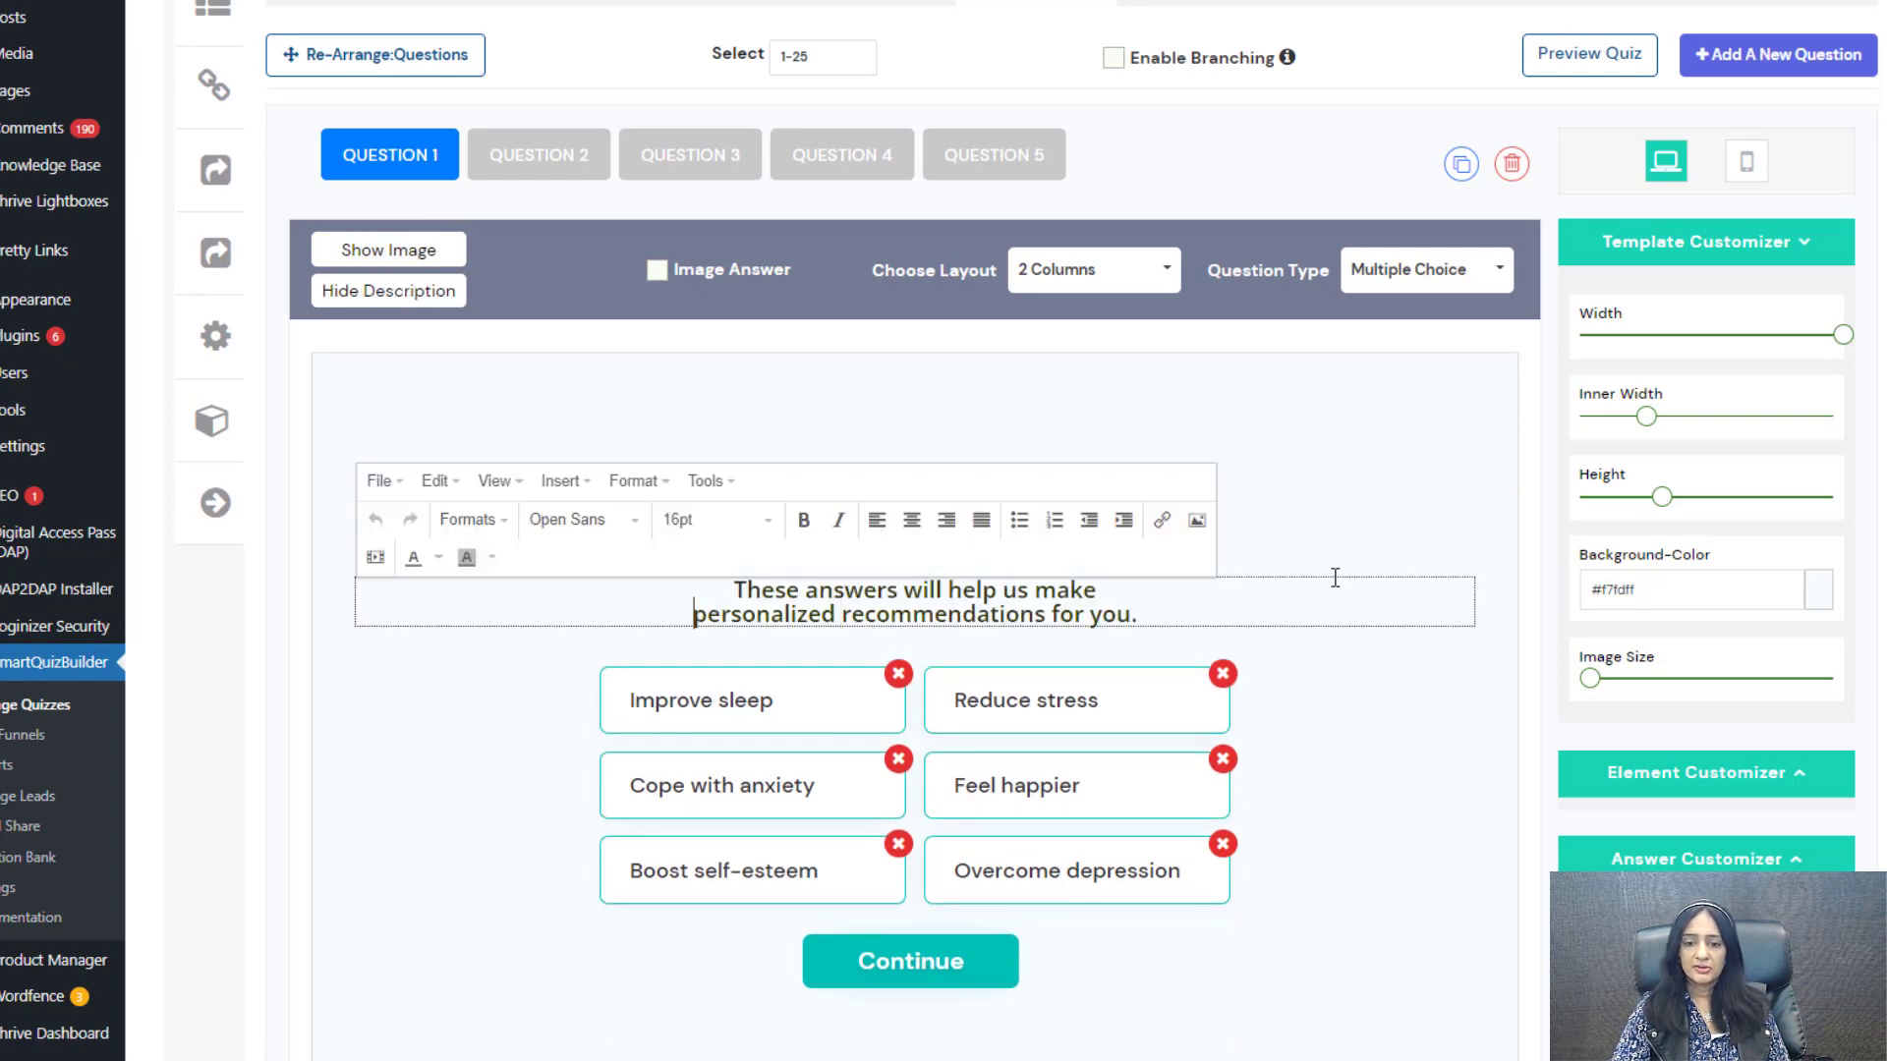
pyautogui.click(1341, 541)
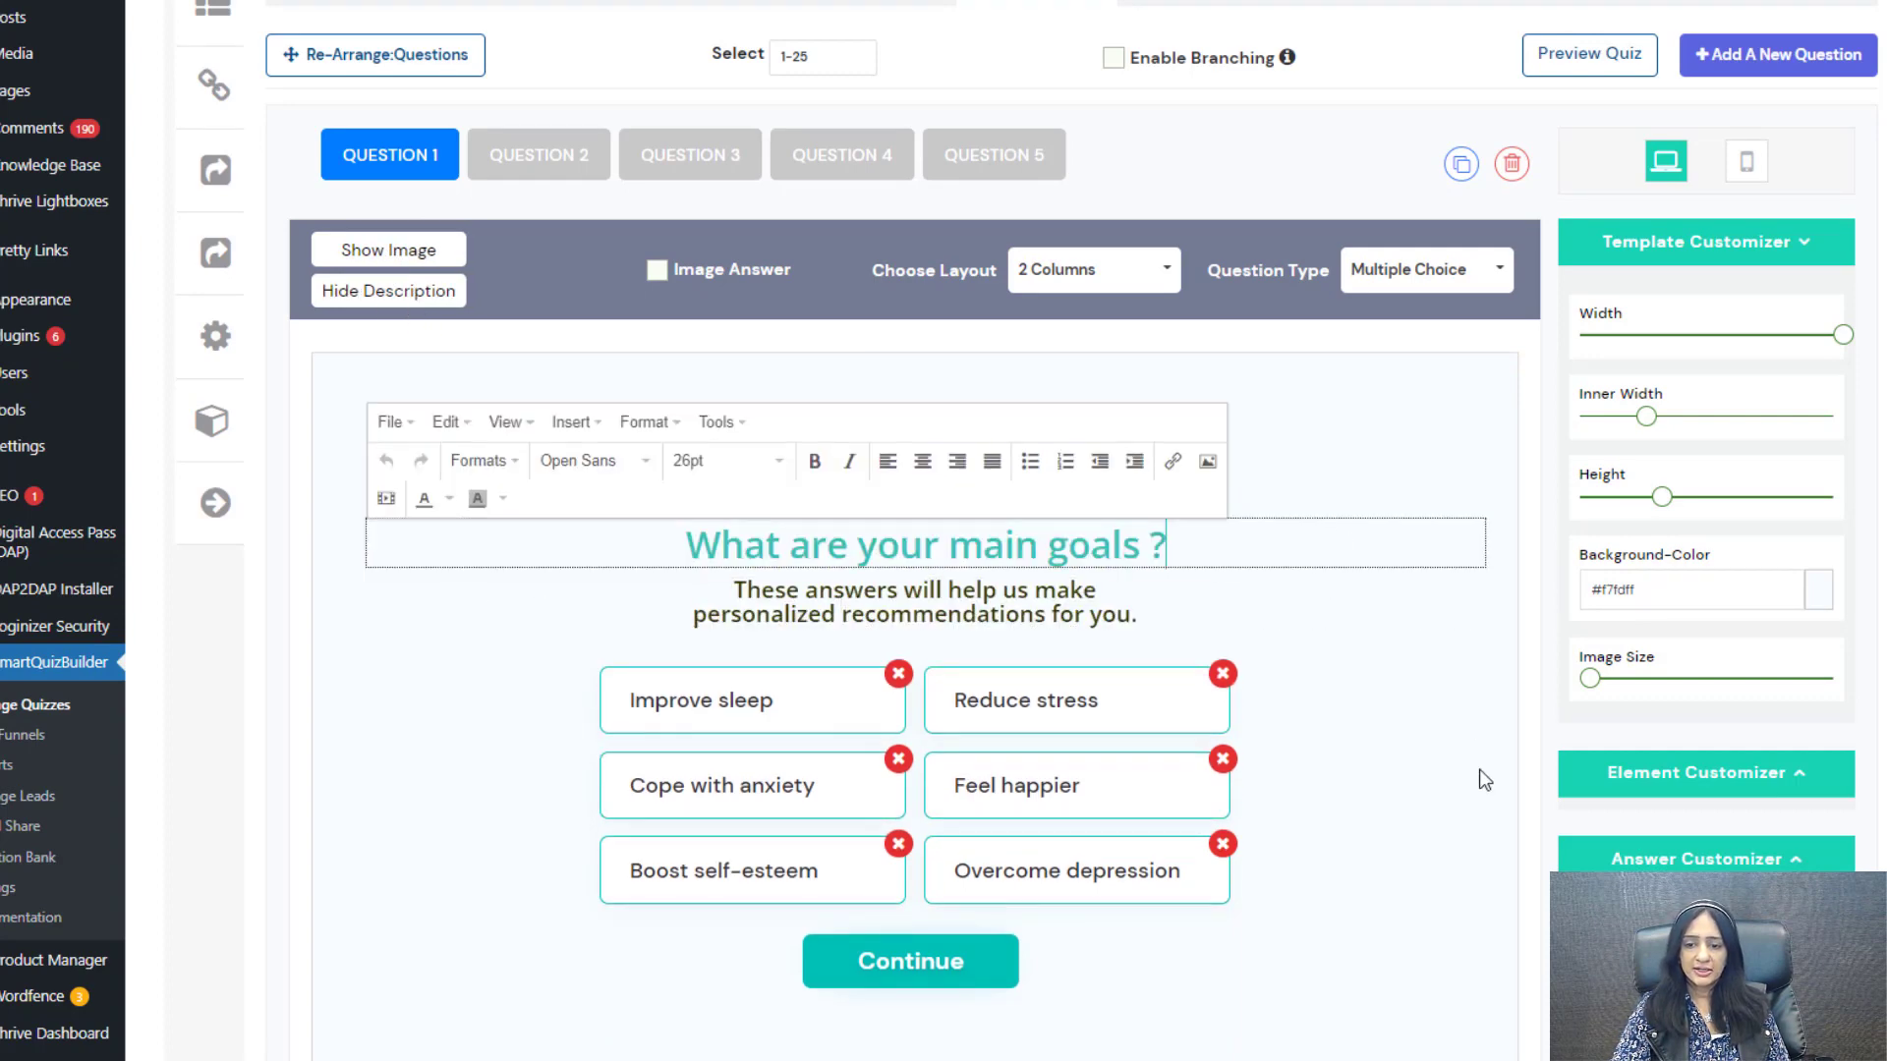
pyautogui.click(1302, 968)
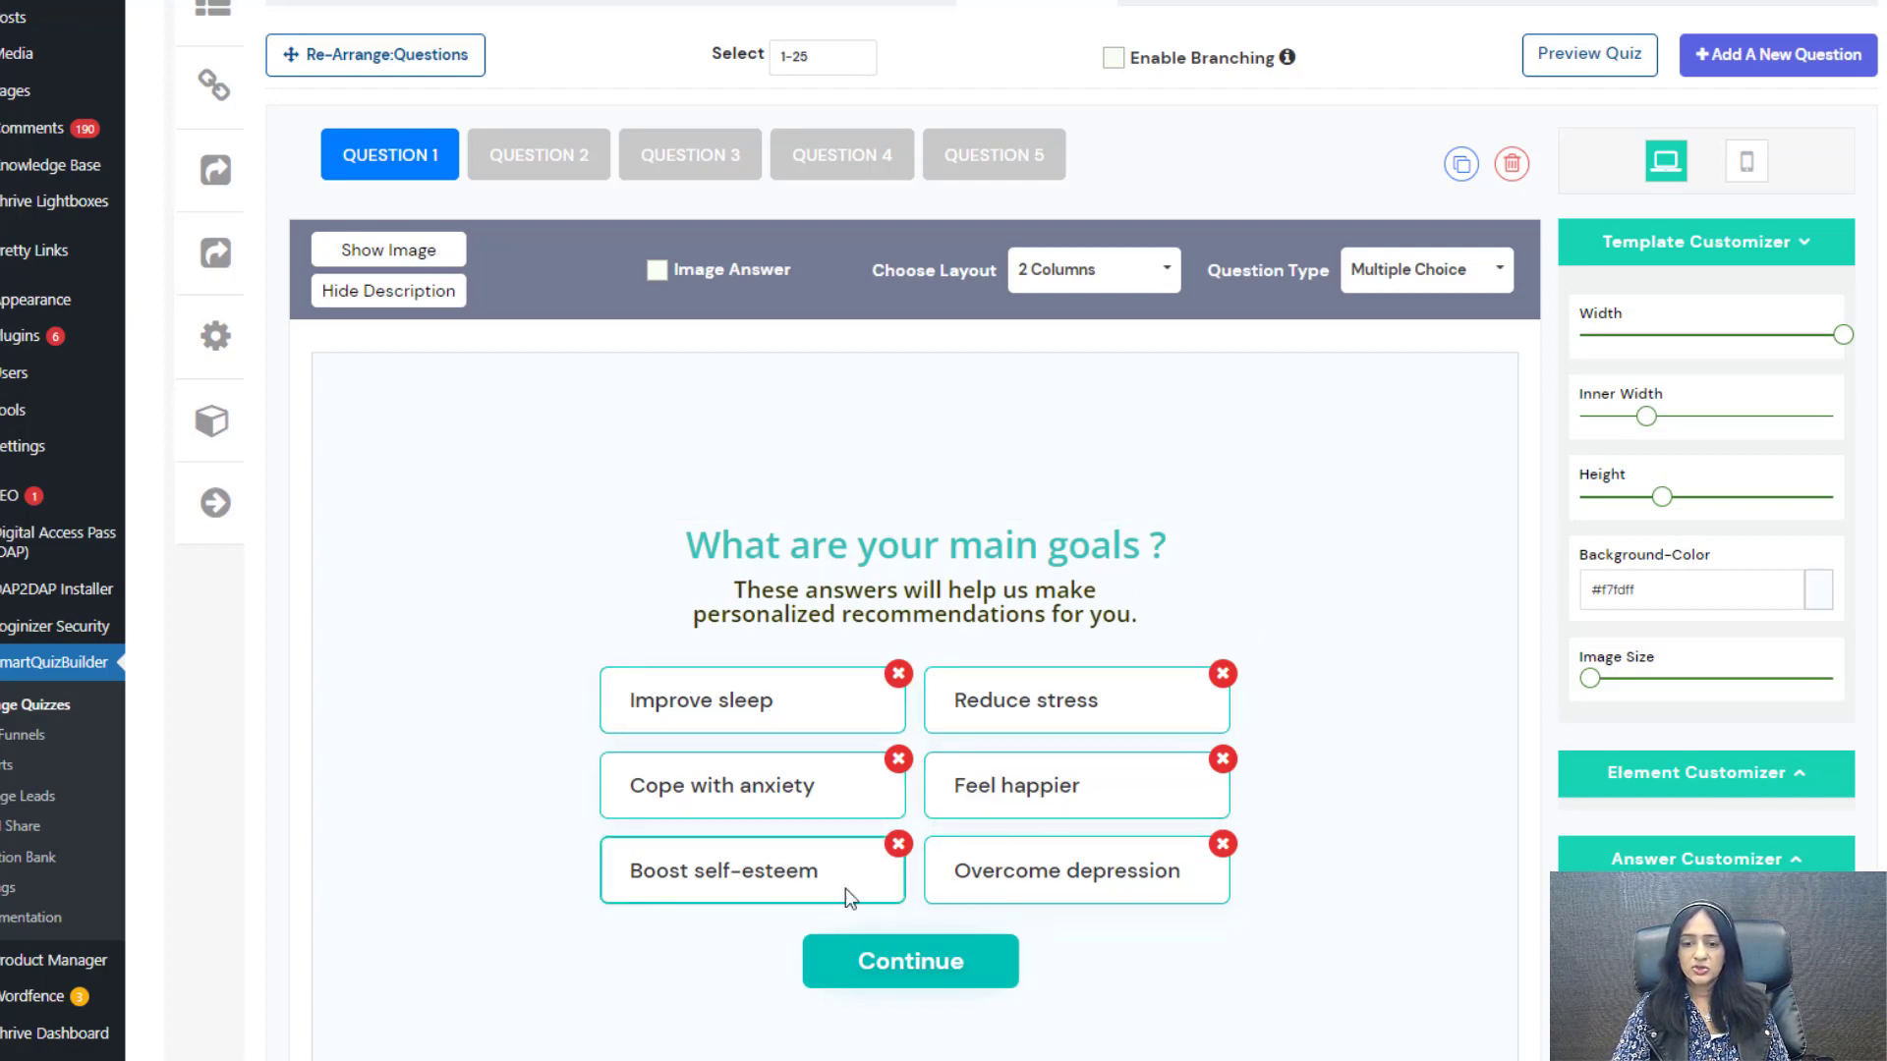
# Step: Try the 4 Columns and 1 Column answer layouts on Question 1 and return it to 2 Columns
pyautogui.click(1100, 287)
pyautogui.click(1081, 399)
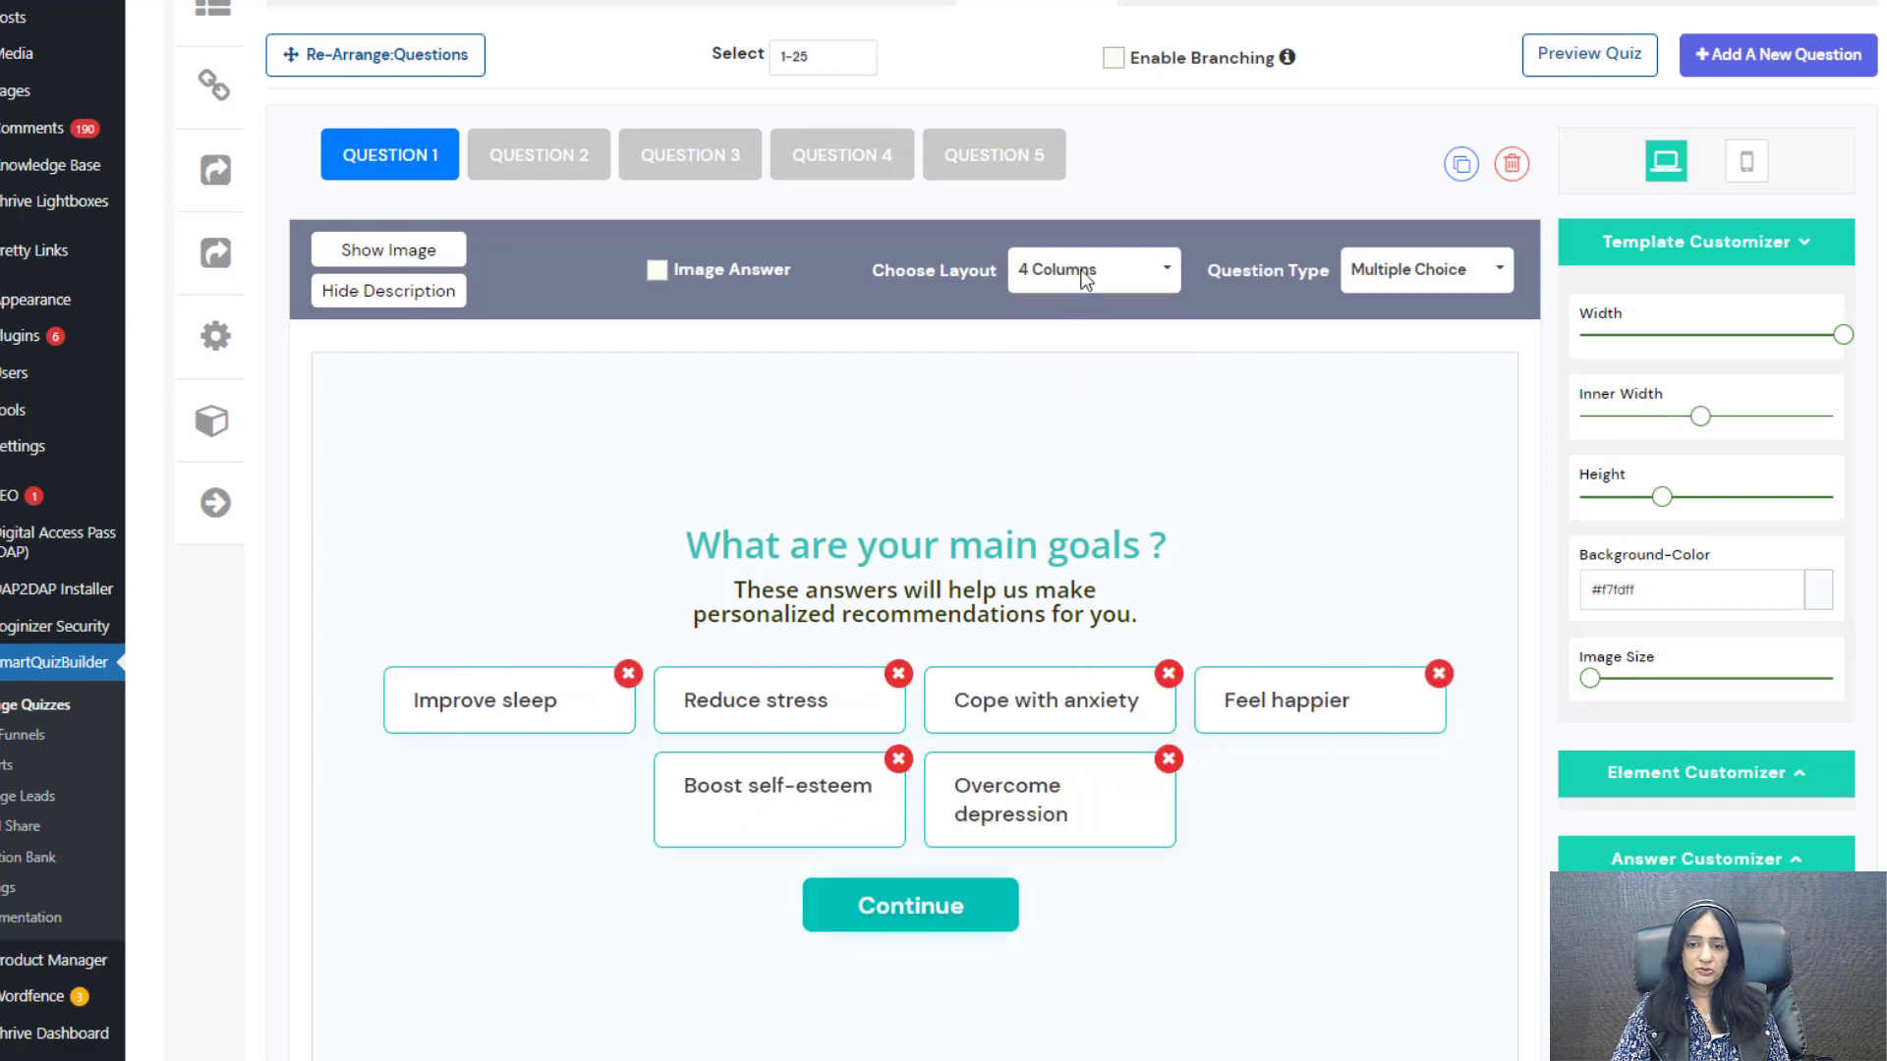
pyautogui.click(1083, 269)
pyautogui.click(1083, 311)
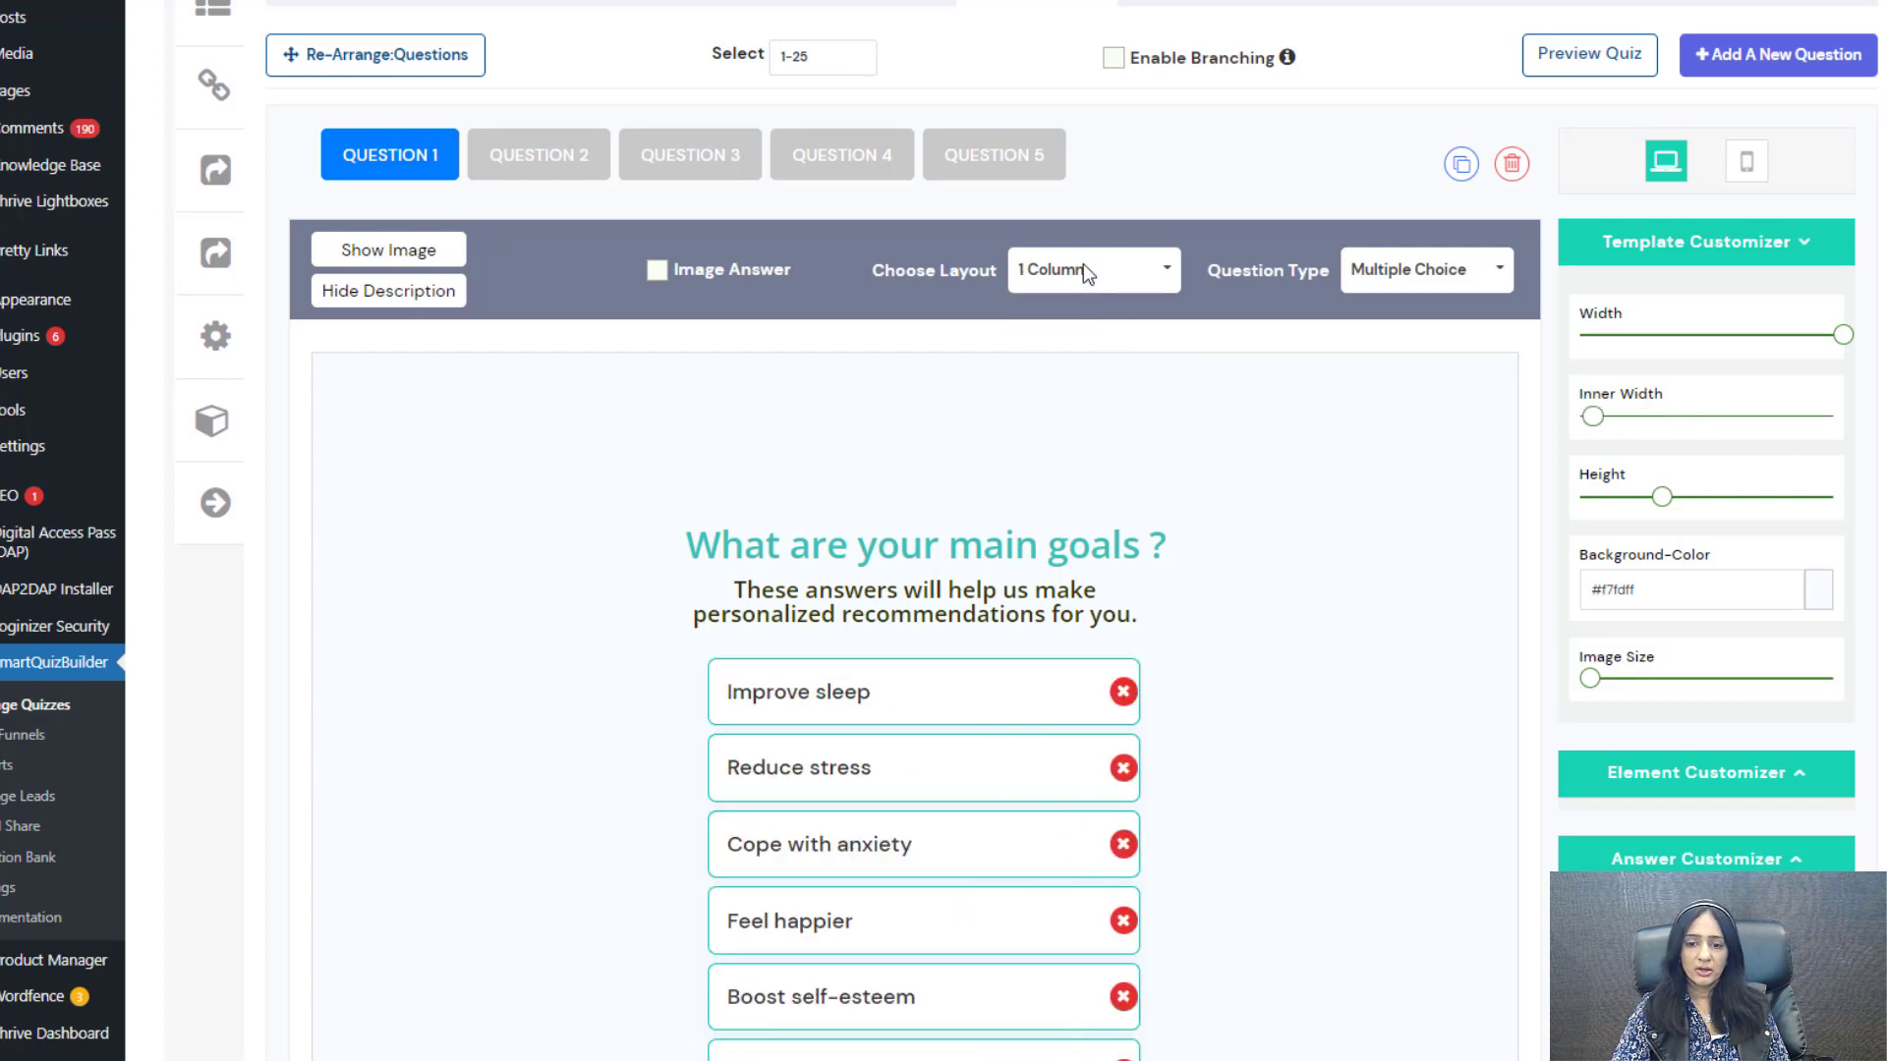
pyautogui.scroll(-1, 1214, 492)
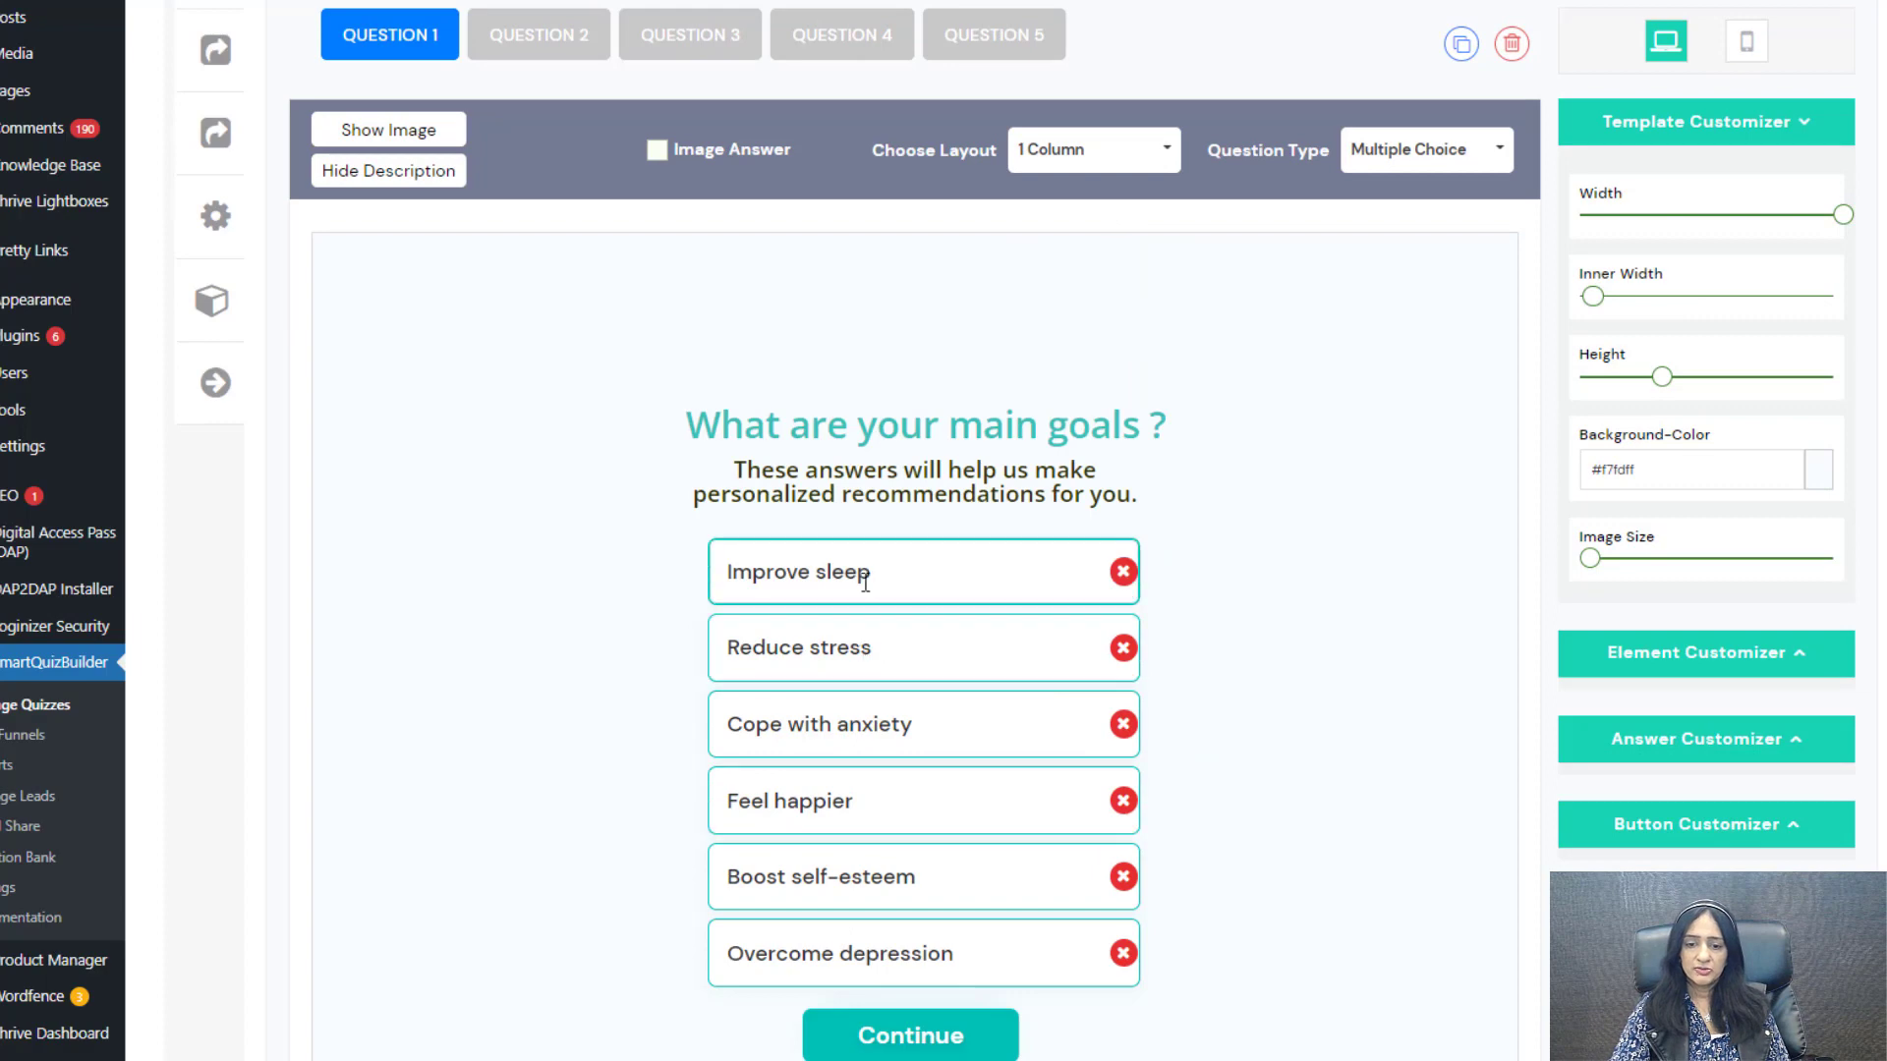
pyautogui.click(1095, 144)
pyautogui.click(1089, 215)
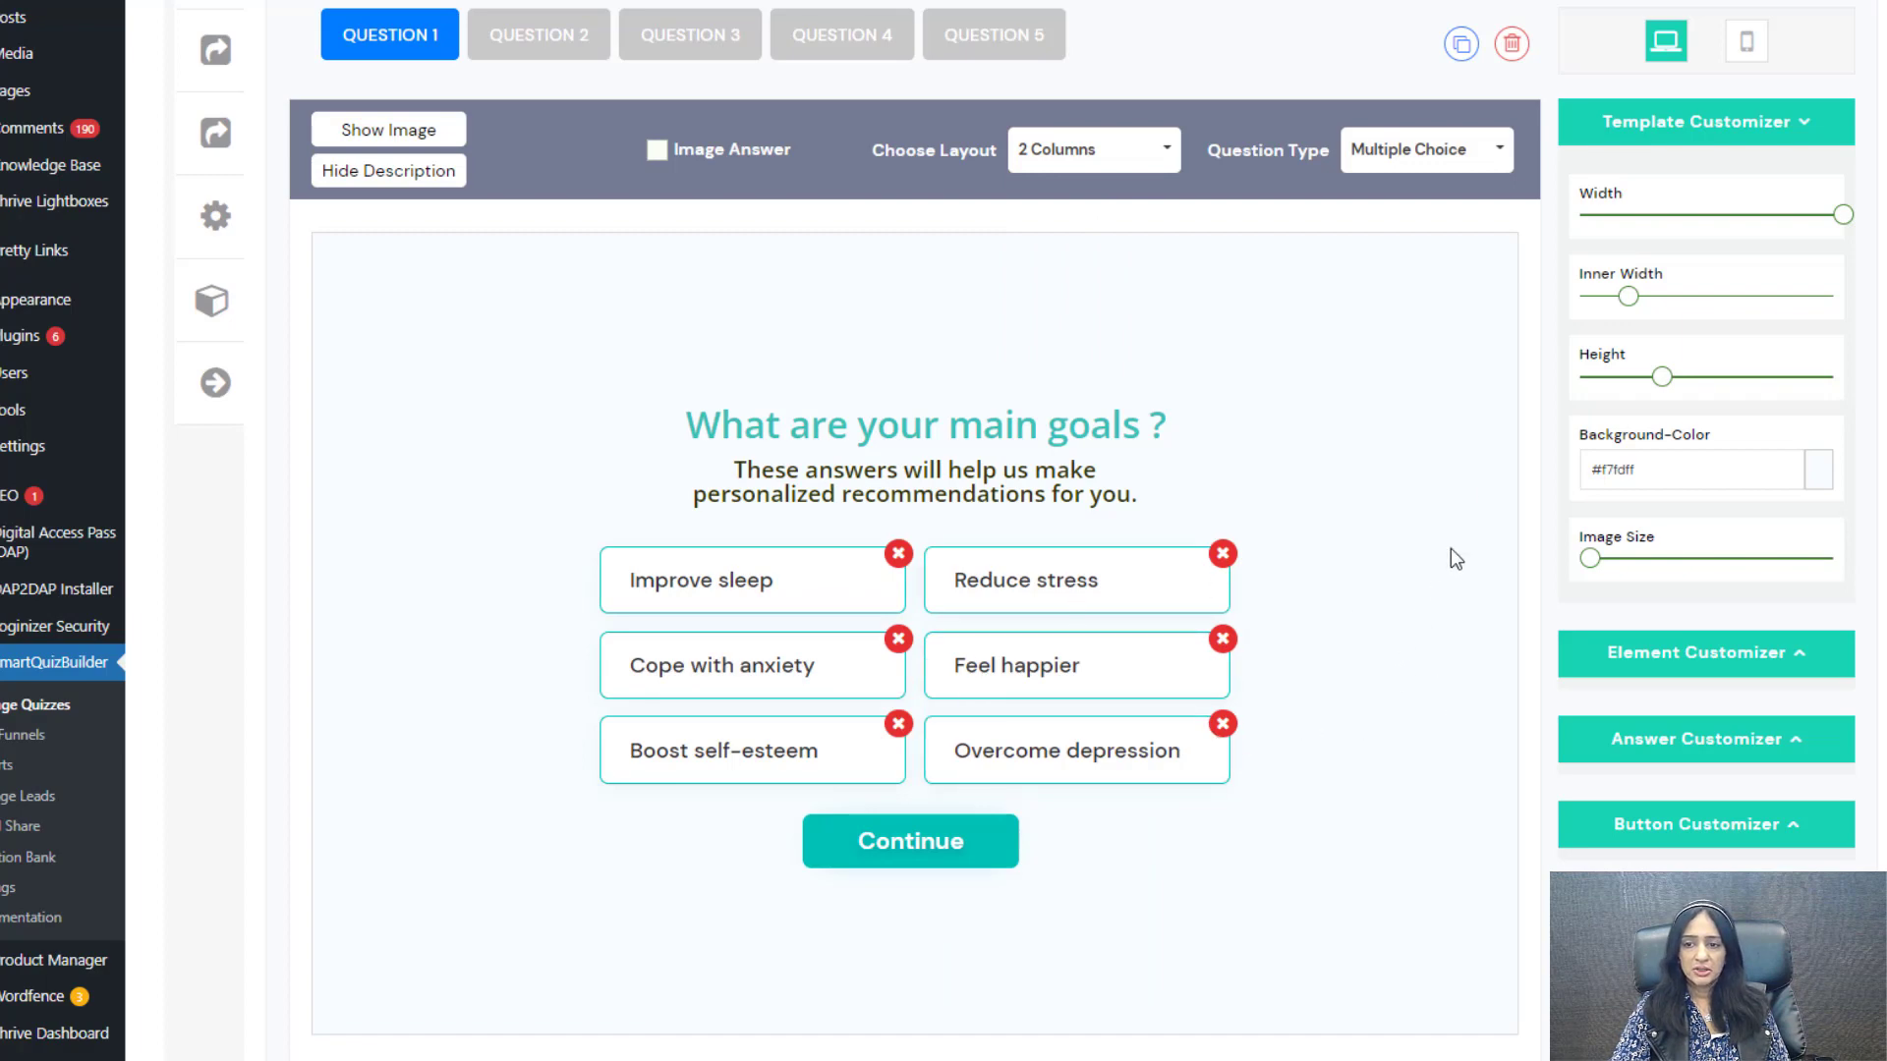
# Step: Look through the question types available for Question 1 and review the rest of the question screen
pyautogui.click(1425, 160)
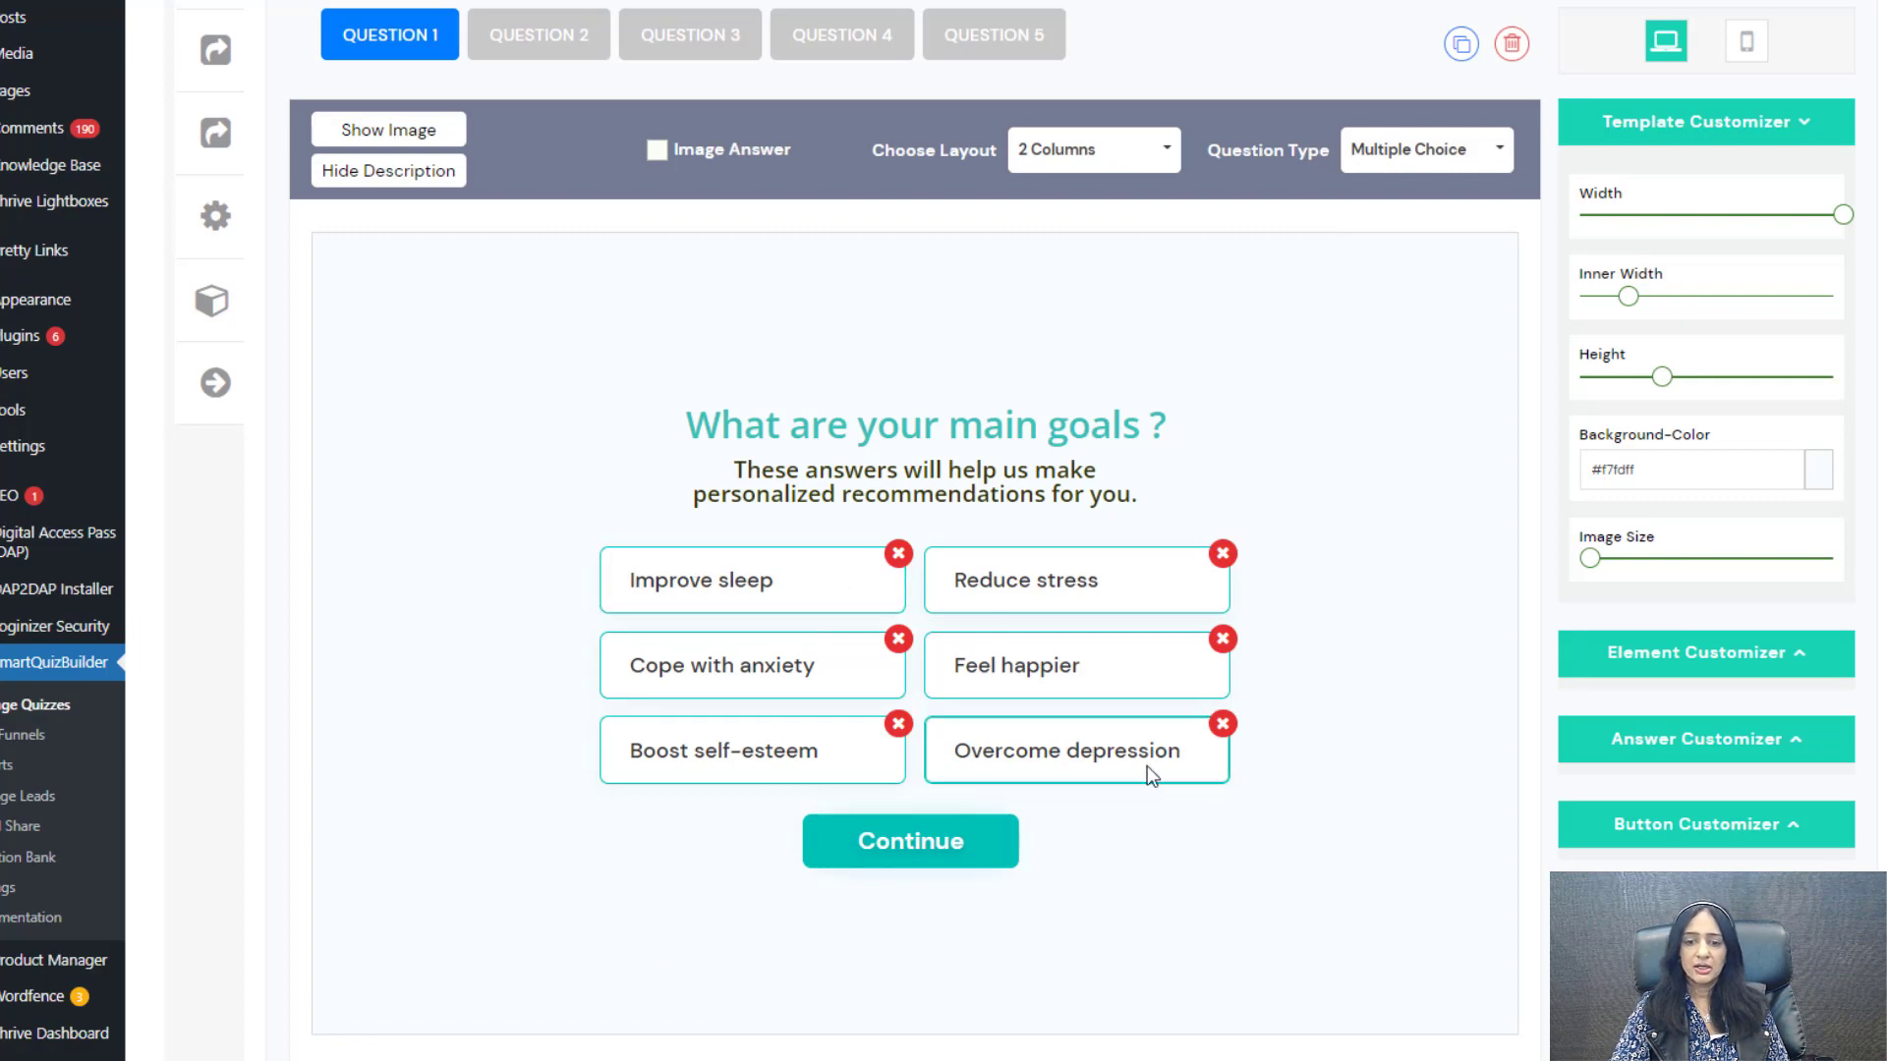
pyautogui.scroll(1, 792, 586)
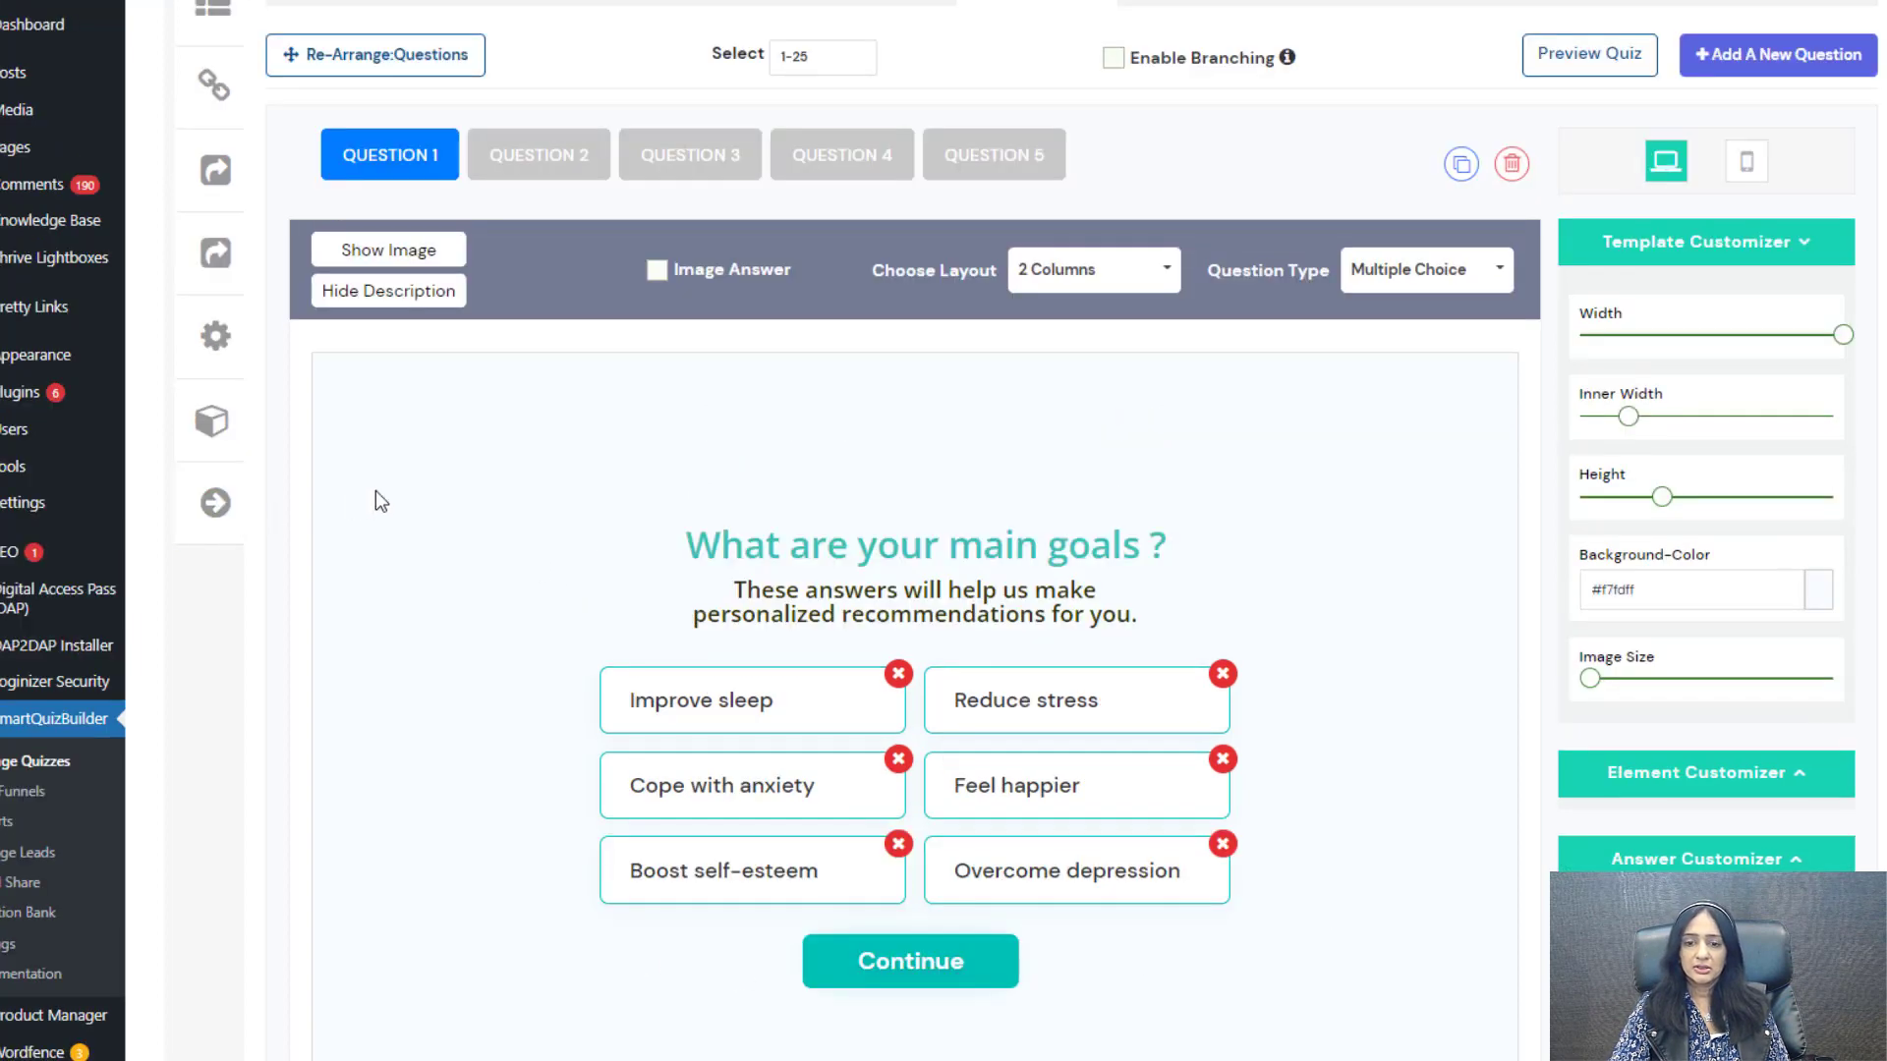
pyautogui.scroll(-2, 1460, 757)
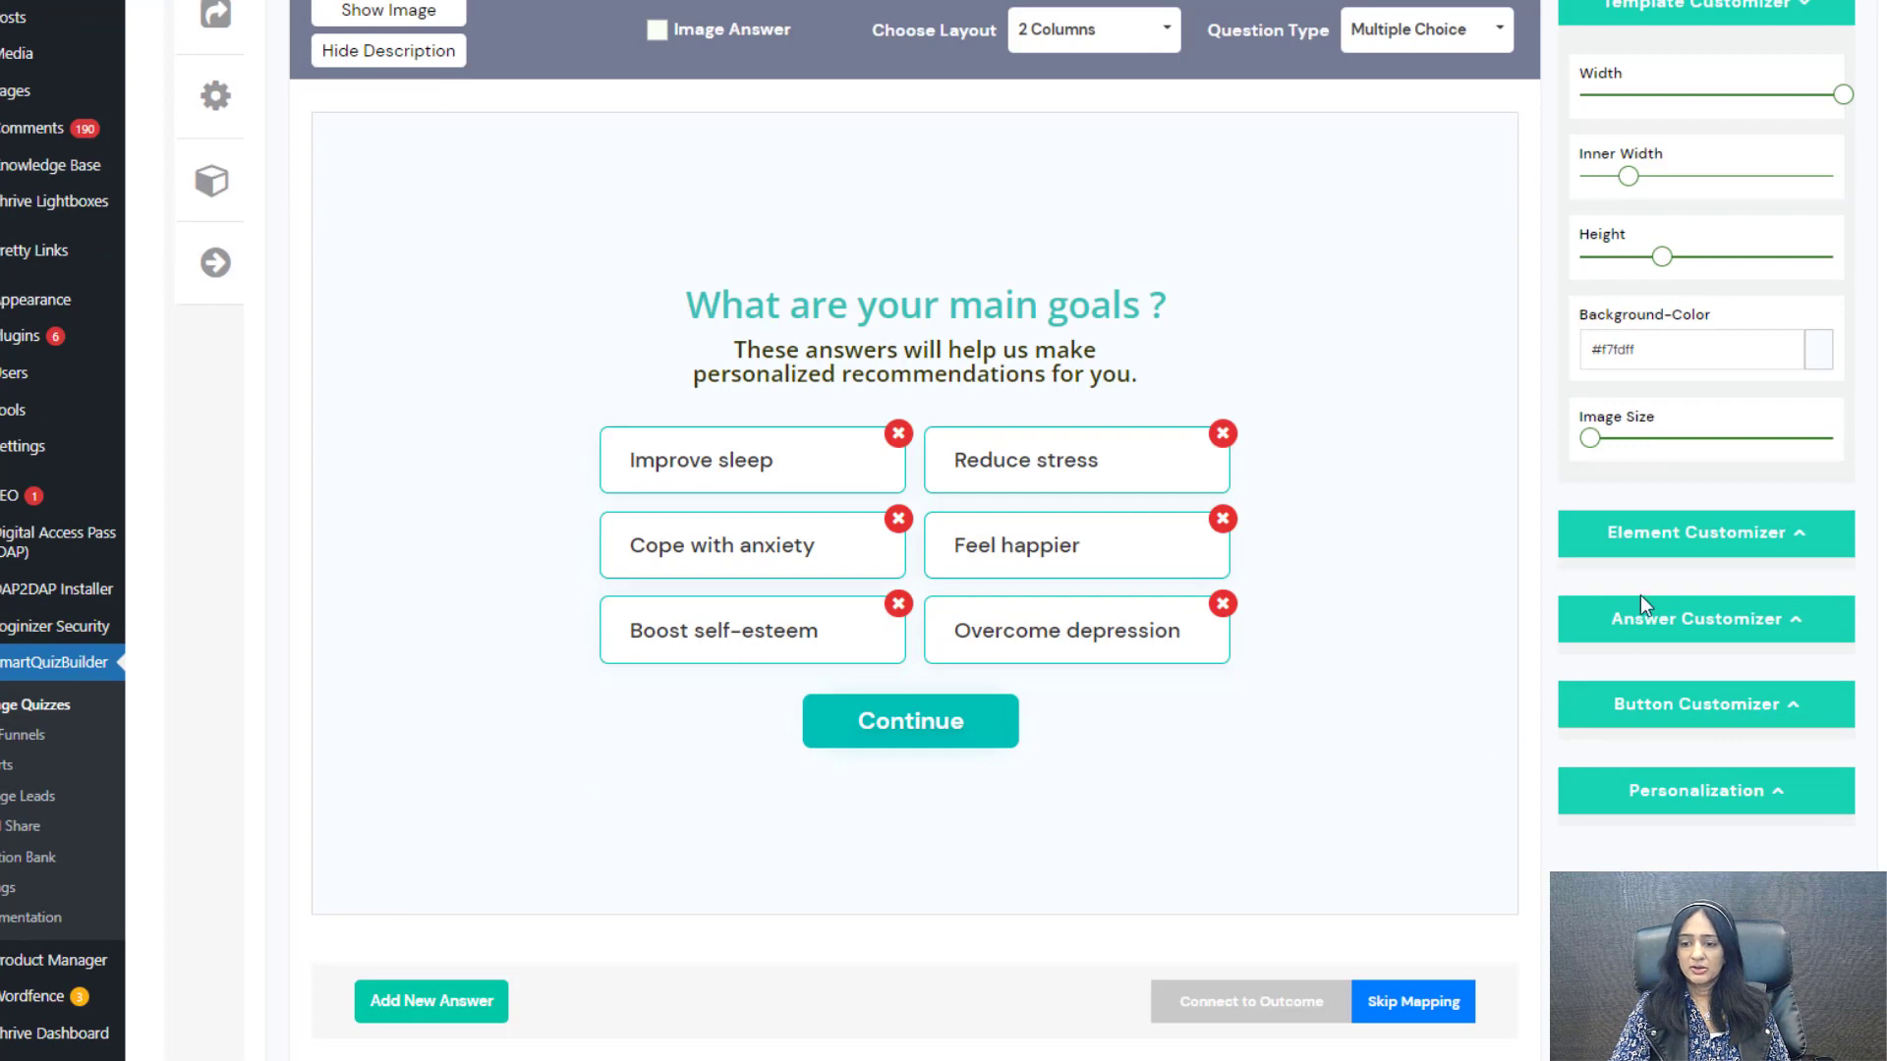
# Step: Show a skip button on Question 1 and set its background color to blue #4470bf
pyautogui.click(1716, 718)
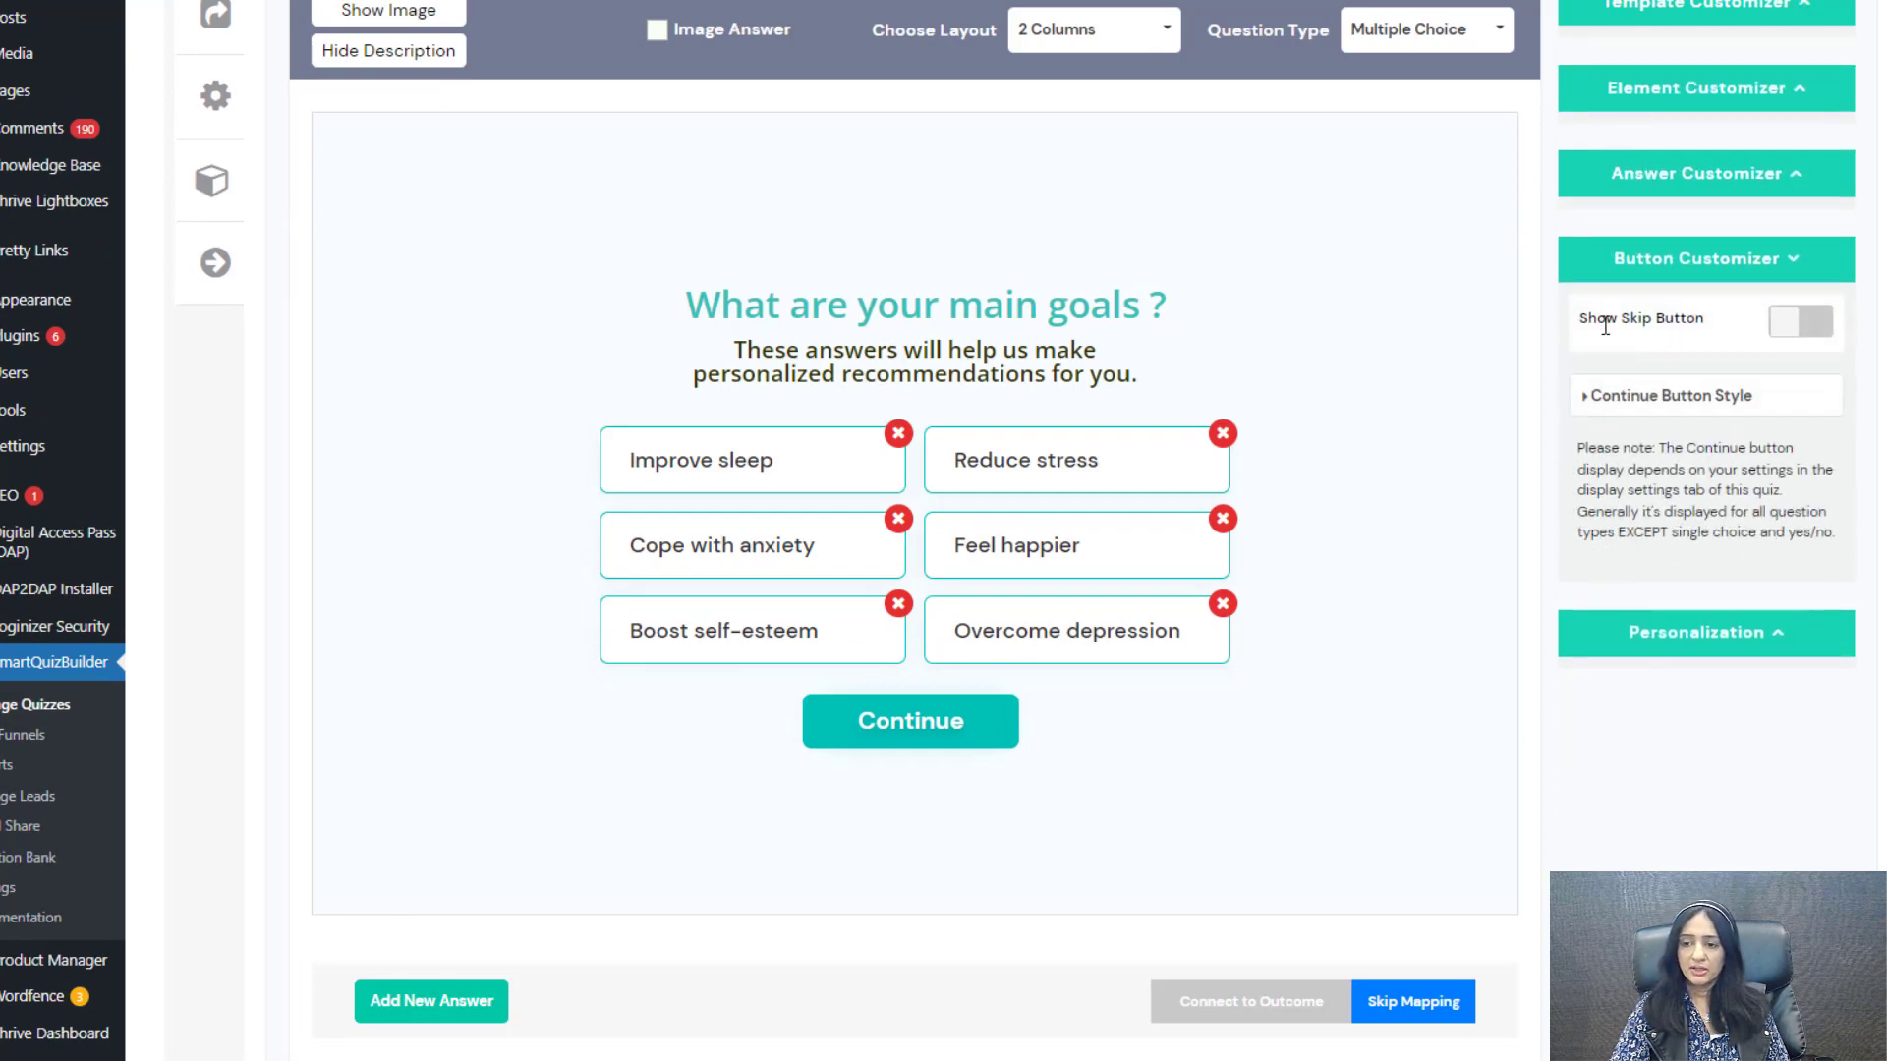
pyautogui.click(1781, 323)
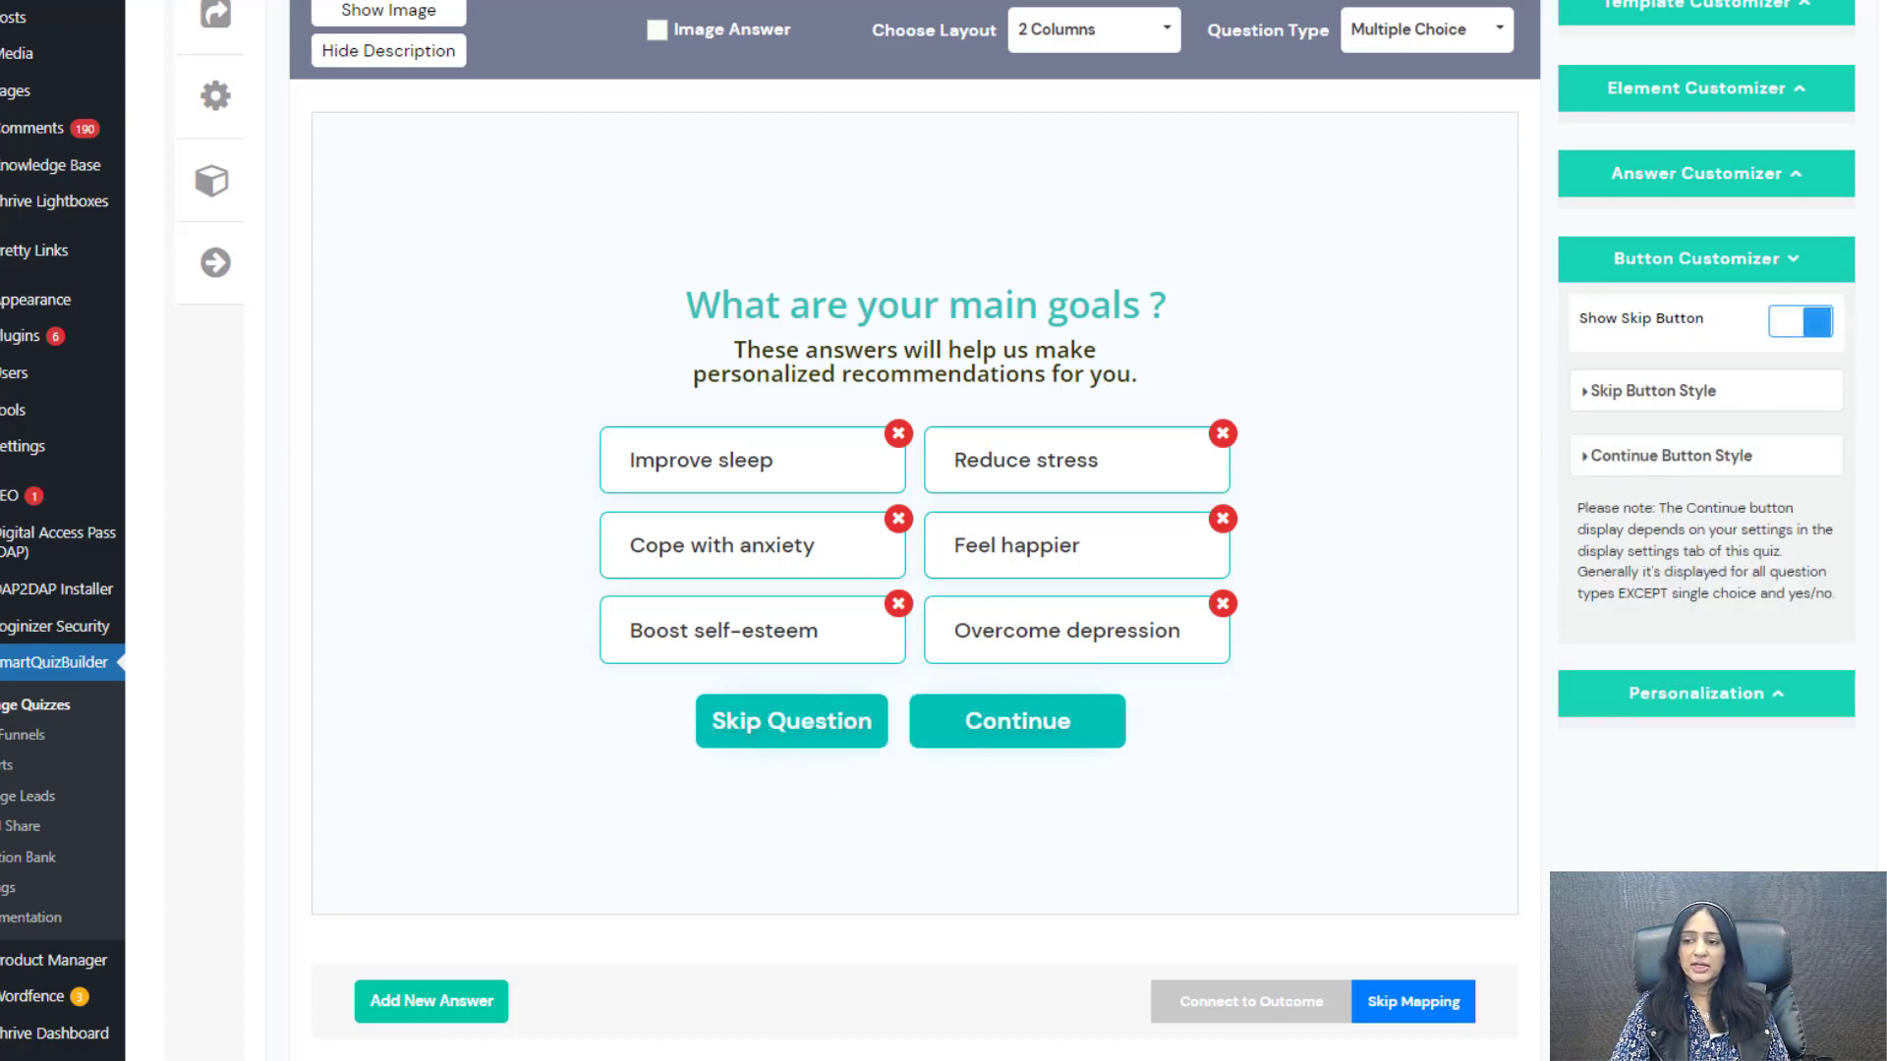
pyautogui.click(1715, 392)
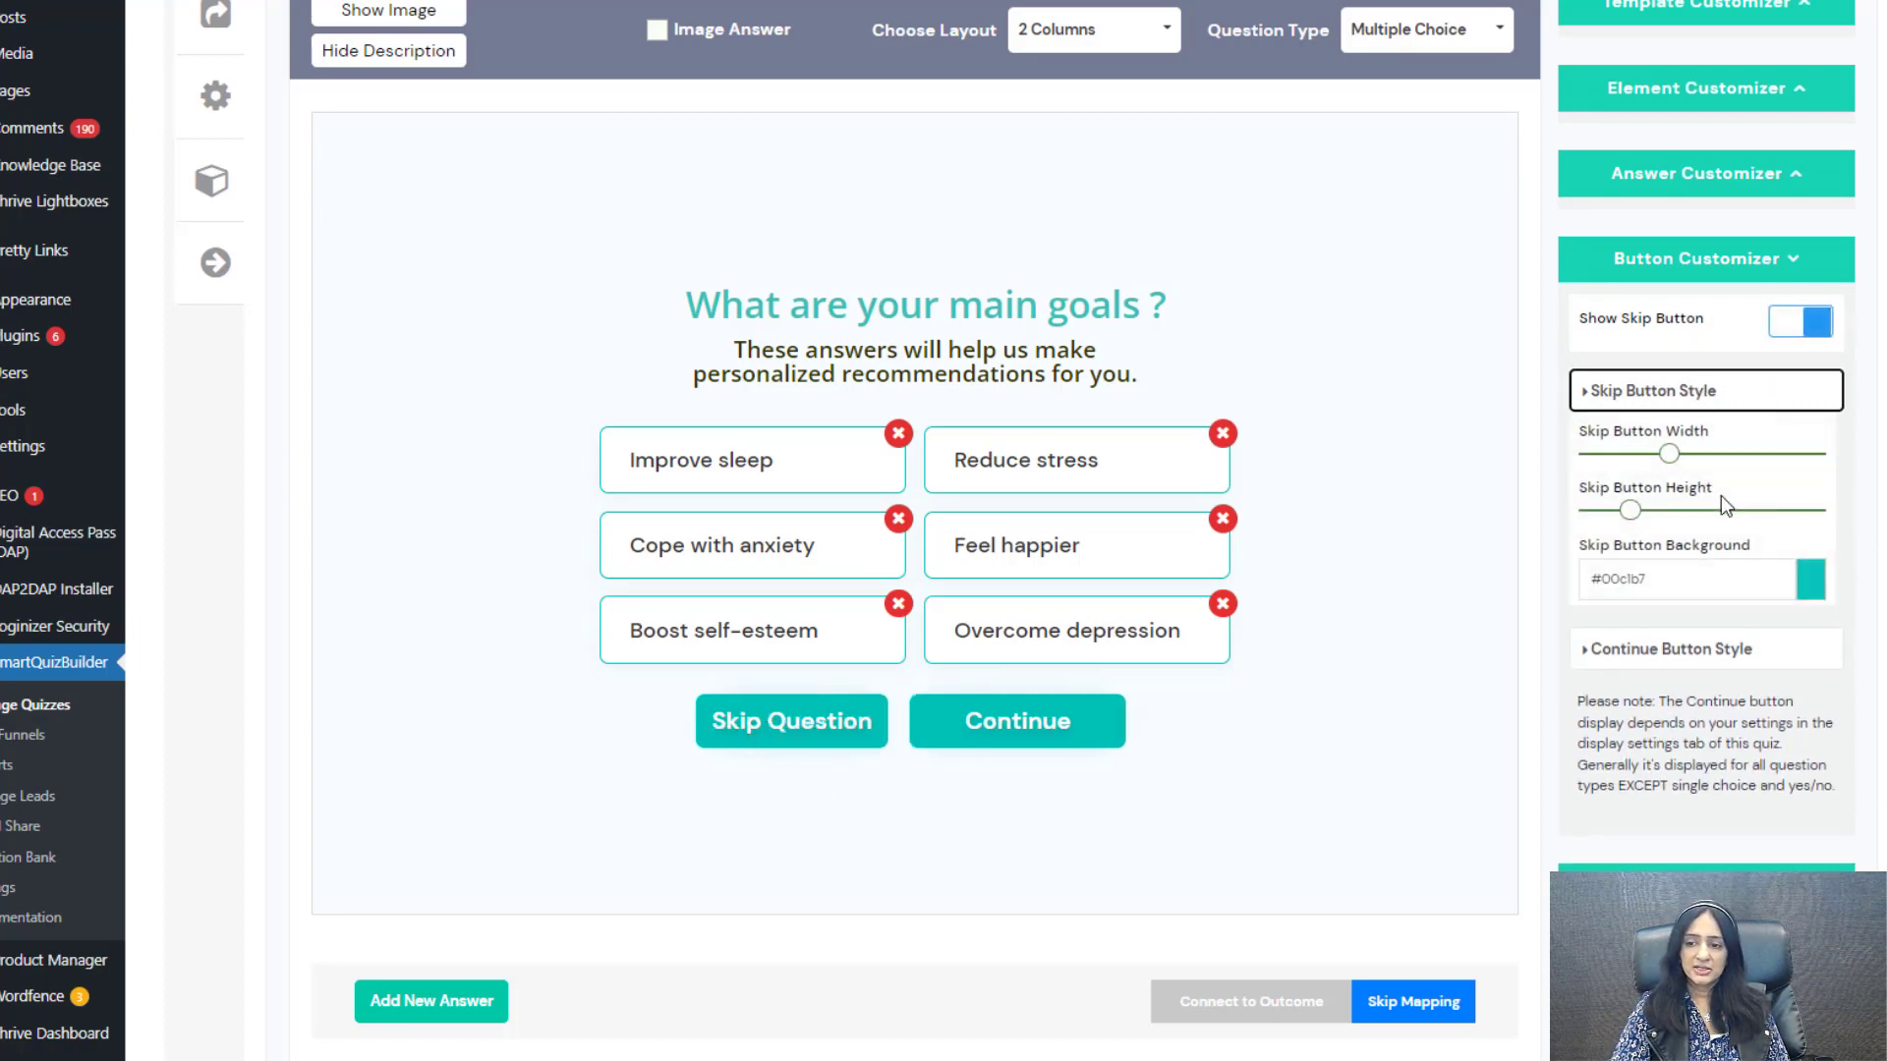
pyautogui.click(1813, 595)
pyautogui.click(1720, 649)
pyautogui.click(937, 756)
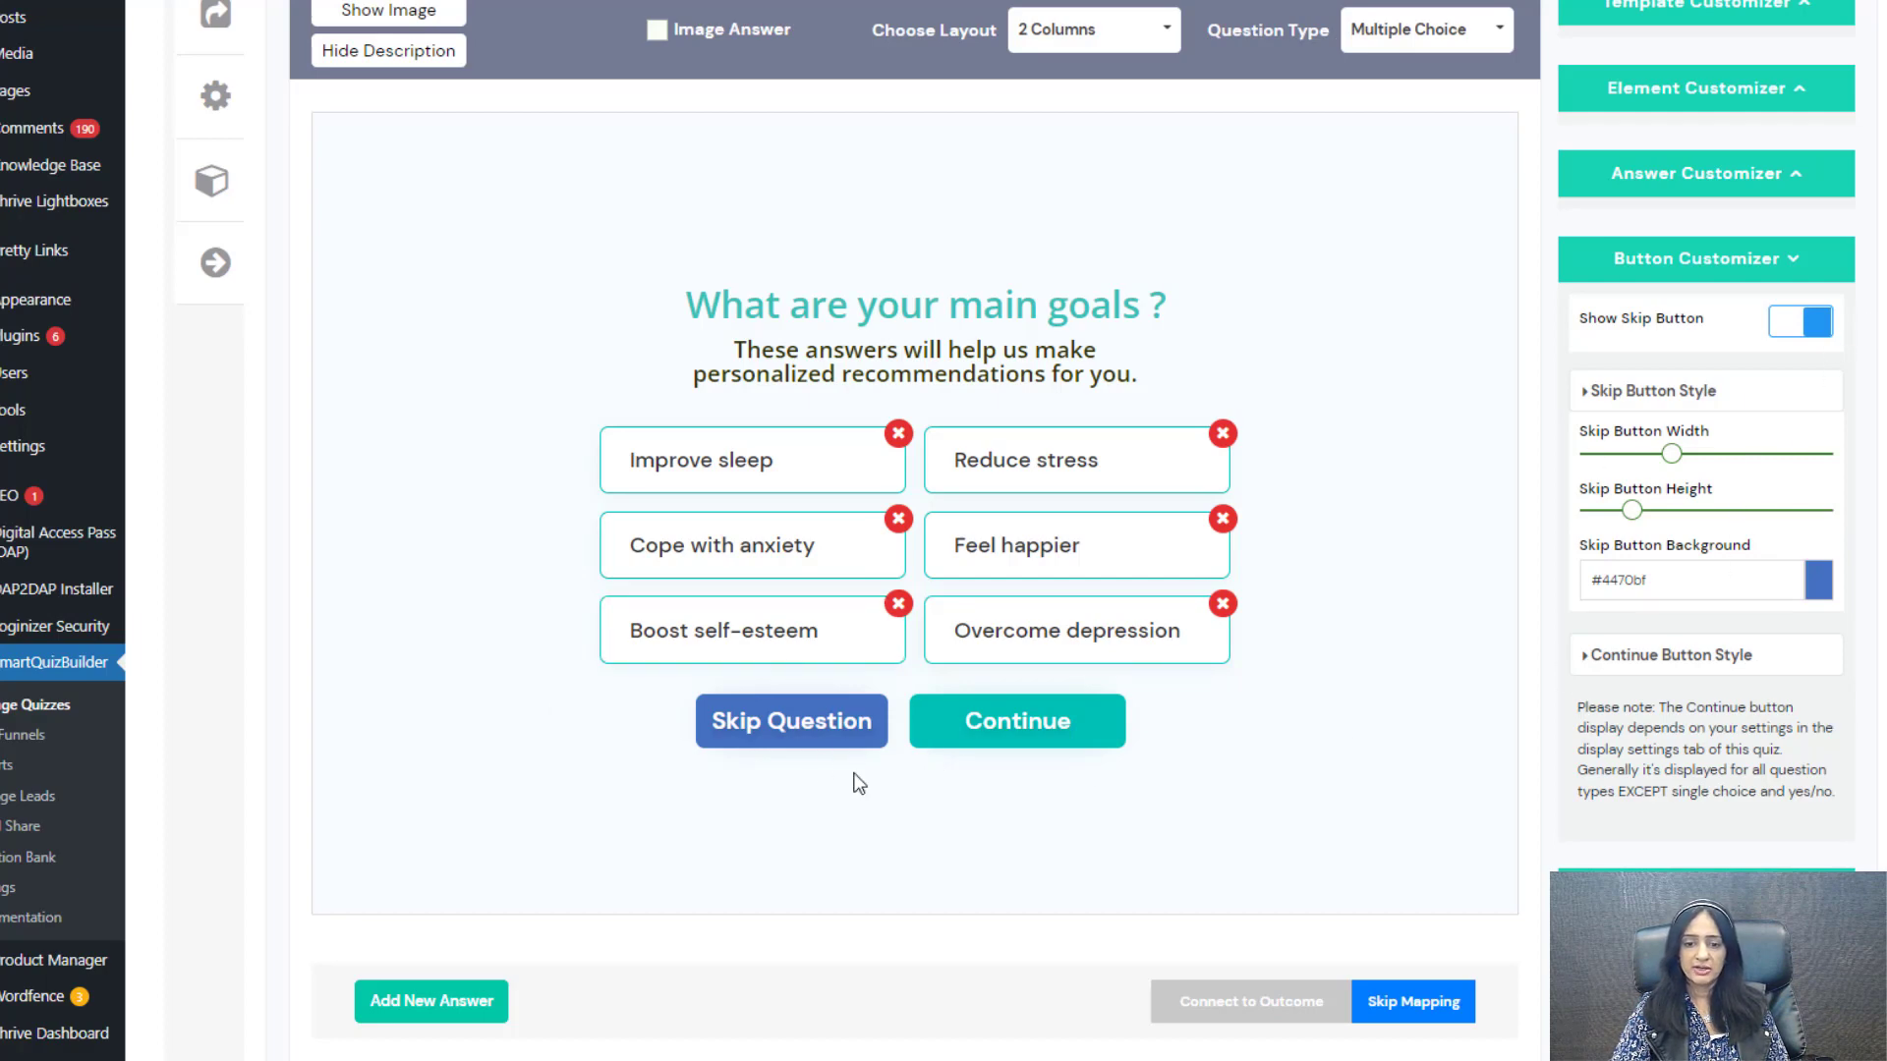
# Step: Turn off the skip button on Question 1
pyautogui.scroll(1, 548, 645)
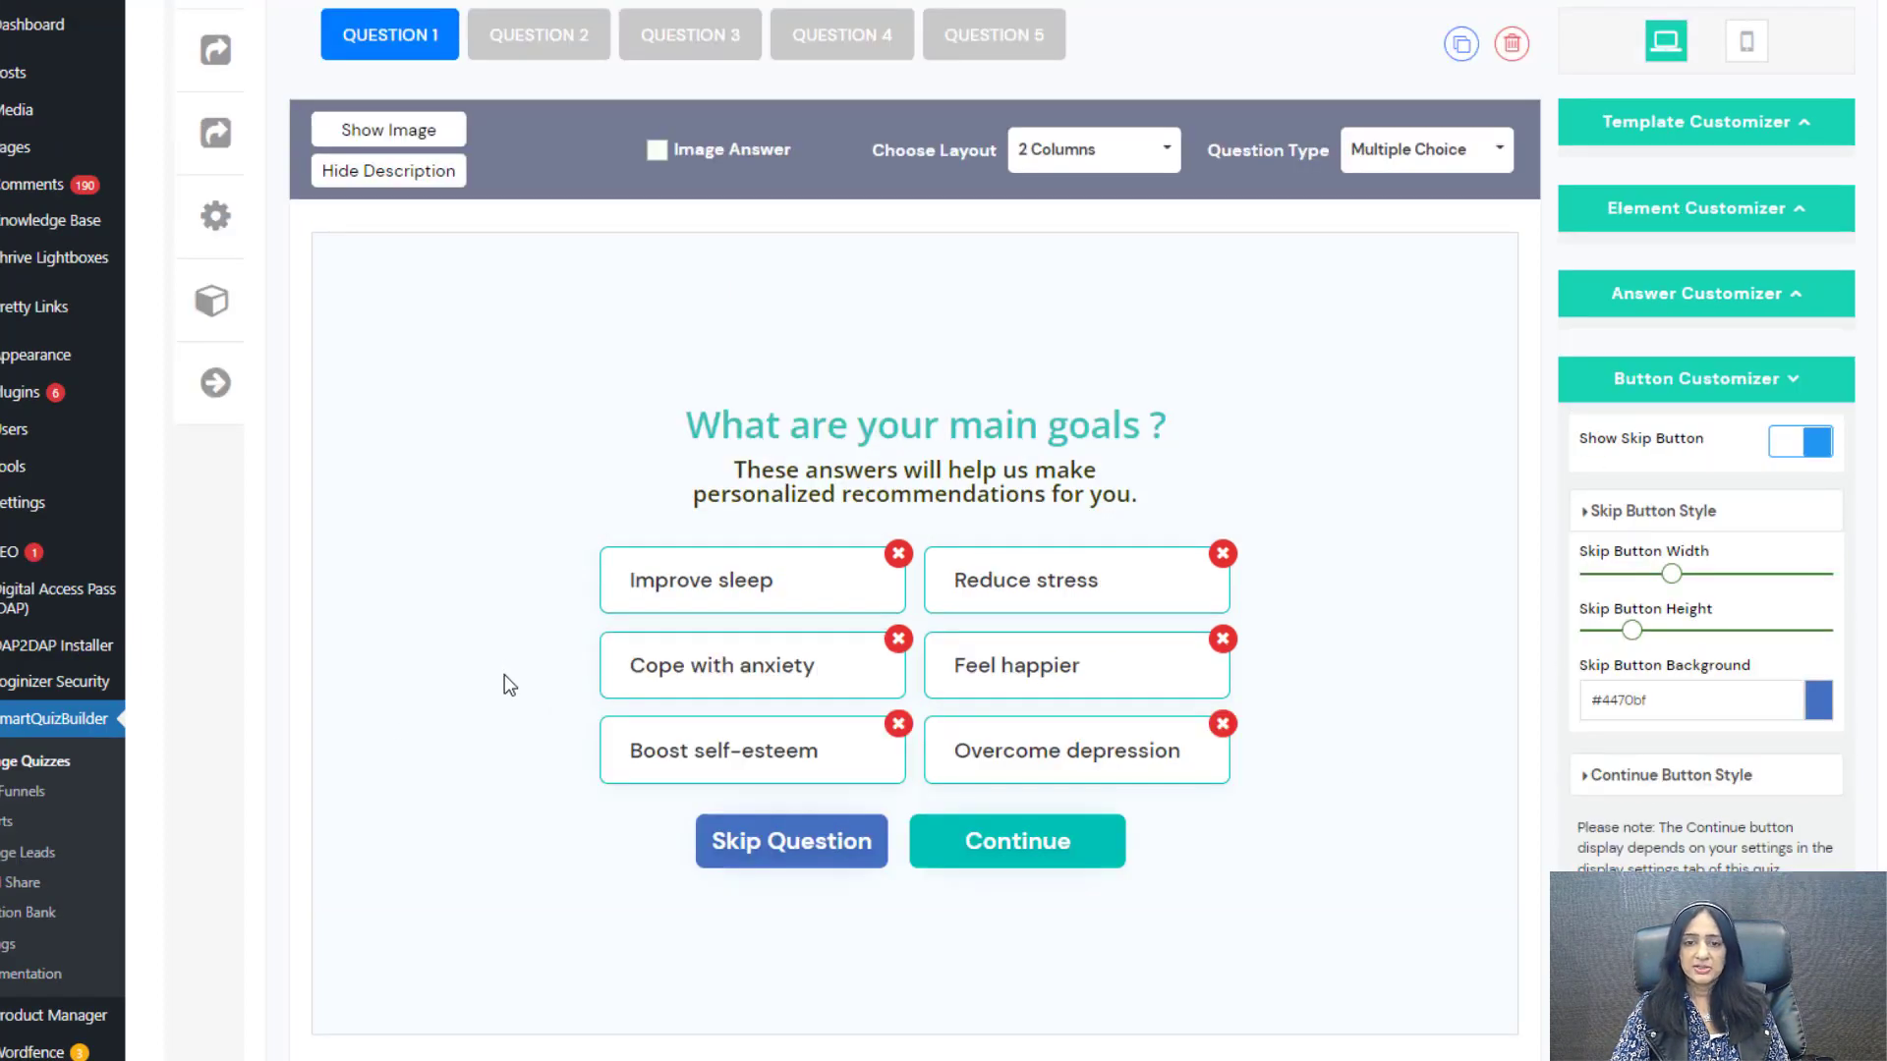
pyautogui.scroll(1, 505, 675)
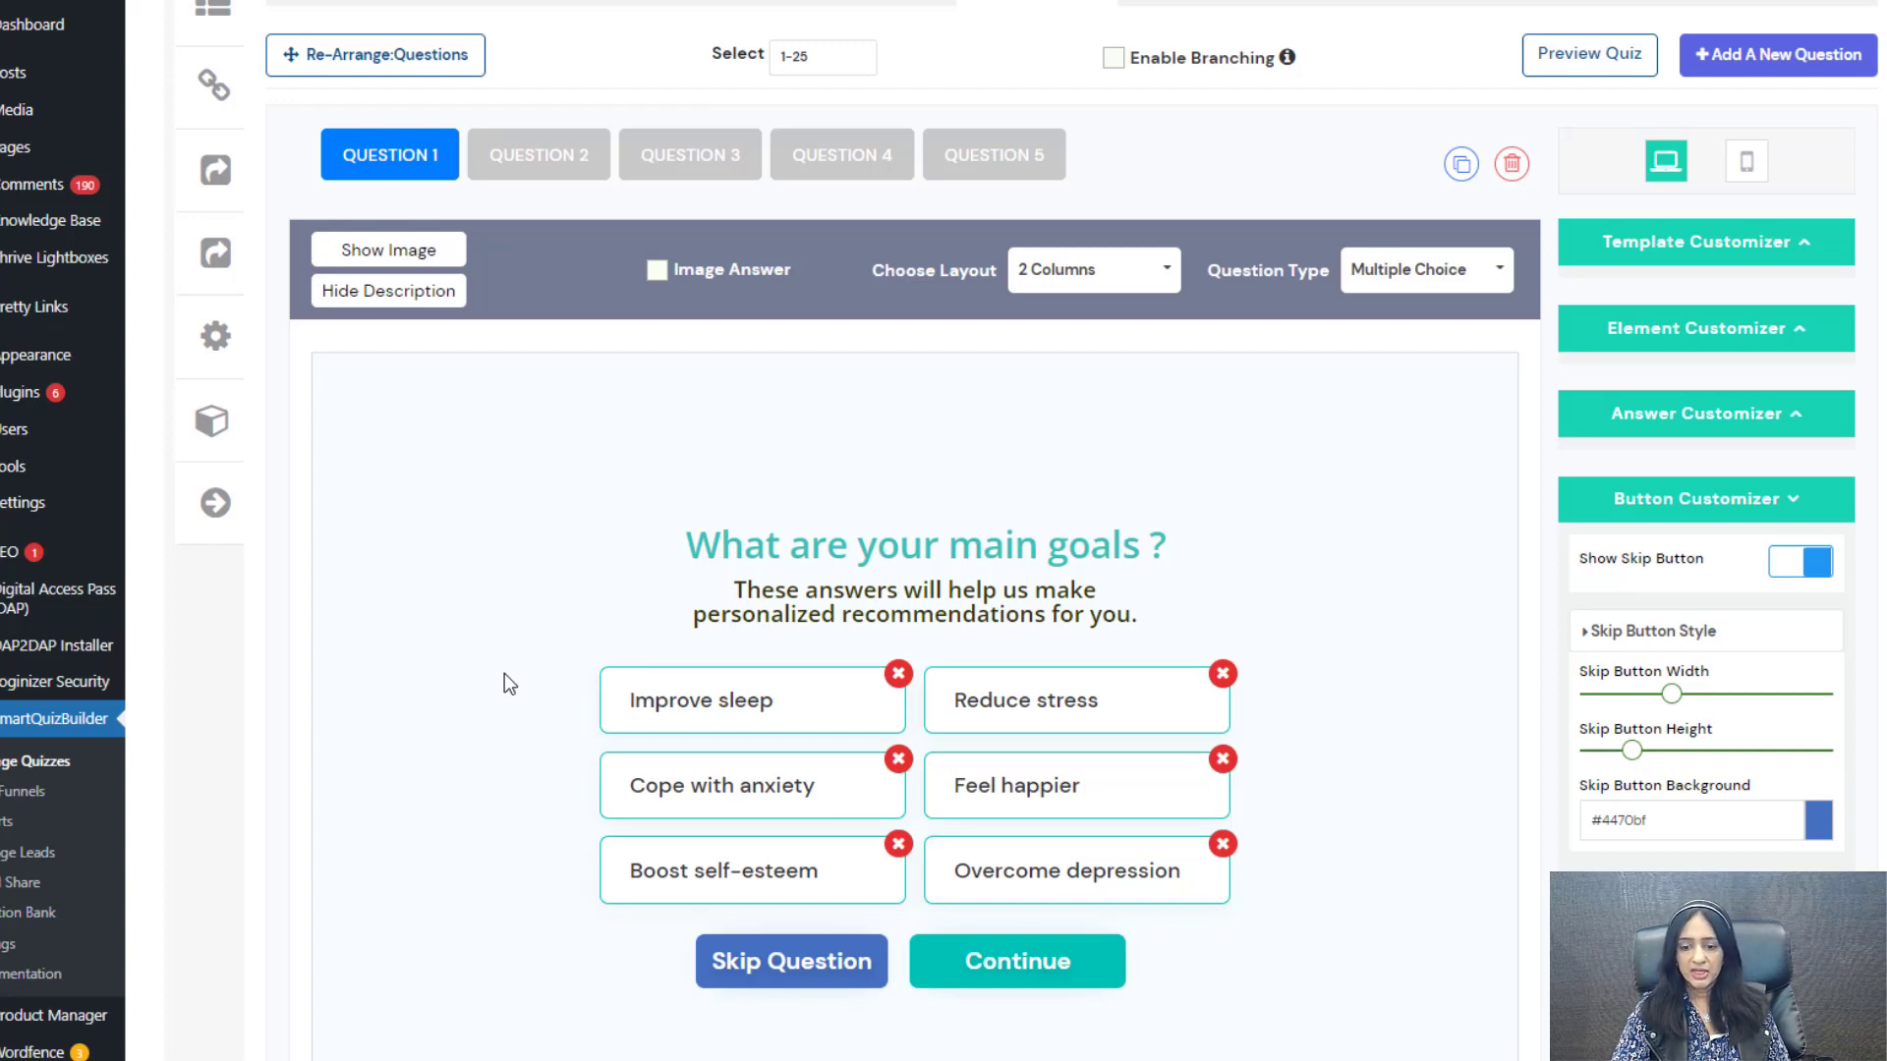
pyautogui.click(1794, 568)
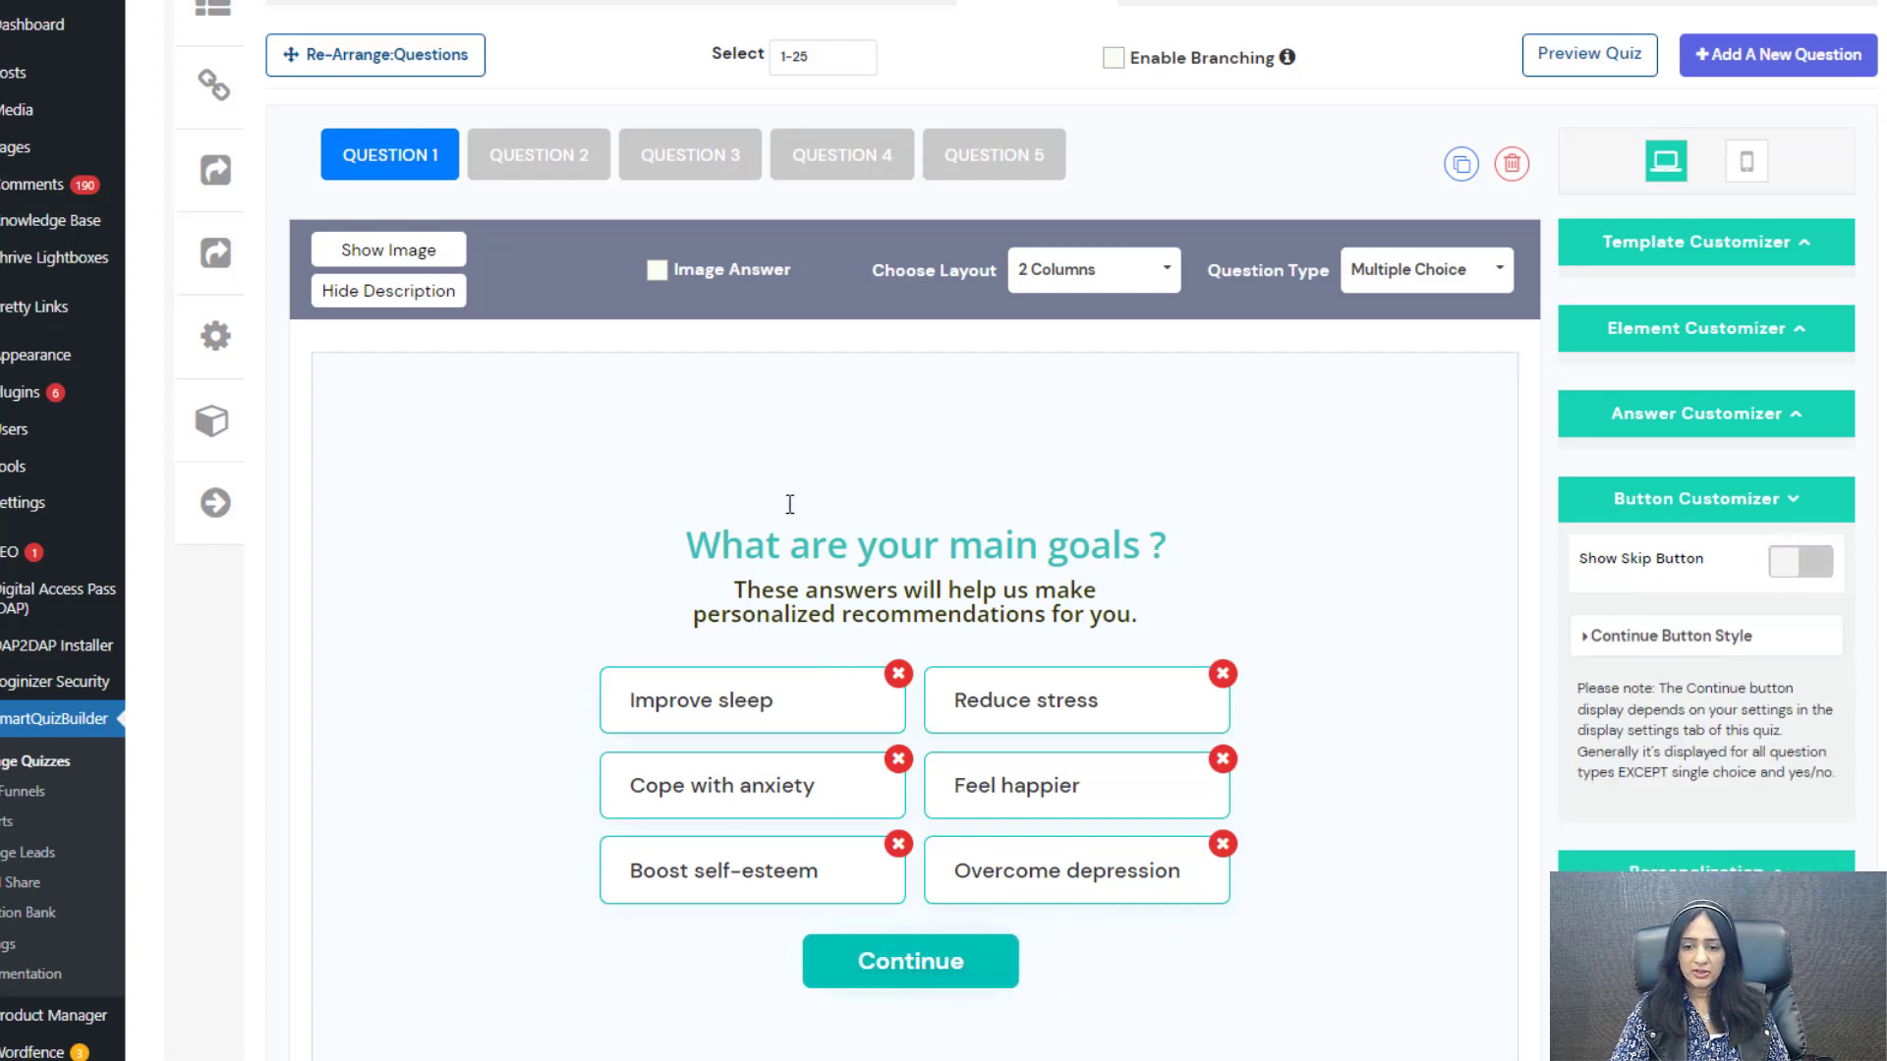
# Step: Open Question 2 and look over its statement, description and image answers
pyautogui.click(566, 165)
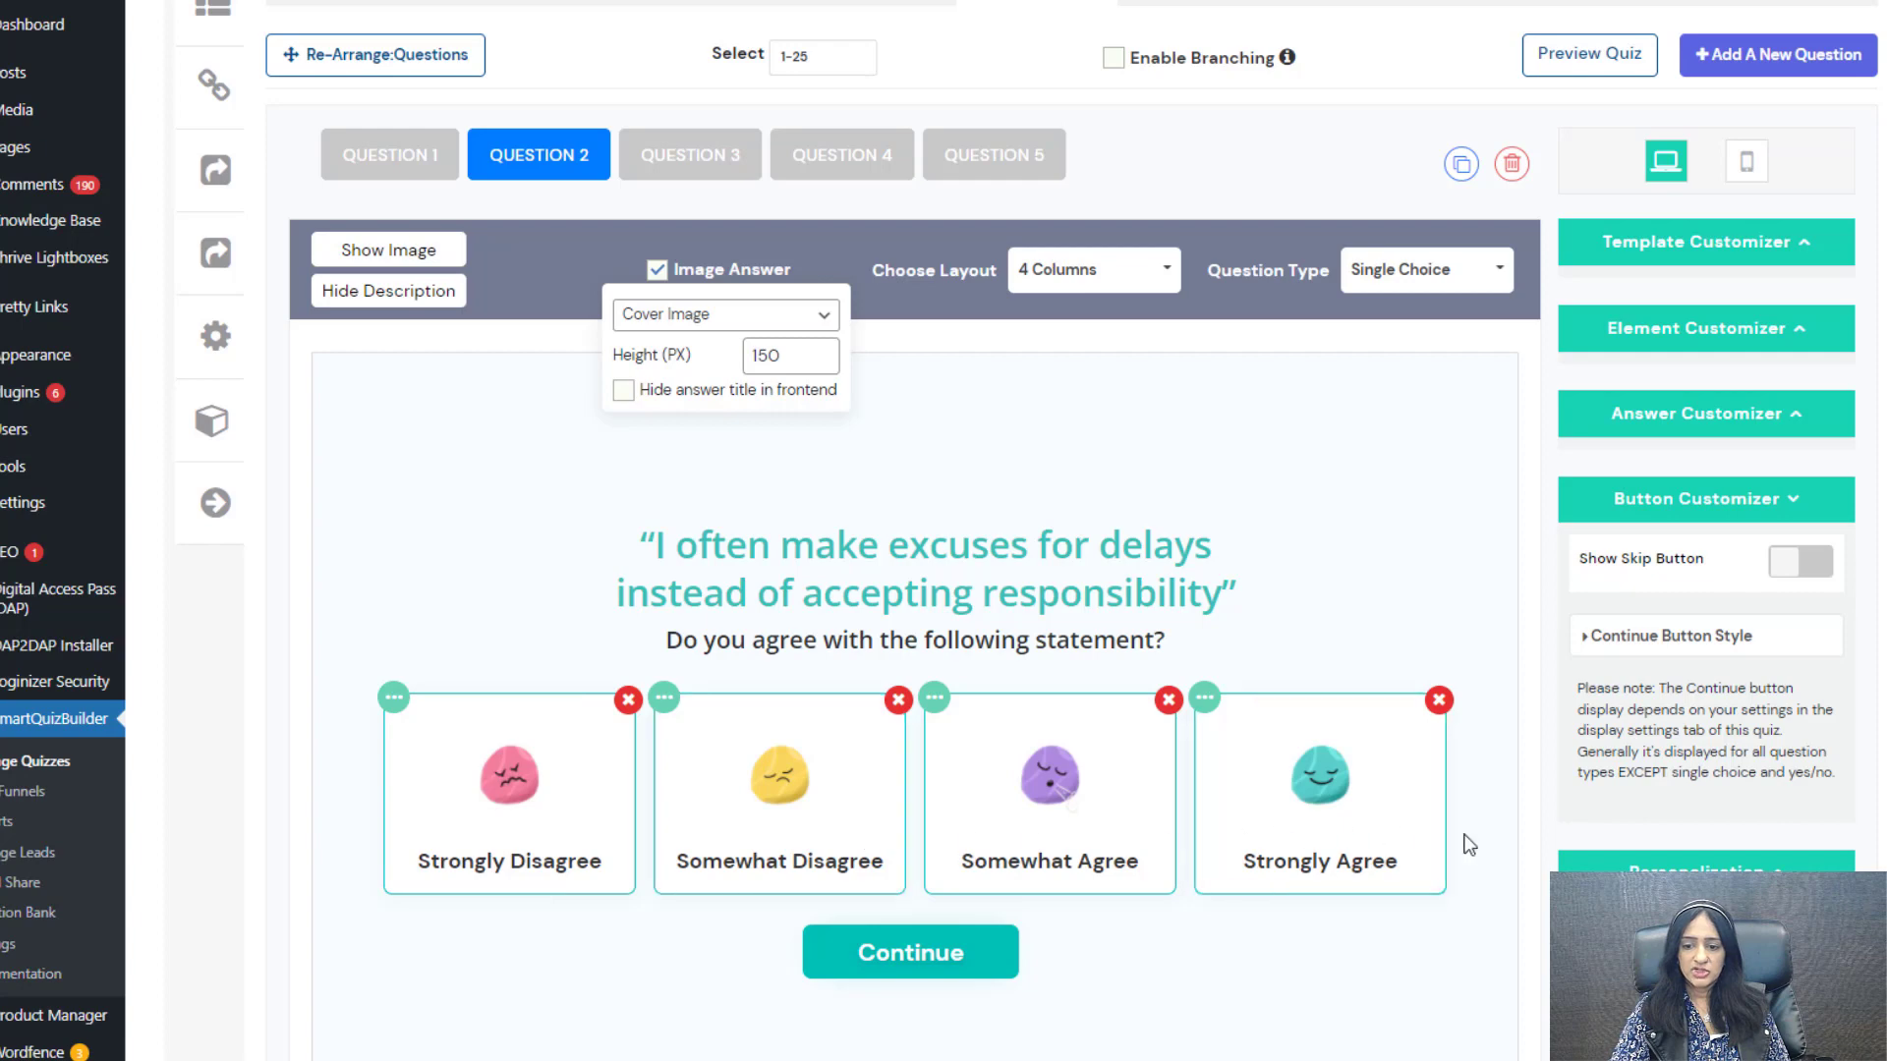
pyautogui.scroll(-1, 1453, 958)
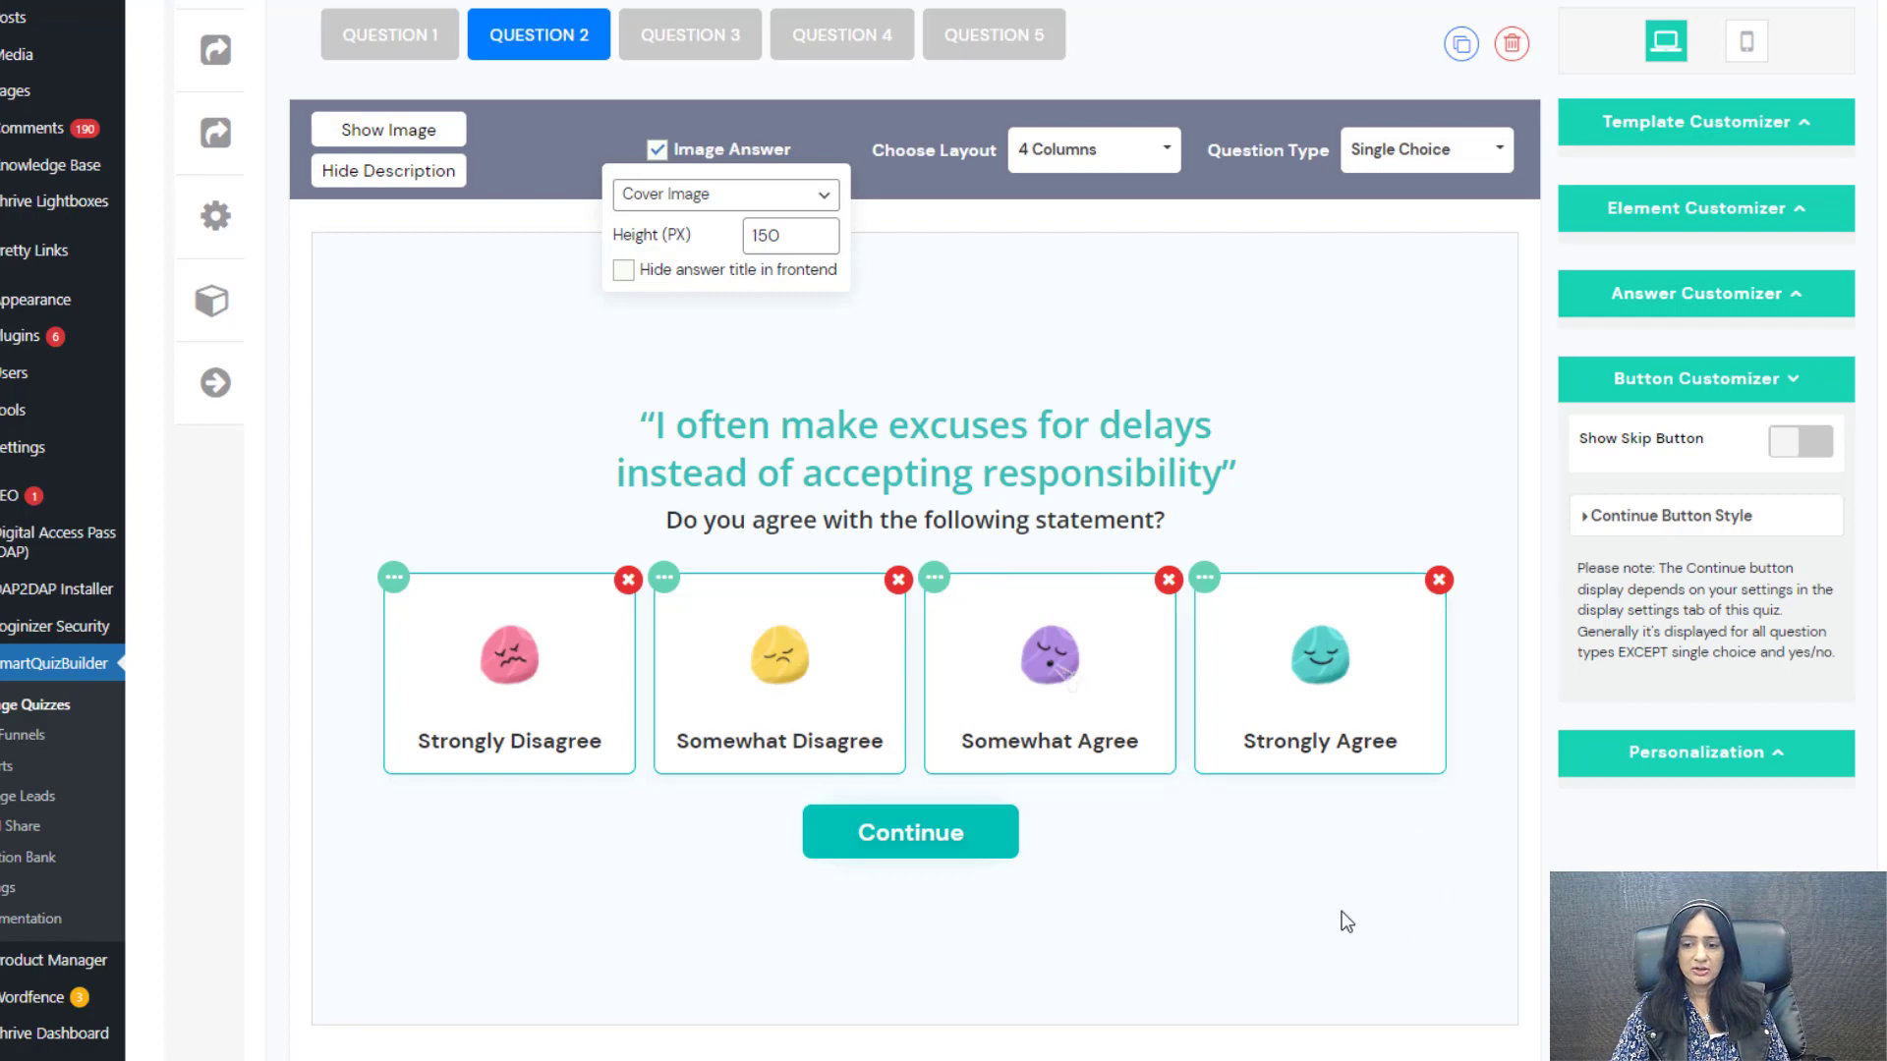
pyautogui.click(1037, 462)
pyautogui.moveTo(1272, 468); pyautogui.dragTo(617, 486)
pyautogui.click(635, 960)
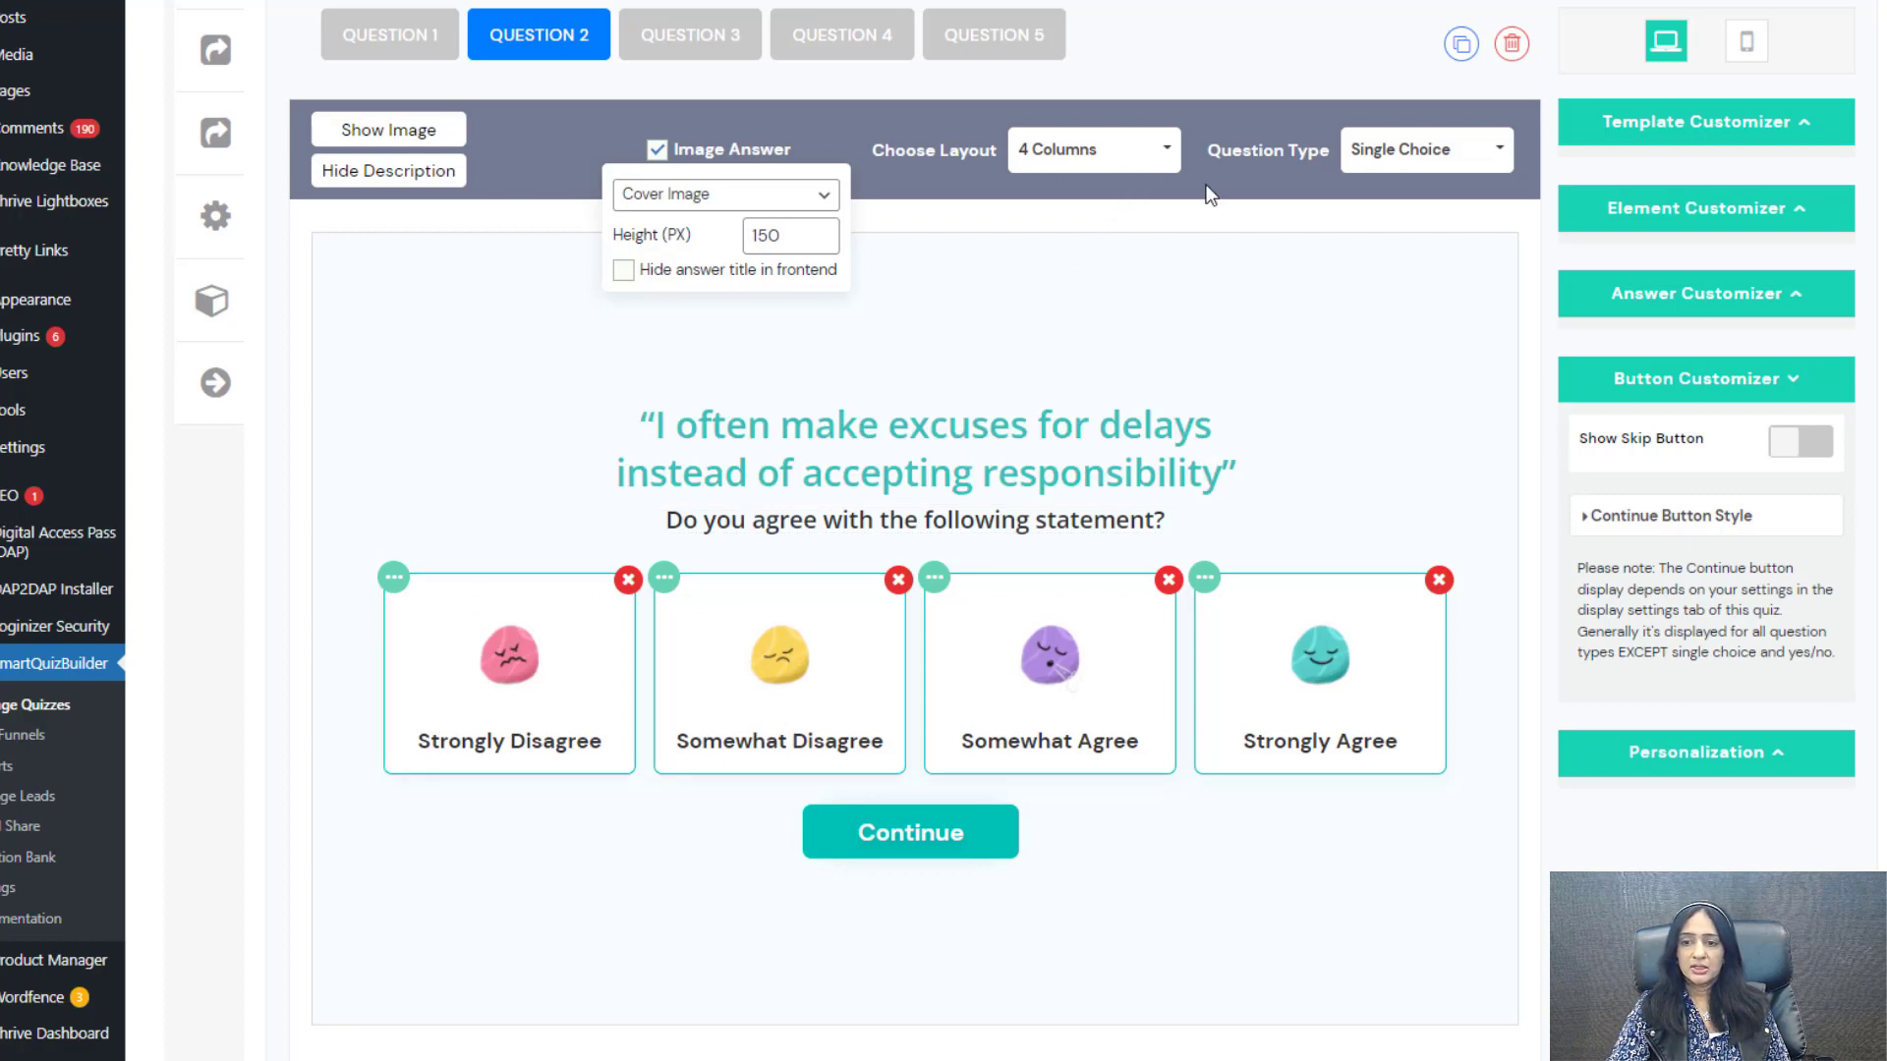
# Step: Try the 2 Columns and 3 Columns answer layouts on Question 2 and return it to 4 Columns
pyautogui.click(1119, 148)
pyautogui.click(1085, 221)
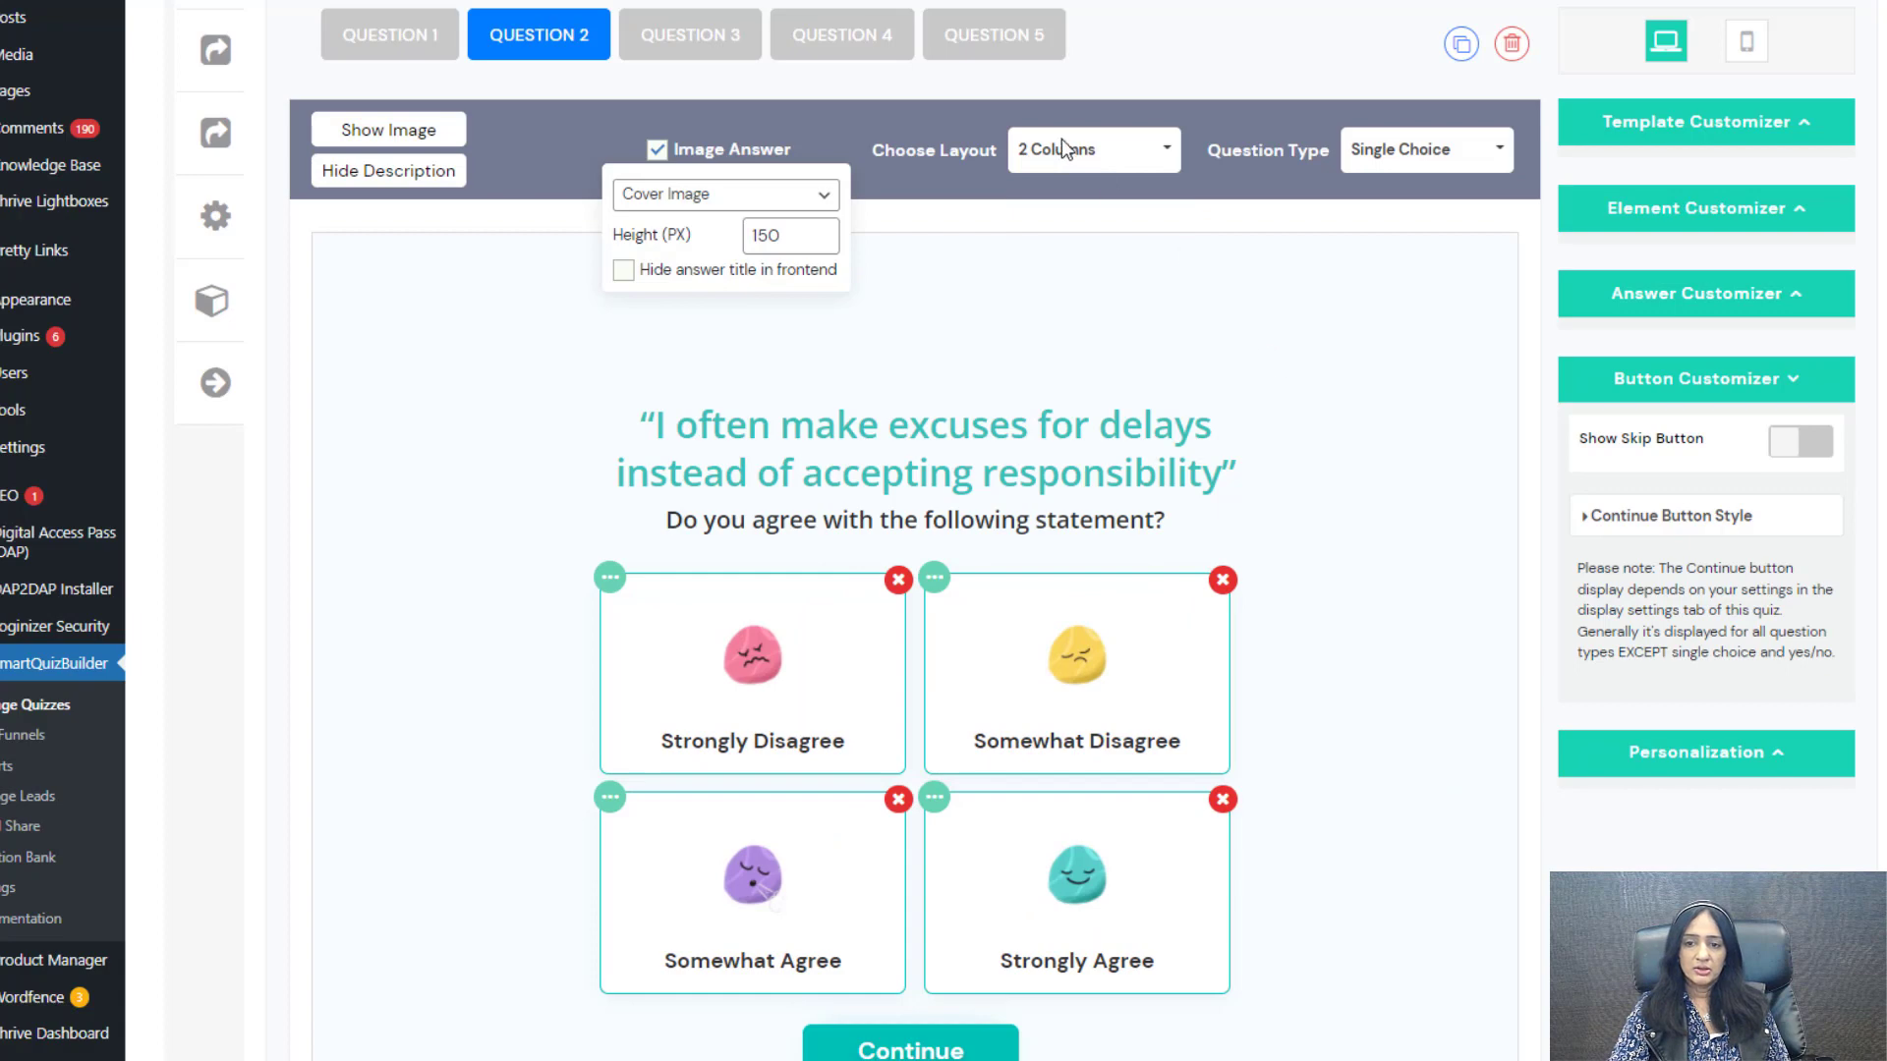
pyautogui.click(1081, 162)
pyautogui.click(1081, 246)
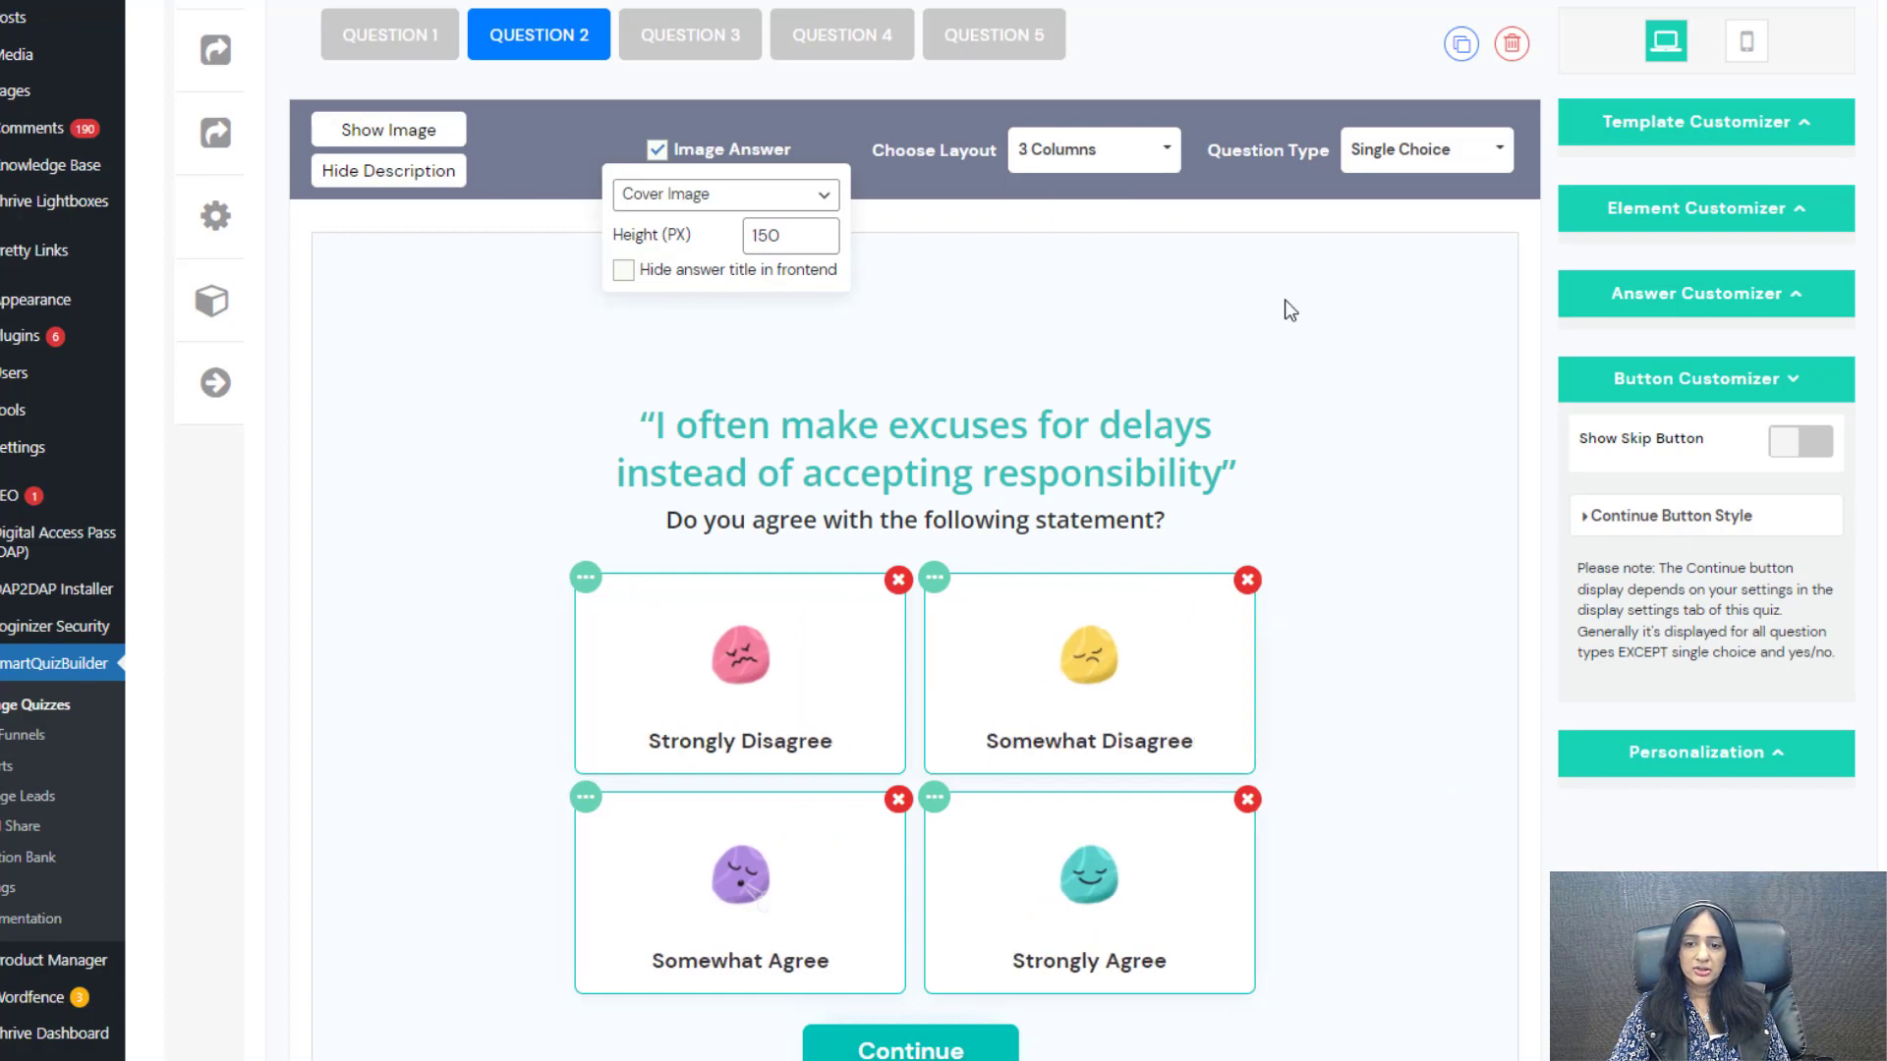
pyautogui.click(1123, 149)
pyautogui.click(1062, 340)
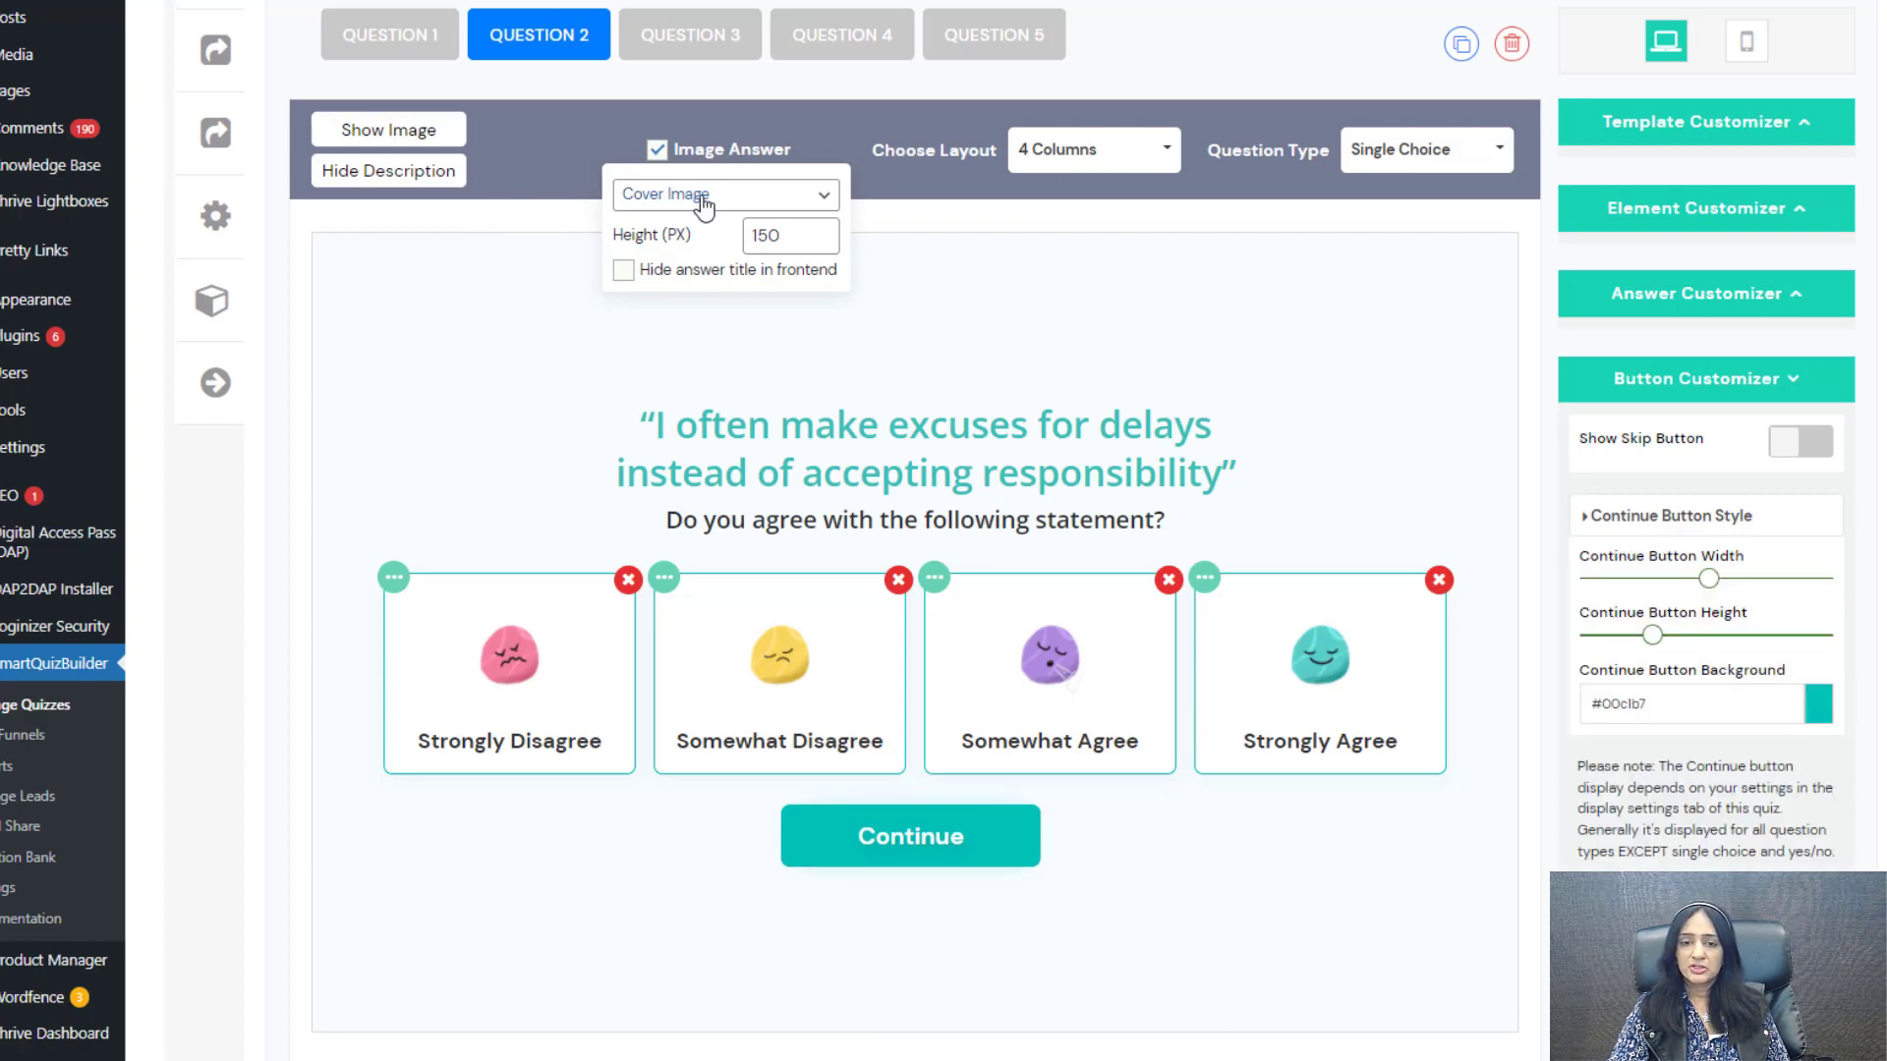
# Step: Try a height of 160 px for Question 2's cover image answers and bring it down to 143 px
pyautogui.click(822, 229)
pyautogui.click(822, 229)
pyautogui.click(821, 229)
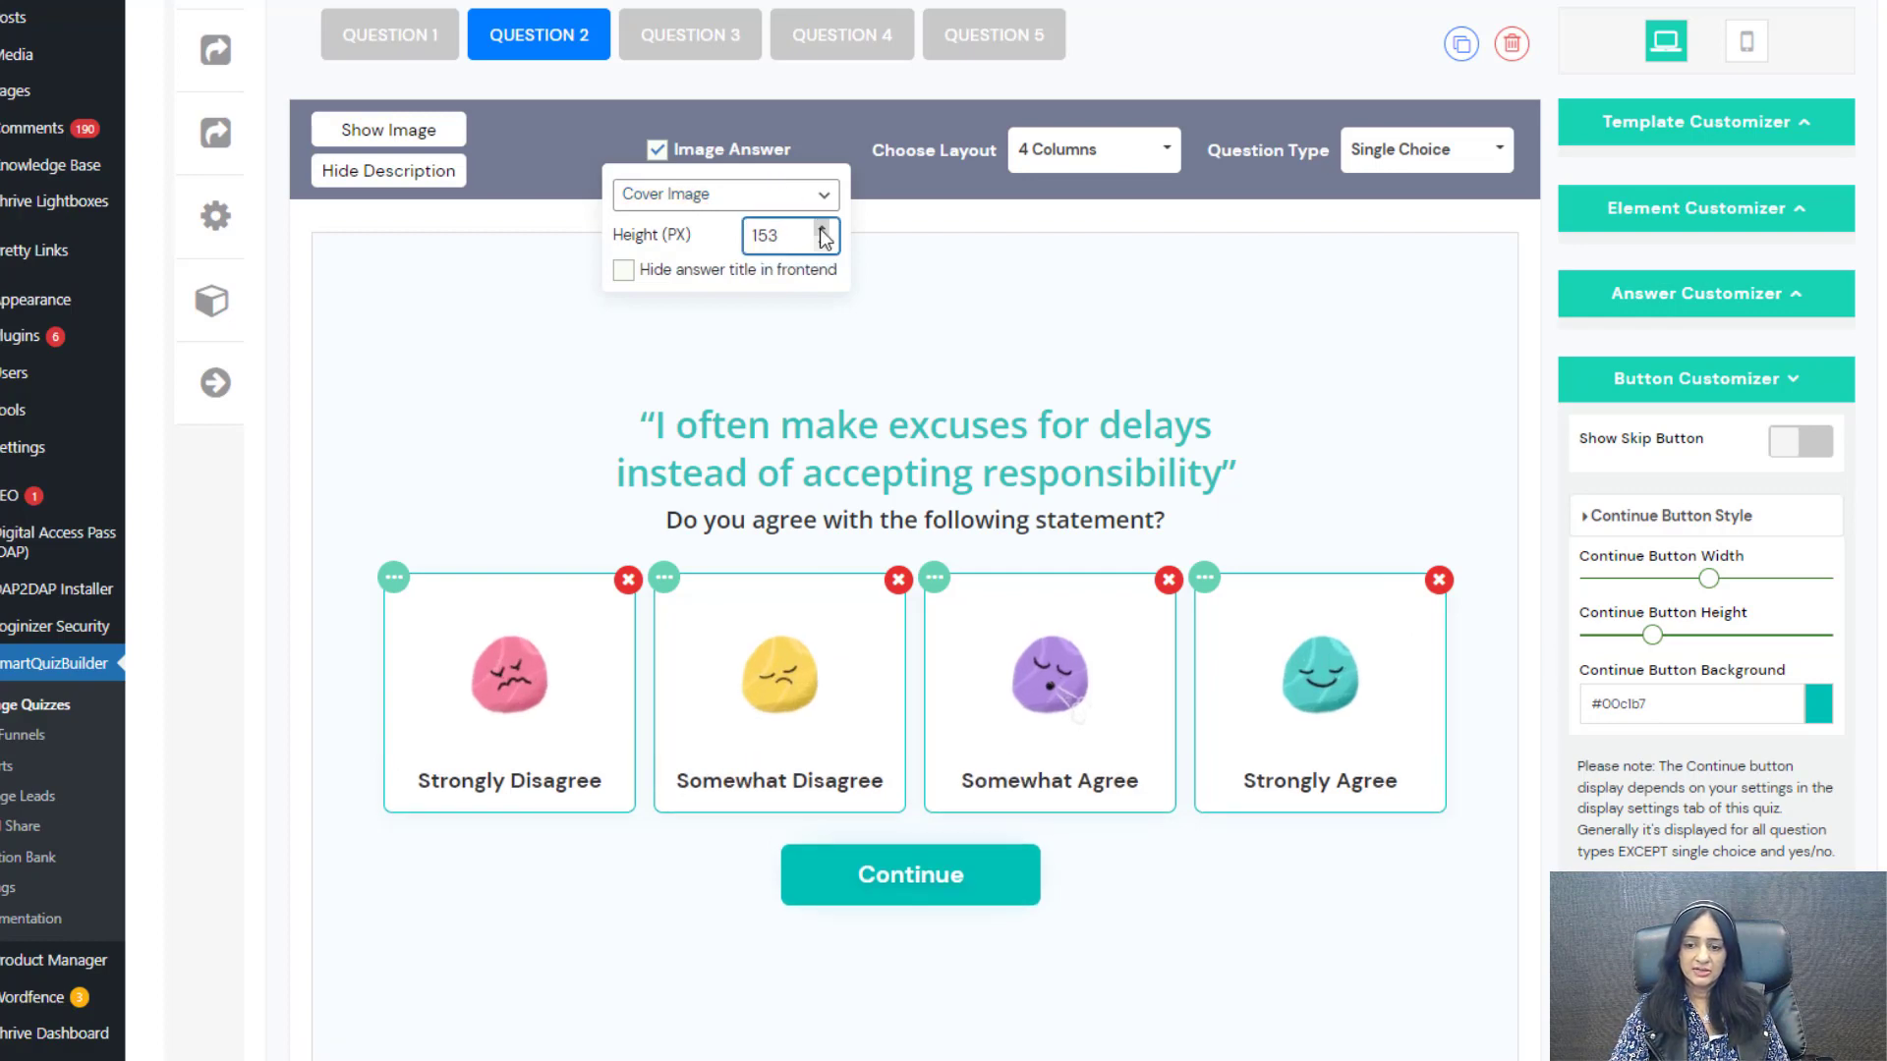
pyautogui.click(822, 229)
pyautogui.click(822, 229)
pyautogui.click(821, 229)
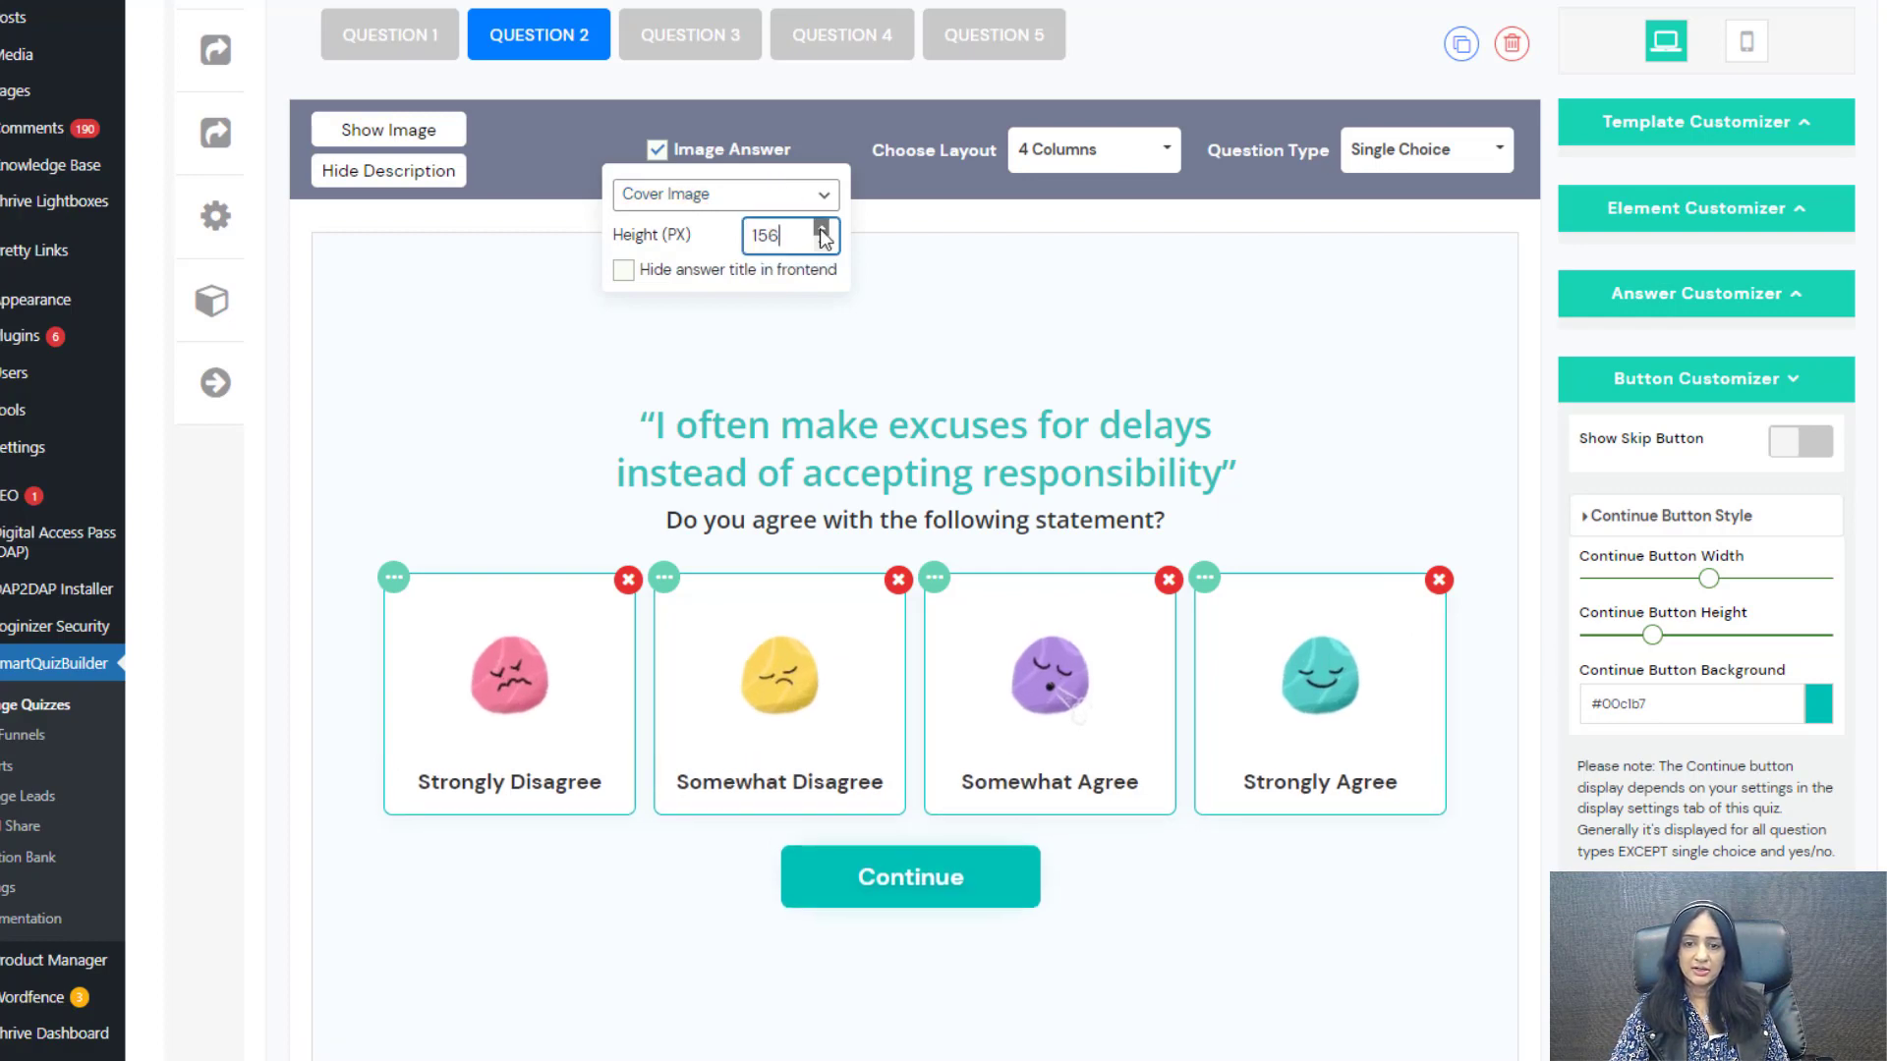
pyautogui.click(664, 206)
pyautogui.click(717, 232)
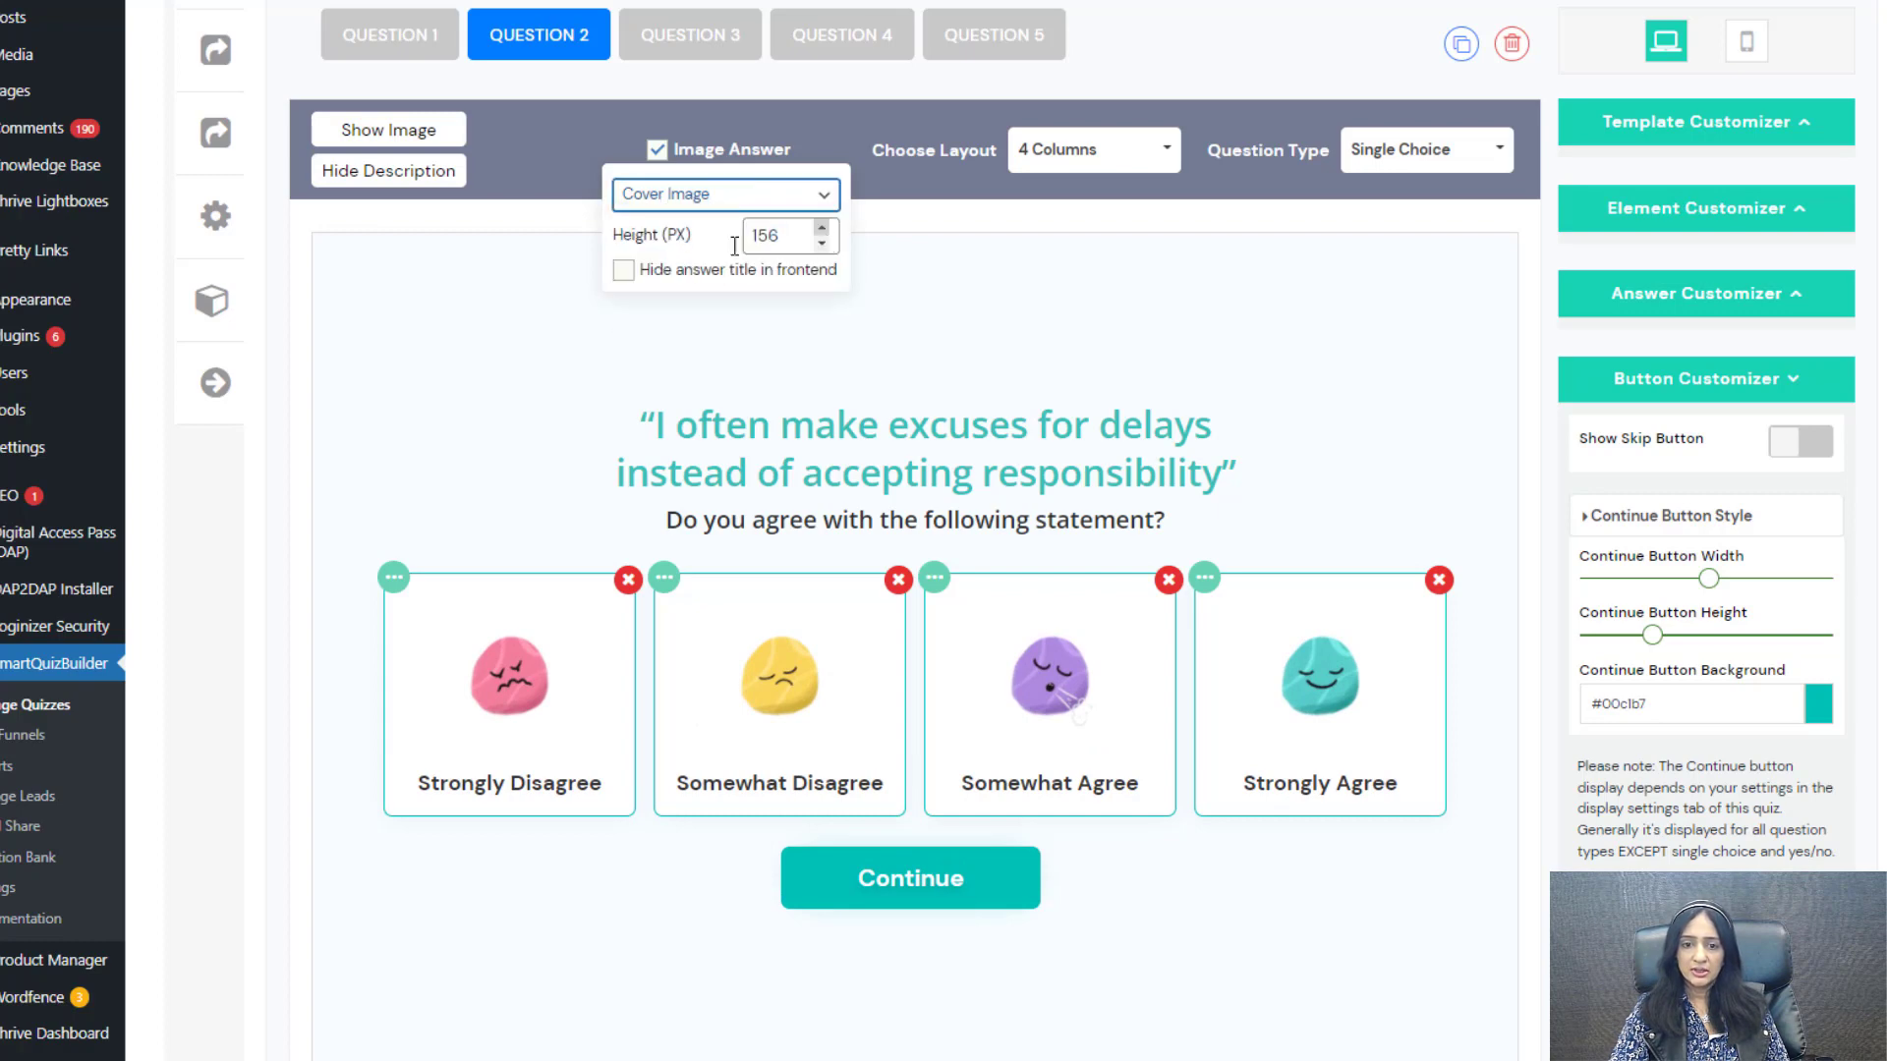
pyautogui.click(823, 230)
pyautogui.click(823, 230)
pyautogui.click(823, 229)
pyautogui.click(822, 230)
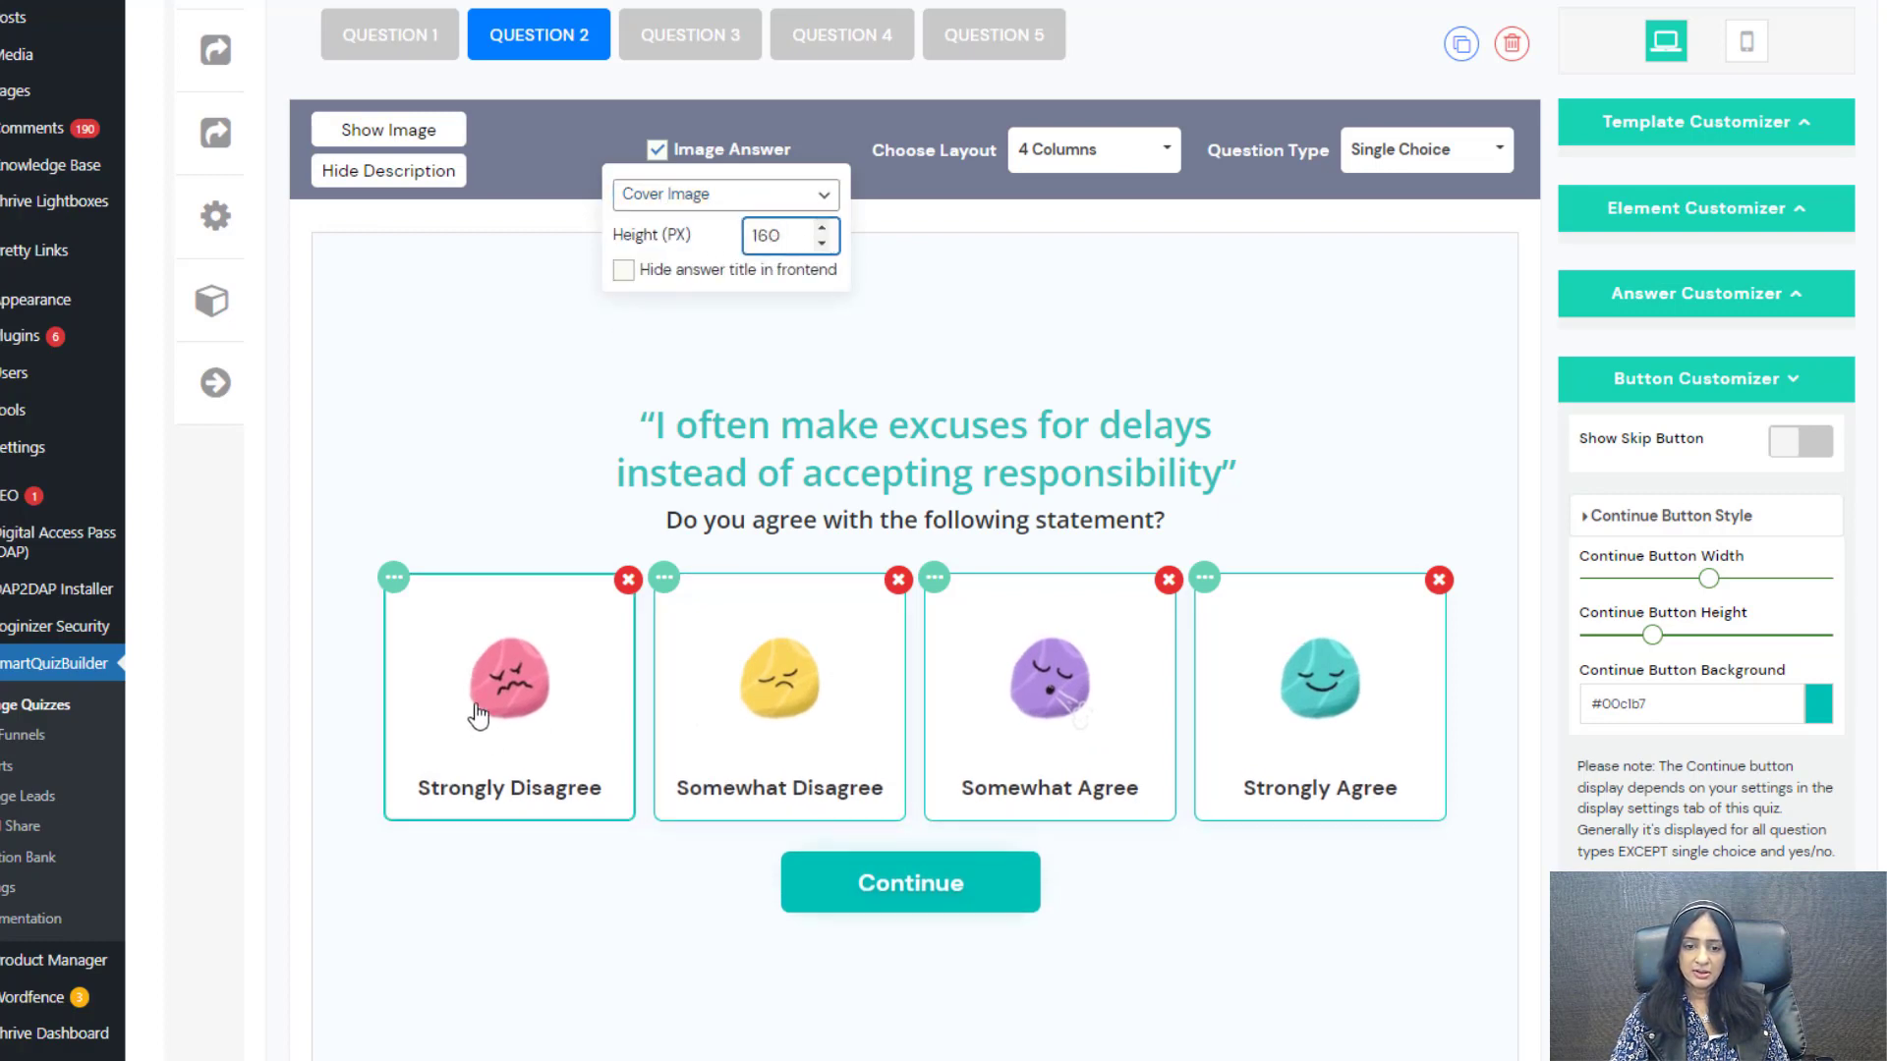
pyautogui.click(497, 678)
pyautogui.press('Escape')
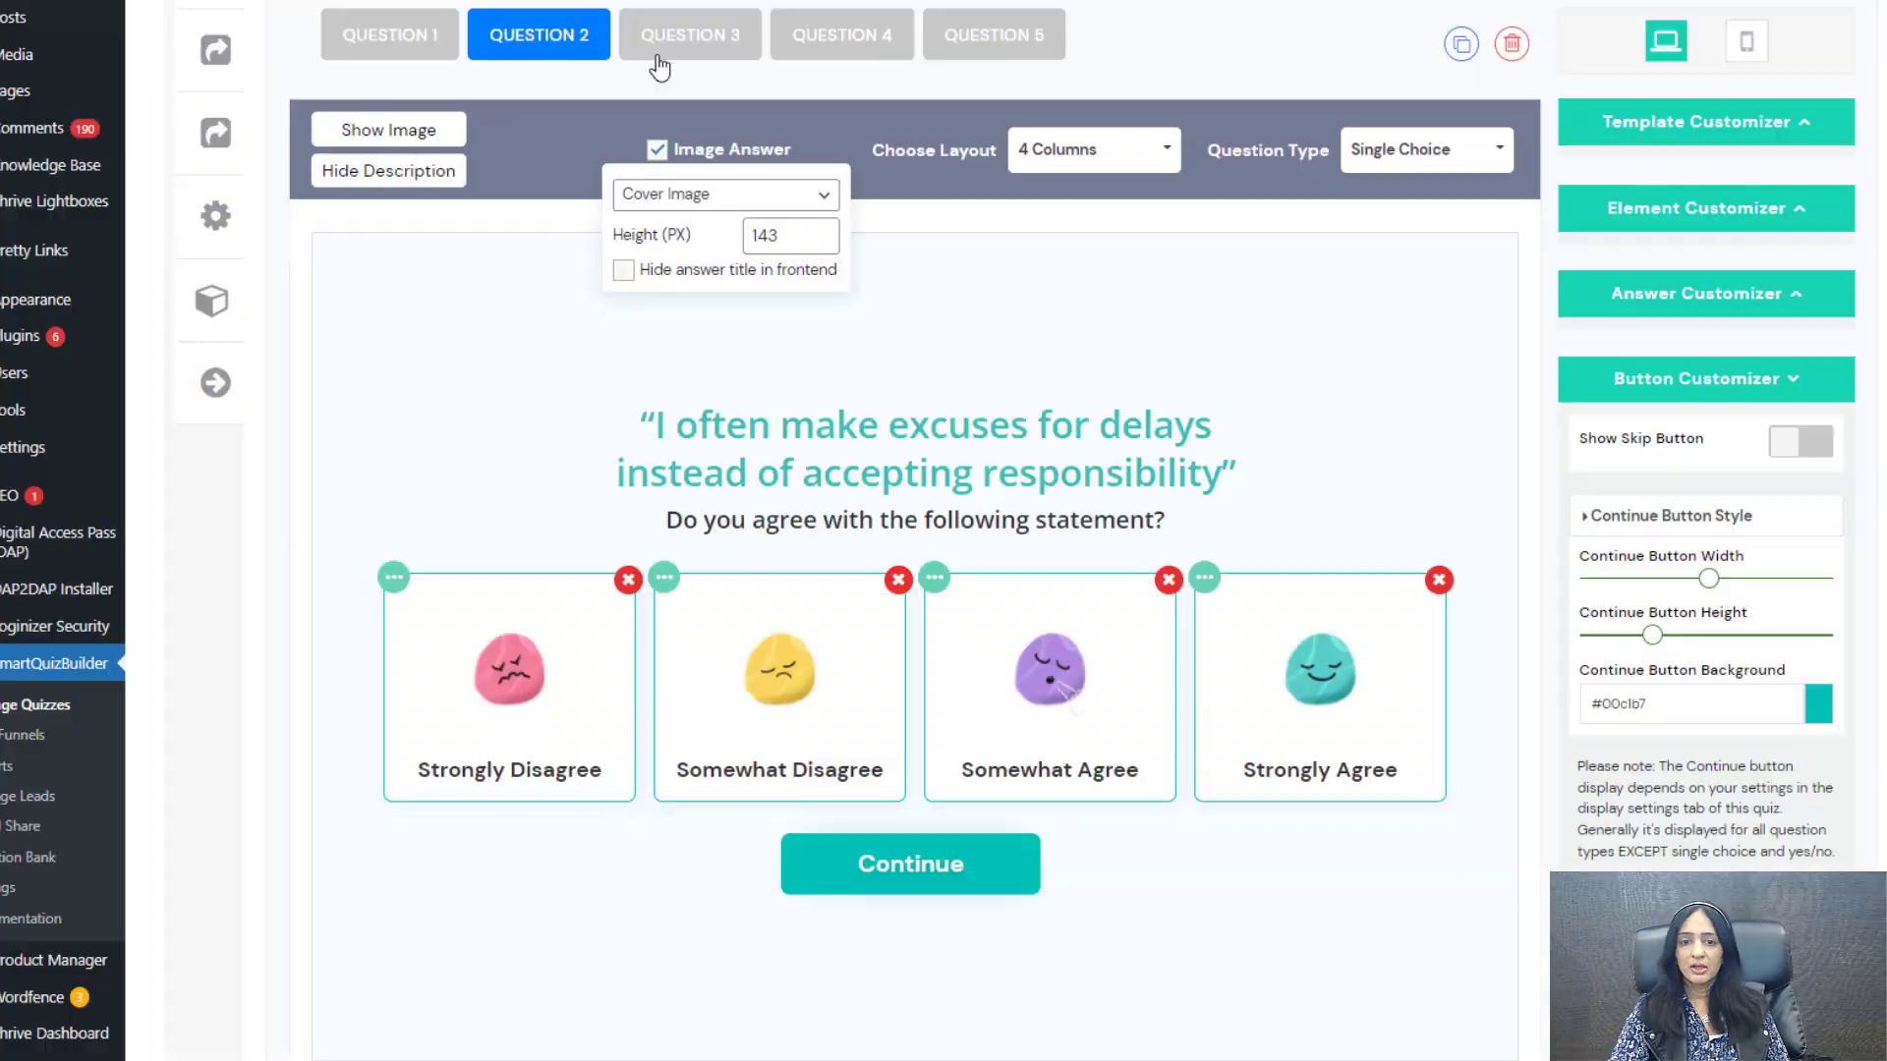
# Step: Open Question 3, show its description and hide it again
pyautogui.click(657, 61)
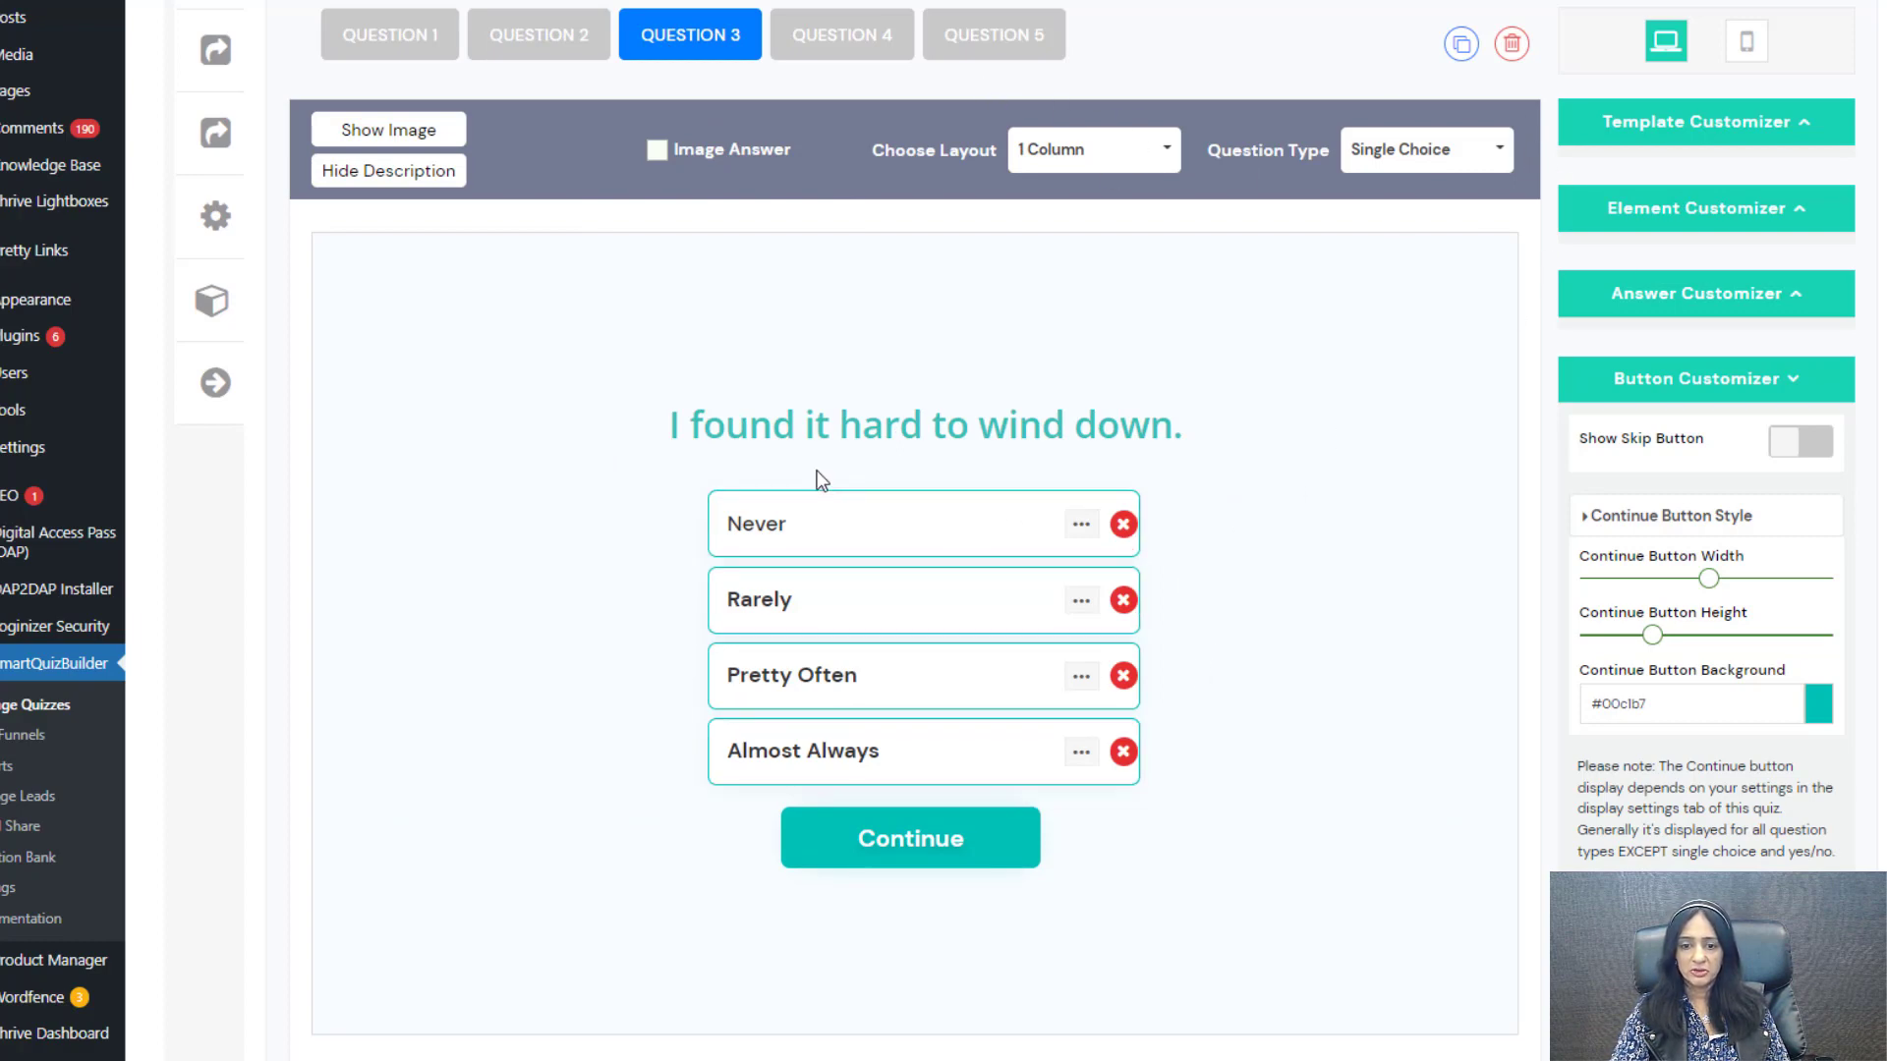
pyautogui.click(723, 439)
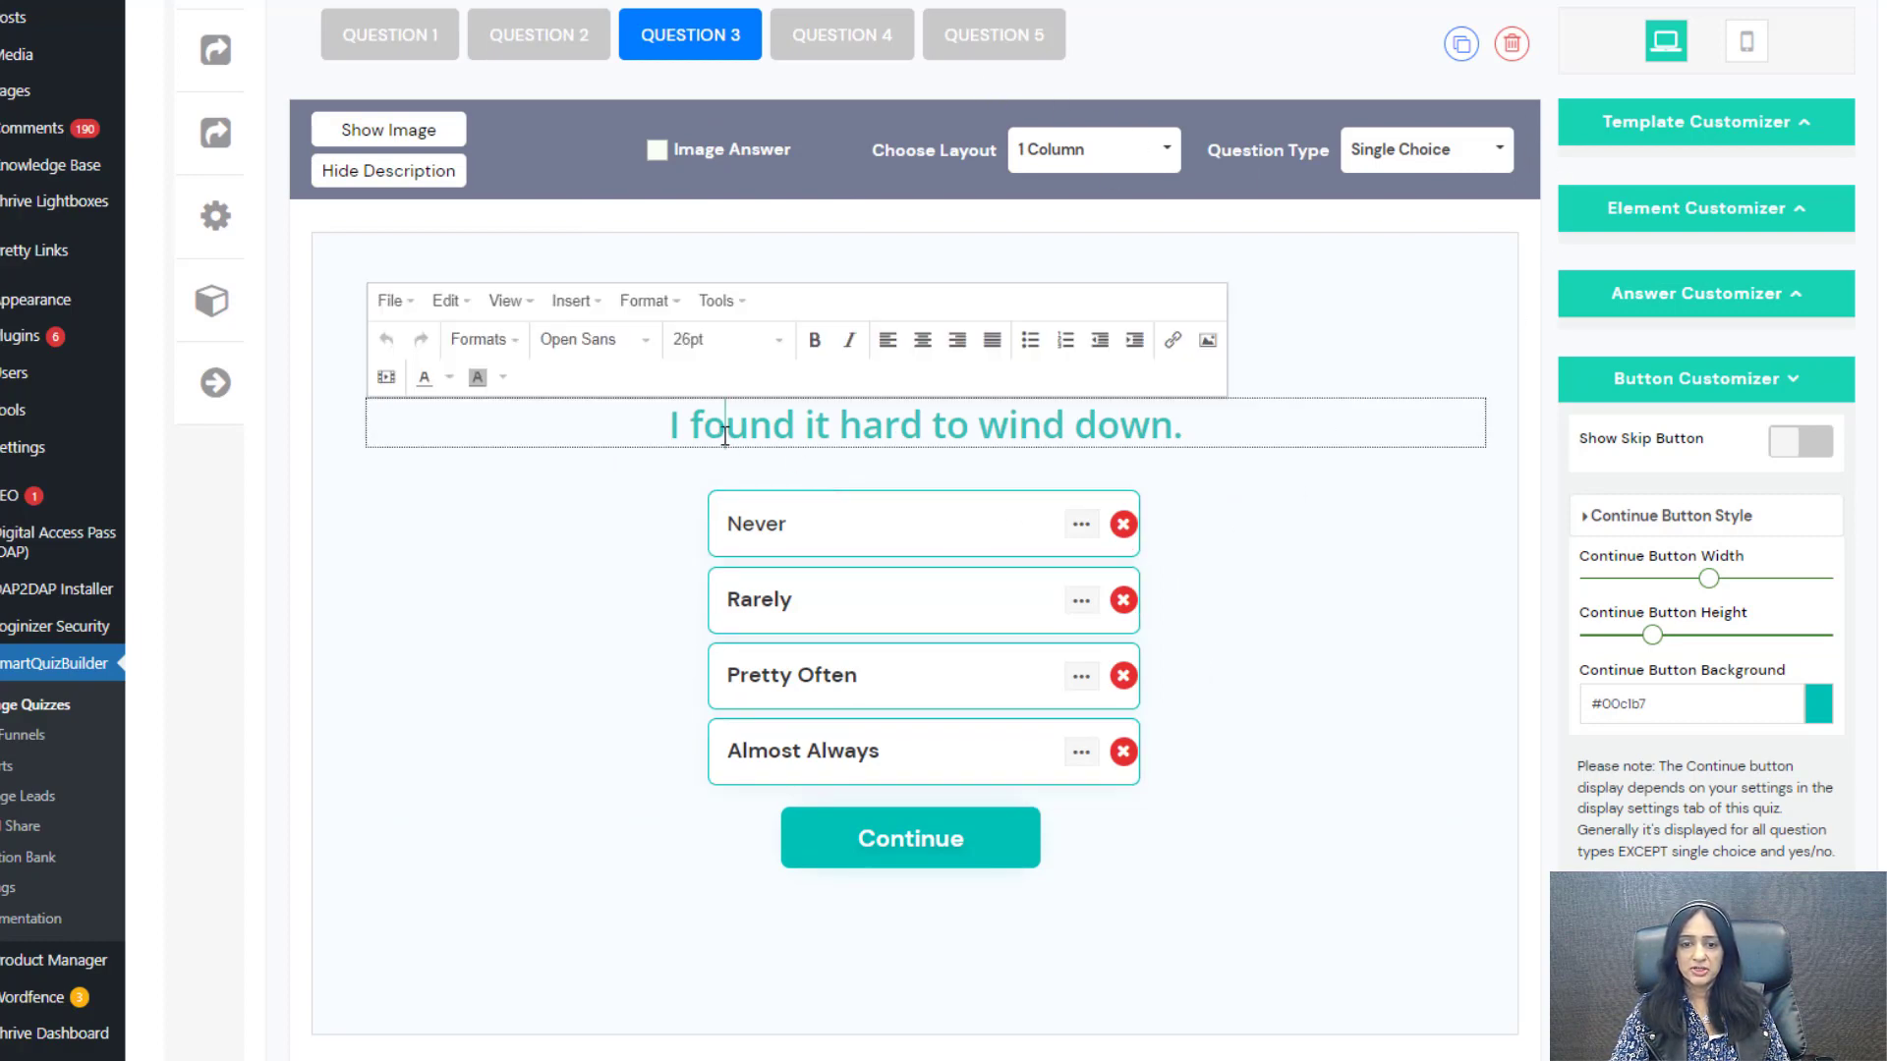
pyautogui.click(403, 174)
pyautogui.click(403, 174)
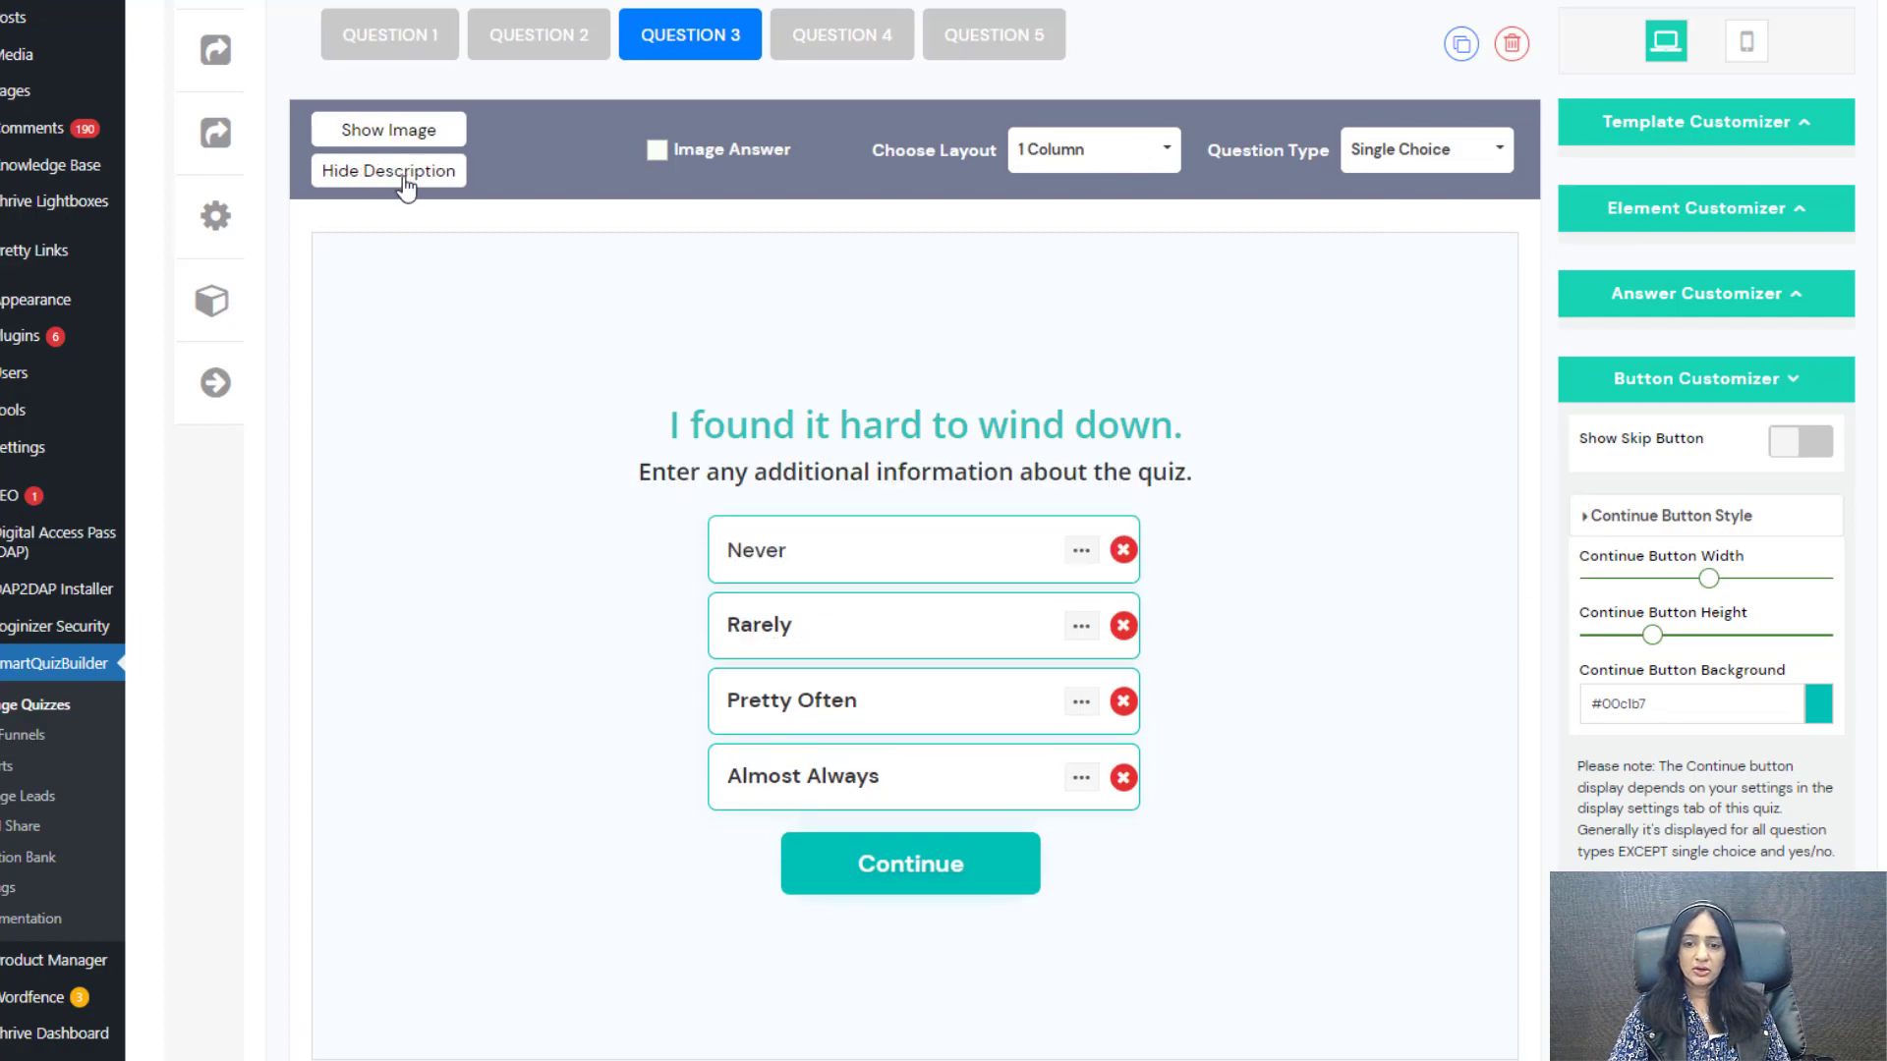
pyautogui.click(362, 181)
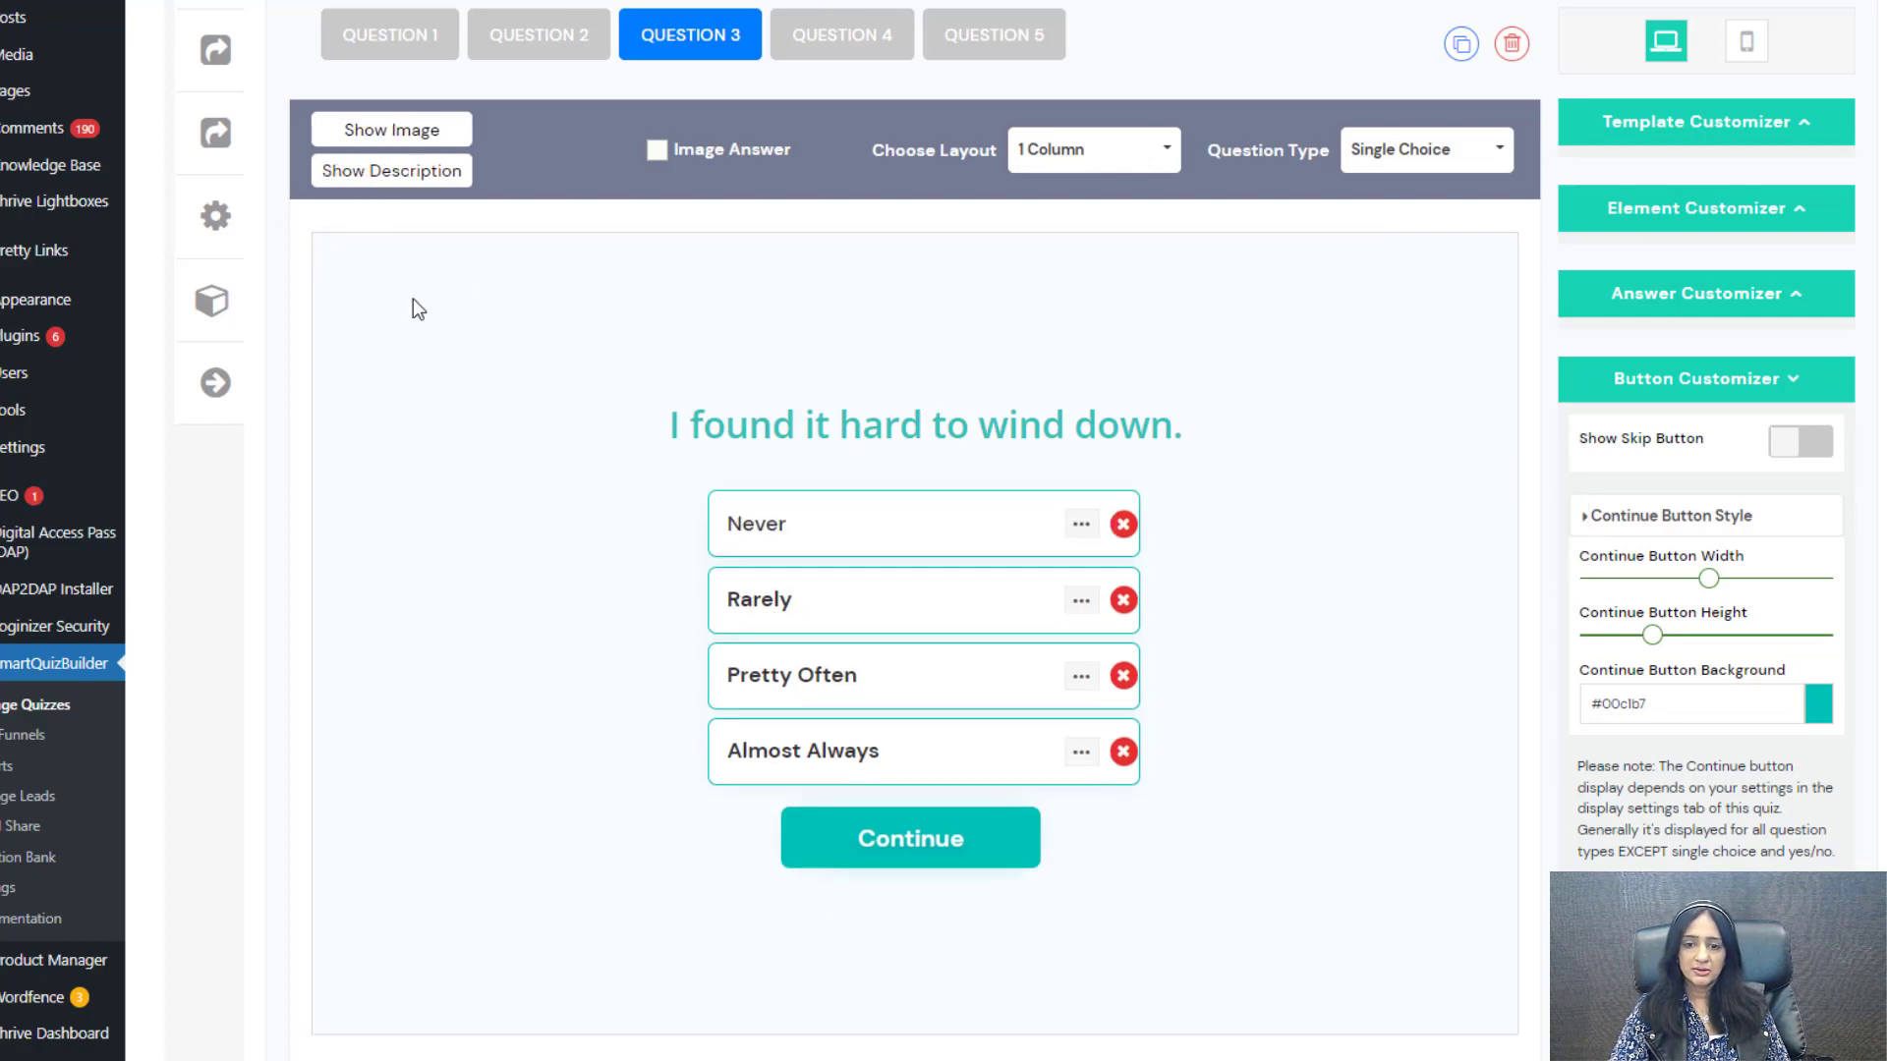
pyautogui.click(727, 676)
pyautogui.click(1232, 479)
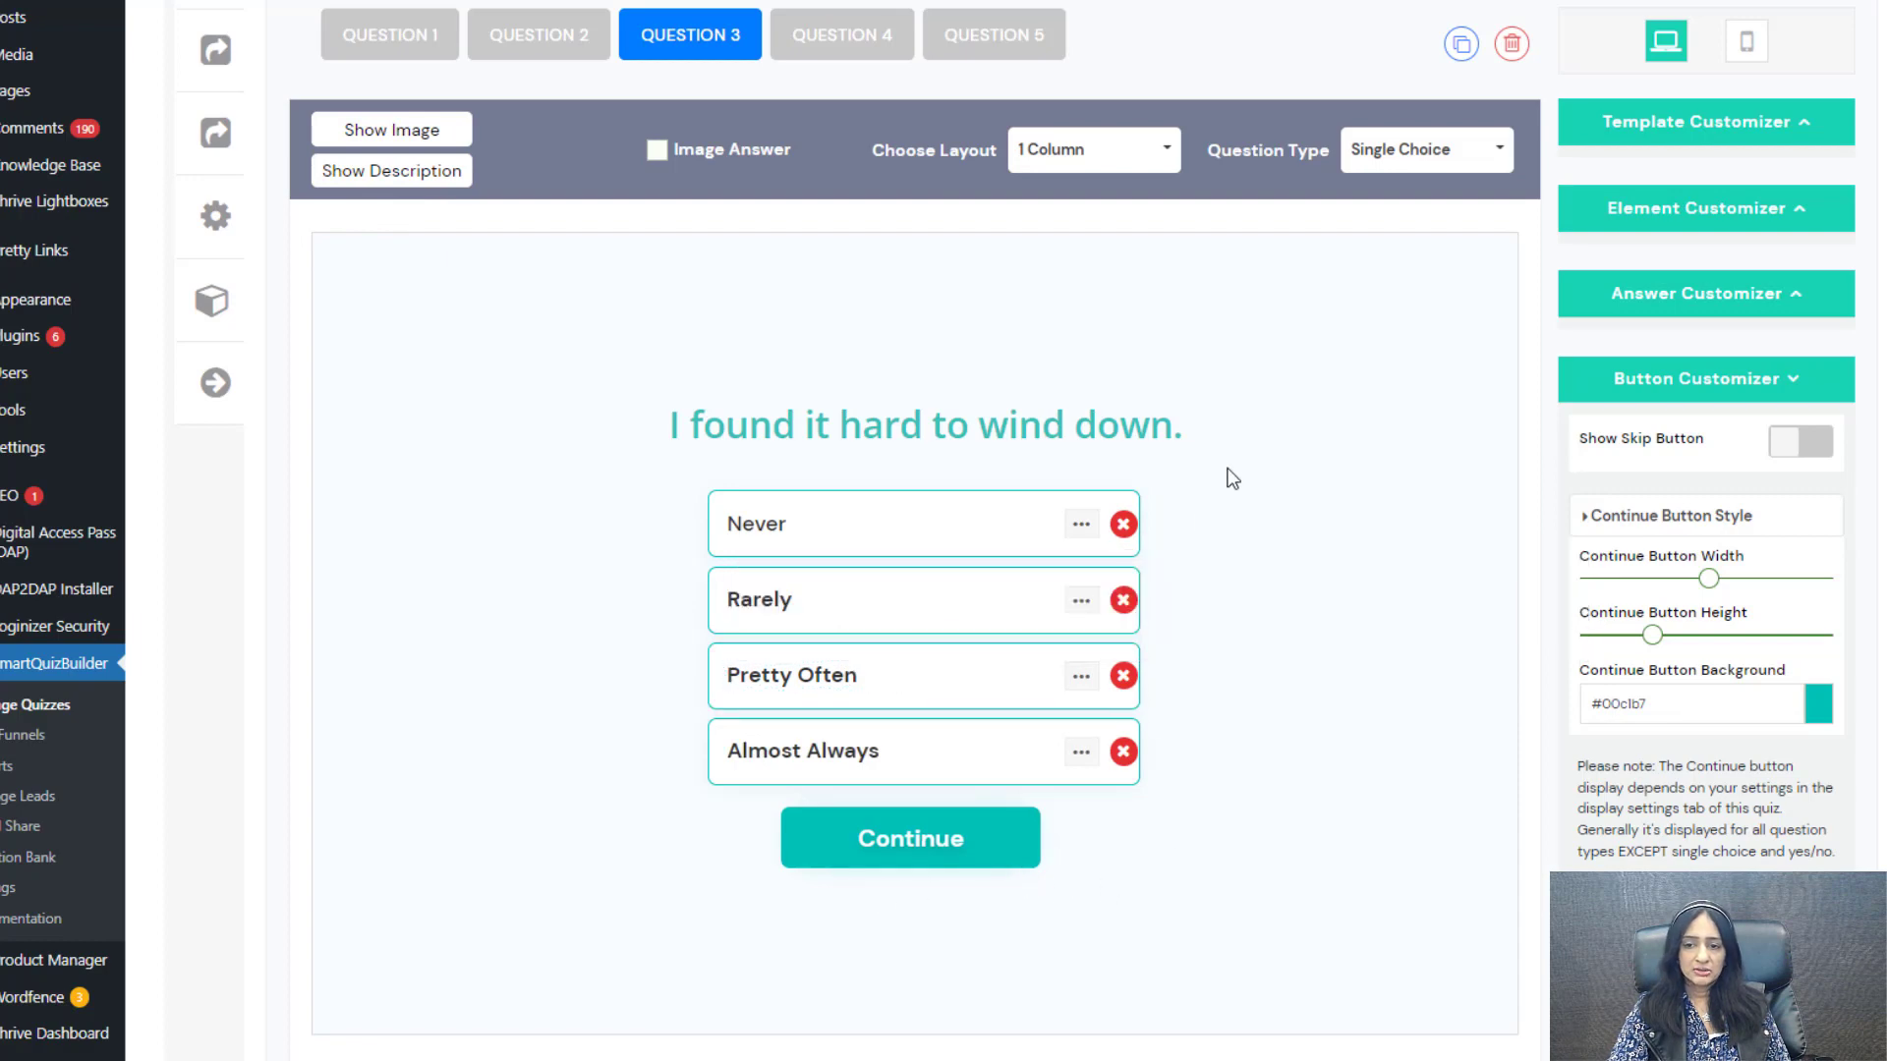
# Step: Look through Questions 4 and 5, including the outcome mapping choice below the answers of Question 5
pyautogui.click(841, 35)
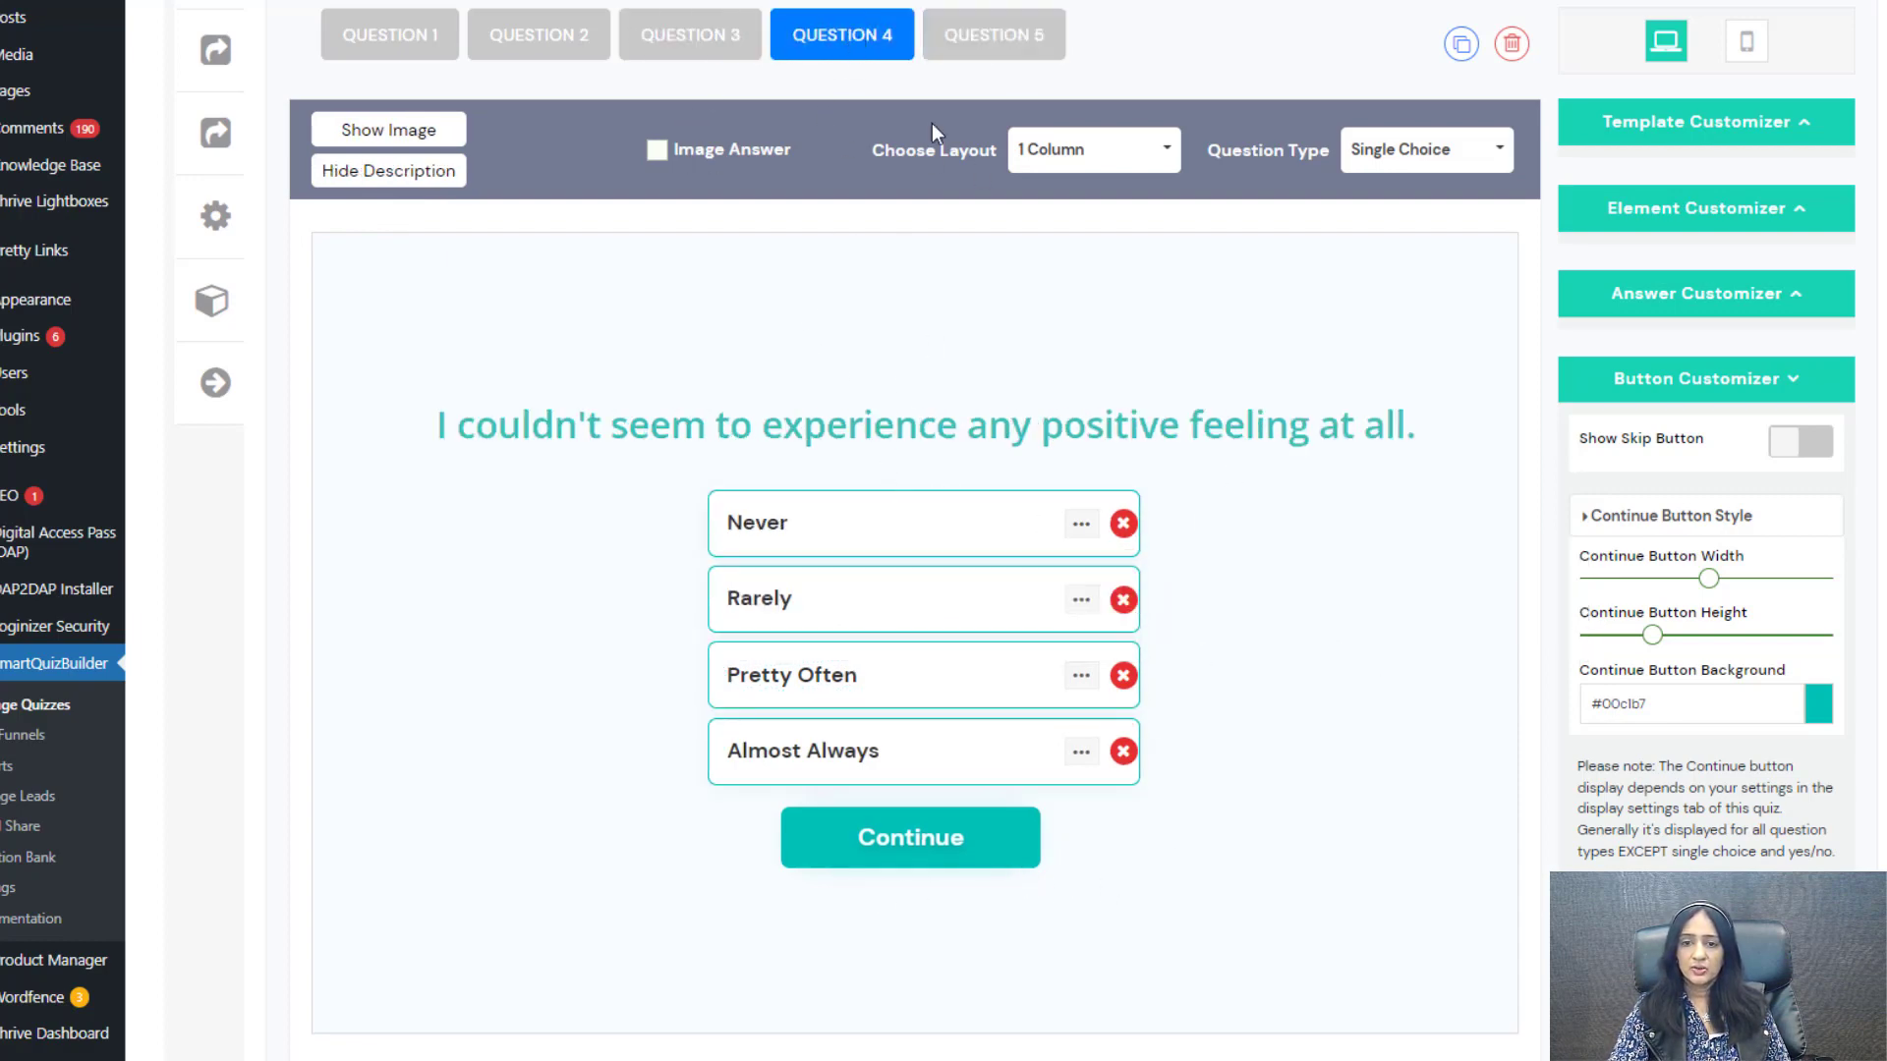
pyautogui.click(992, 37)
pyautogui.scroll(-2, 1370, 663)
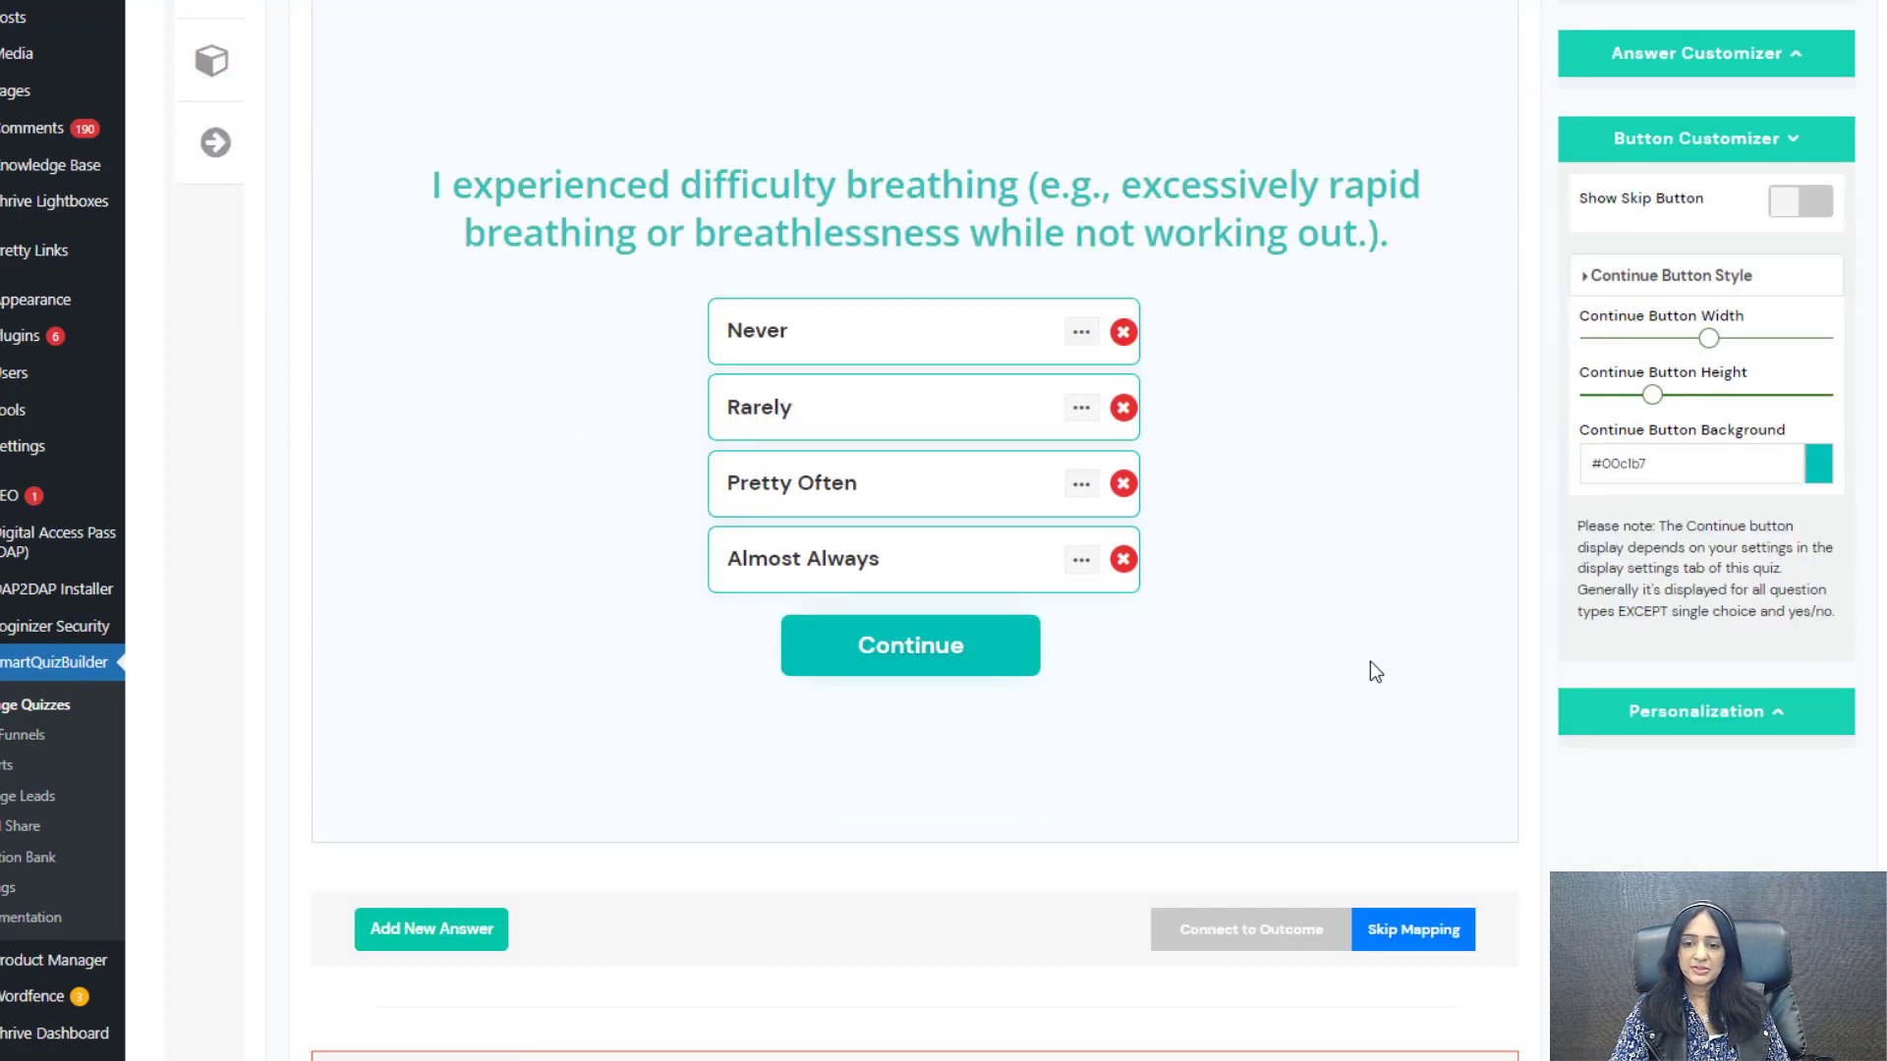
pyautogui.scroll(-3, 1370, 663)
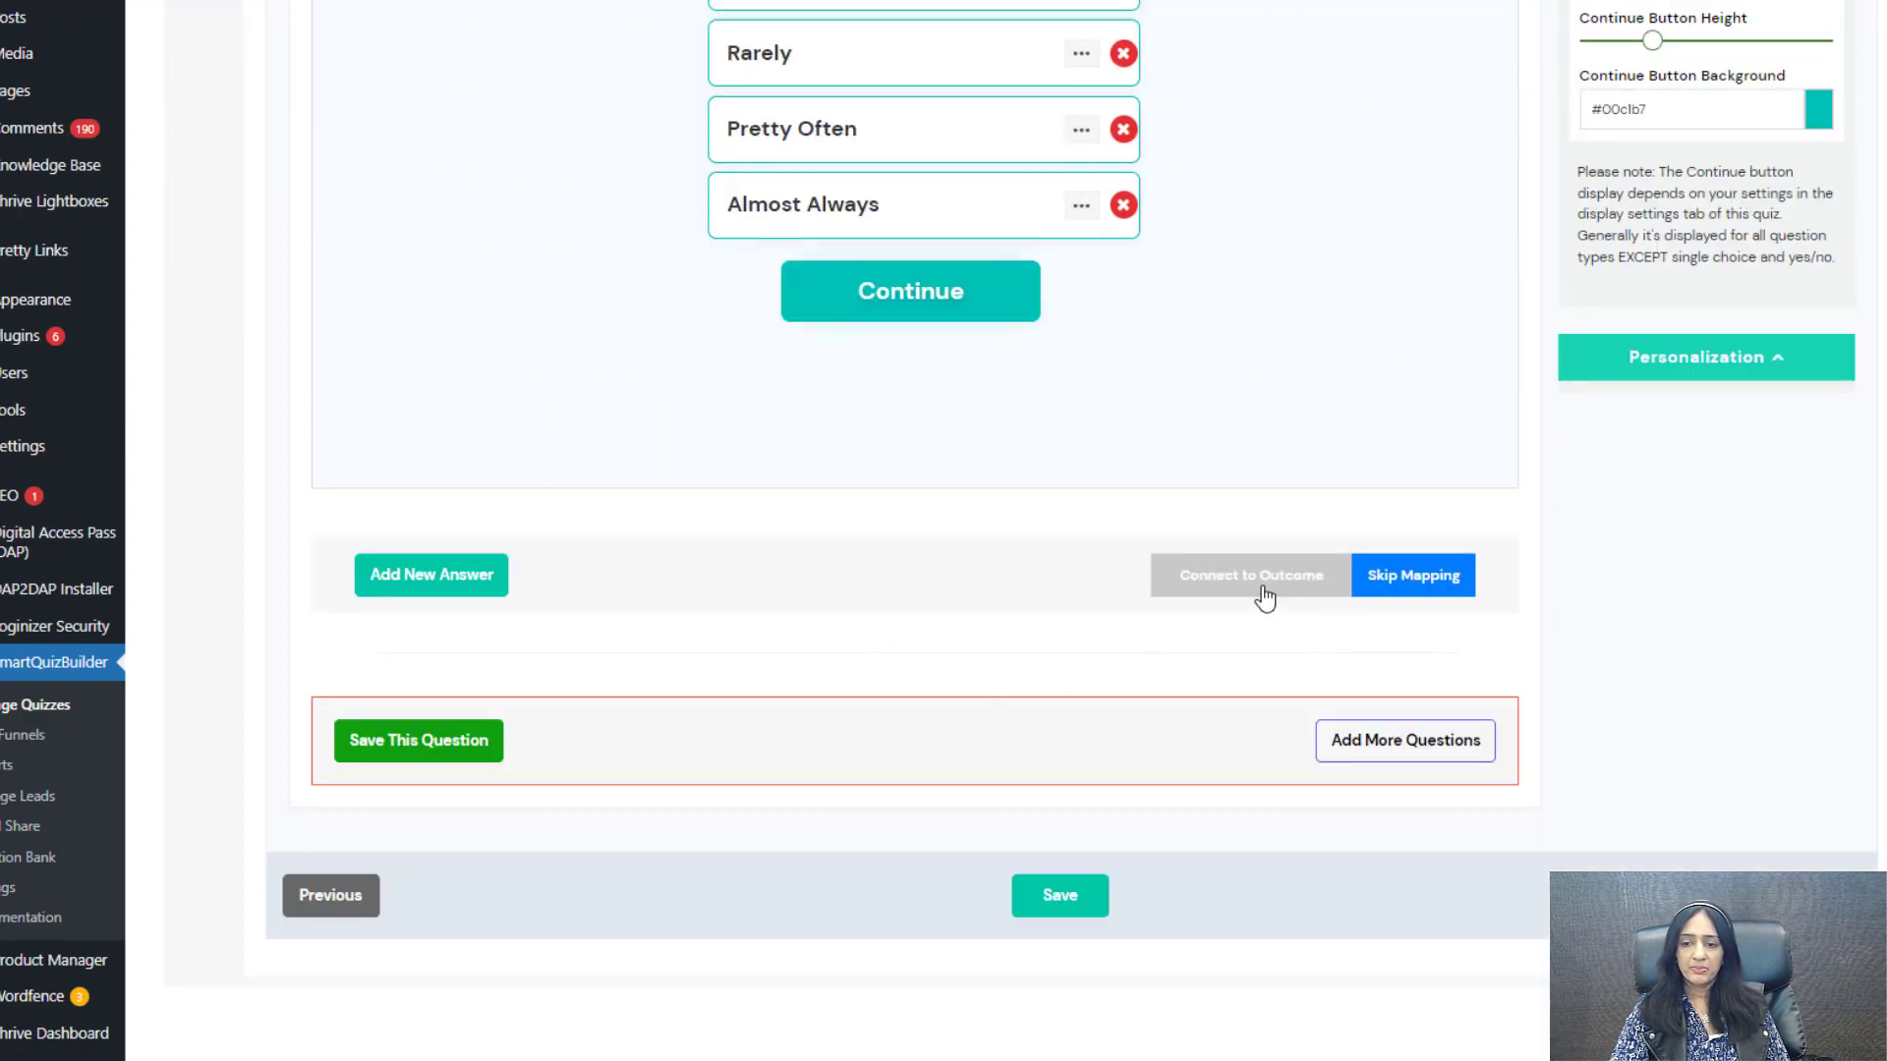
pyautogui.scroll(3, 634, 604)
pyautogui.scroll(3, 626, 617)
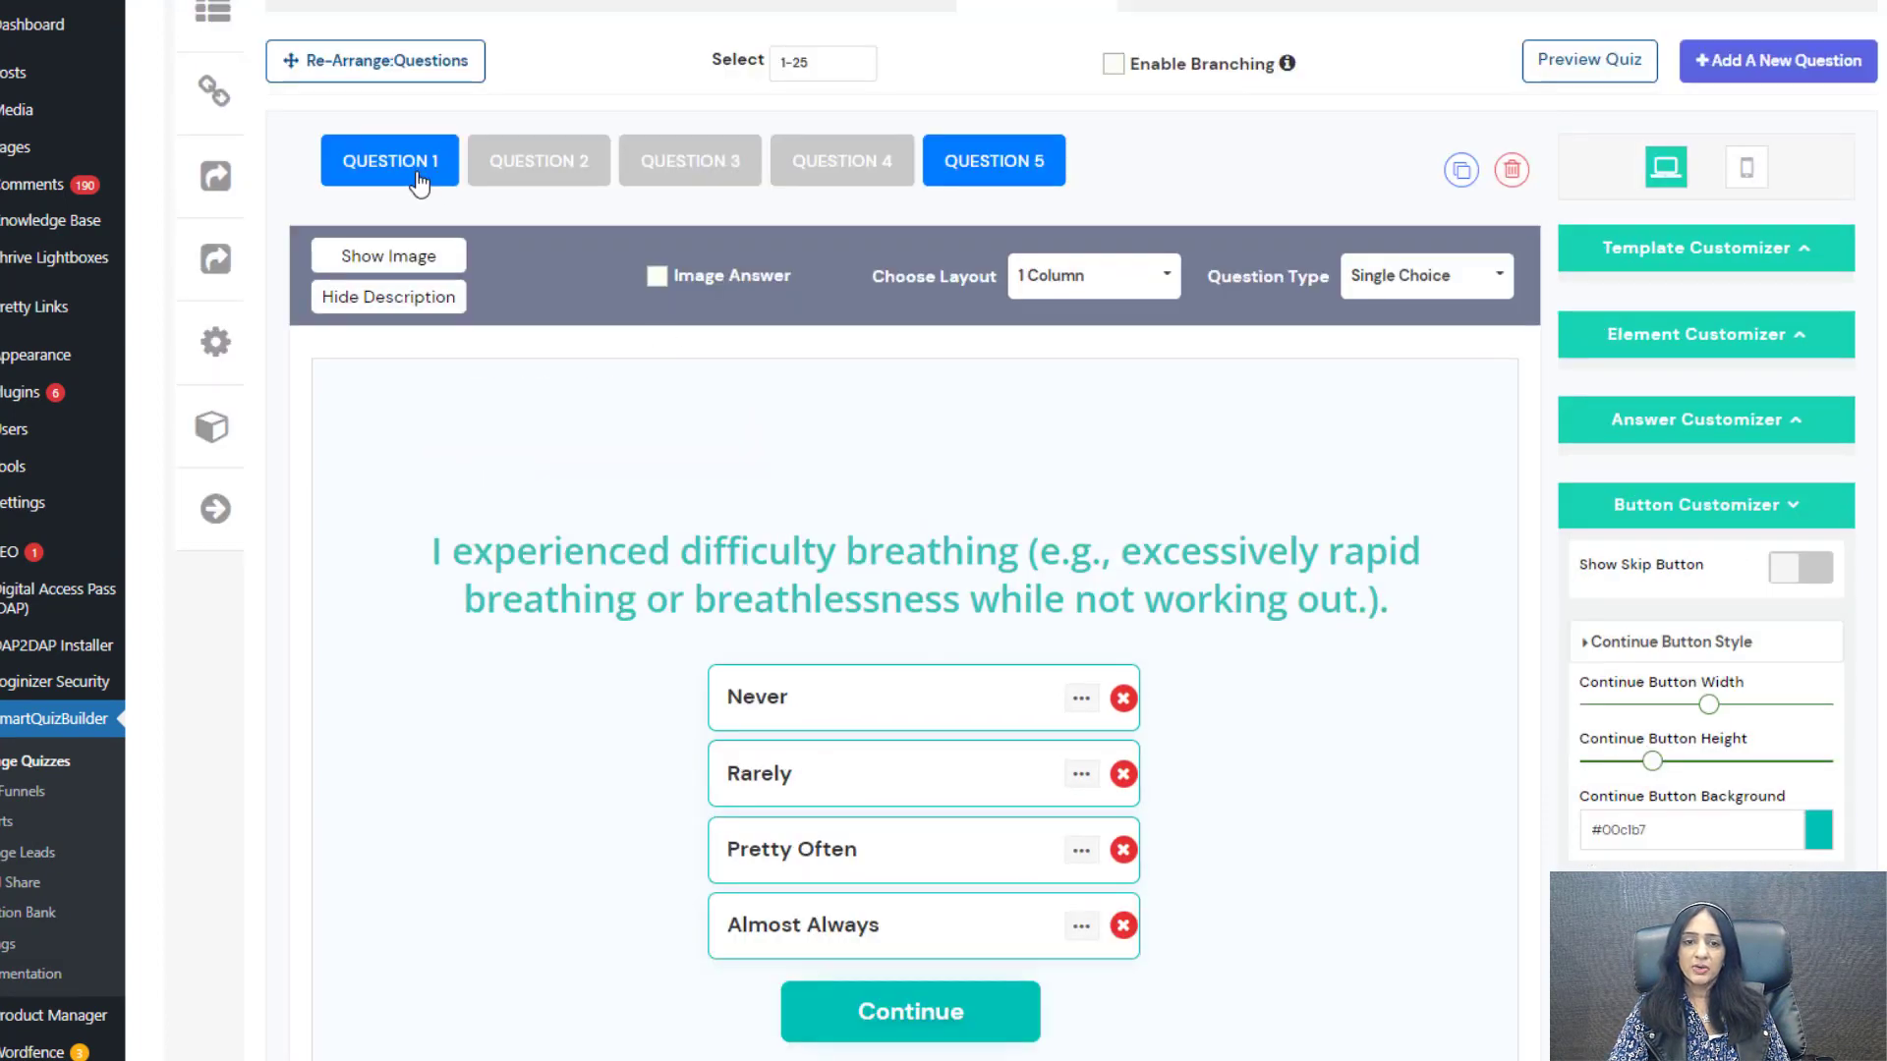
# Step: Review Question 1's answers and the outcome mapping choice below them
pyautogui.click(420, 181)
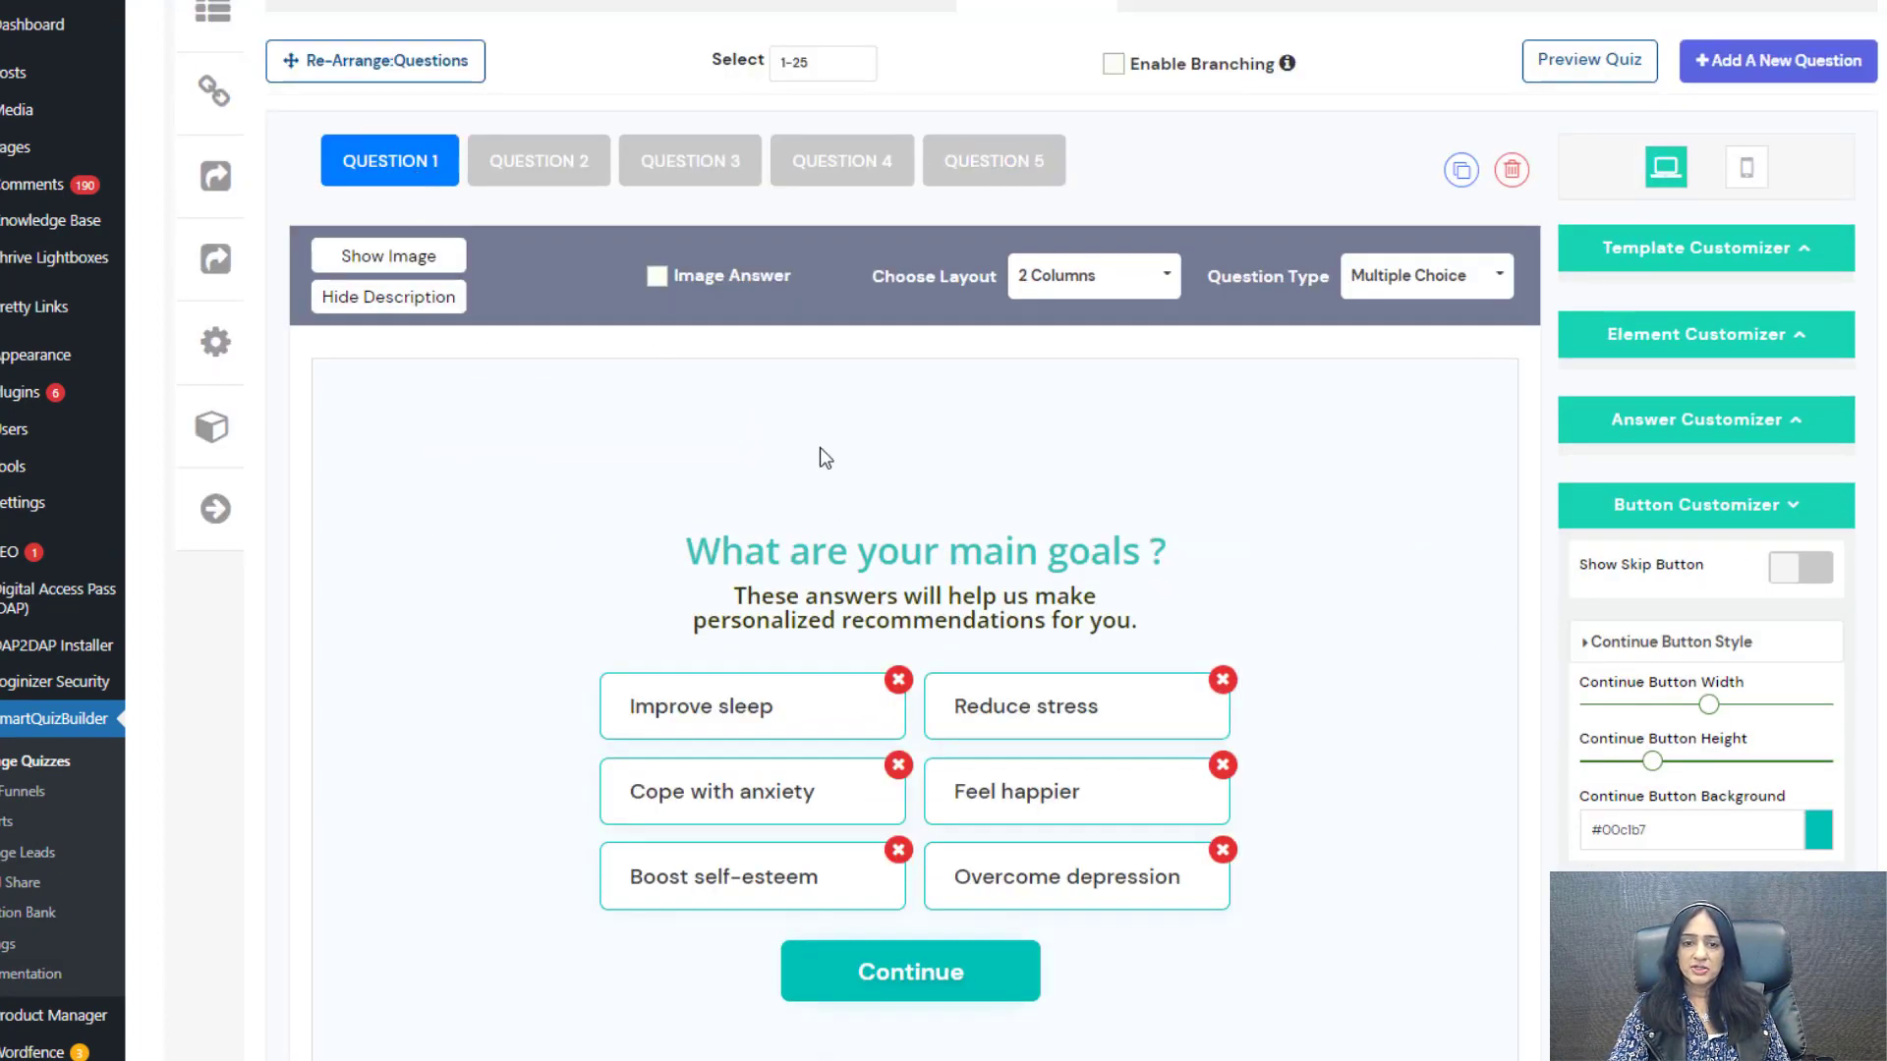
pyautogui.scroll(-6, 1366, 830)
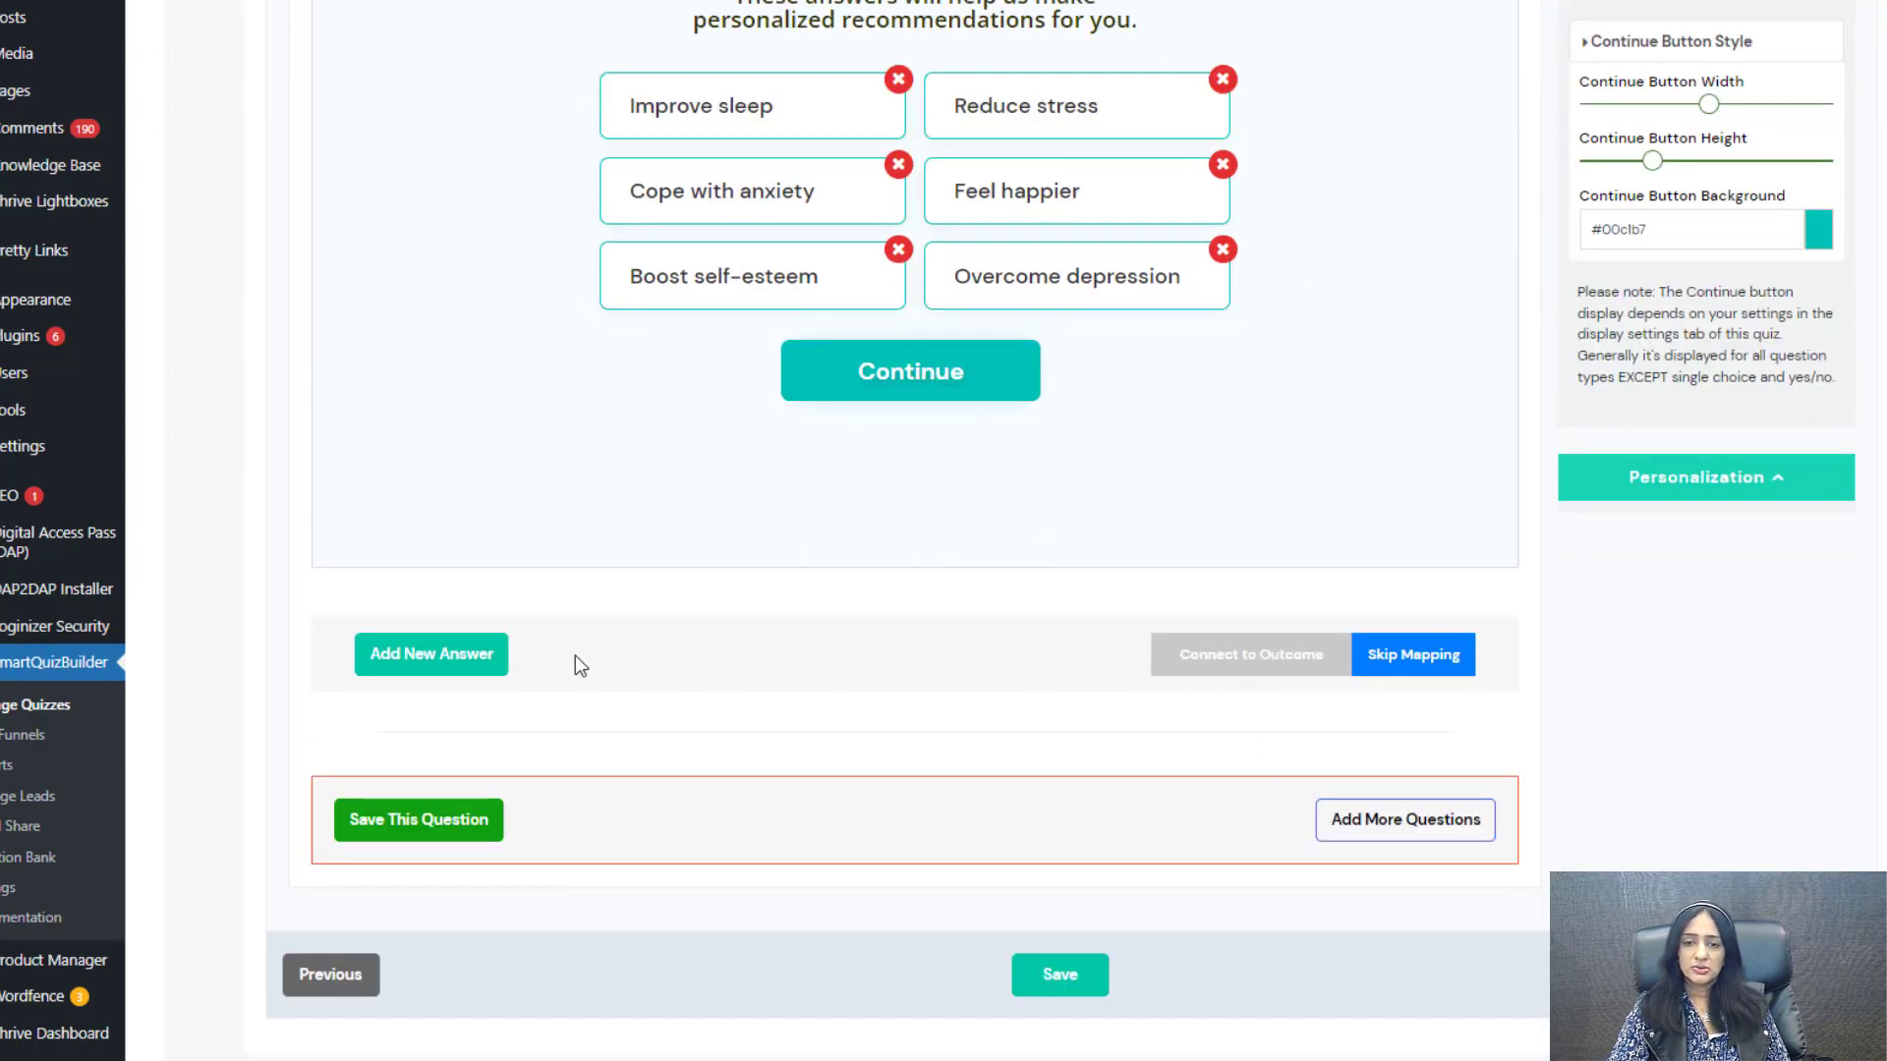
pyautogui.scroll(4, 657, 691)
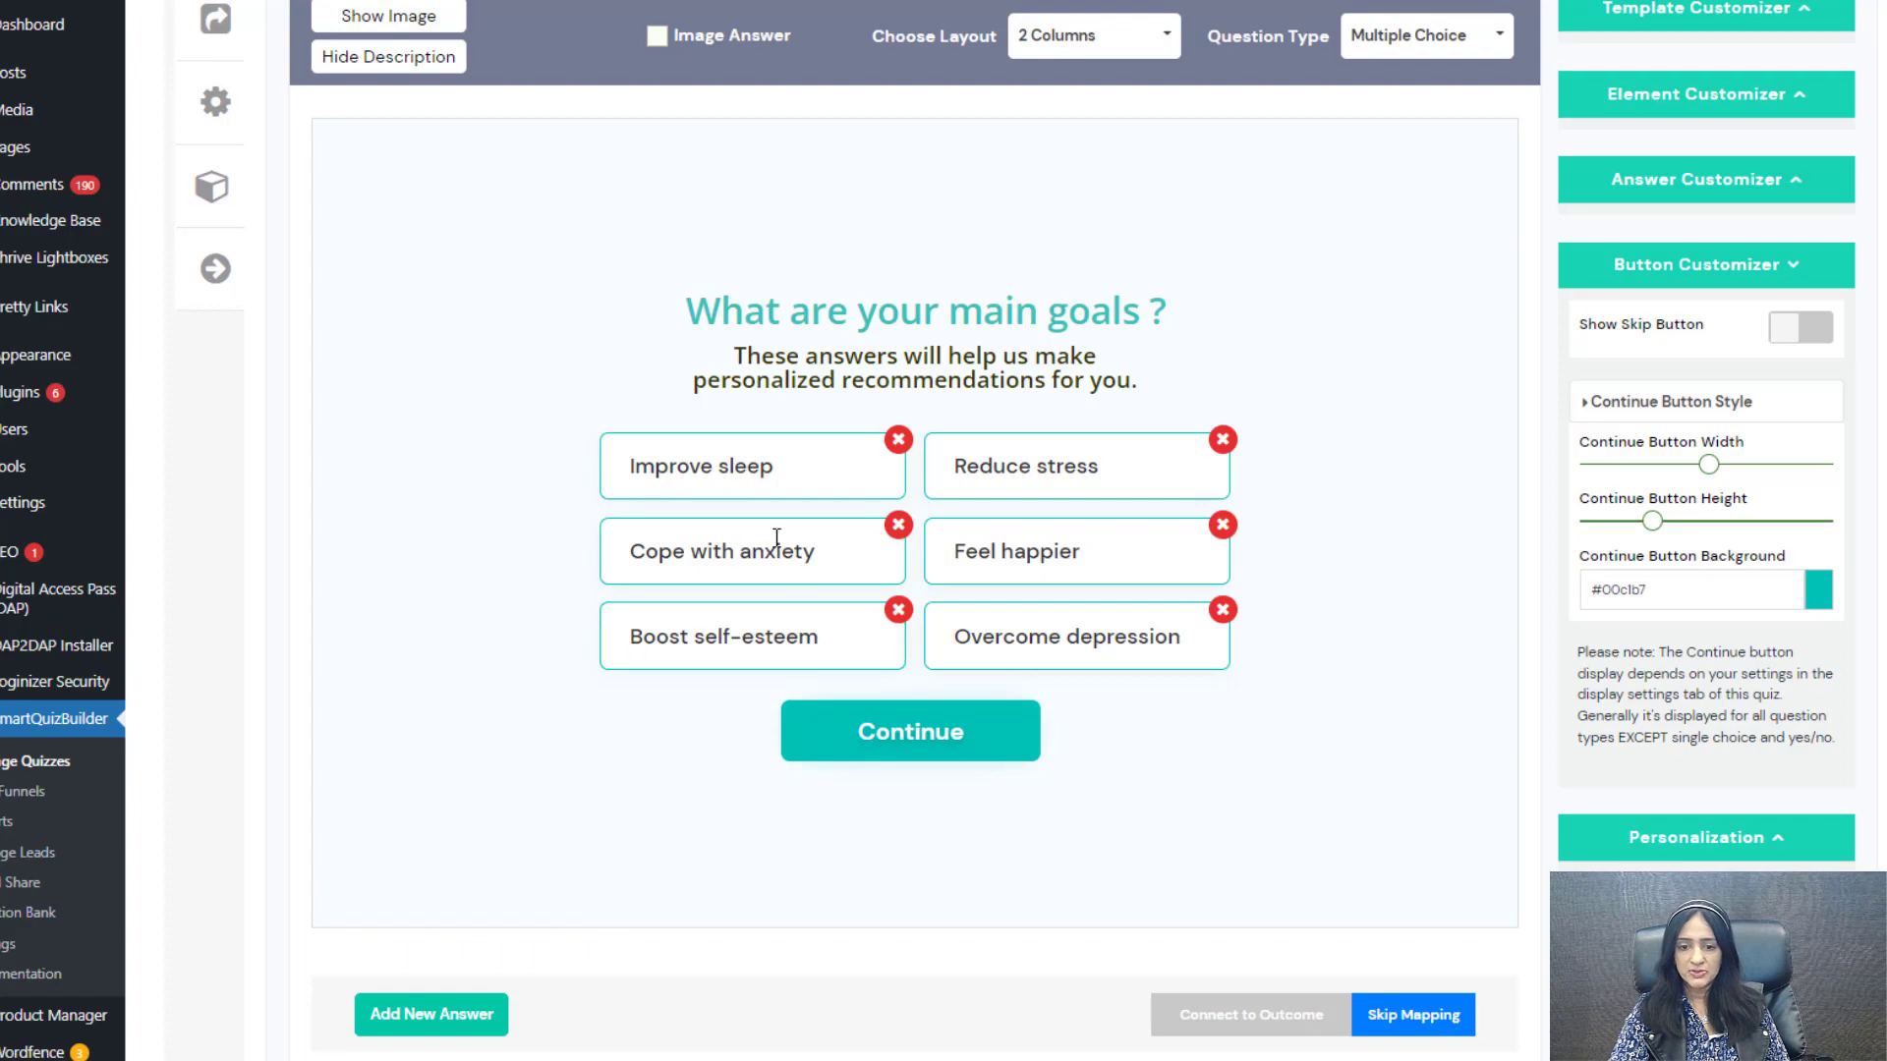
pyautogui.scroll(3, 490, 681)
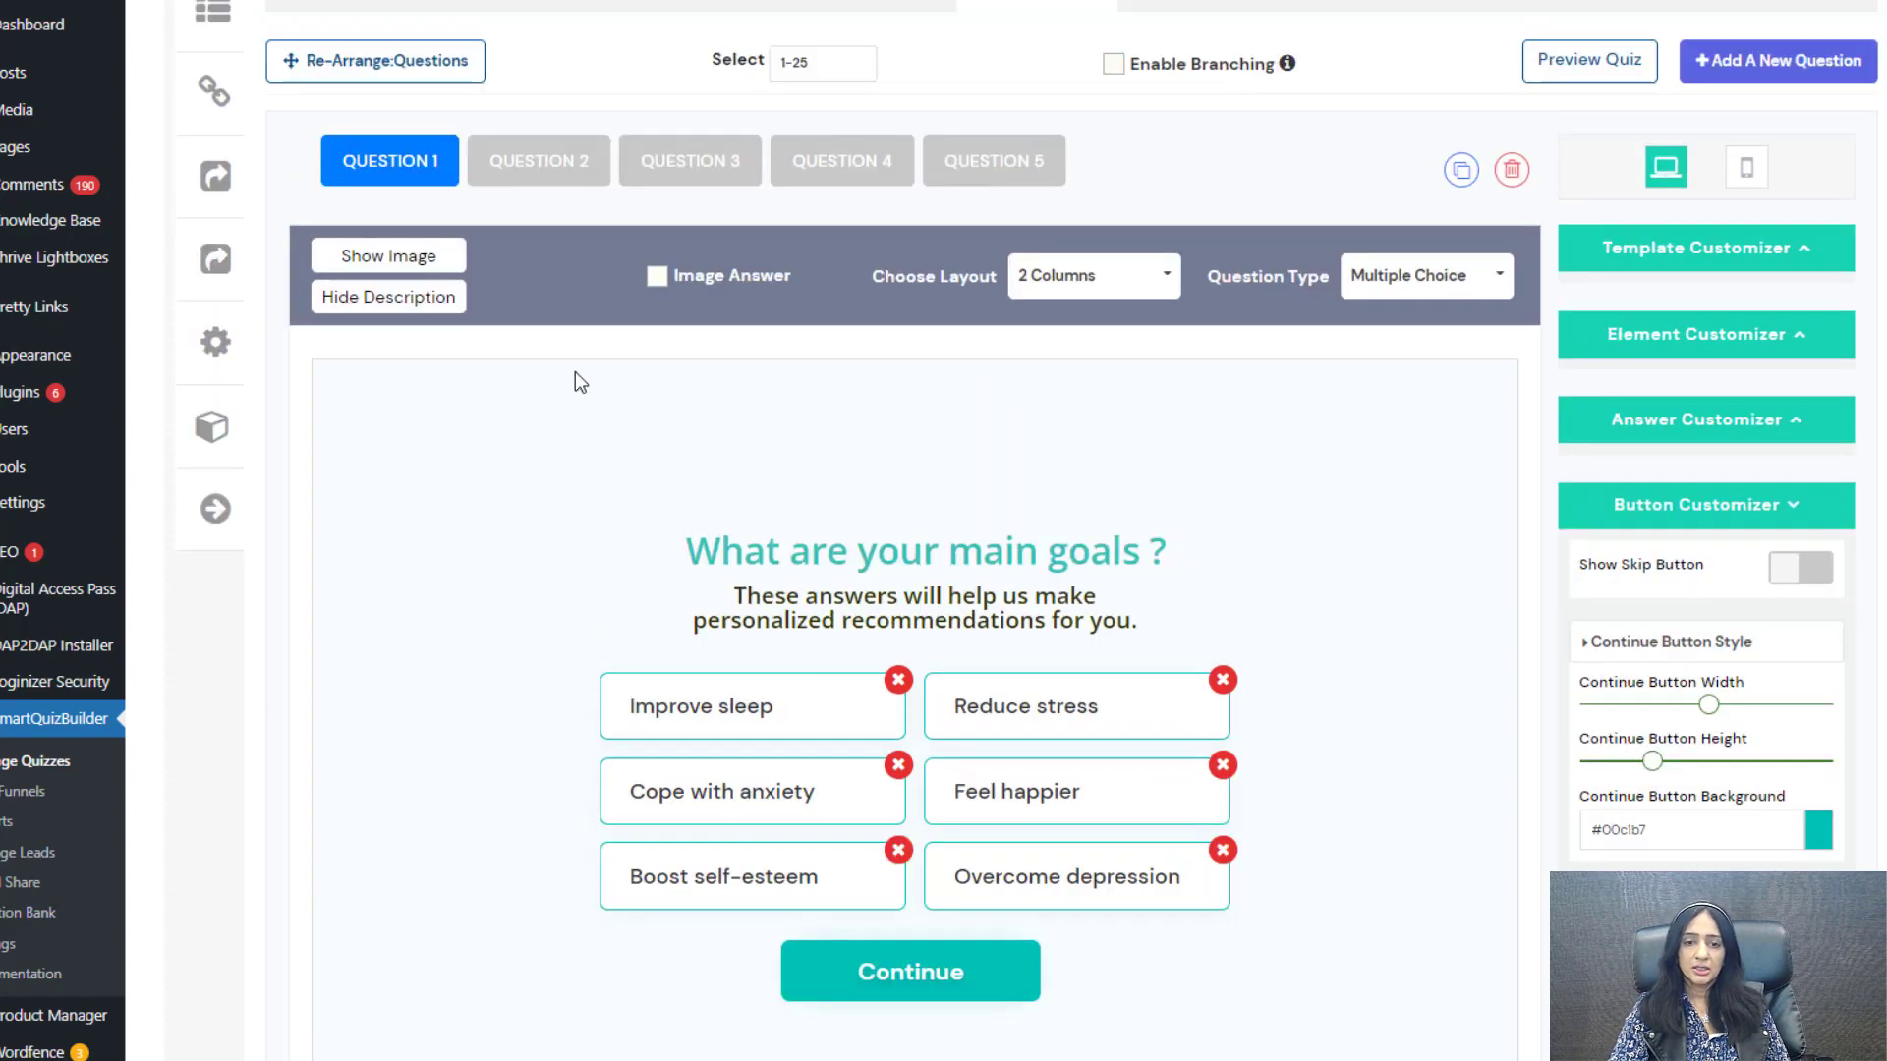
# Step: Examine how each Question 2 answer, from Strongly Disagree to Strongly Agree, is mapped to quiz outcomes
pyautogui.scroll(2, 579, 381)
pyautogui.click(580, 277)
pyautogui.scroll(-3, 1280, 642)
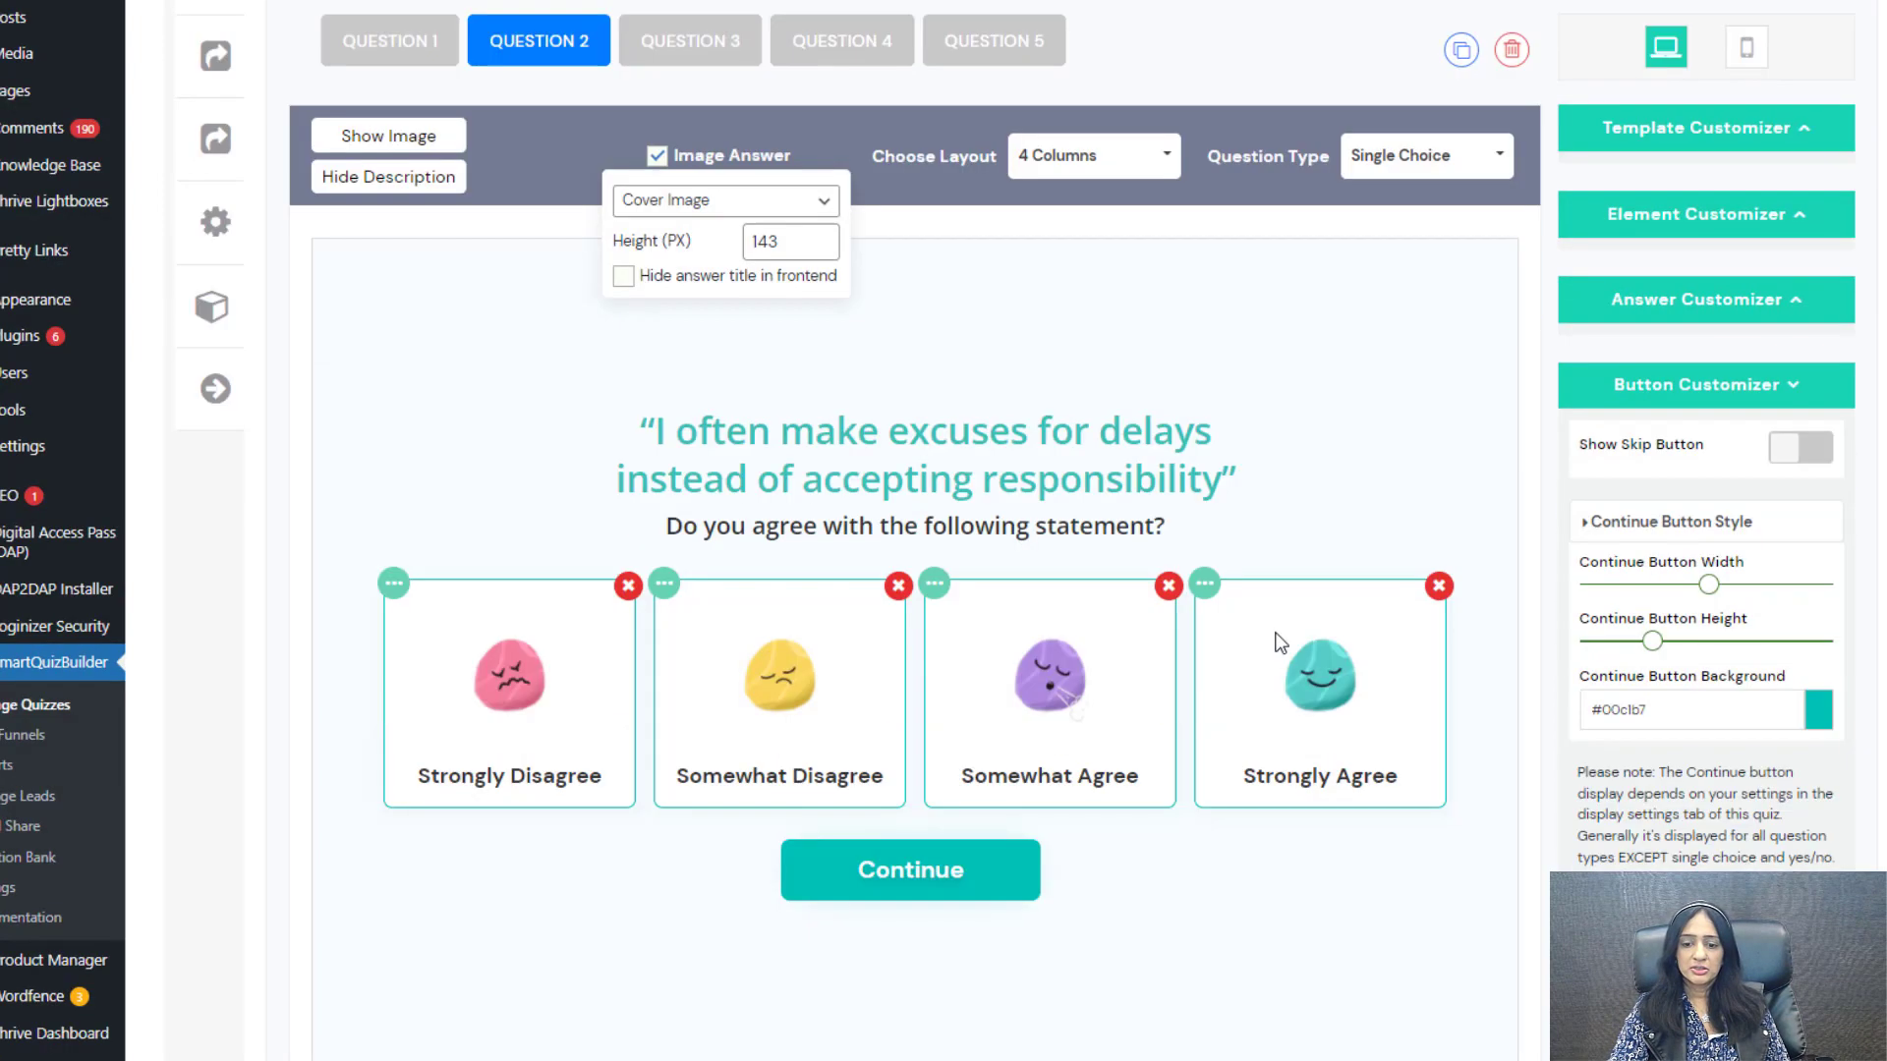
pyautogui.scroll(-4, 1281, 642)
pyautogui.scroll(-3, 1303, 716)
pyautogui.scroll(3, 671, 540)
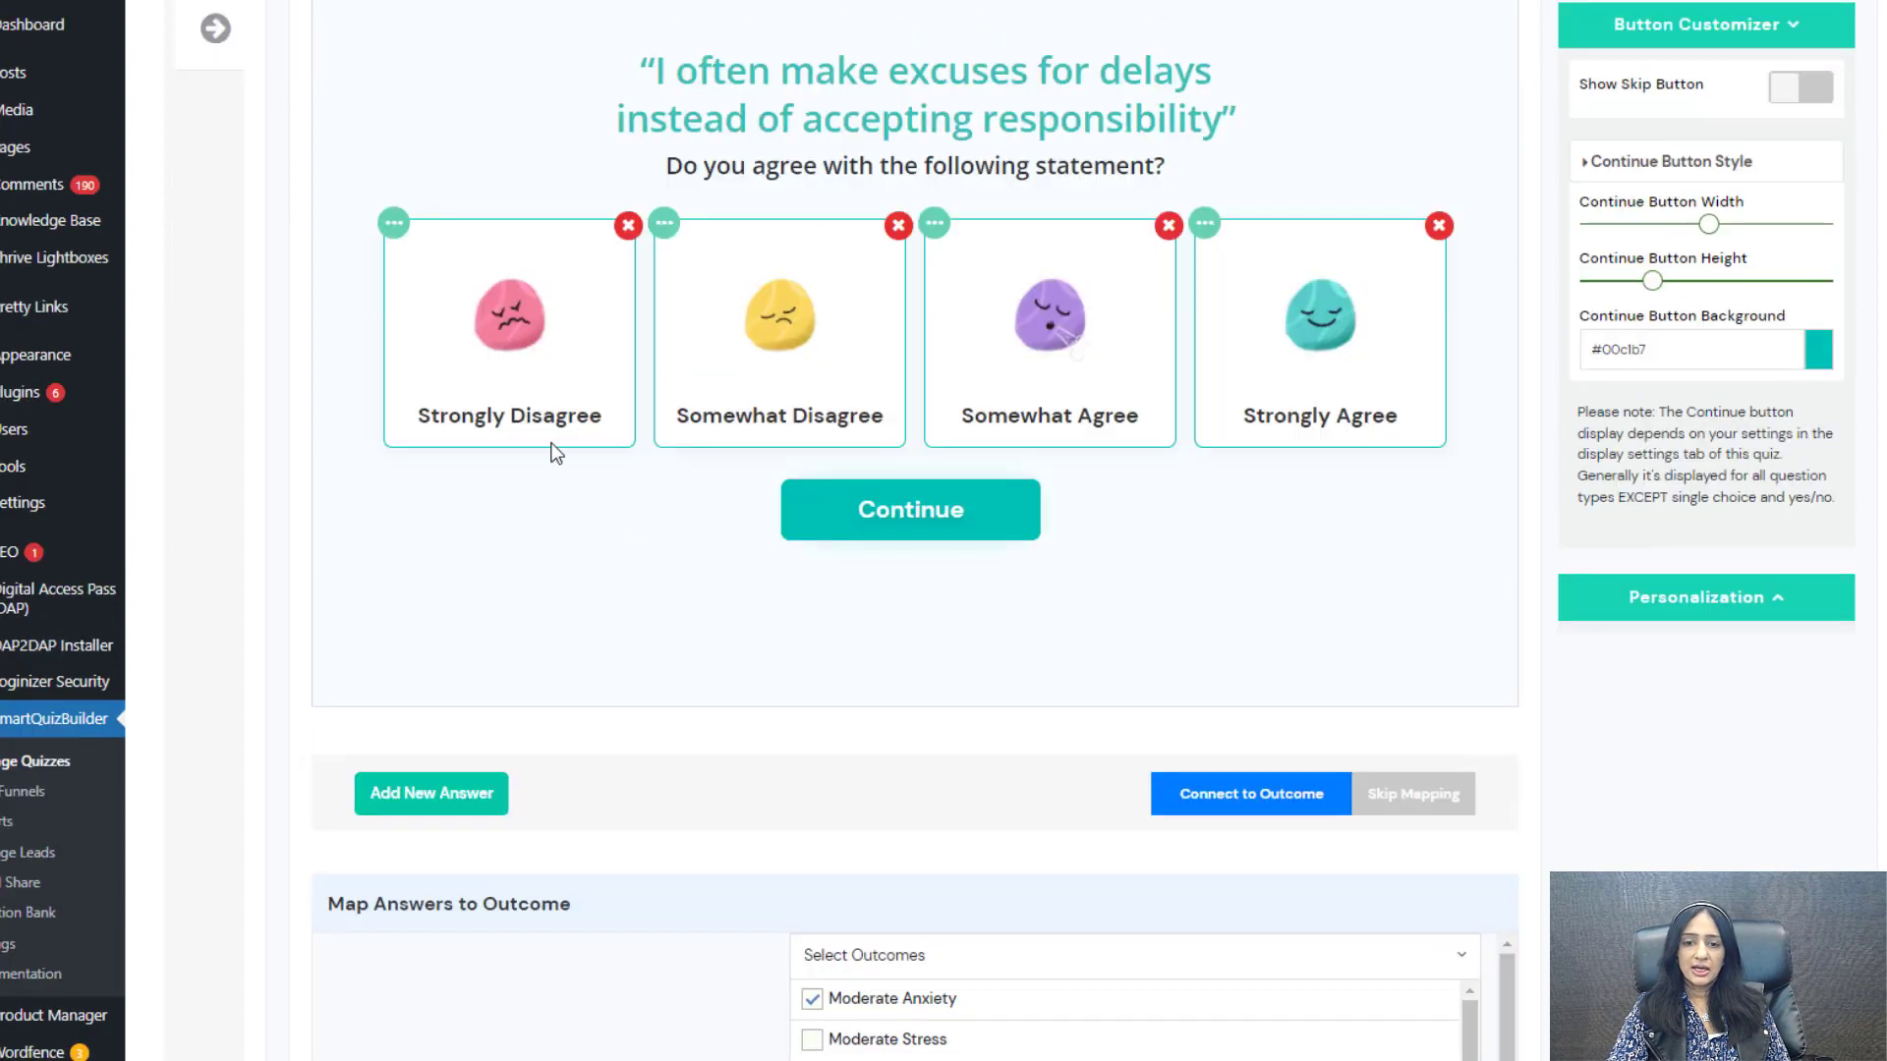
pyautogui.scroll(-4, 882, 739)
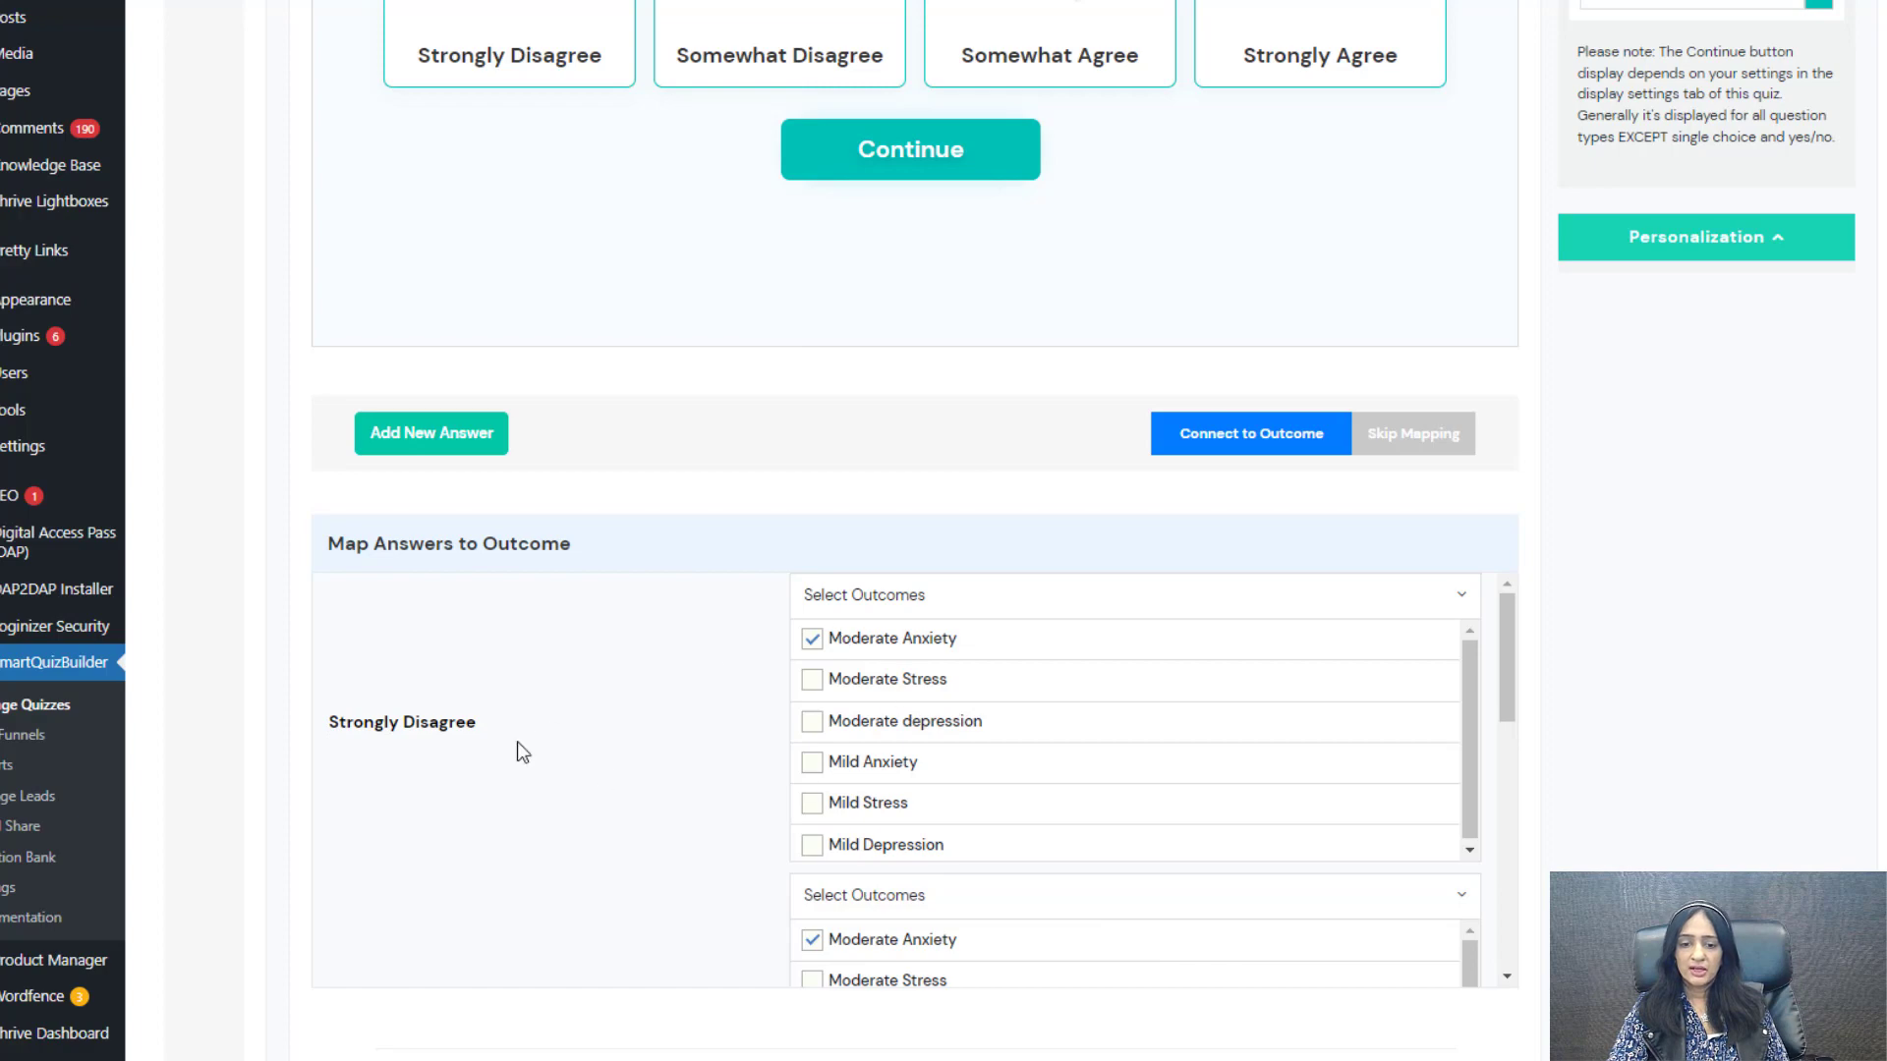
pyautogui.scroll(-3, 737, 757)
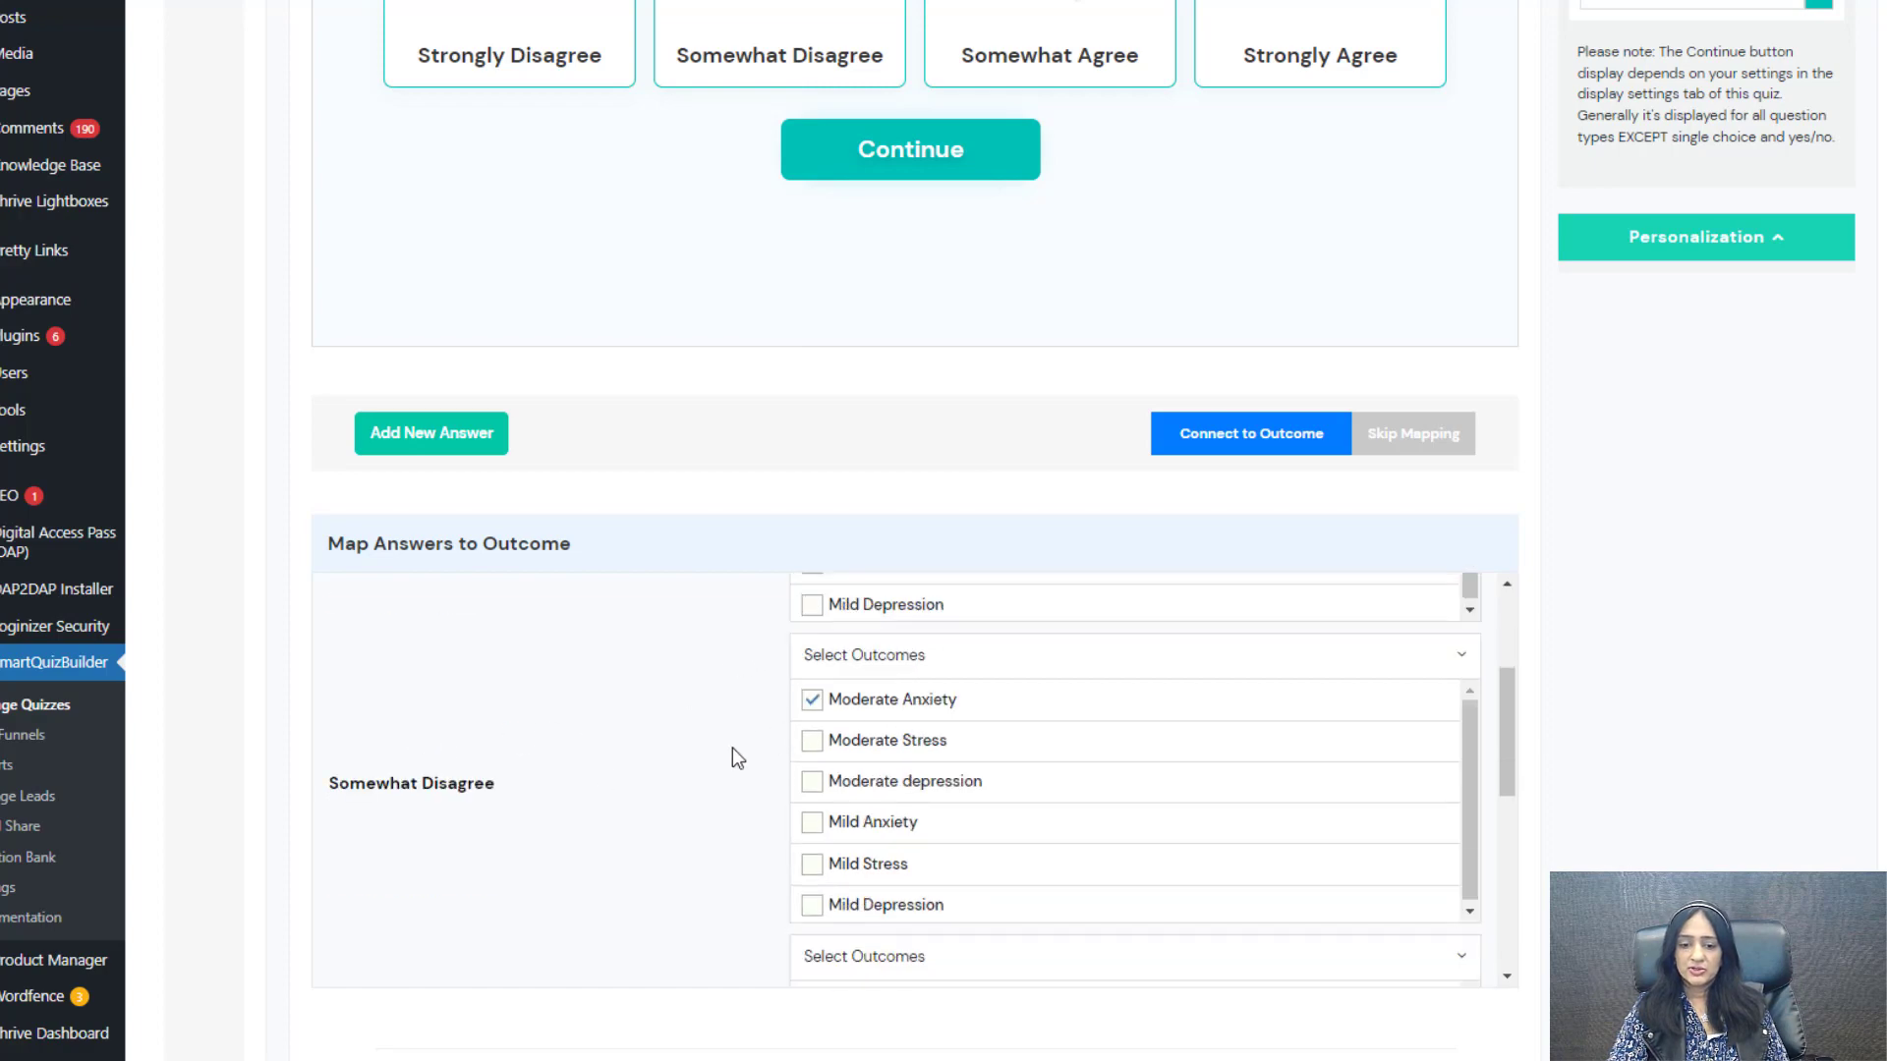
pyautogui.scroll(-5, 747, 806)
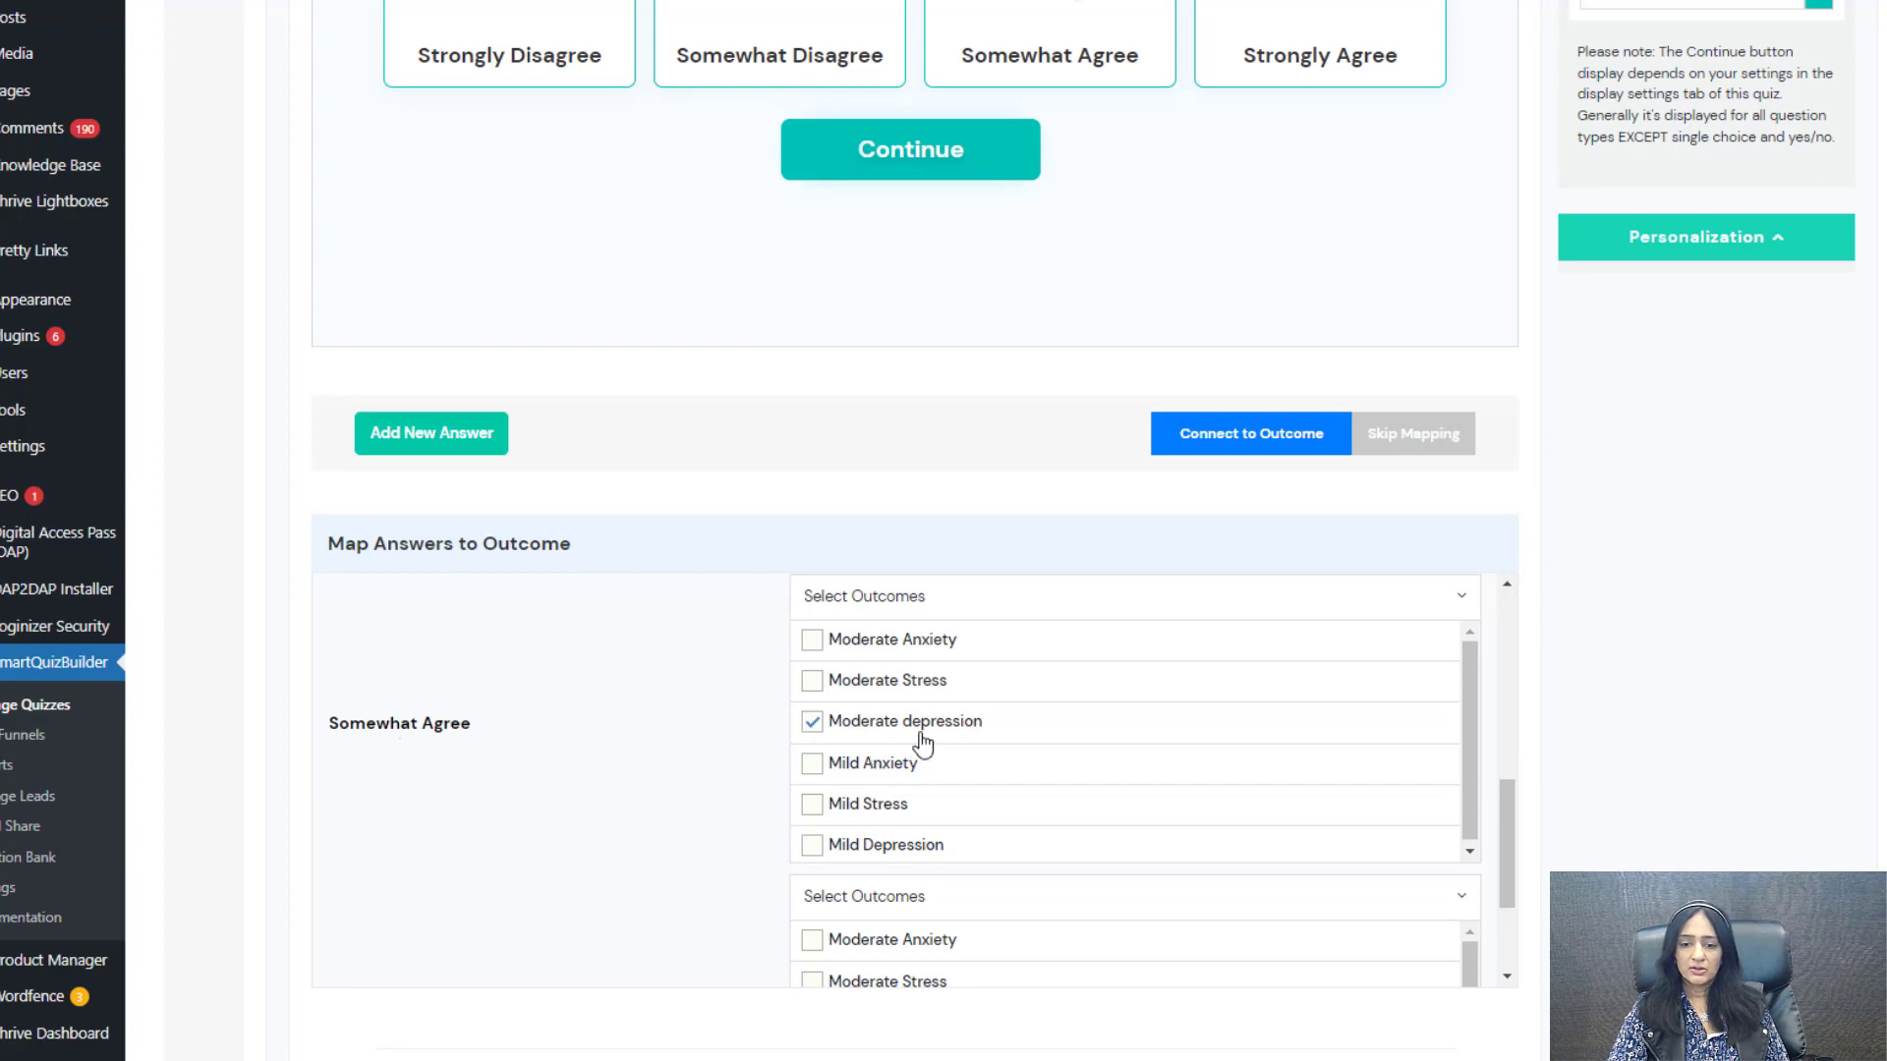
pyautogui.scroll(-2, 885, 835)
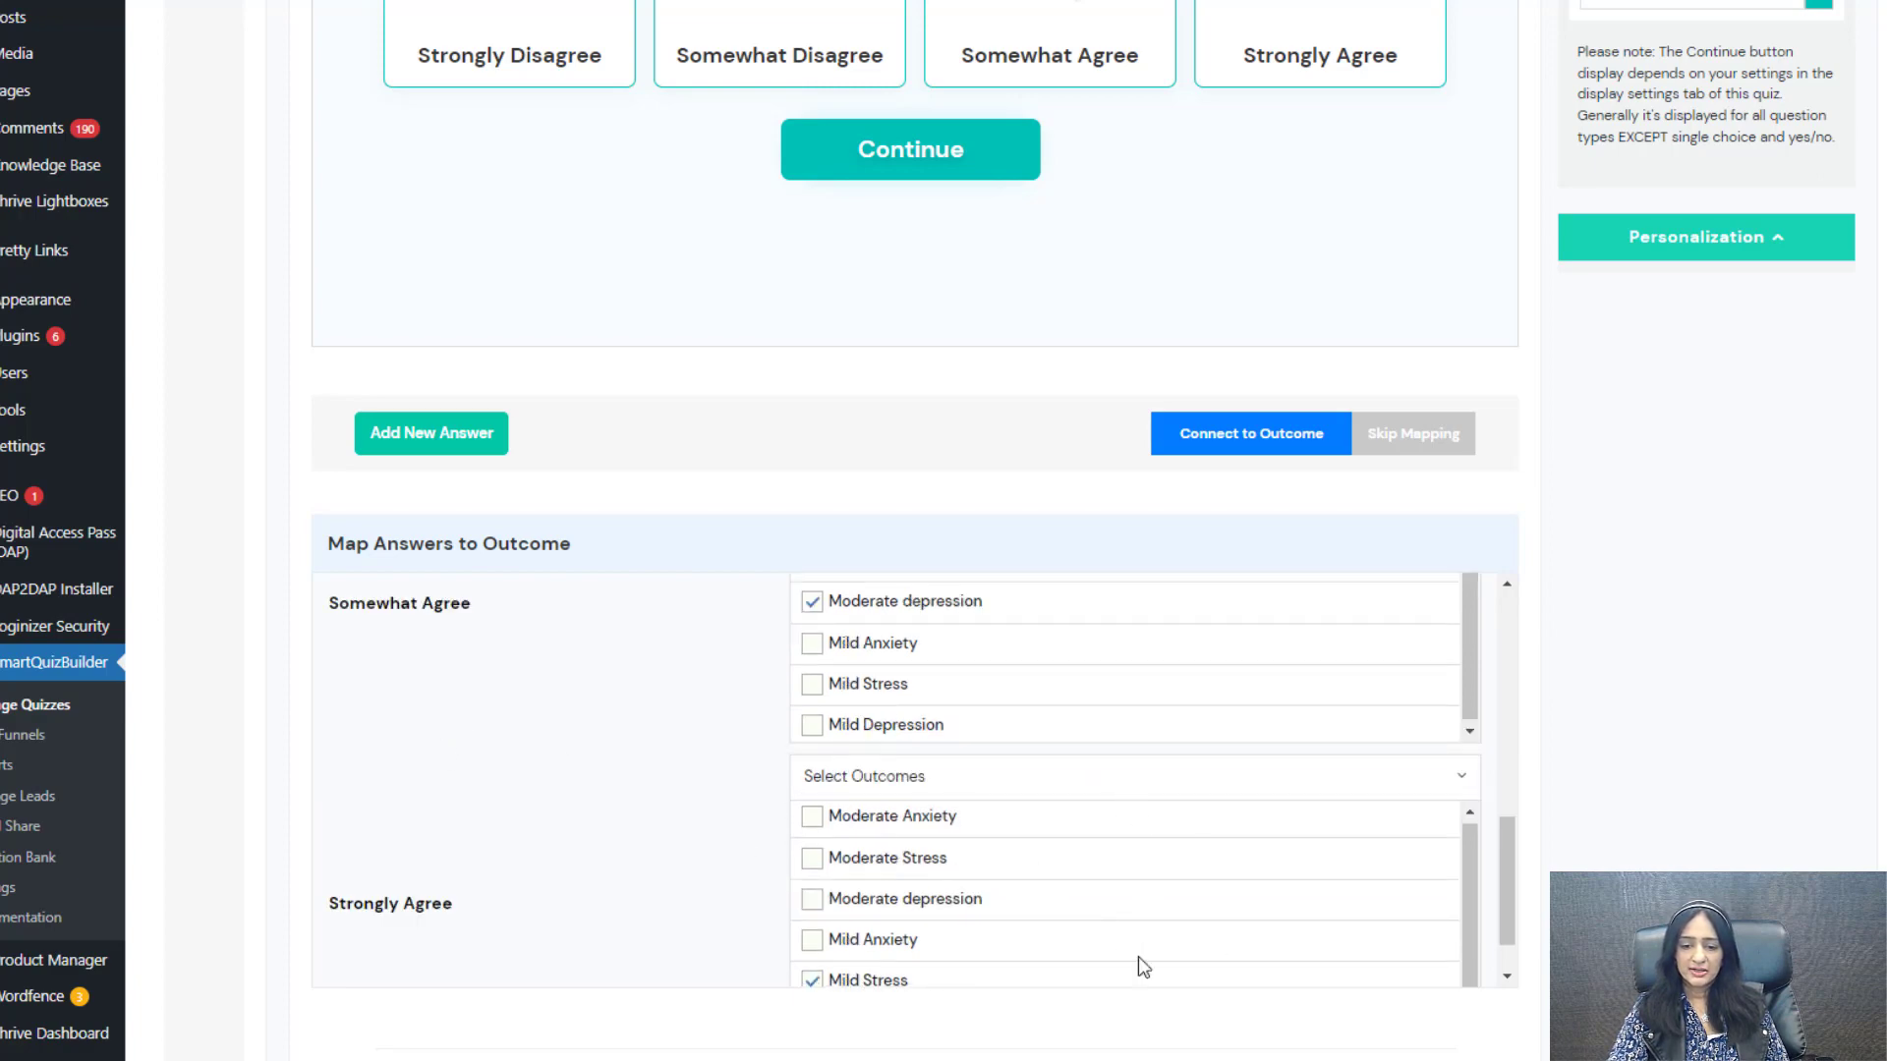
pyautogui.scroll(10, 747, 841)
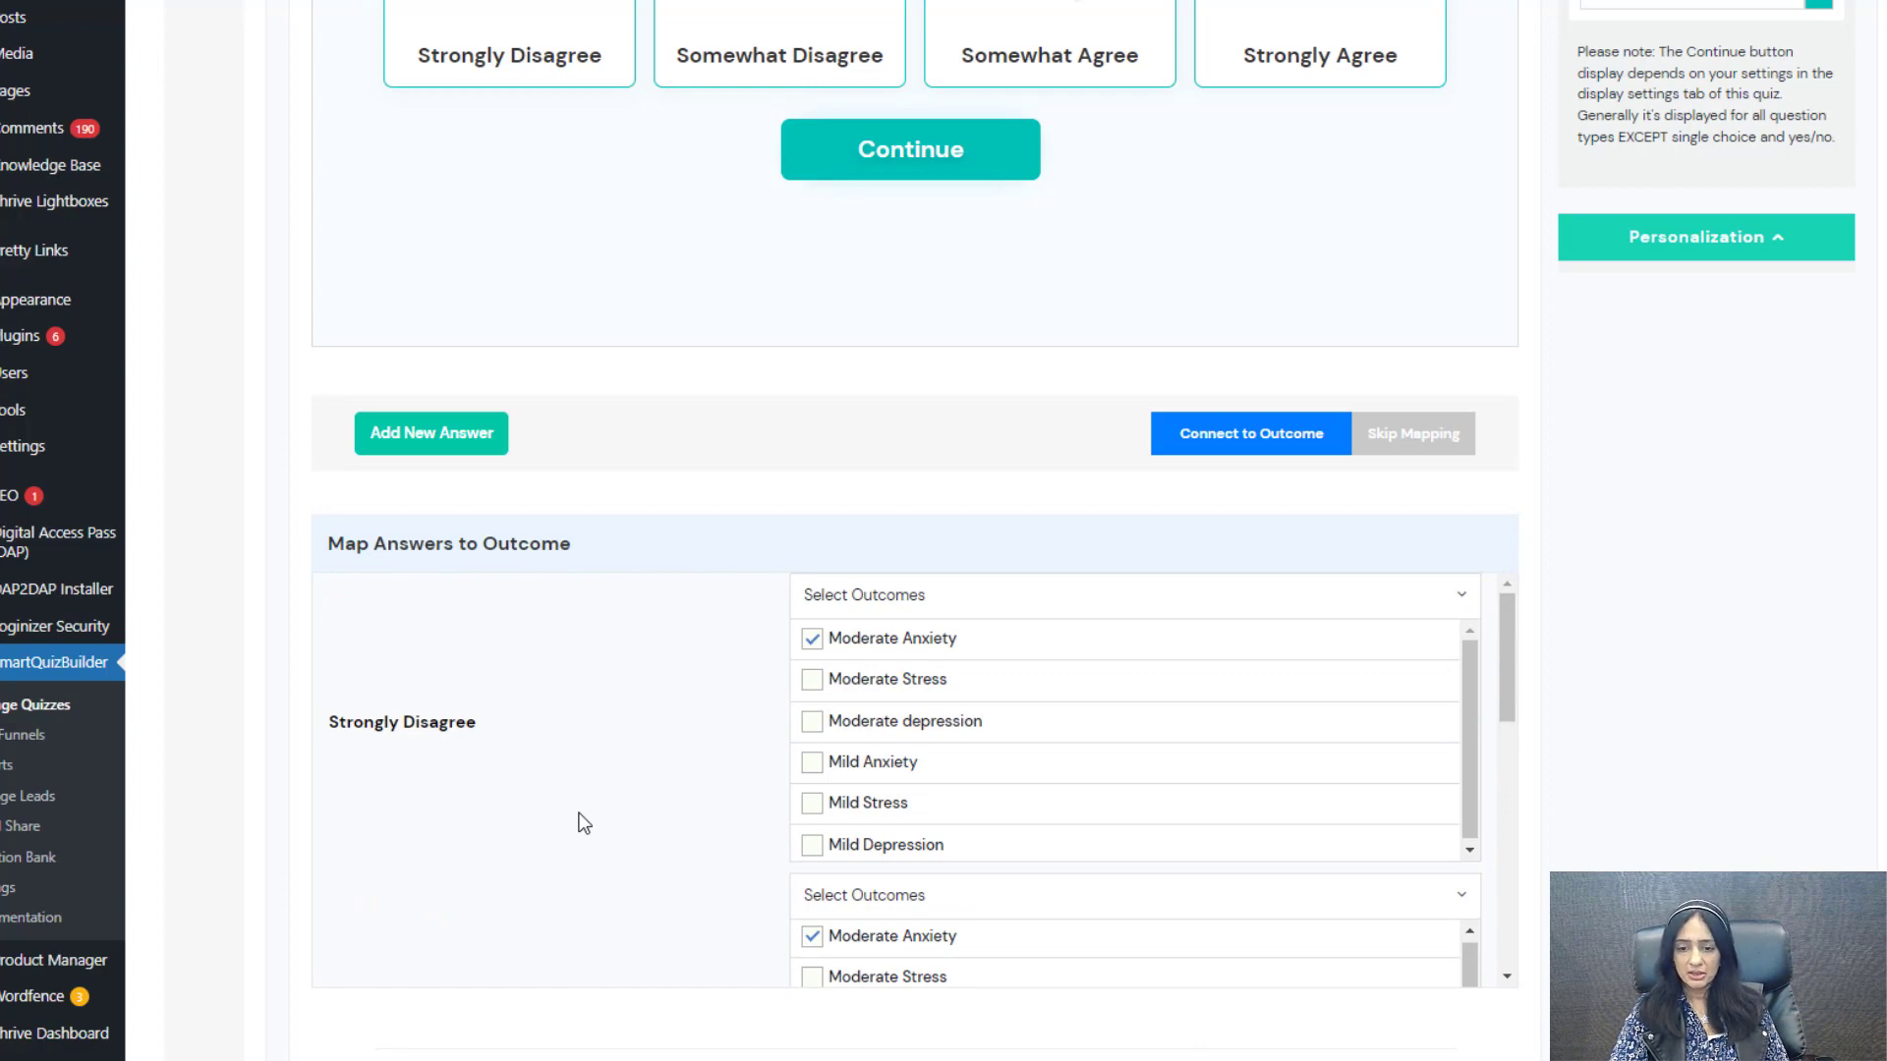
pyautogui.scroll(8, 584, 824)
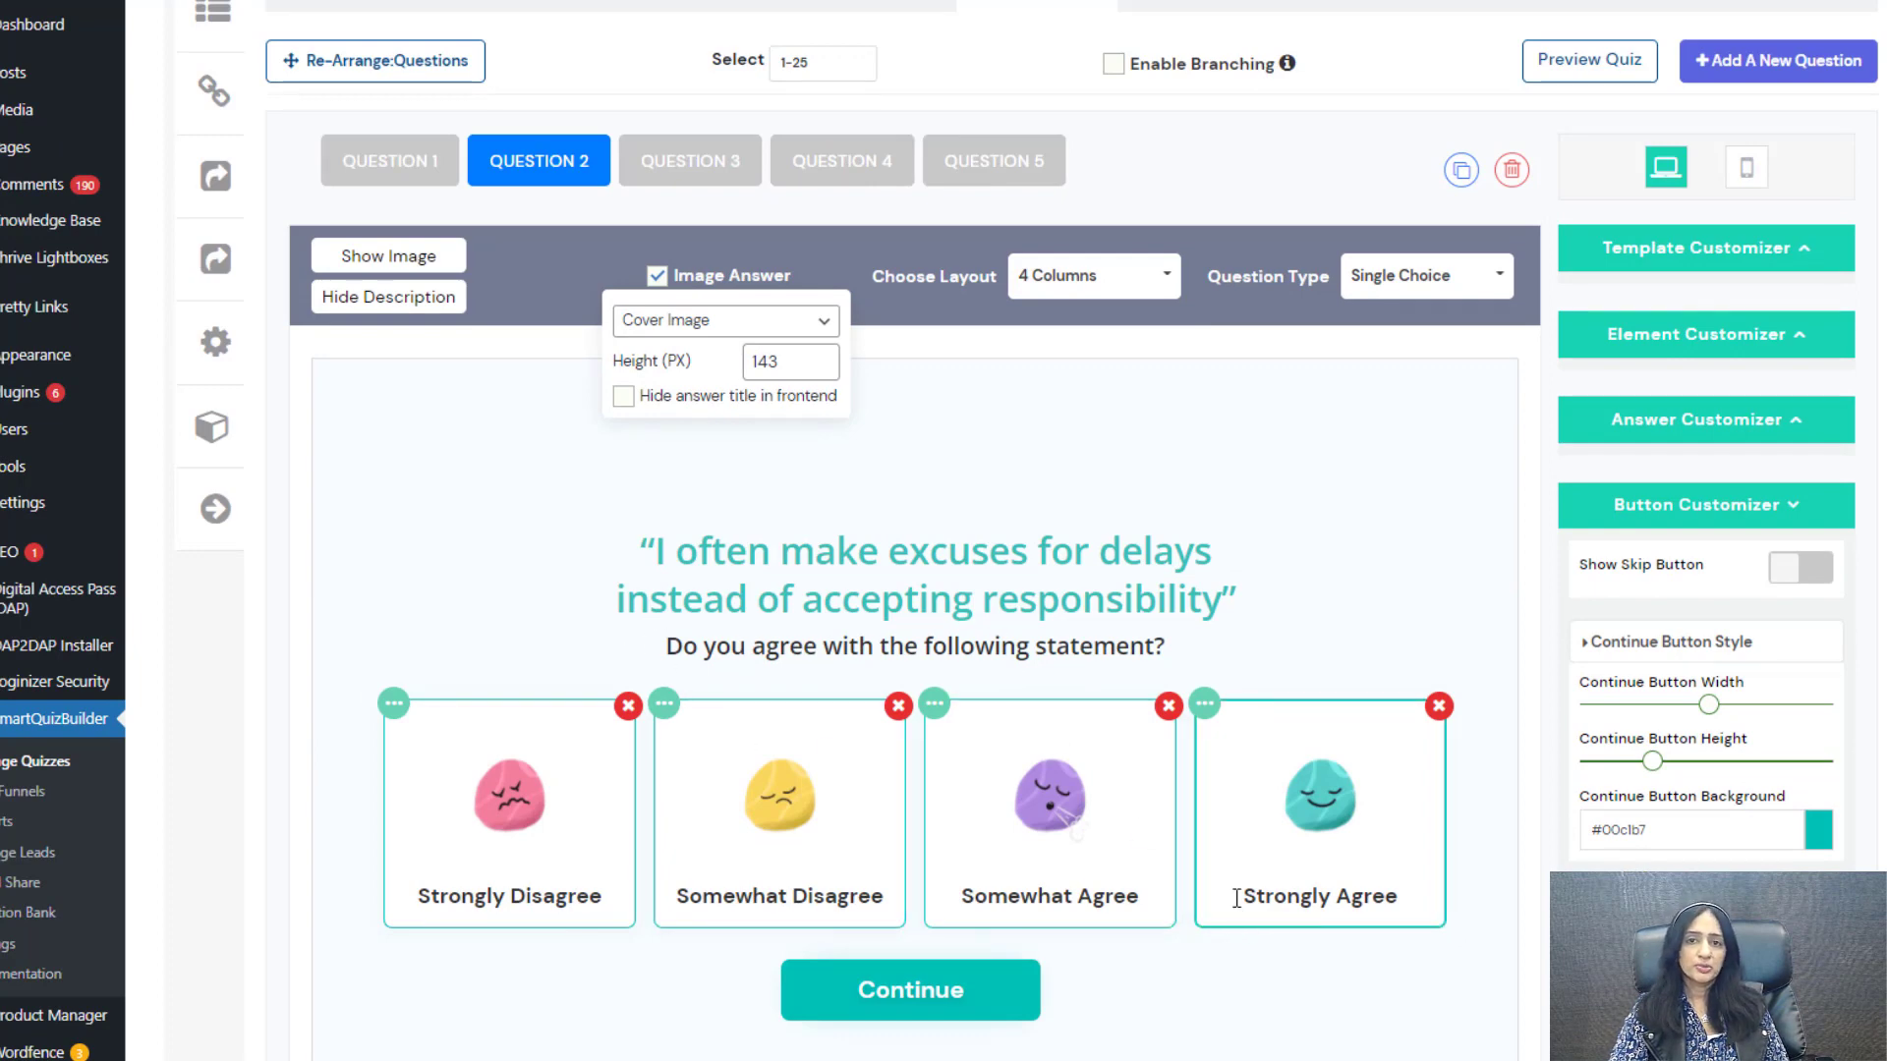
# Step: Review how the answers of Questions 3 and 4 are mapped to quiz outcomes
pyautogui.click(678, 161)
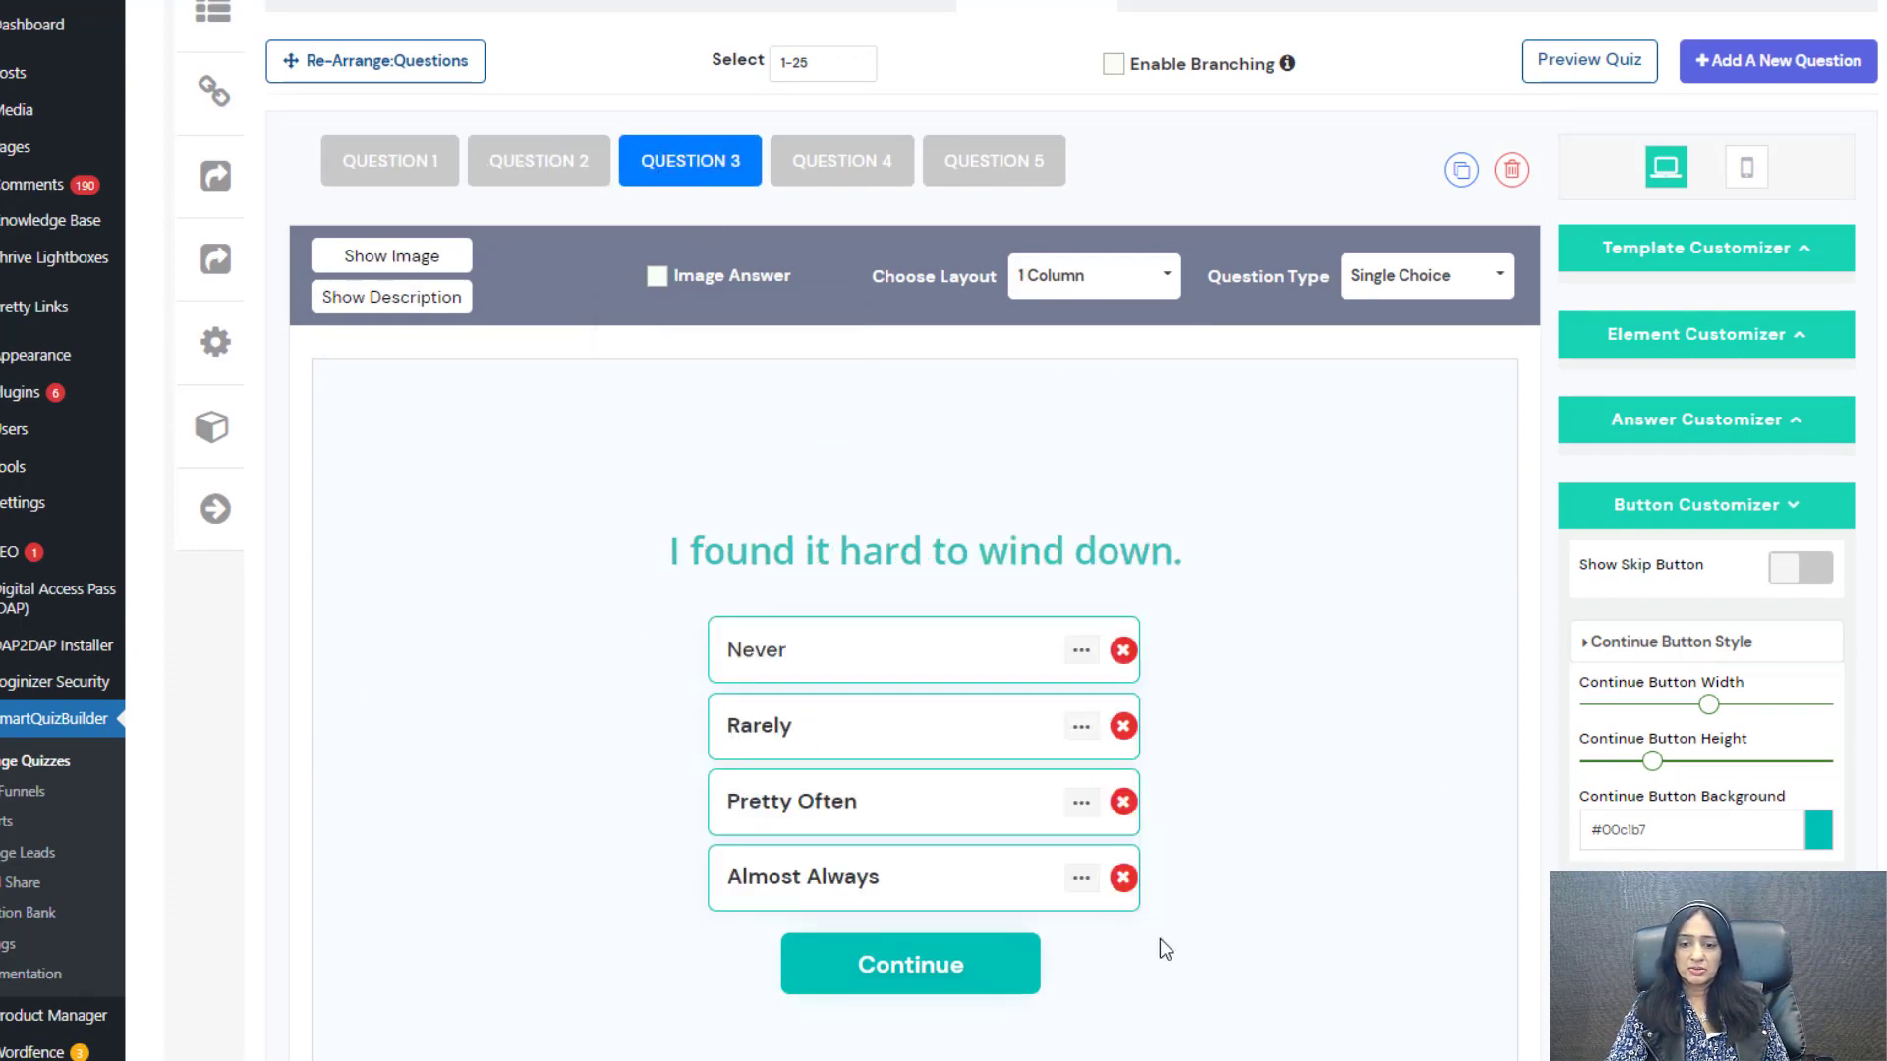
pyautogui.scroll(-6, 1162, 938)
pyautogui.scroll(-3, 1317, 949)
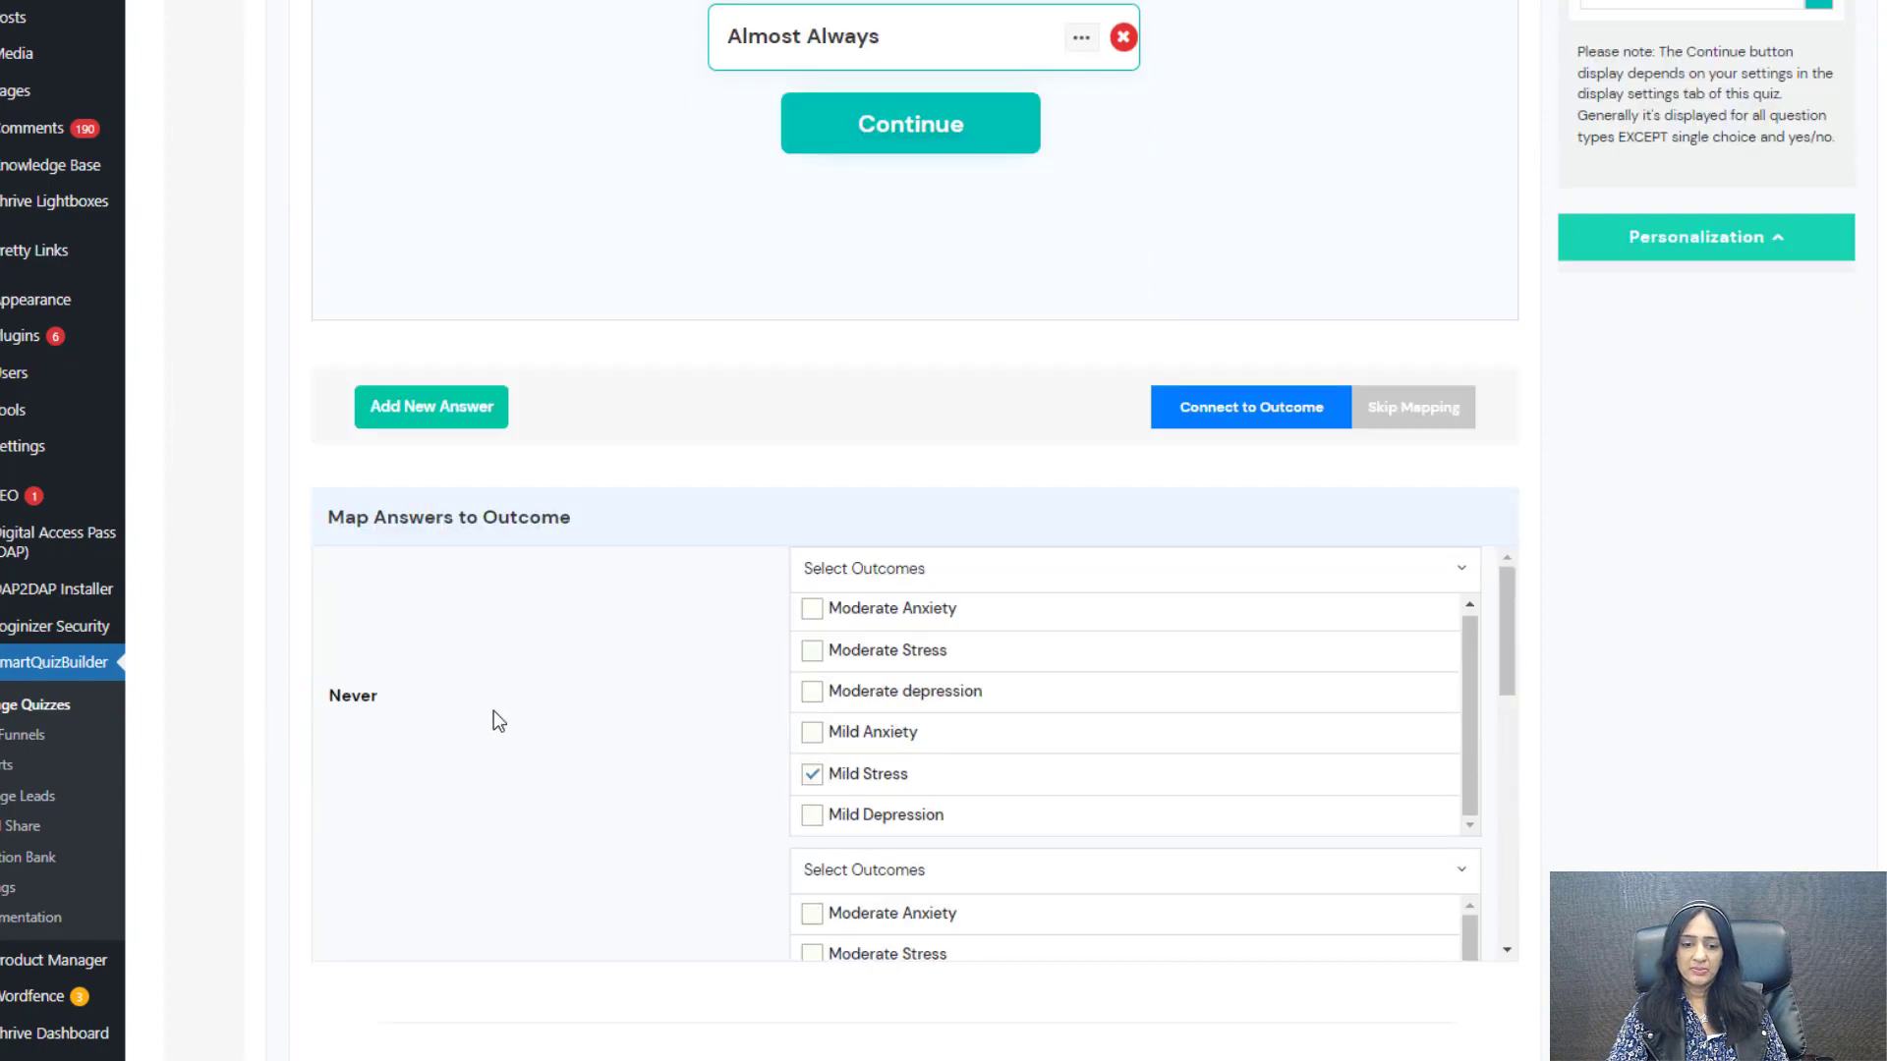
pyautogui.scroll(-3, 493, 710)
pyautogui.scroll(3, 1251, 598)
pyautogui.click(1218, 659)
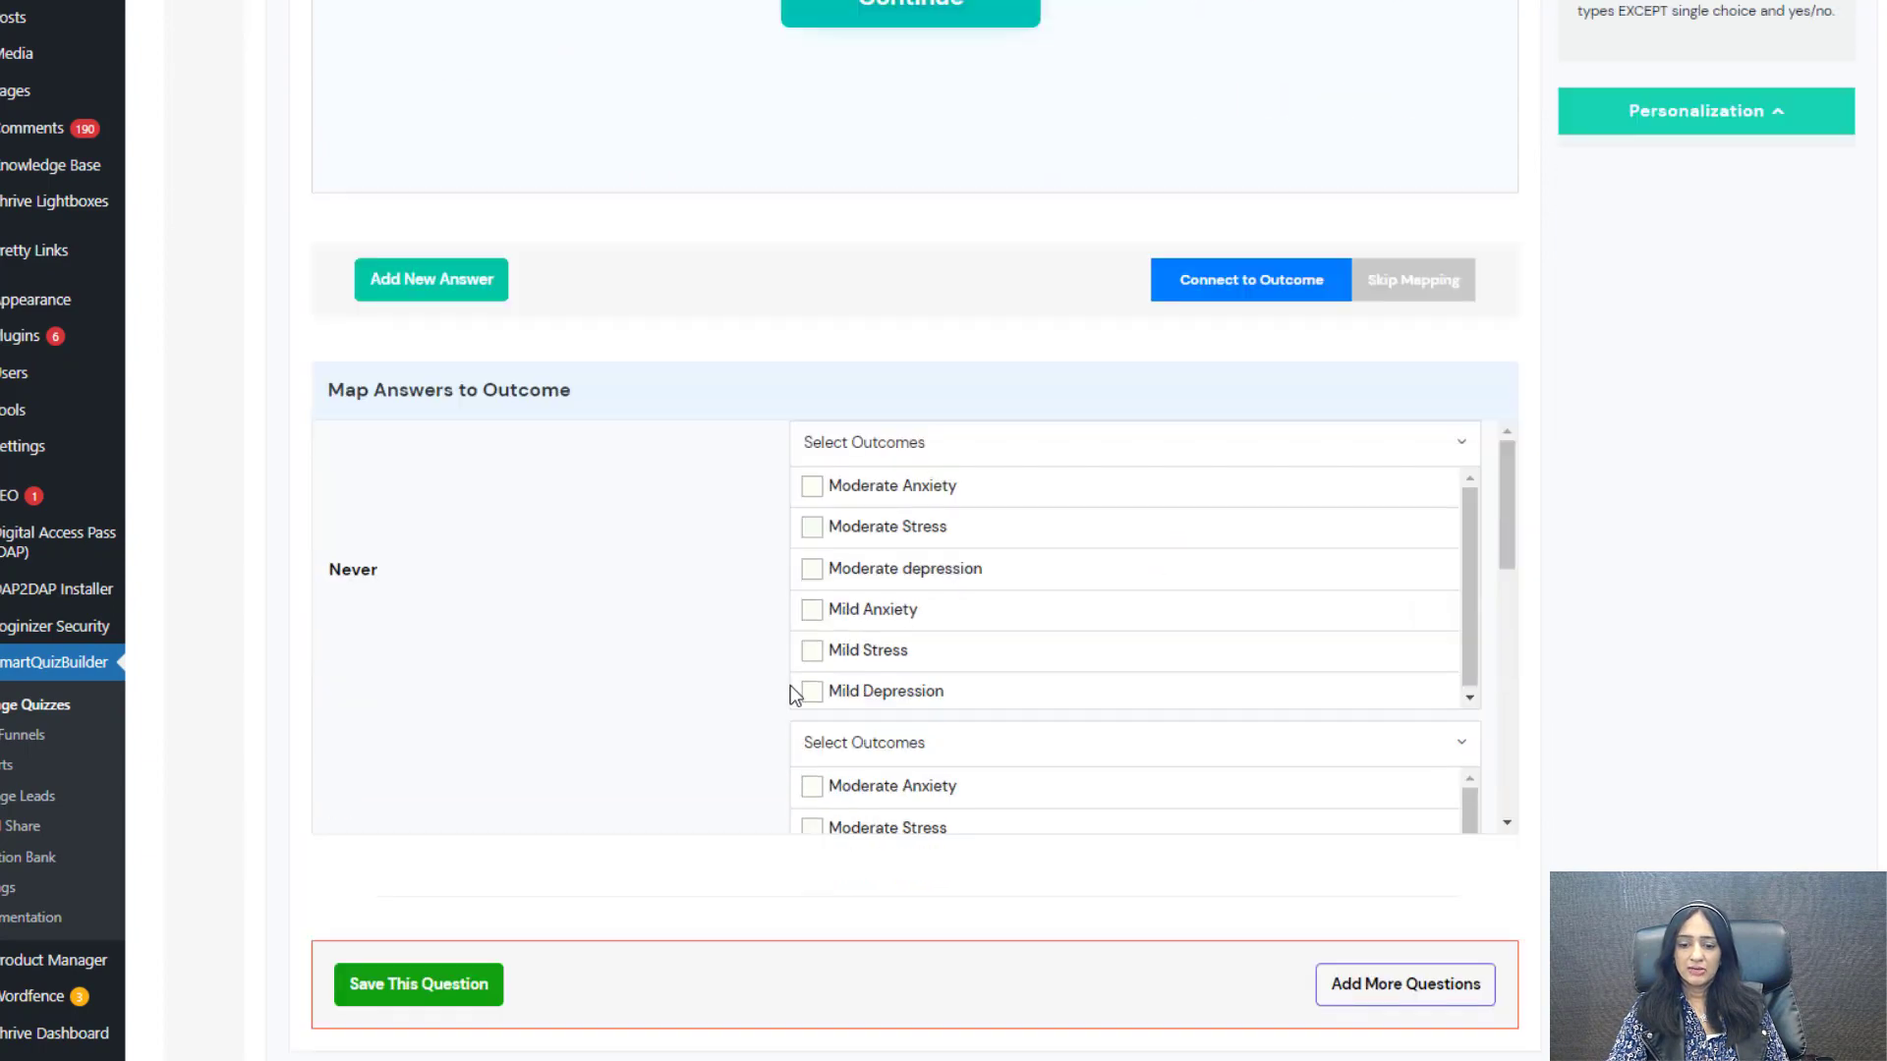
pyautogui.scroll(10, 790, 686)
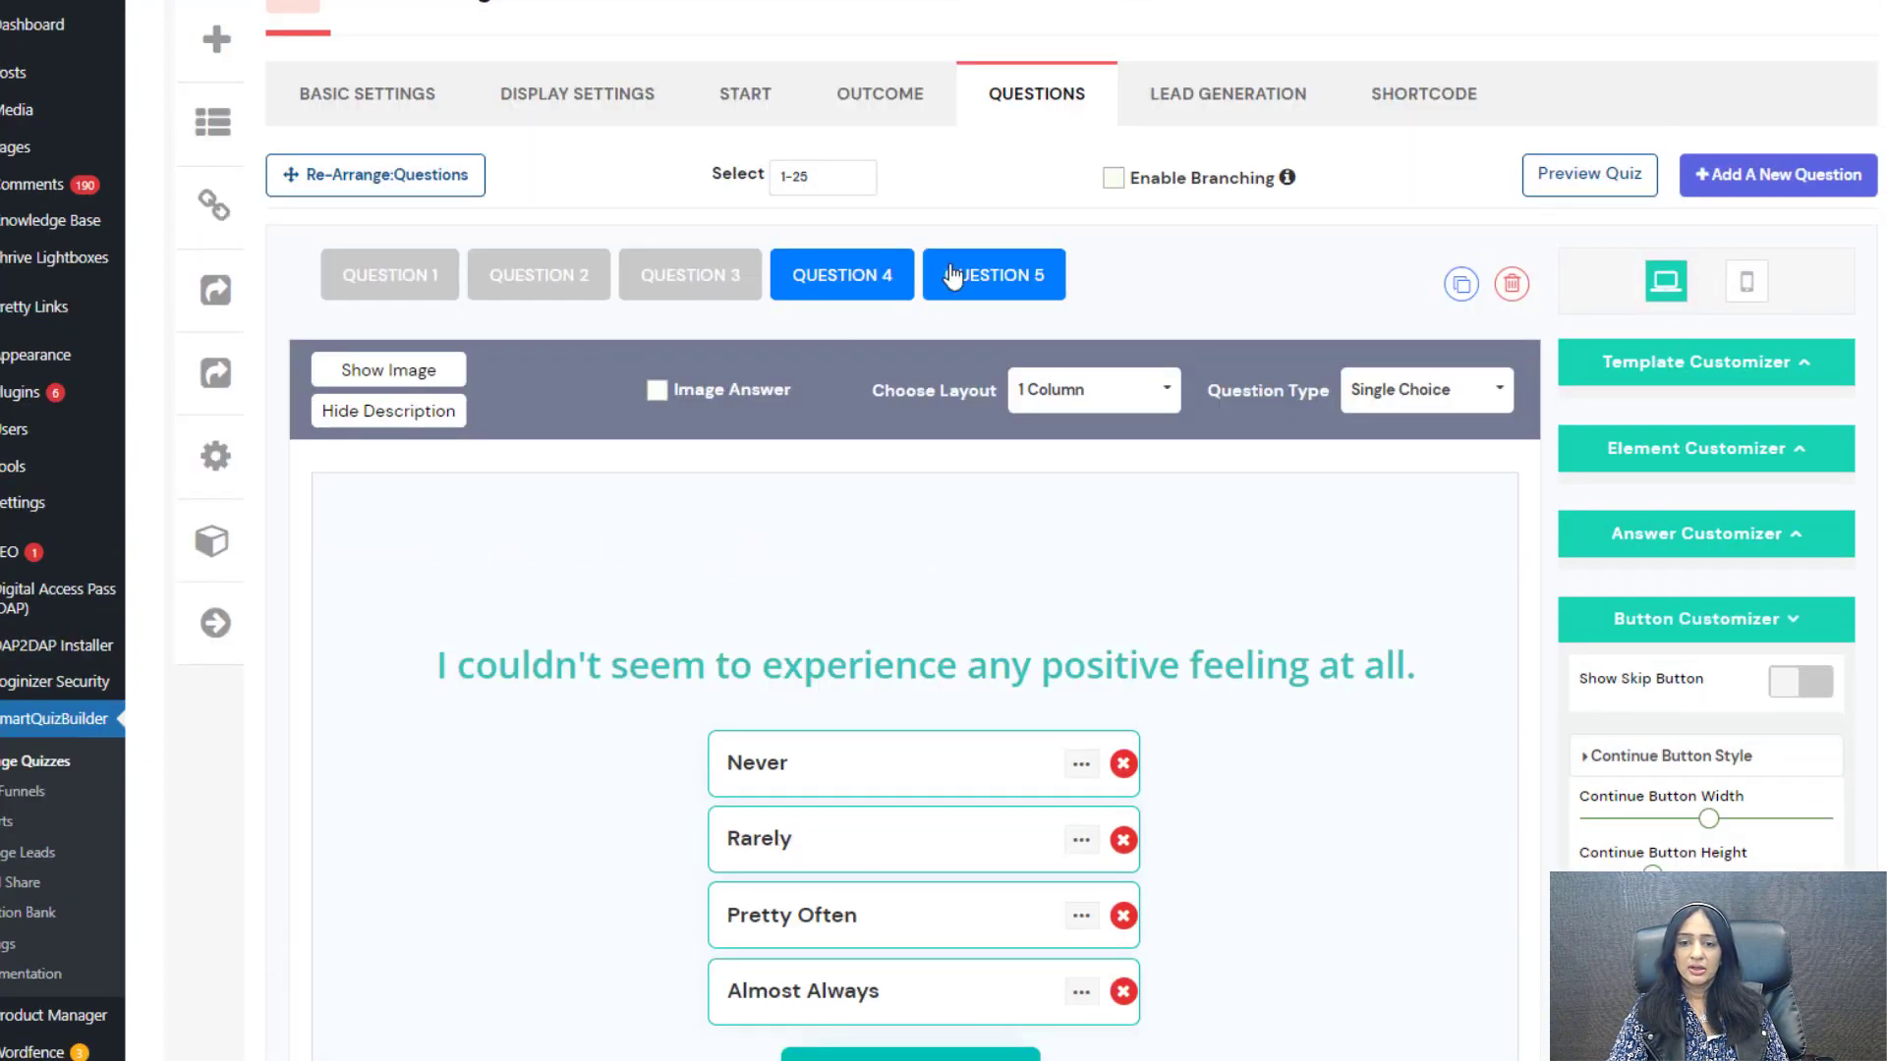
# Step: Review Question 5's answers and the outcome mapping choice below them
pyautogui.click(953, 276)
pyautogui.scroll(-7, 557, 697)
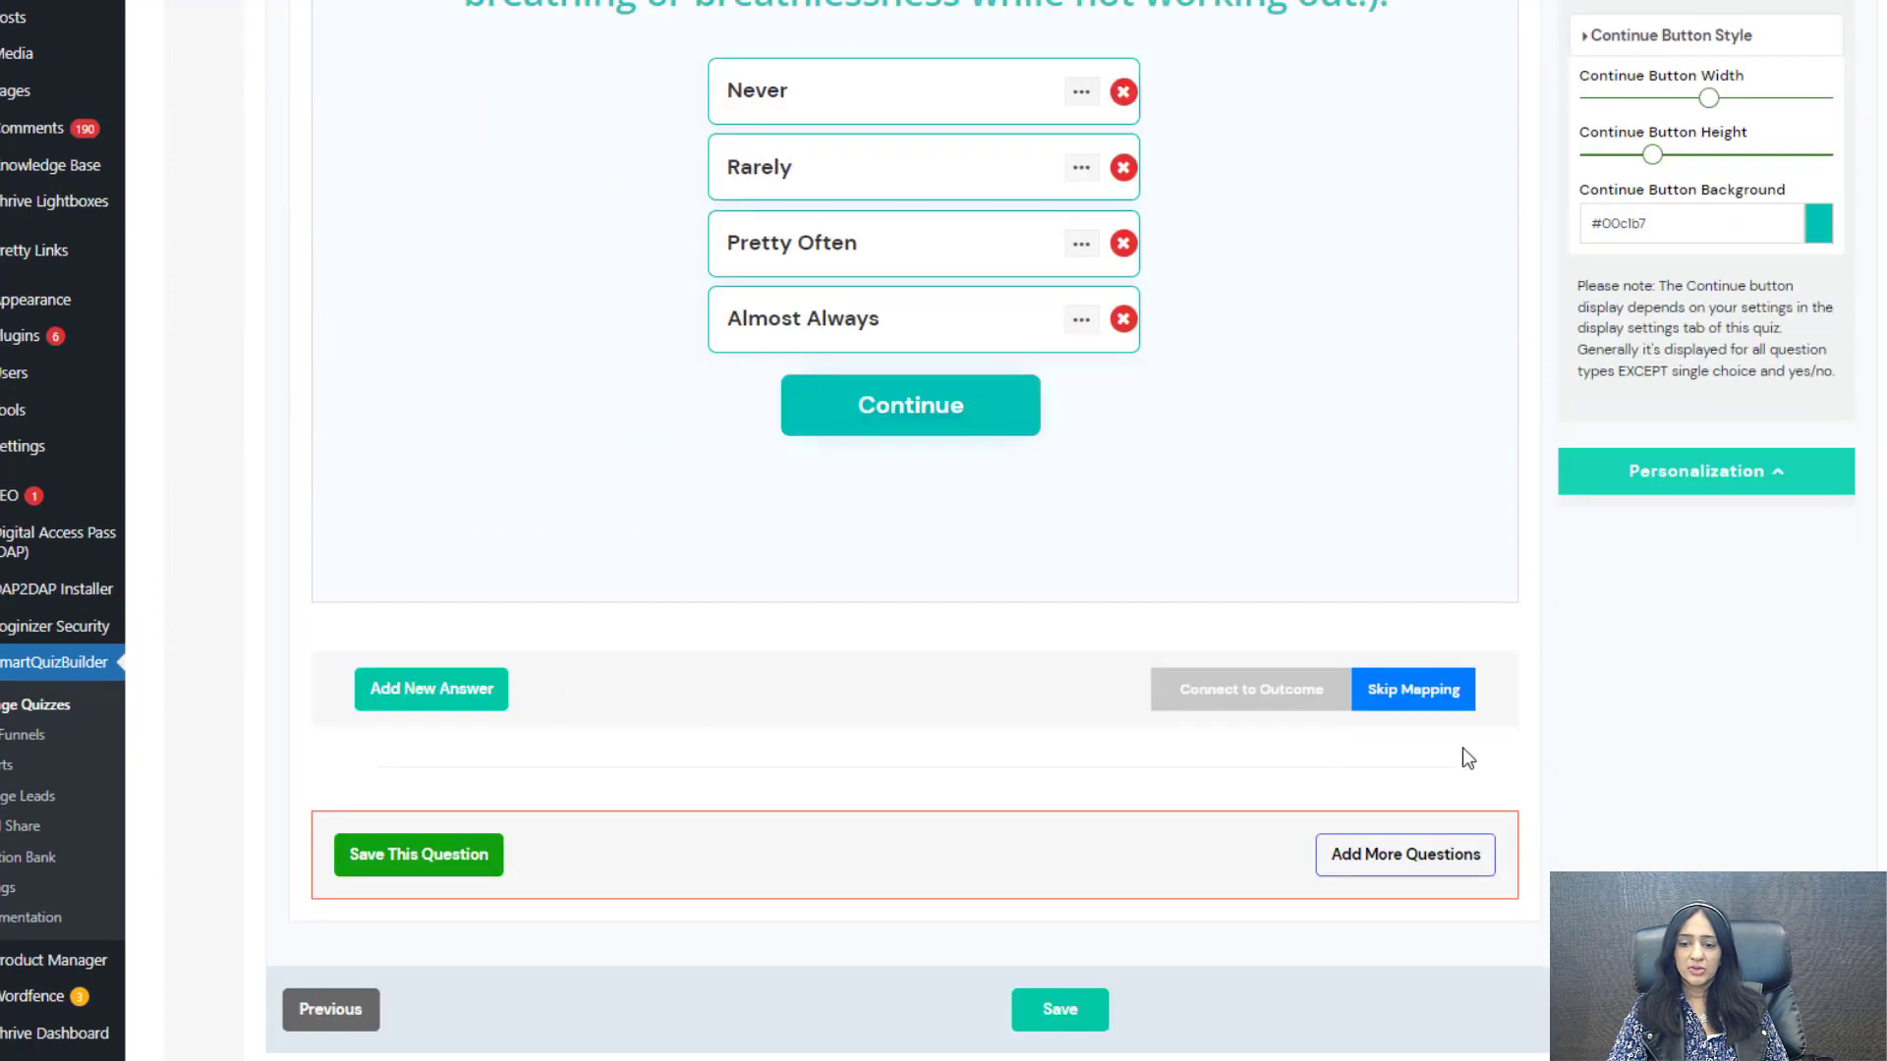
pyautogui.scroll(6, 497, 720)
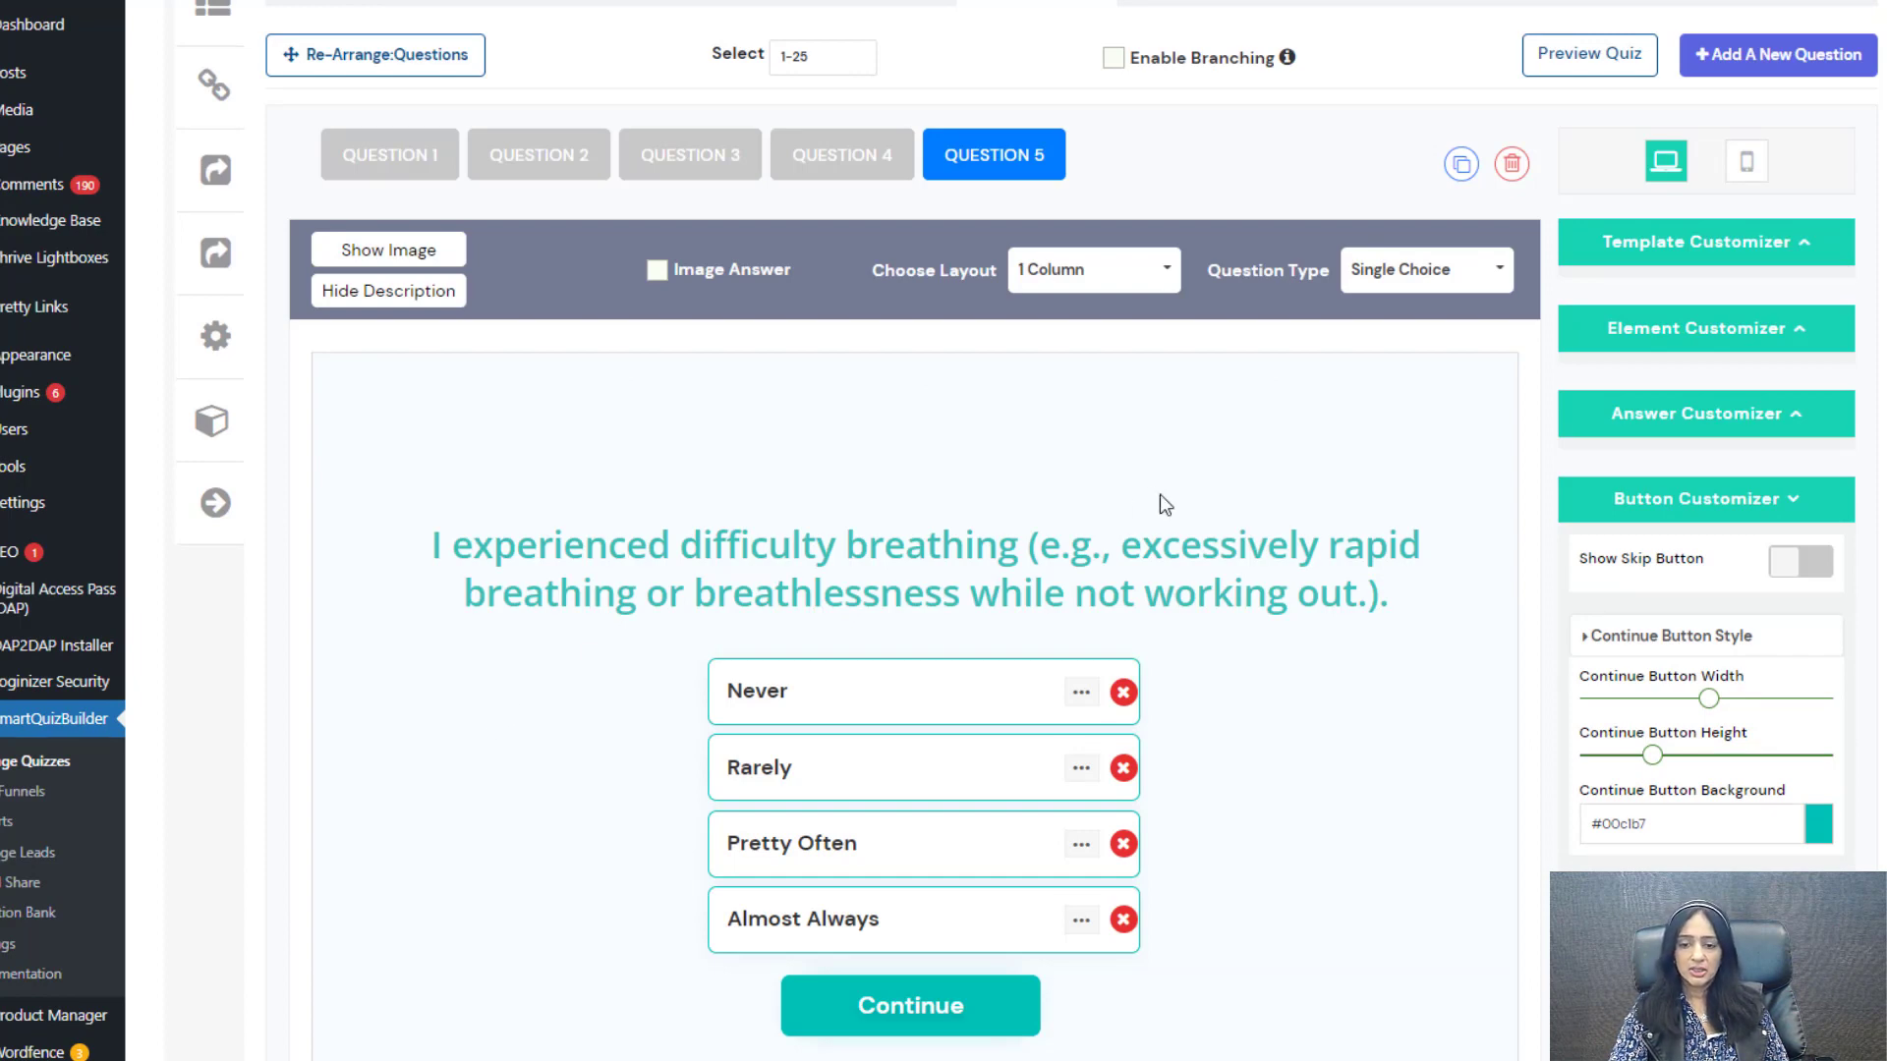
pyautogui.scroll(-5, 496, 723)
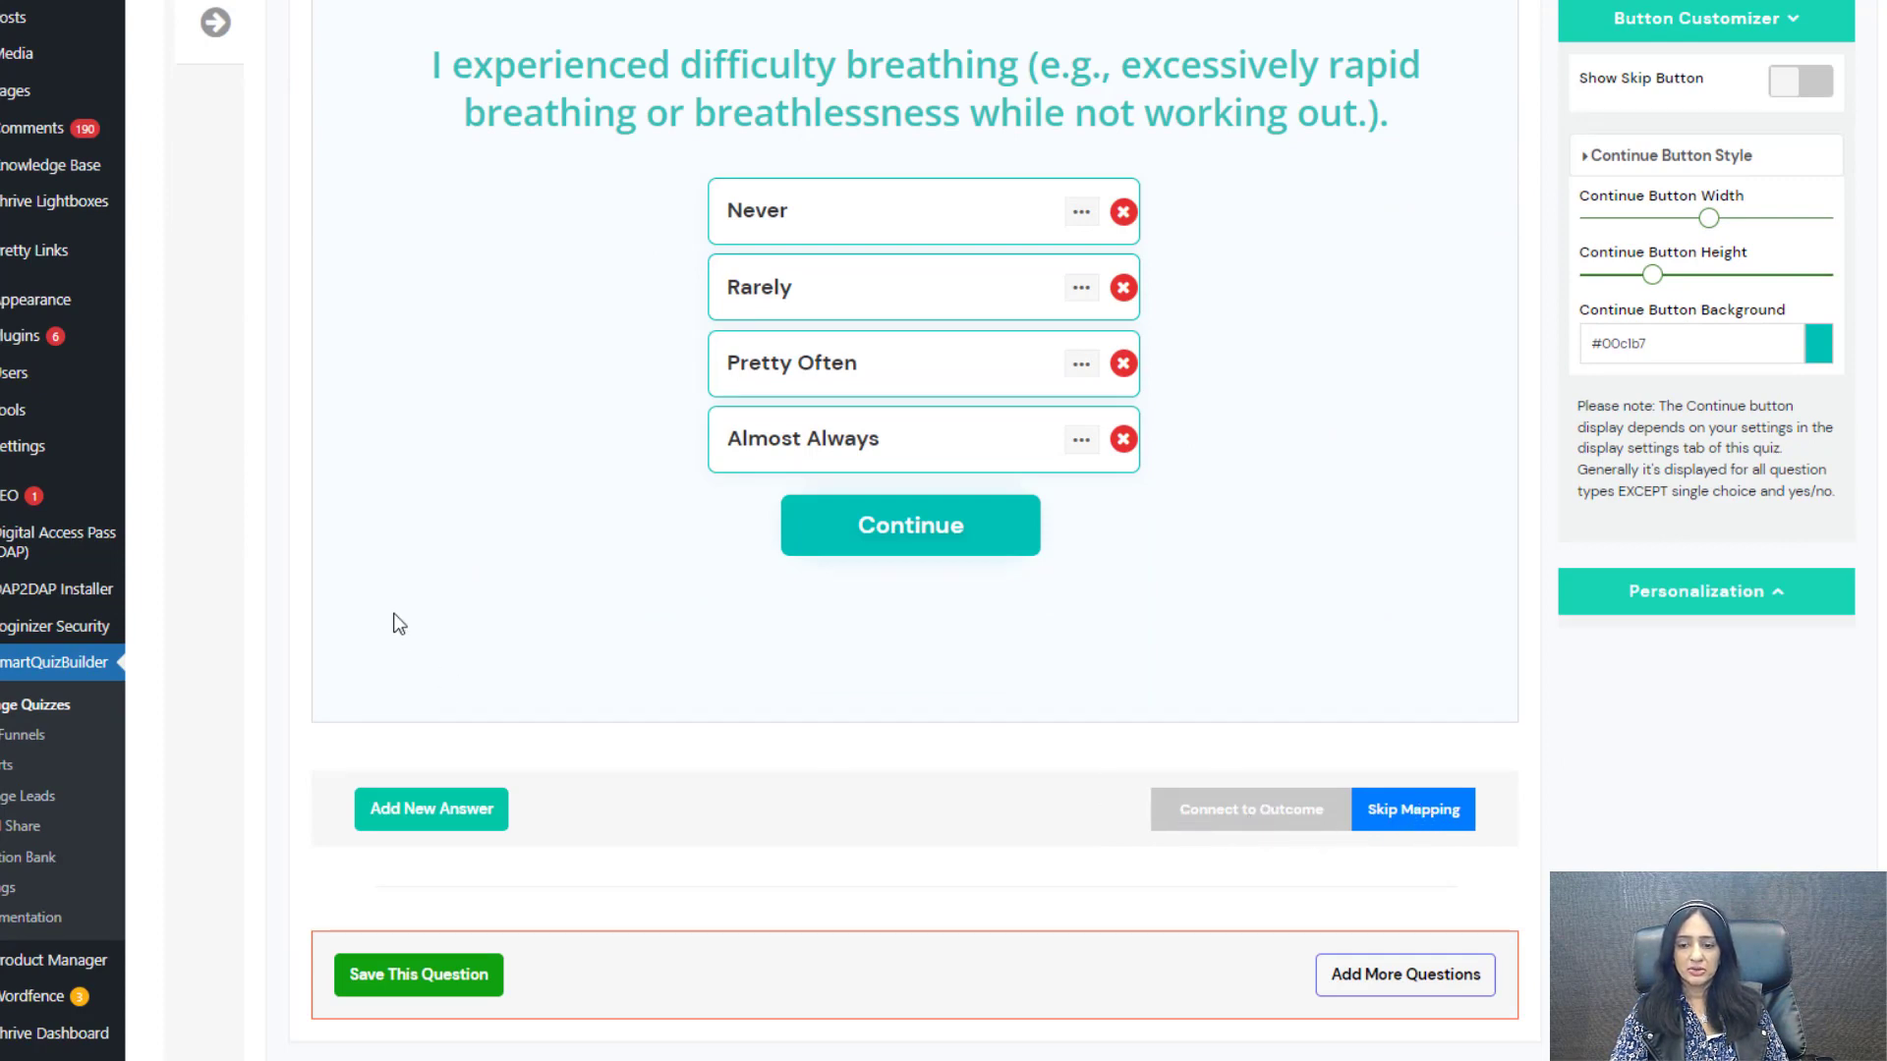
pyautogui.scroll(4, 396, 623)
pyautogui.scroll(3, 806, 317)
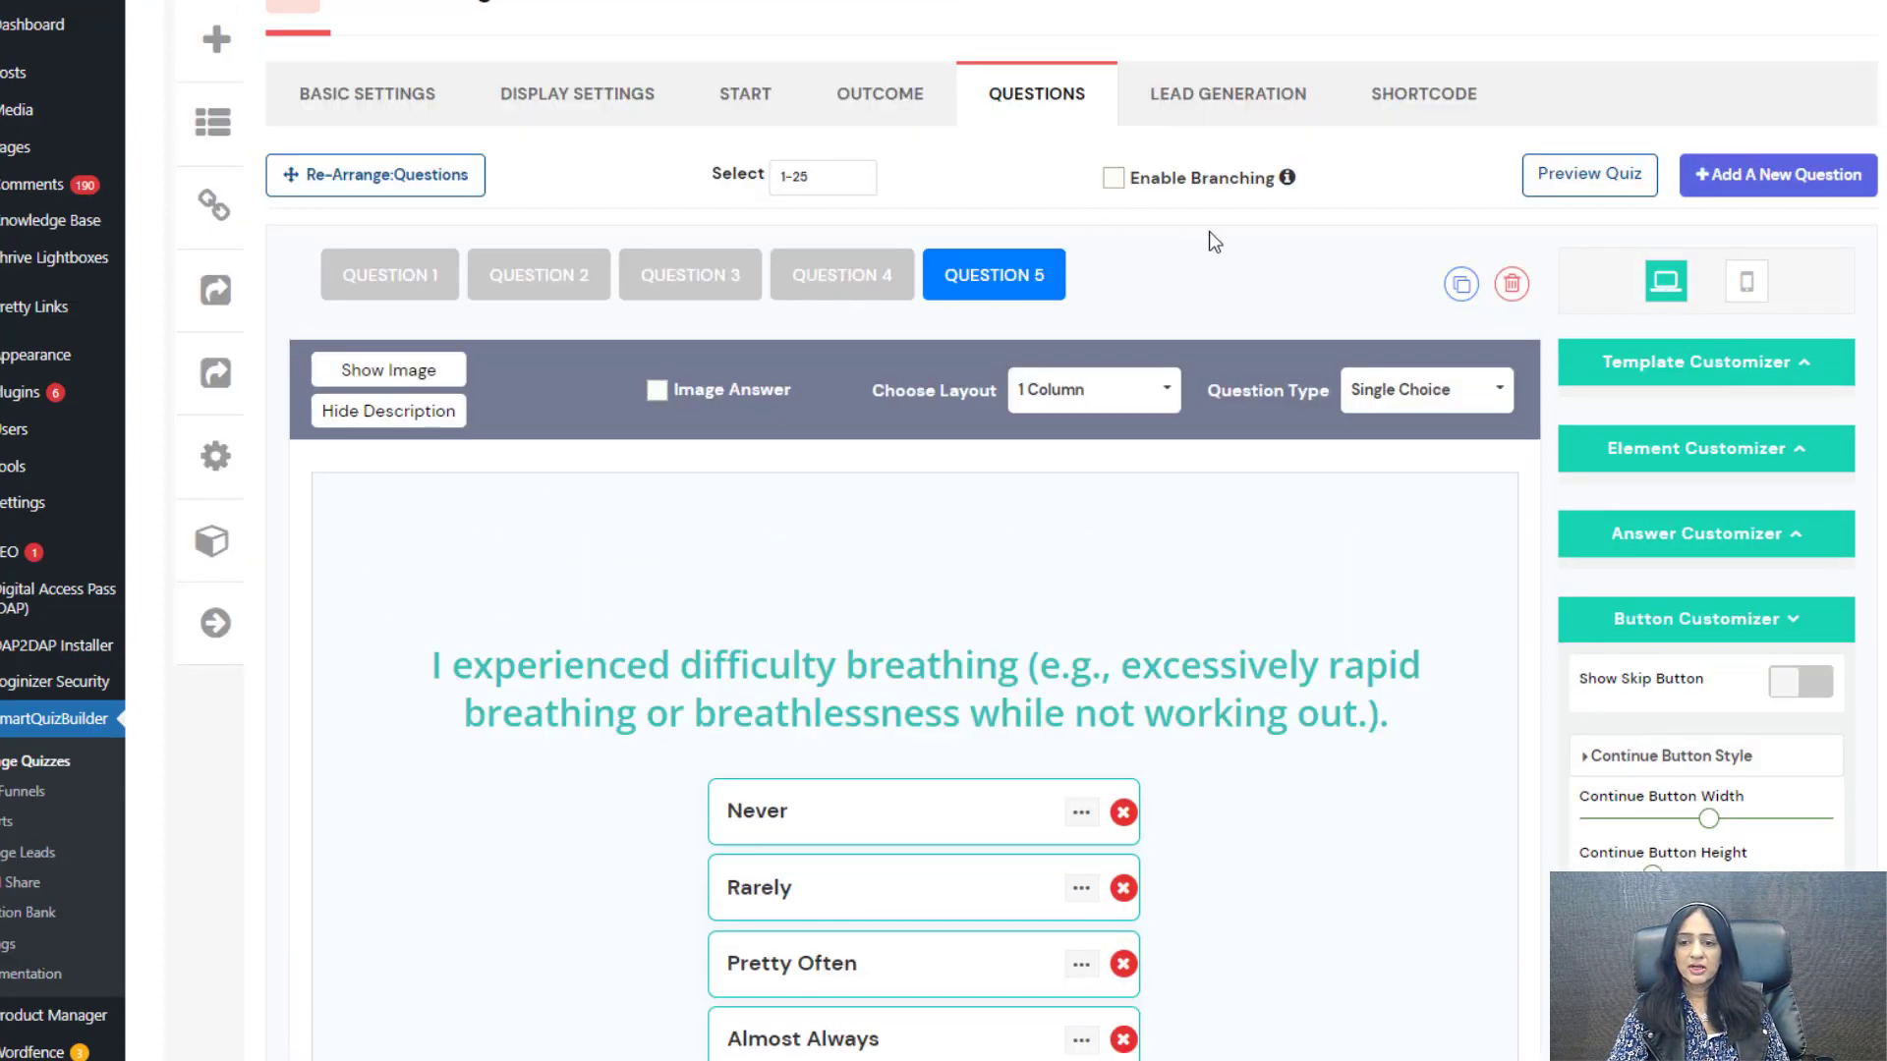
# Step: Go to the outcome settings and view the redirect rules of the quiz outcomes
pyautogui.click(1216, 110)
pyautogui.scroll(-4, 1348, 670)
pyautogui.scroll(4, 1348, 670)
pyautogui.click(882, 218)
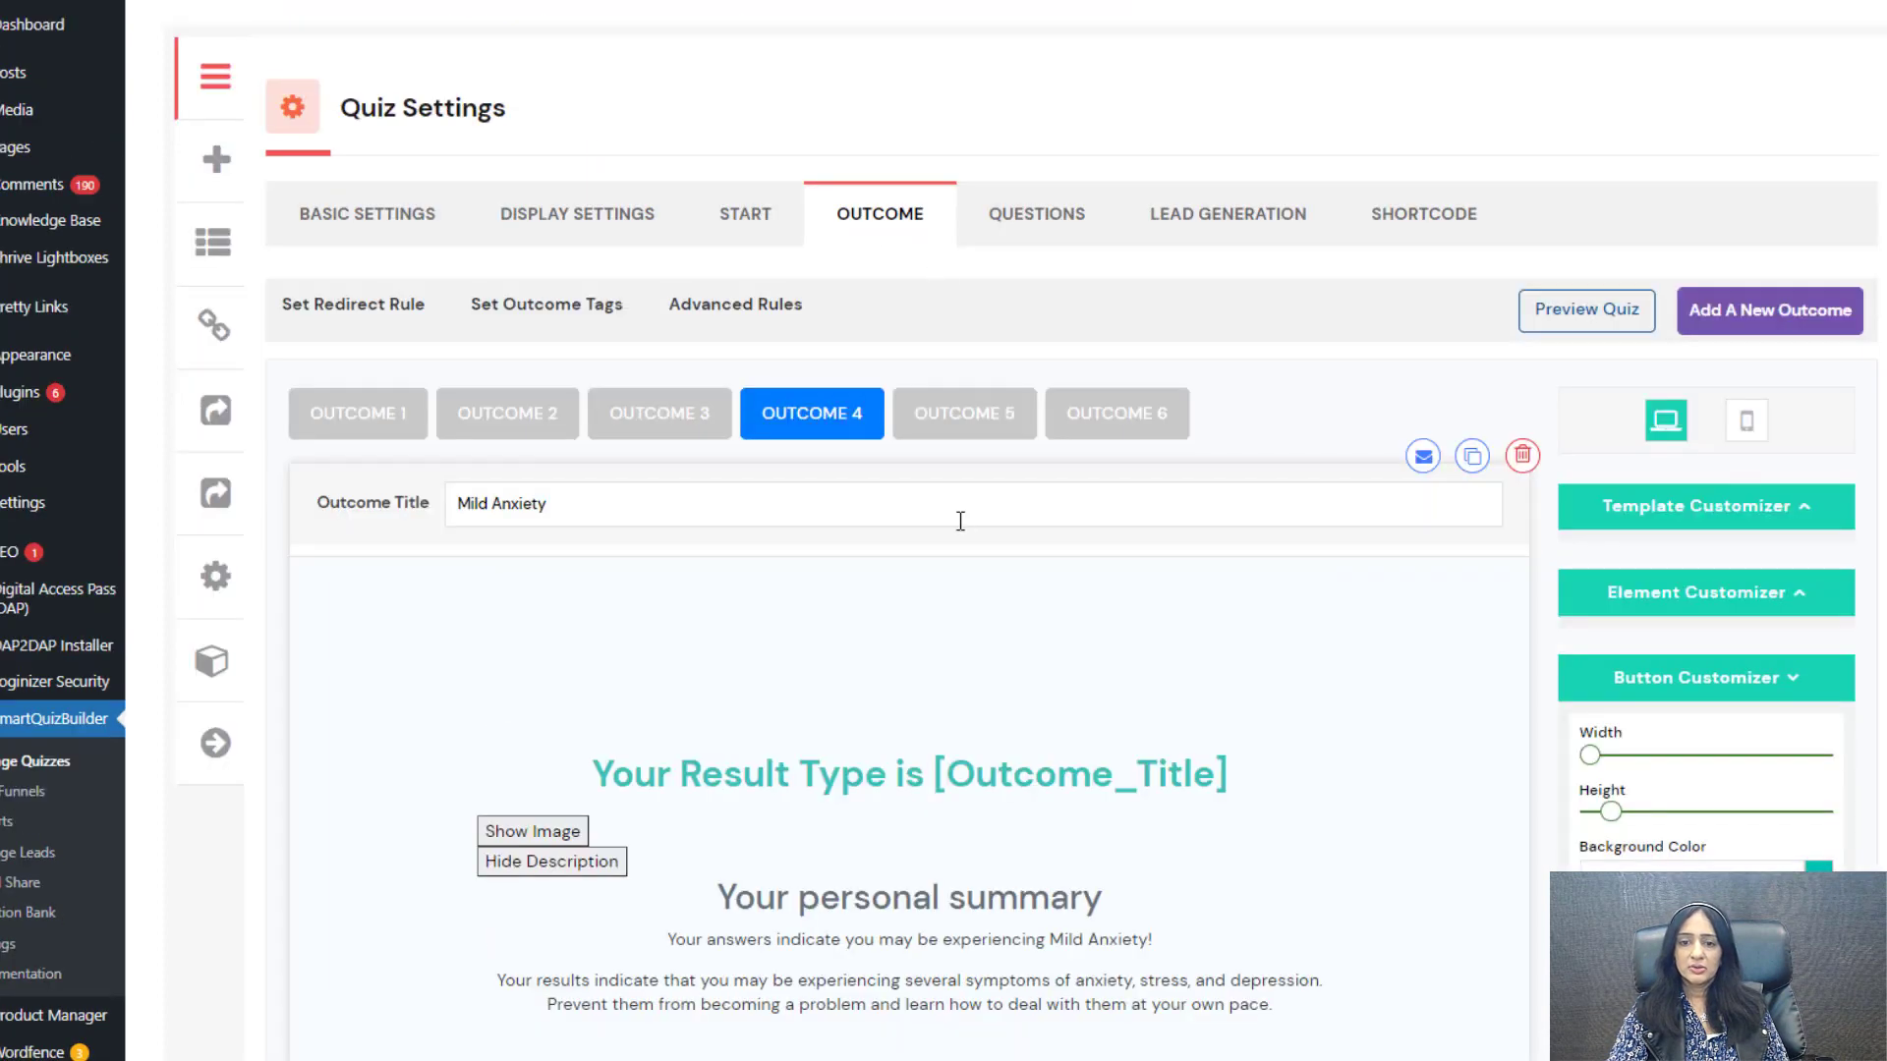
pyautogui.scroll(-1, 960, 522)
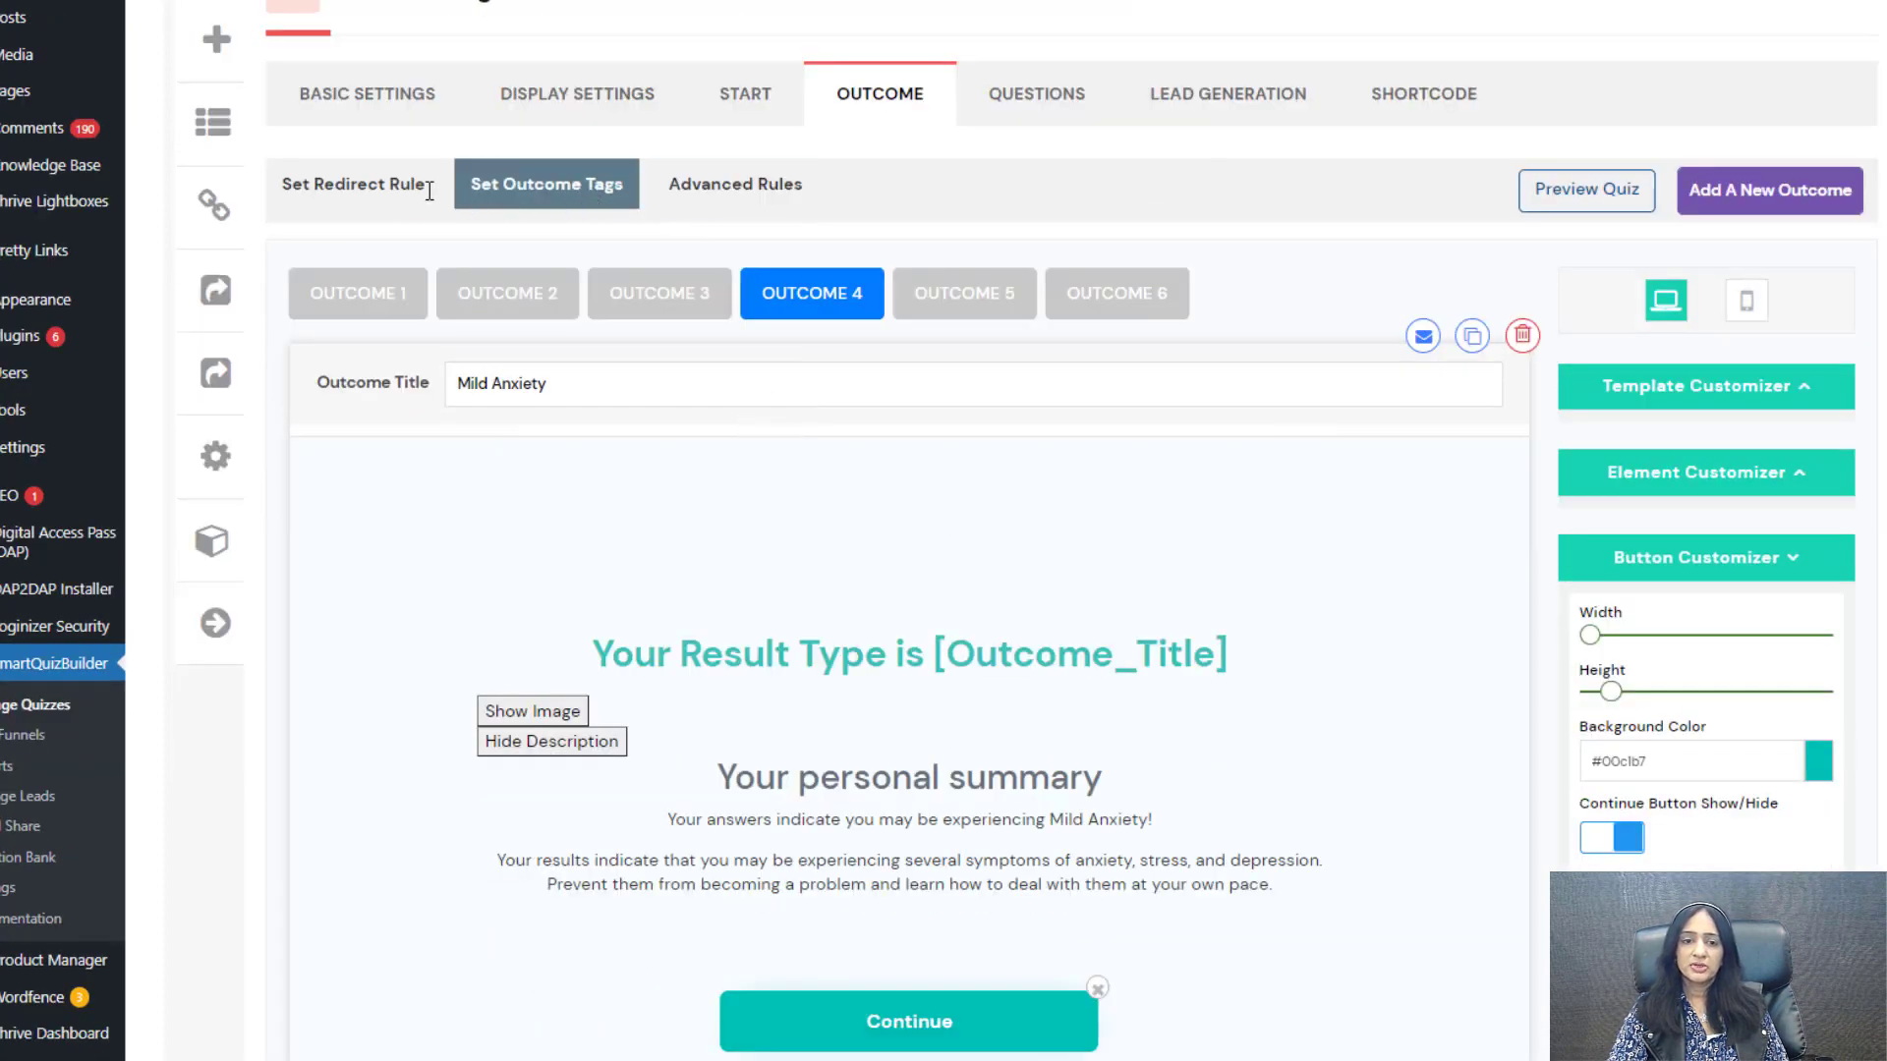
pyautogui.click(392, 199)
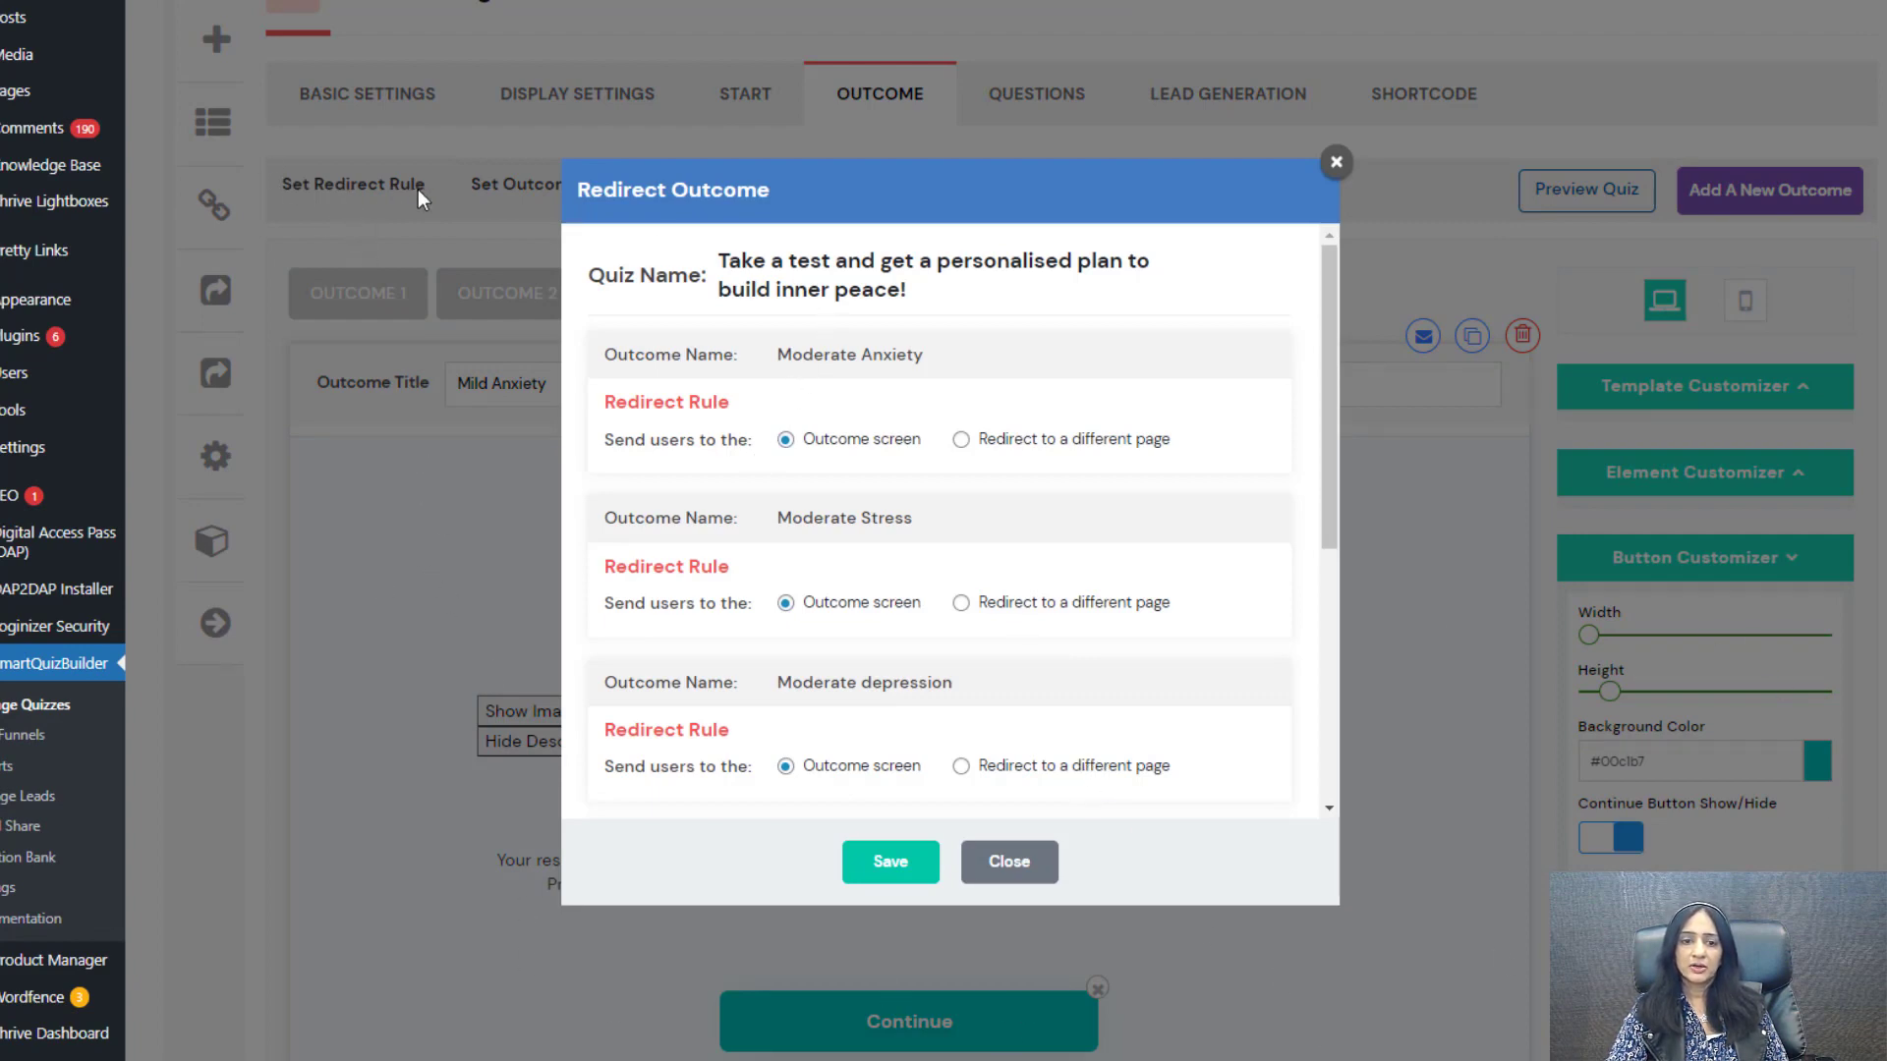
pyautogui.click(1336, 162)
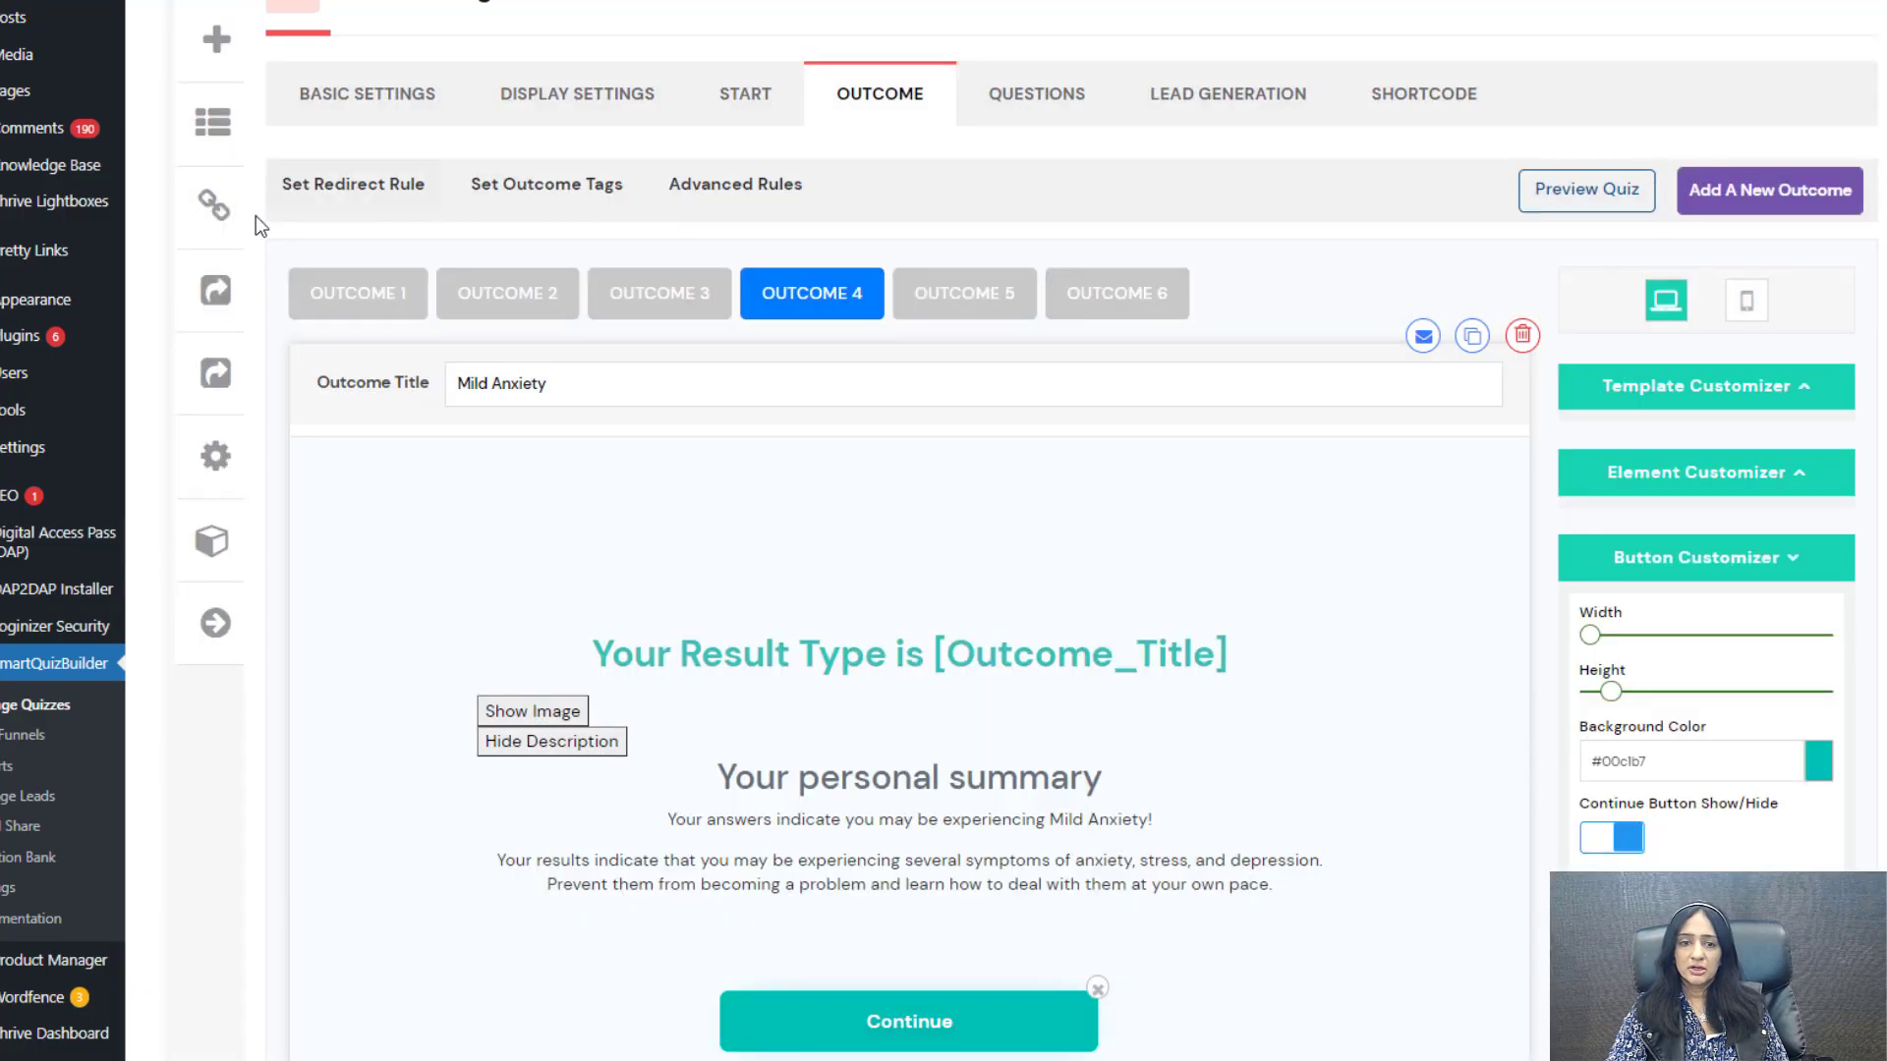
# Step: Try redirecting the Moderate Anxiety outcome to a different page, and close the redirect rules without saving
pyautogui.click(403, 198)
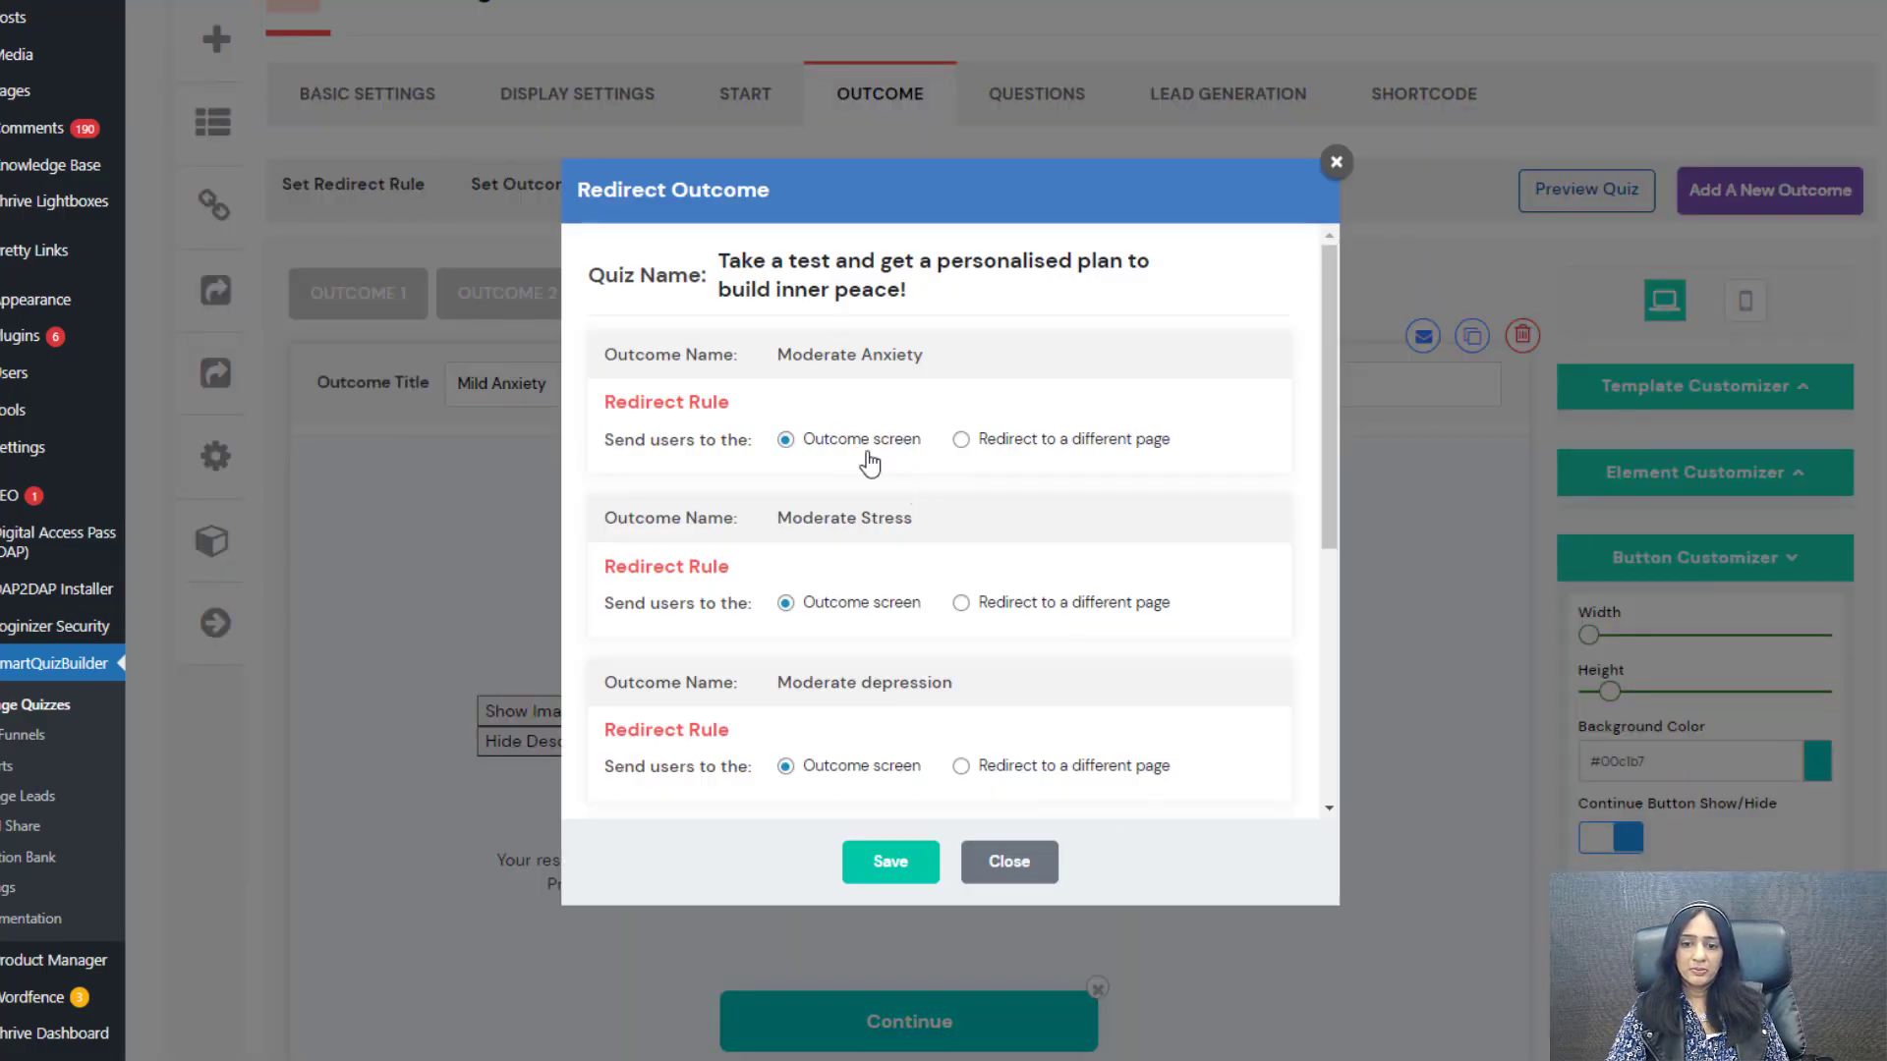
pyautogui.click(961, 440)
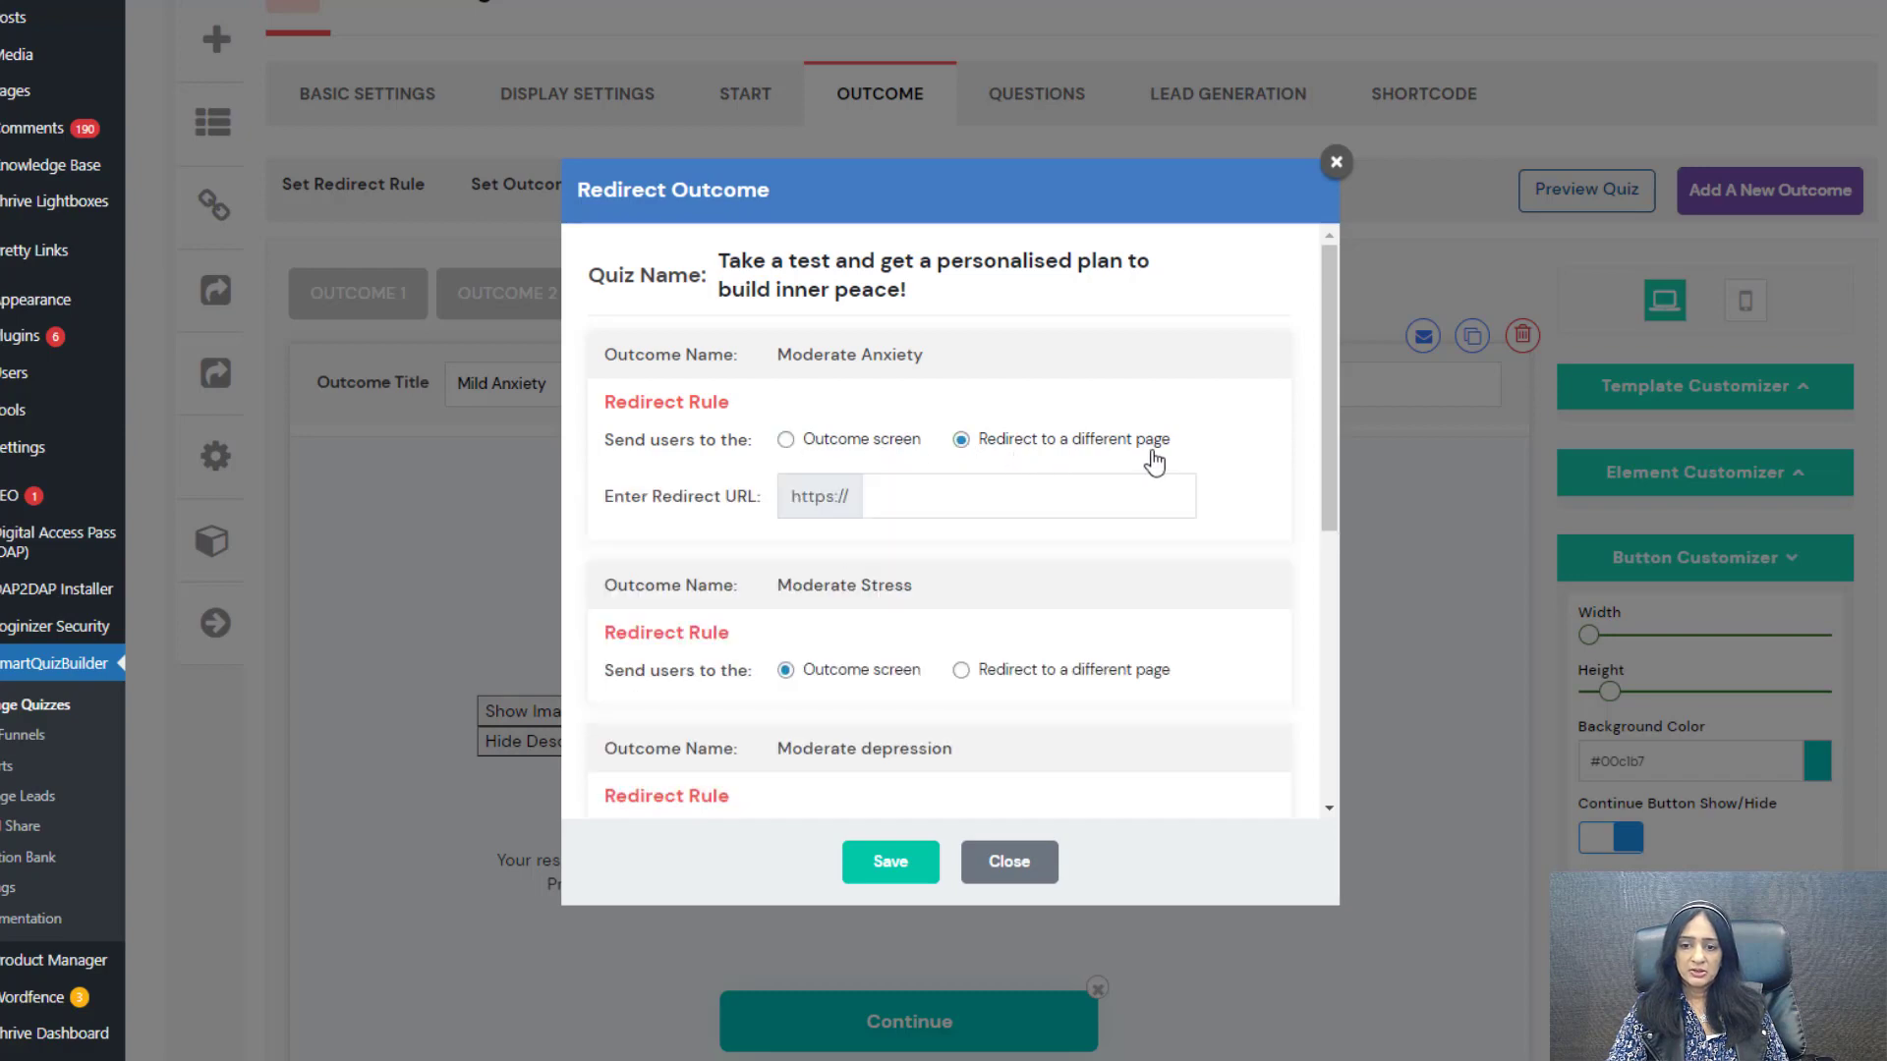
pyautogui.click(1335, 164)
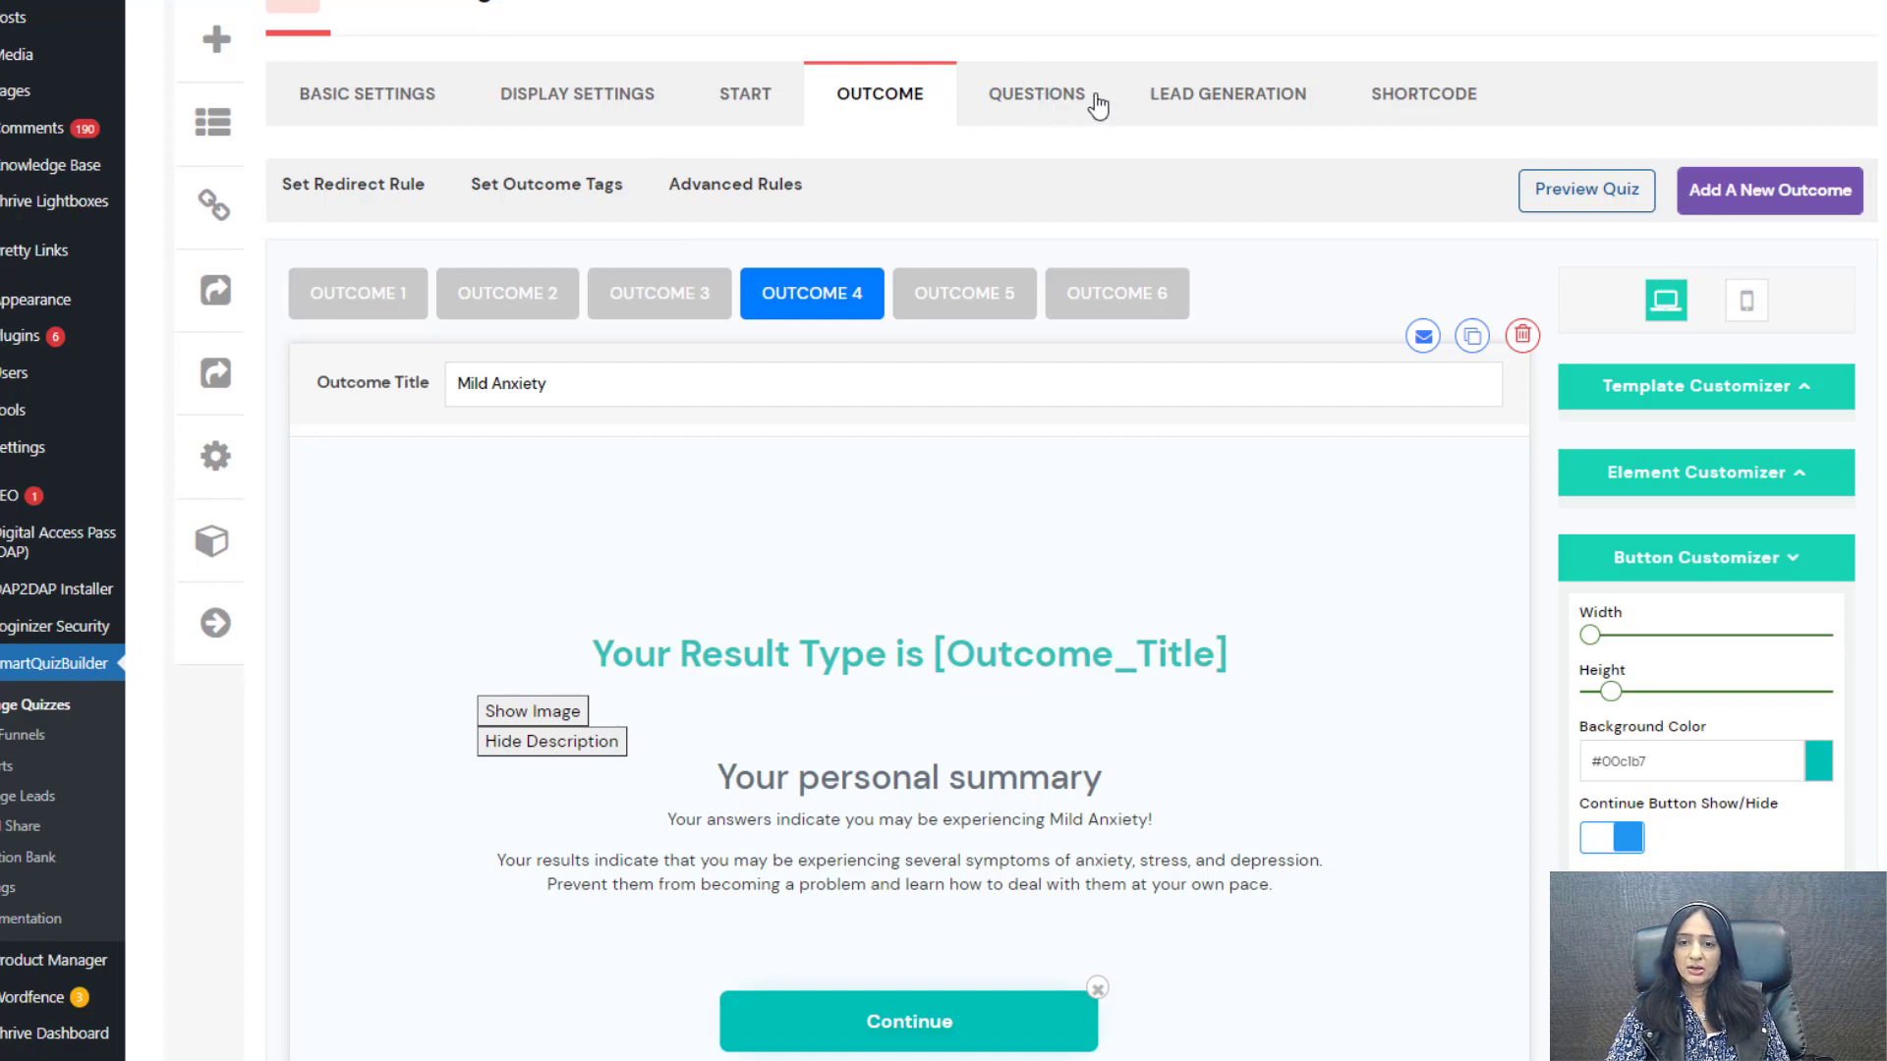
# Step: Narrow the inner width of the opt-in form on the lead generation screen
pyautogui.click(1229, 95)
pyautogui.scroll(-3, 1242, 535)
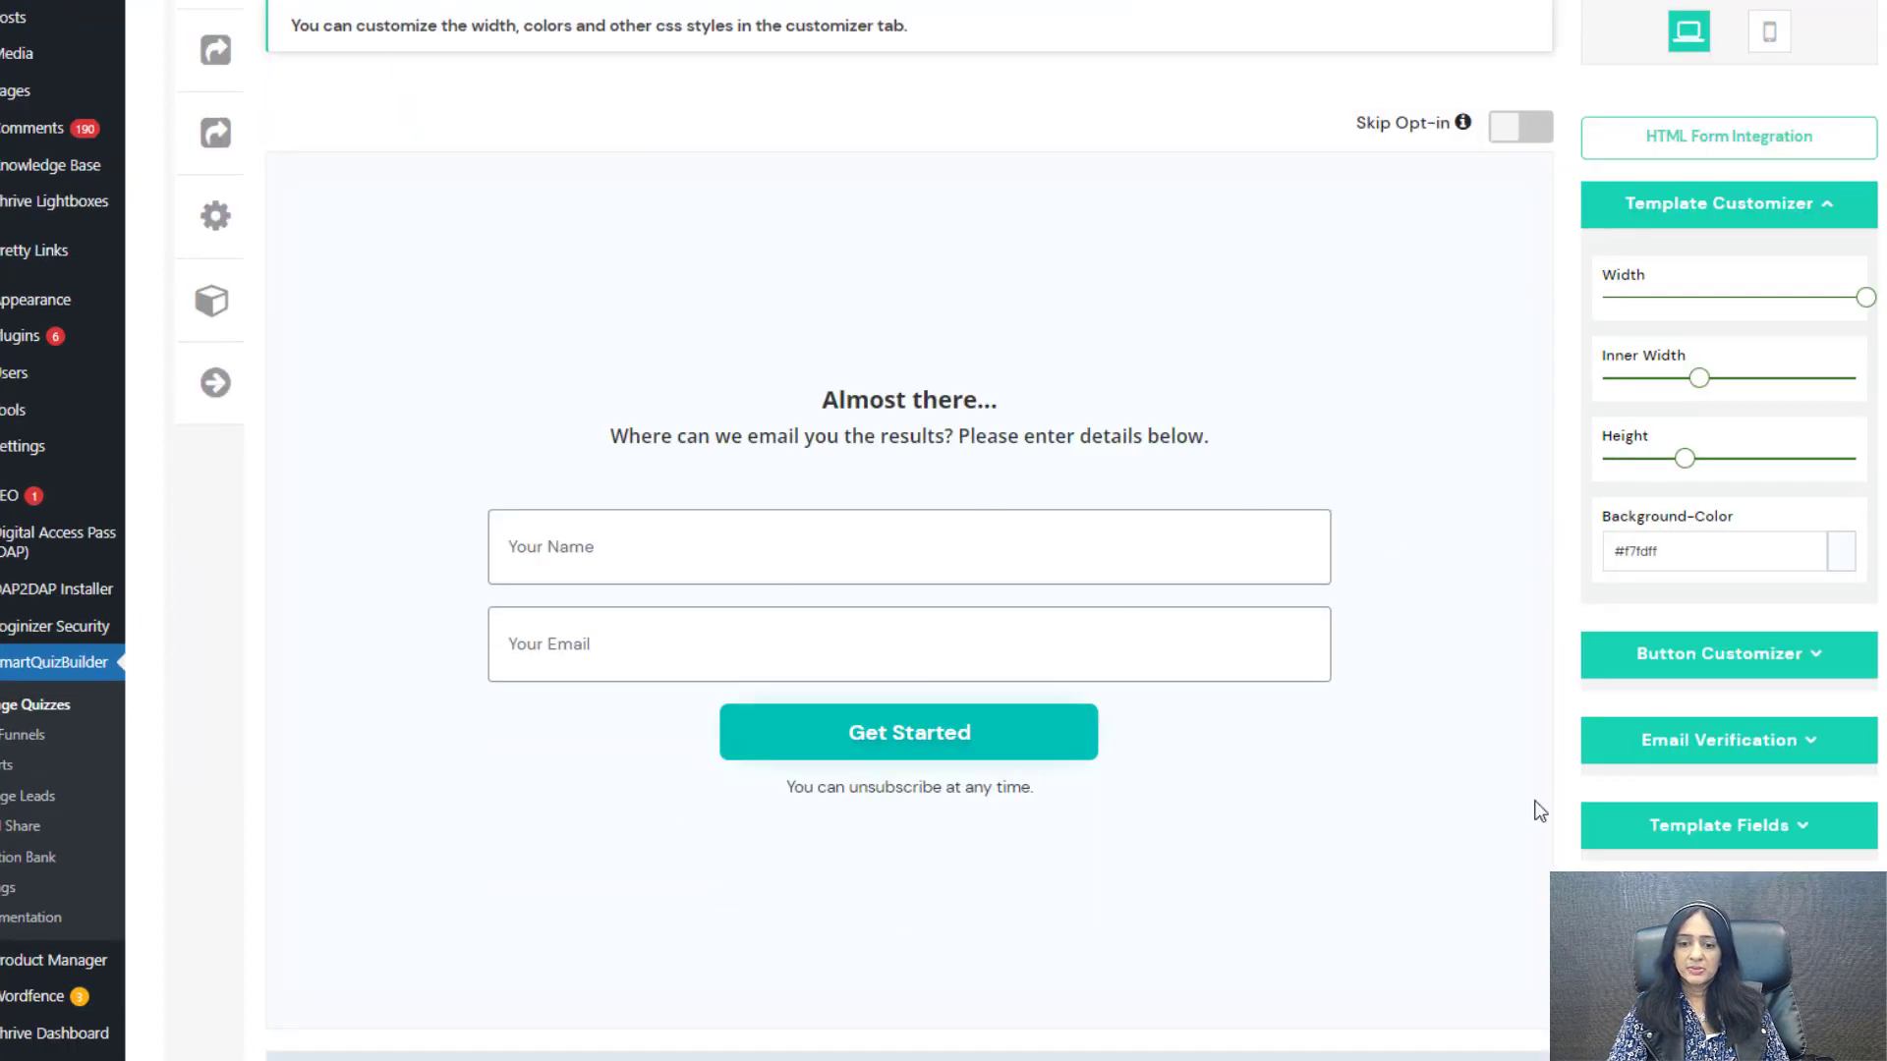
pyautogui.moveTo(1699, 377); pyautogui.dragTo(1683, 377)
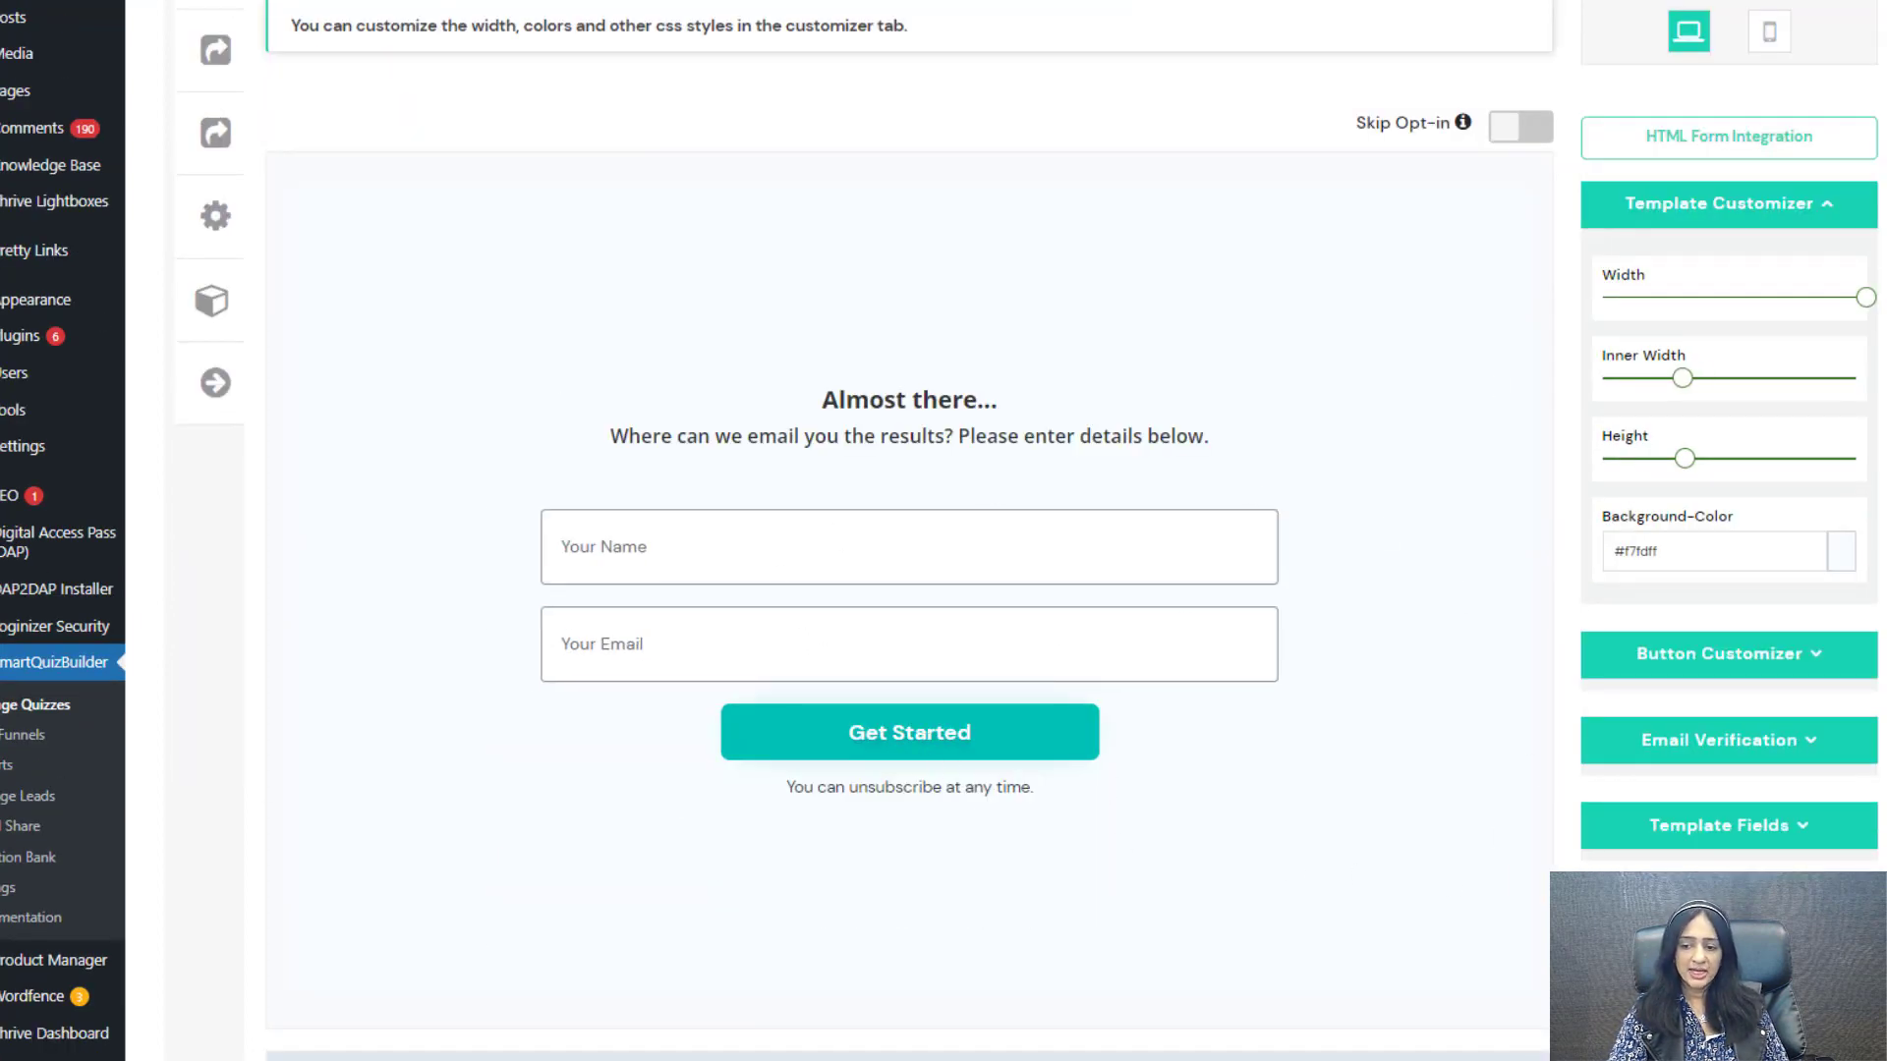
# Step: Add the existing custom fields Phone Number and How Did You Hear About Us? to the opt-in form
pyautogui.click(1719, 911)
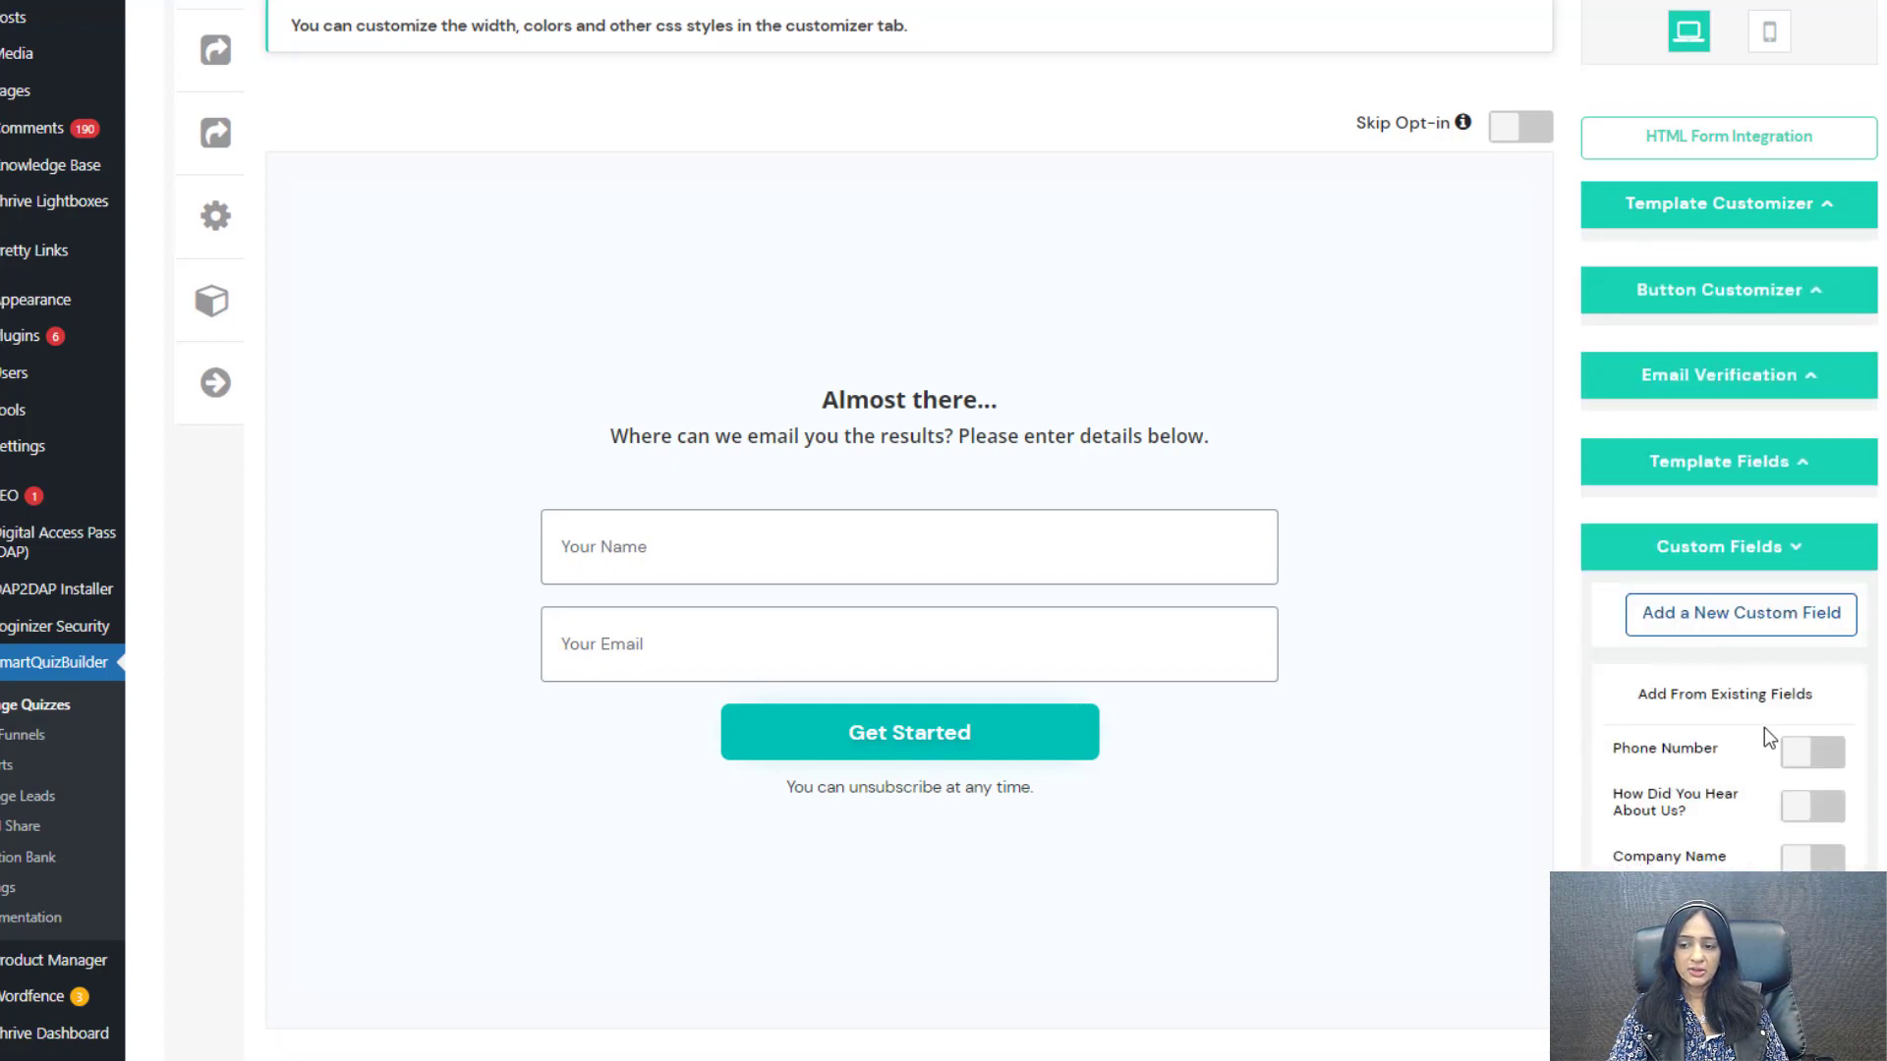
pyautogui.click(1807, 759)
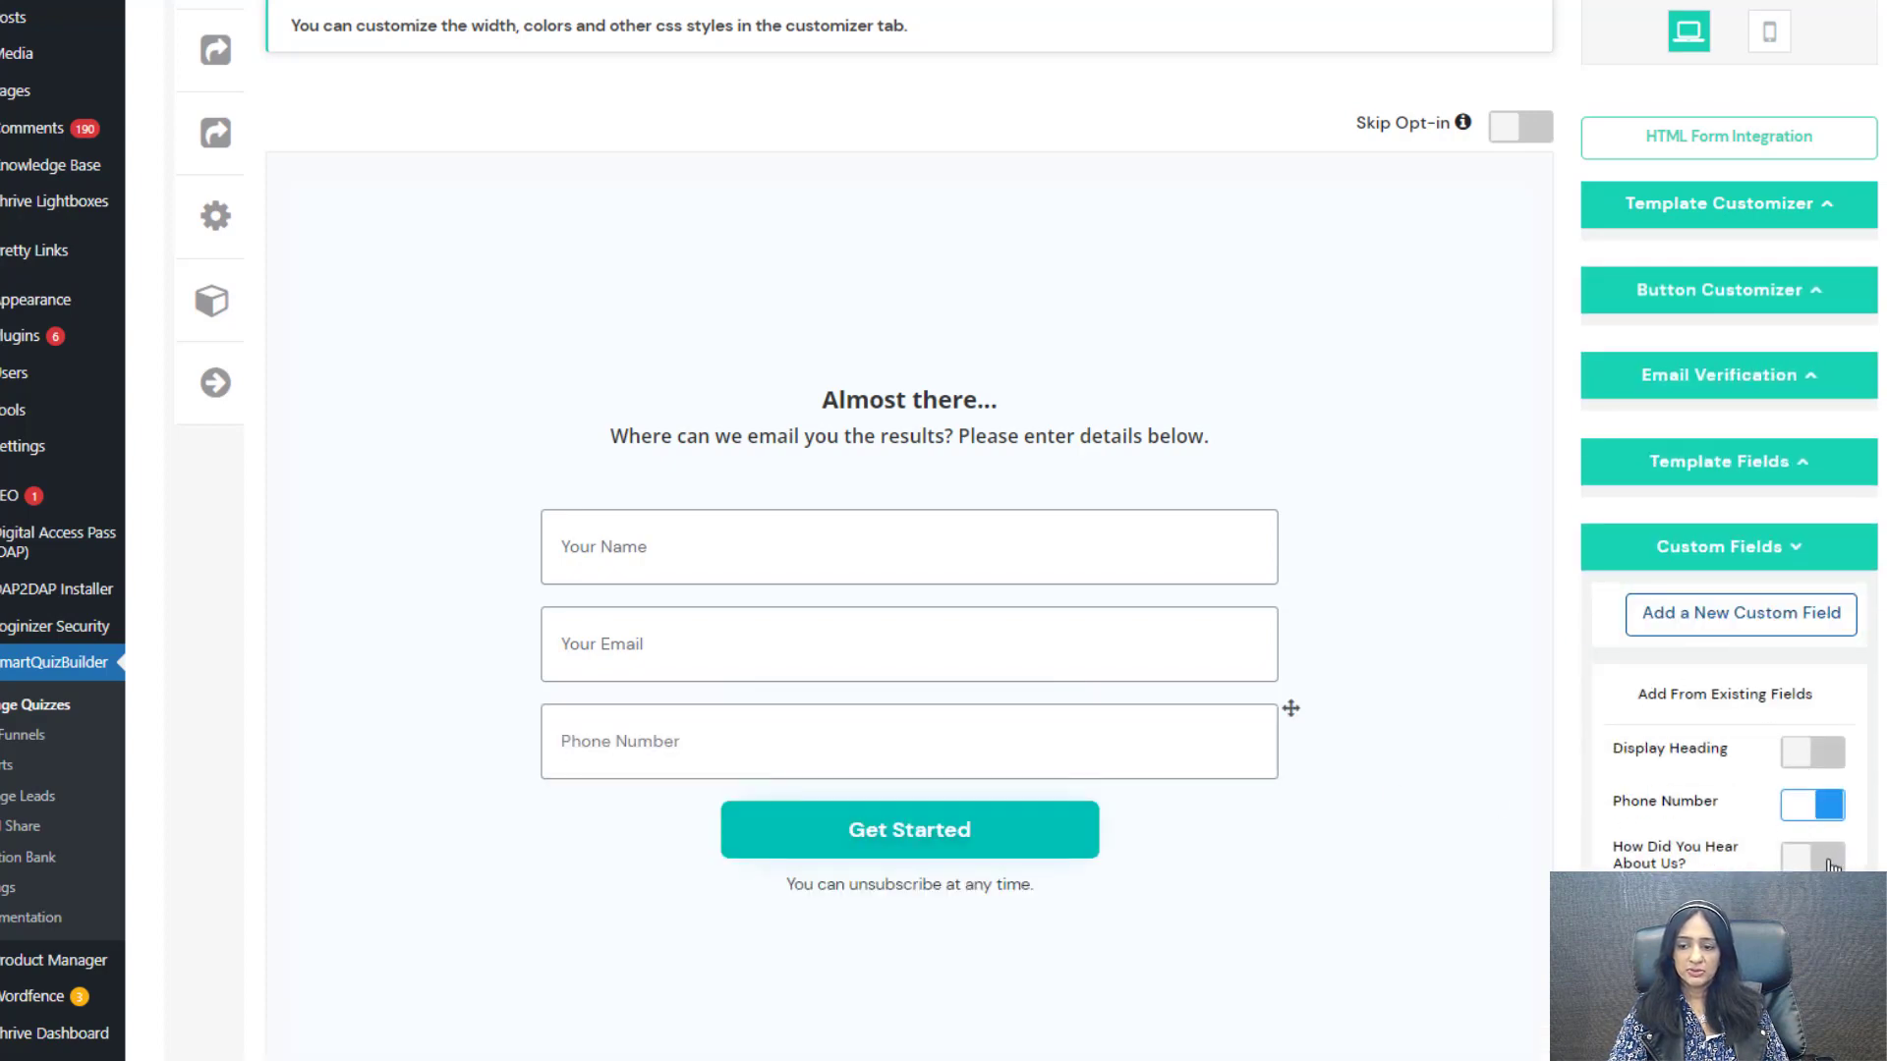
pyautogui.click(1794, 862)
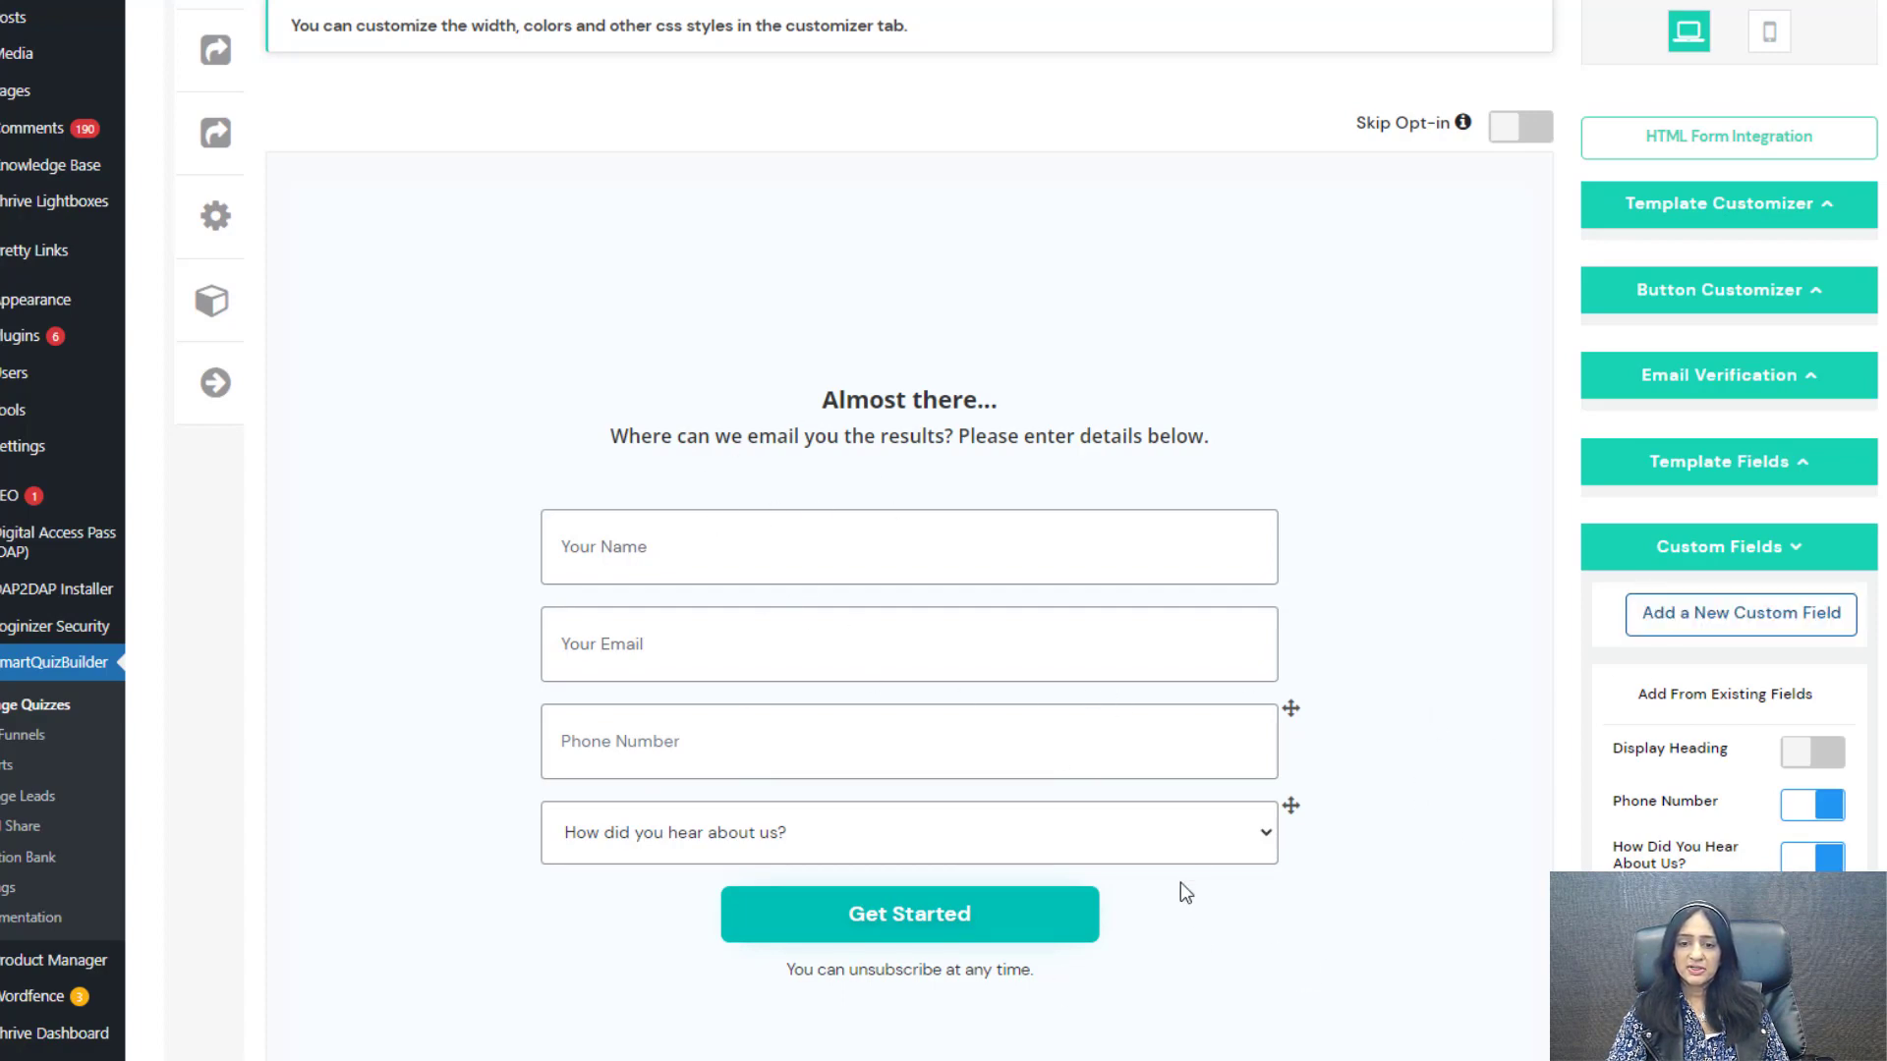
pyautogui.scroll(2, 498, 426)
pyautogui.scroll(1, 531, 541)
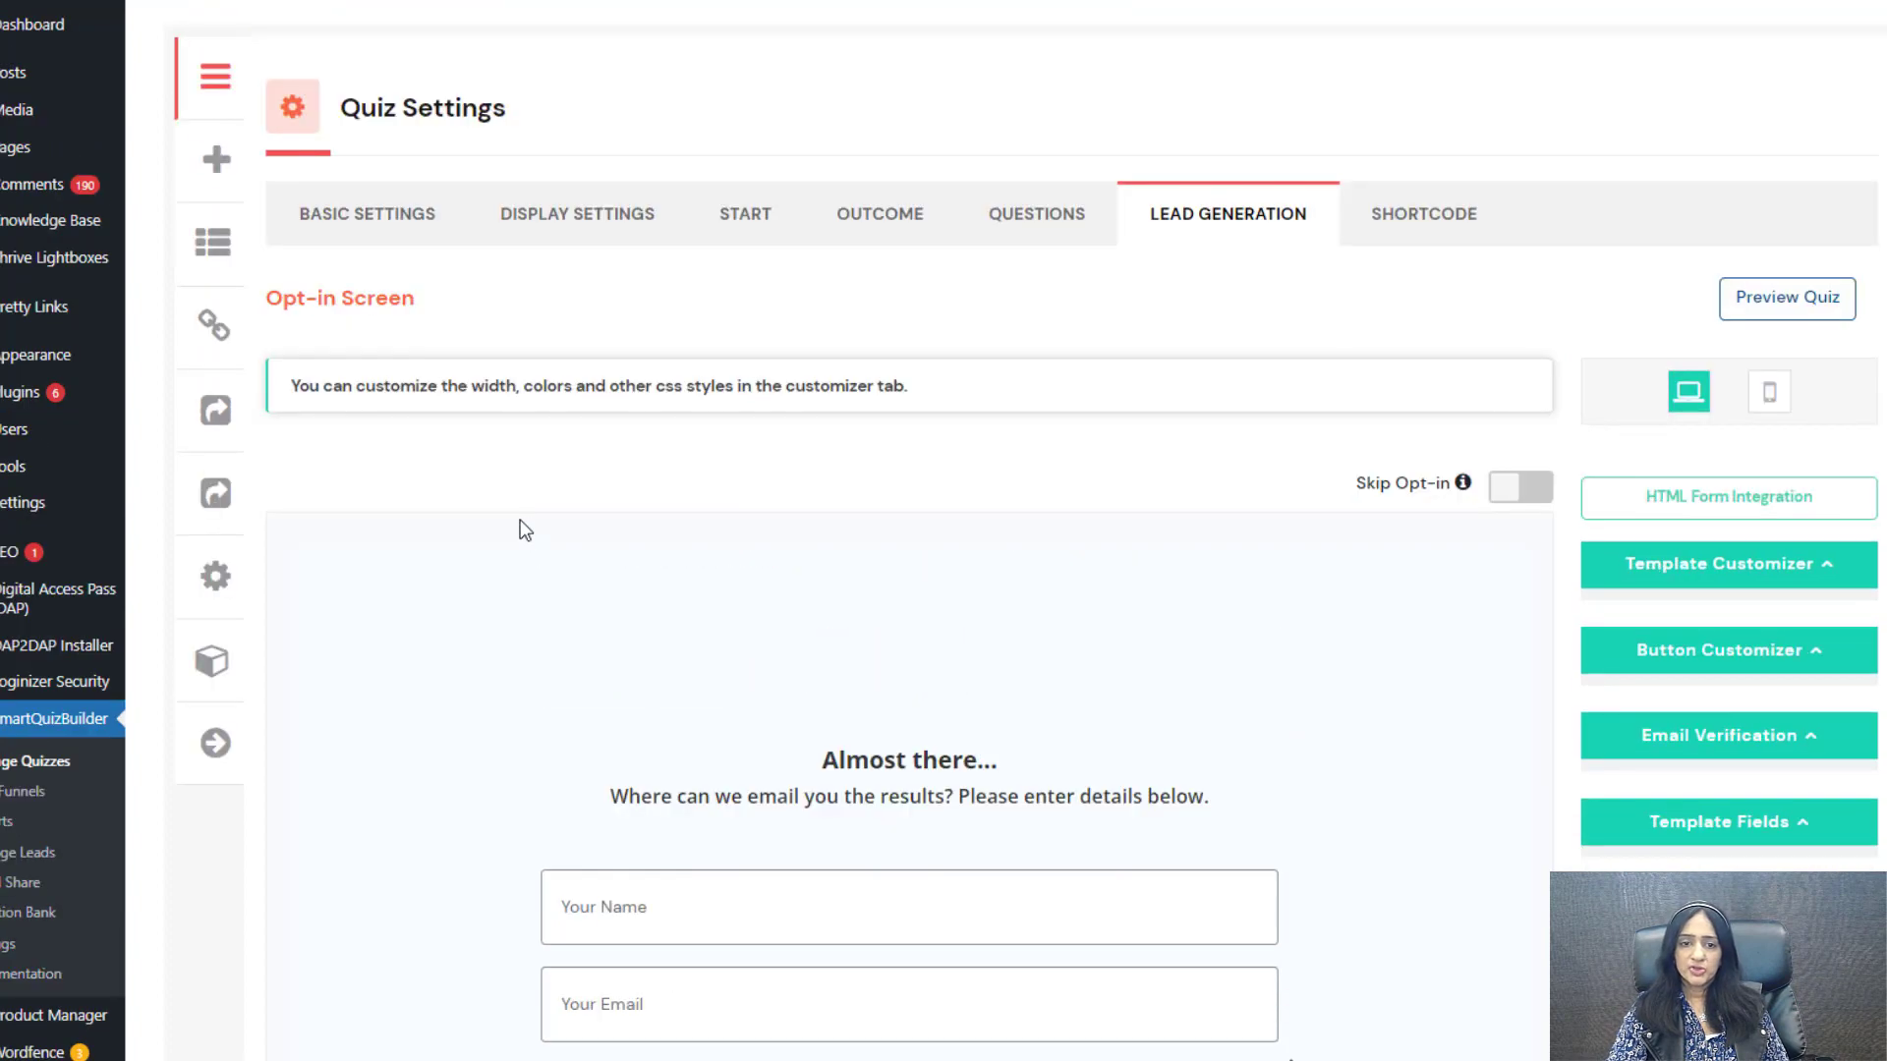
# Step: In the display settings, choose My Email Platform with ActiveCampaign as an additional place where quiz users are added
pyautogui.click(589, 214)
pyautogui.scroll(-20, 767, 536)
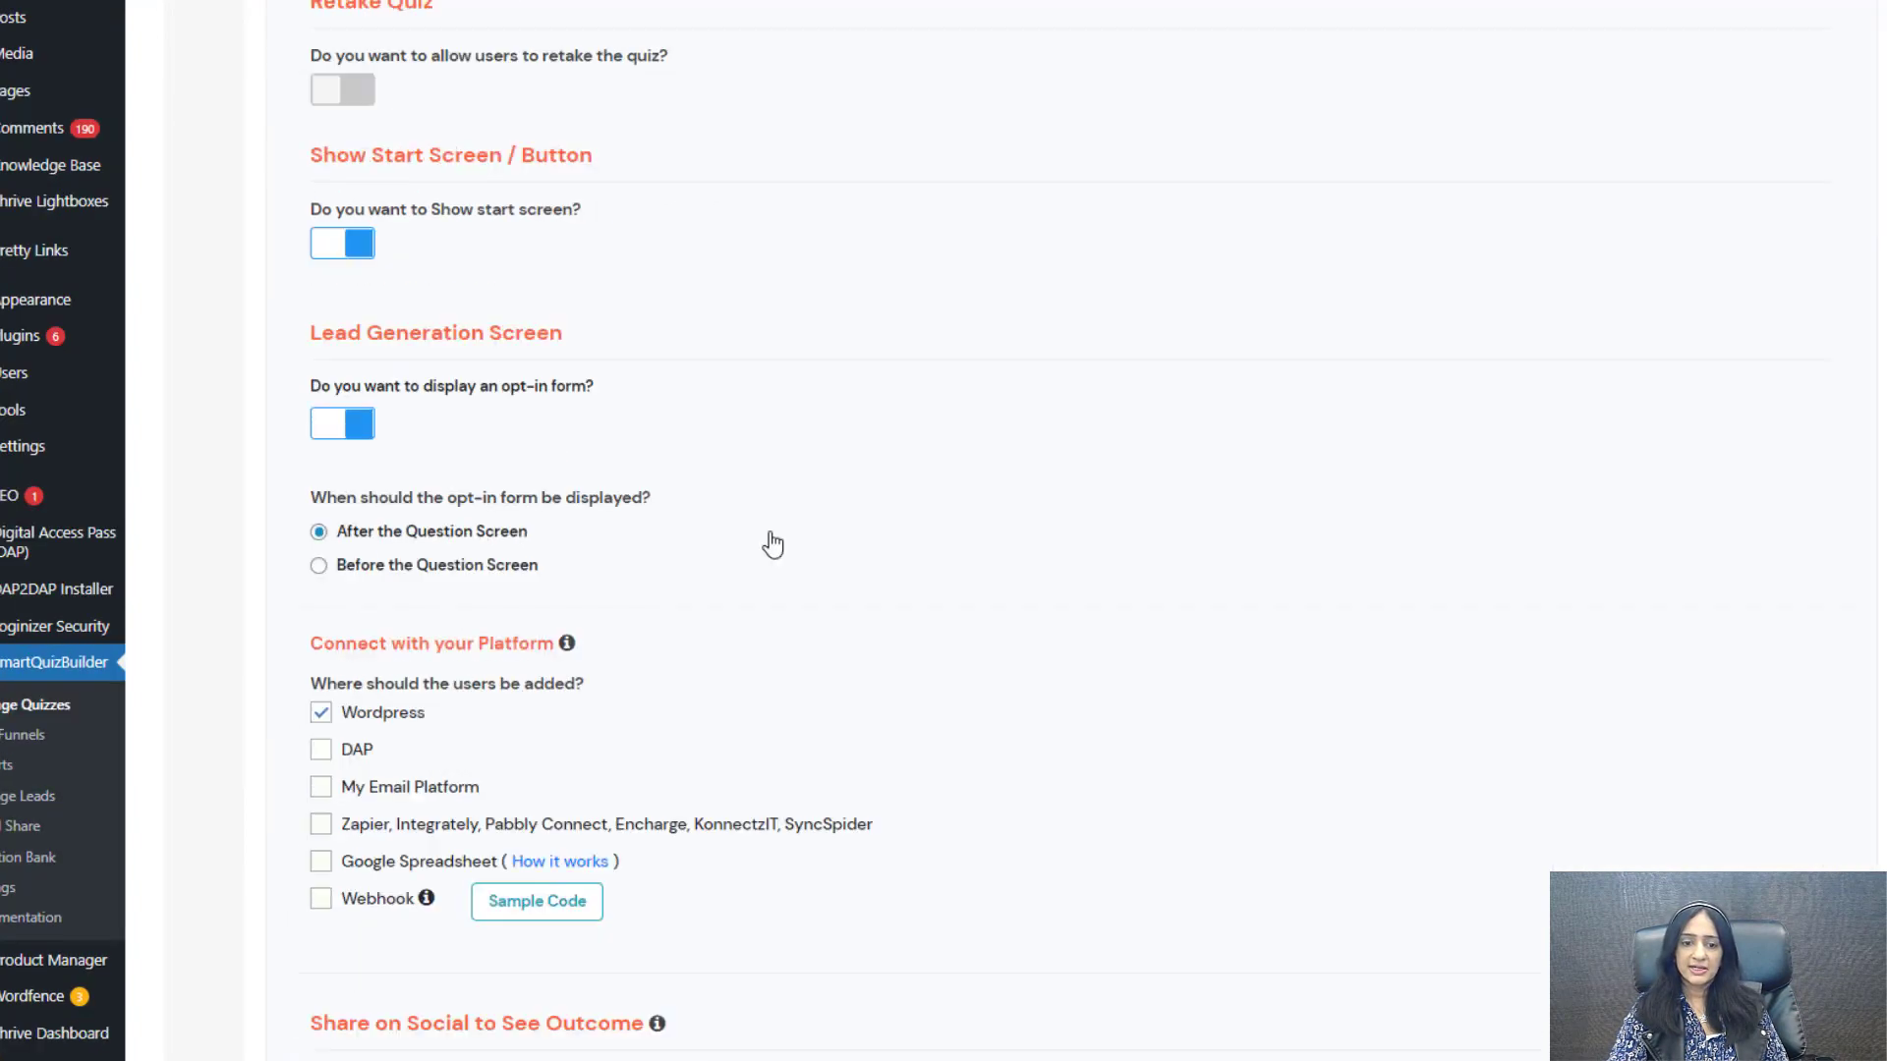
pyautogui.scroll(-5, 765, 539)
pyautogui.scroll(12, 454, 516)
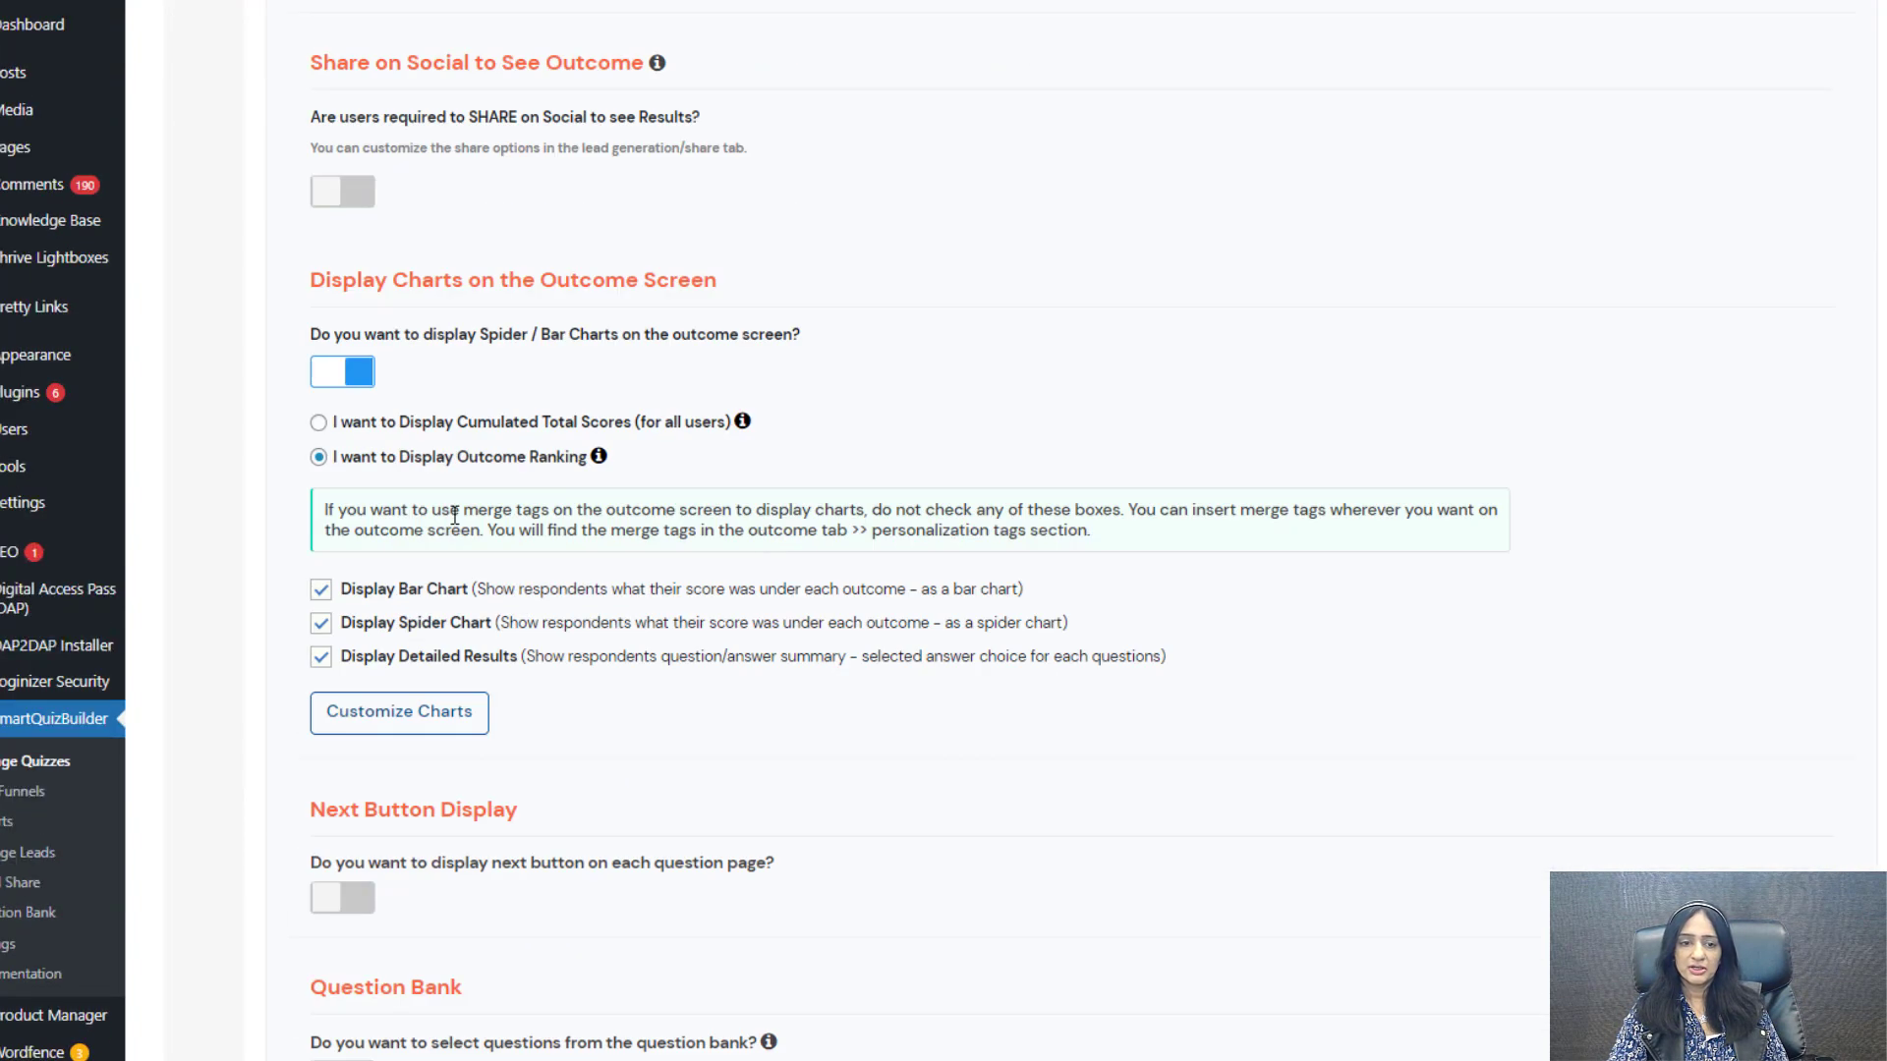
pyautogui.click(321, 546)
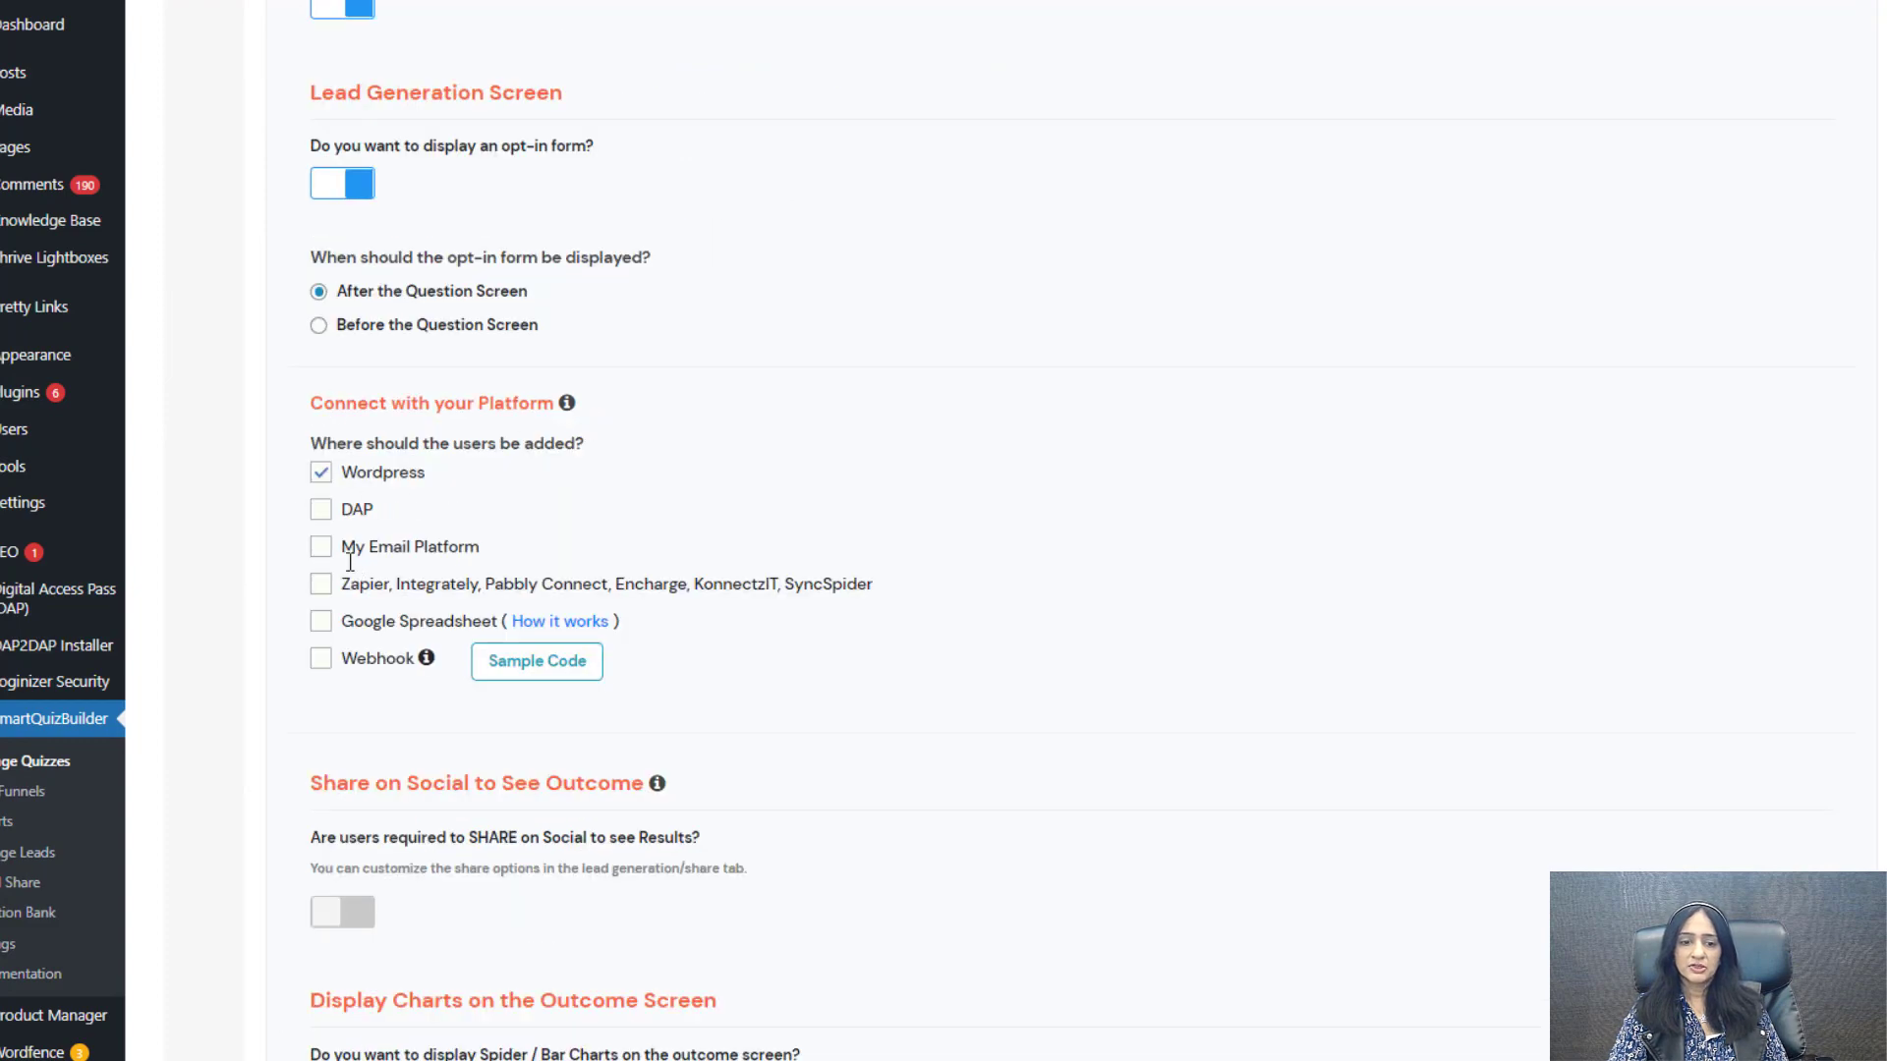
pyautogui.click(342, 594)
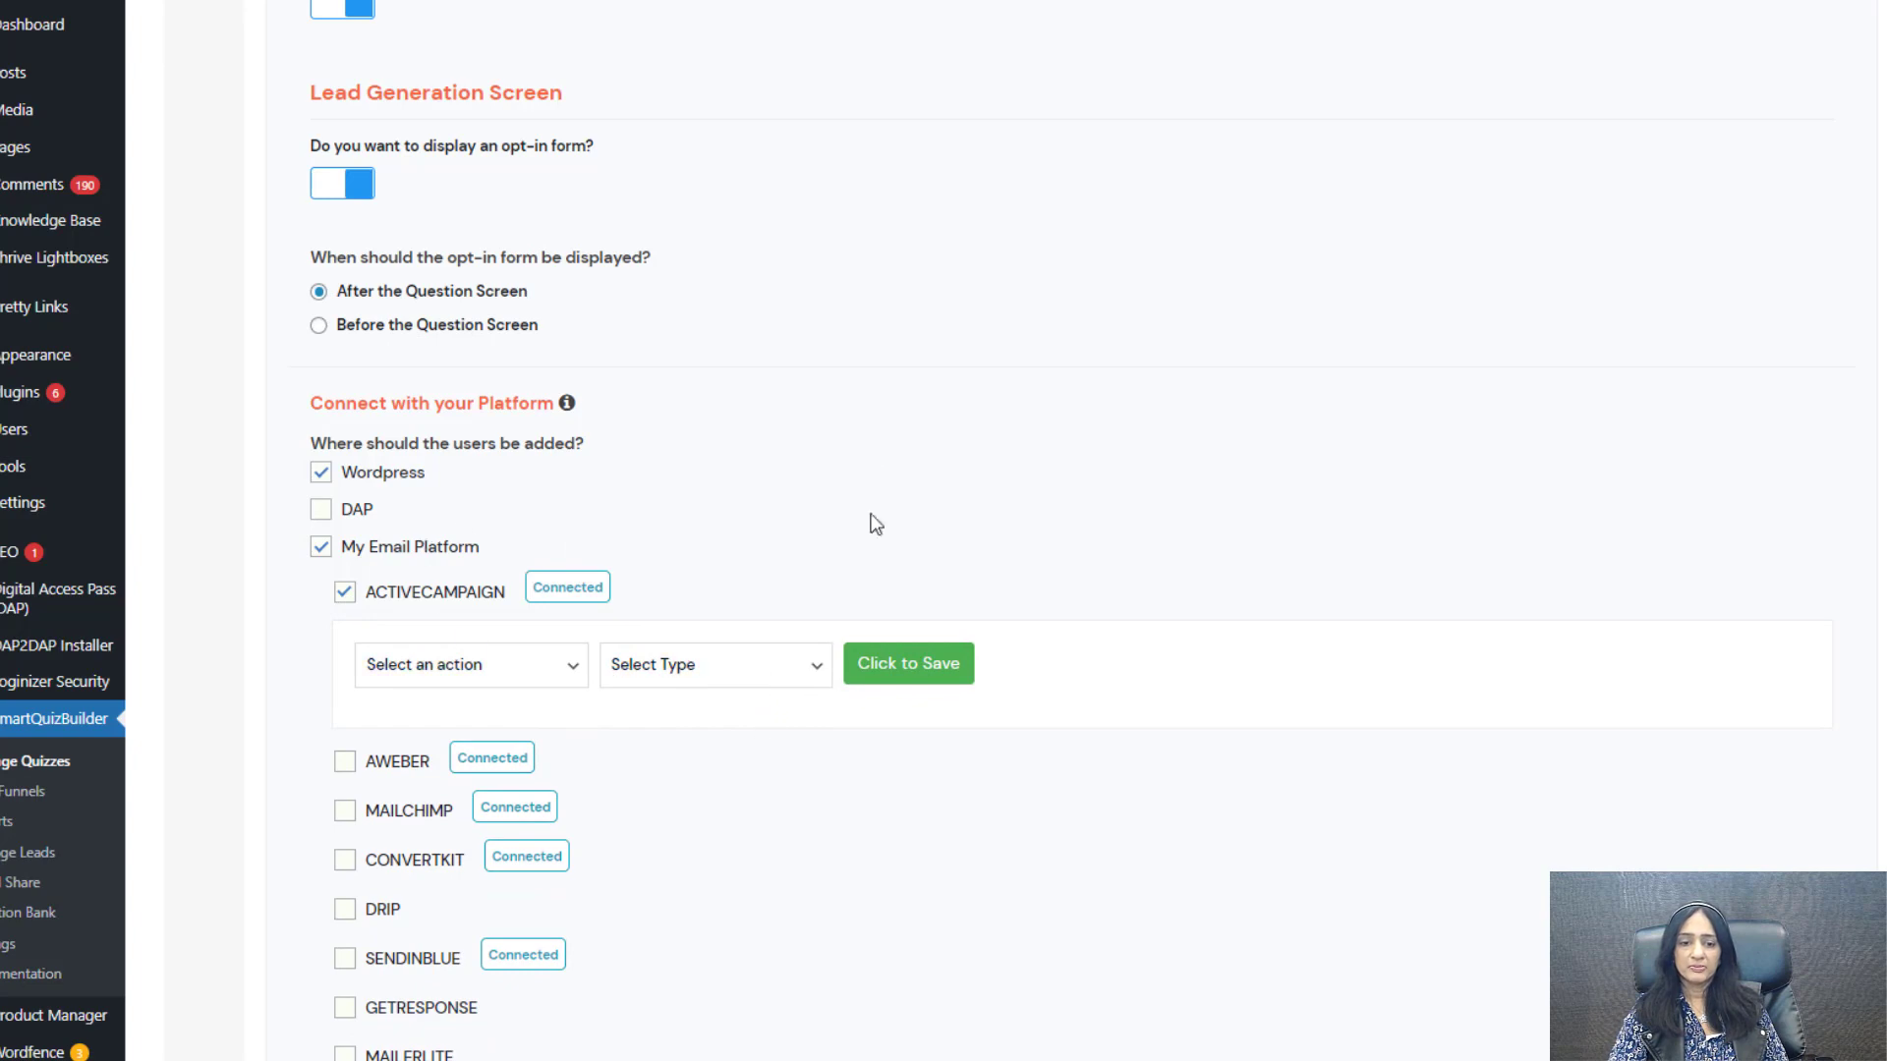
# Step: View the quiz's shortcode, embed code and branching logic options
pyautogui.scroll(8, 969, 334)
pyautogui.click(1424, 226)
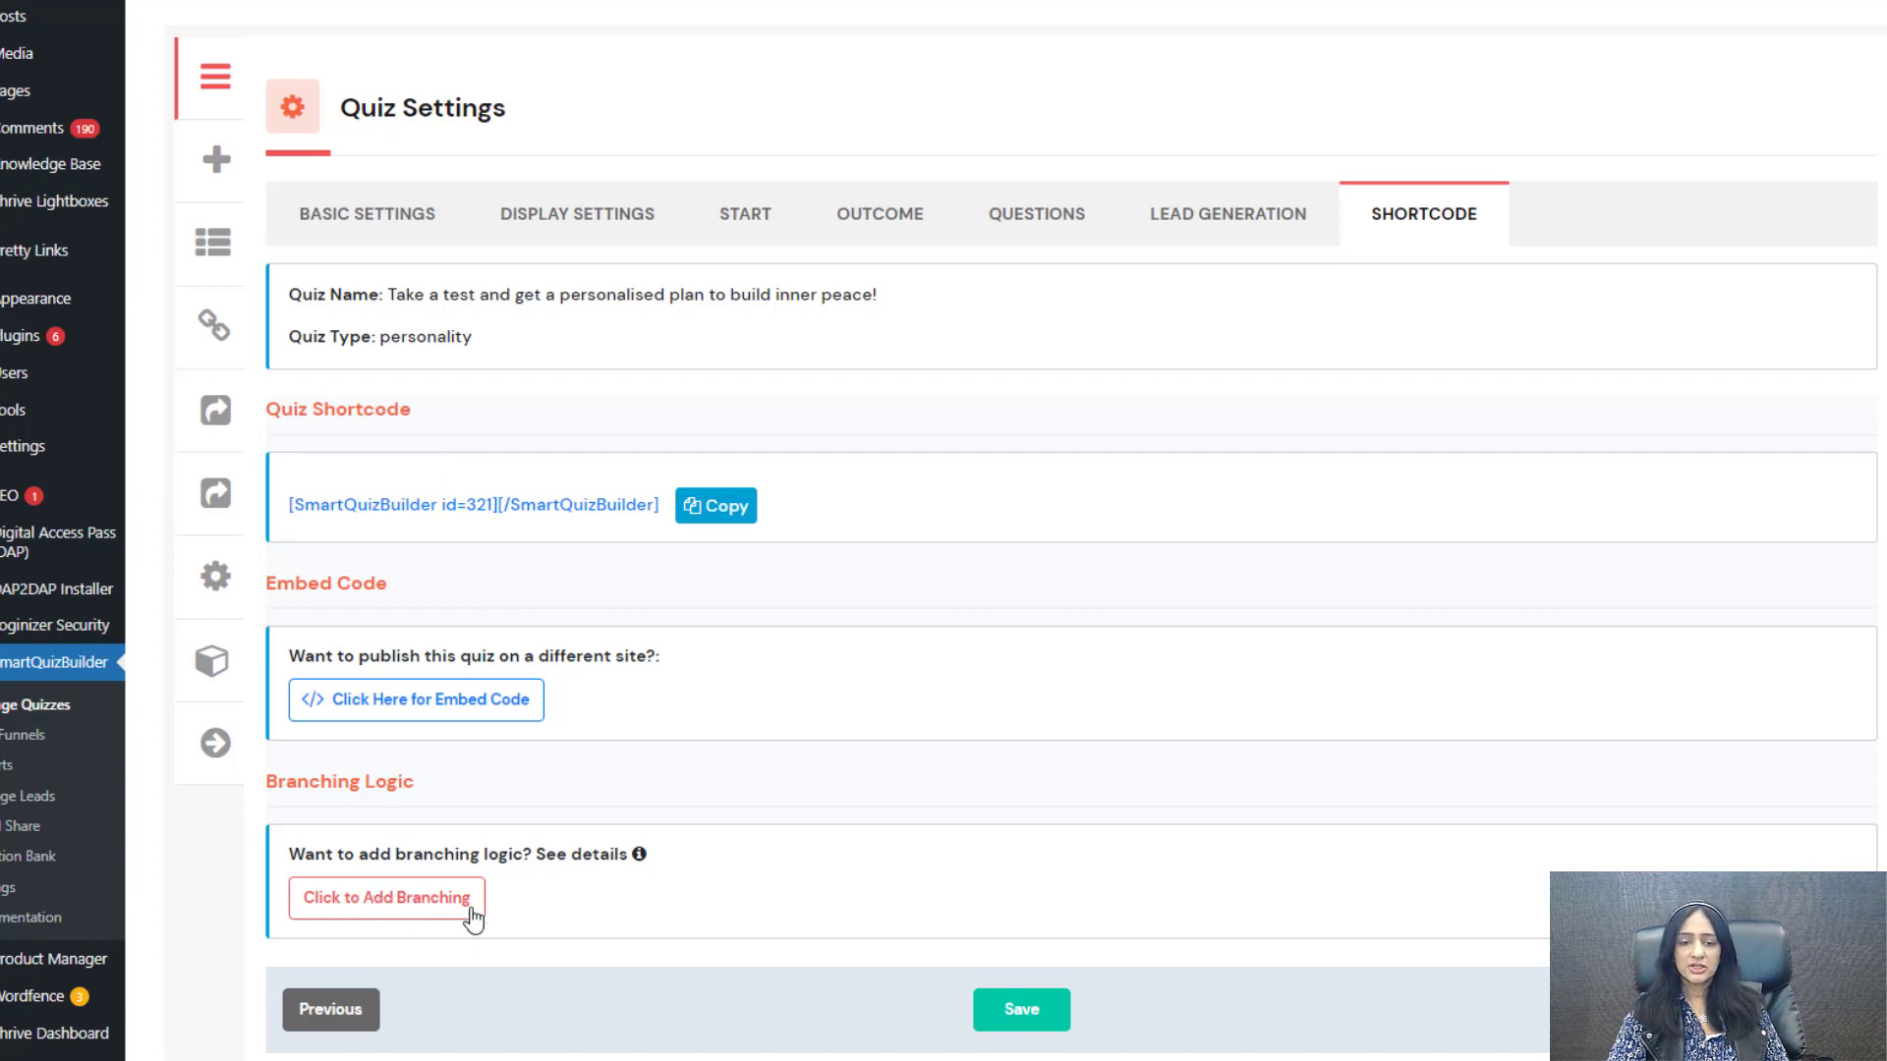
# Step: Return to the quiz questions, look at Questions 1 and 2, and enable branching
pyautogui.click(1012, 218)
pyautogui.scroll(-1, 1275, 761)
pyautogui.click(433, 274)
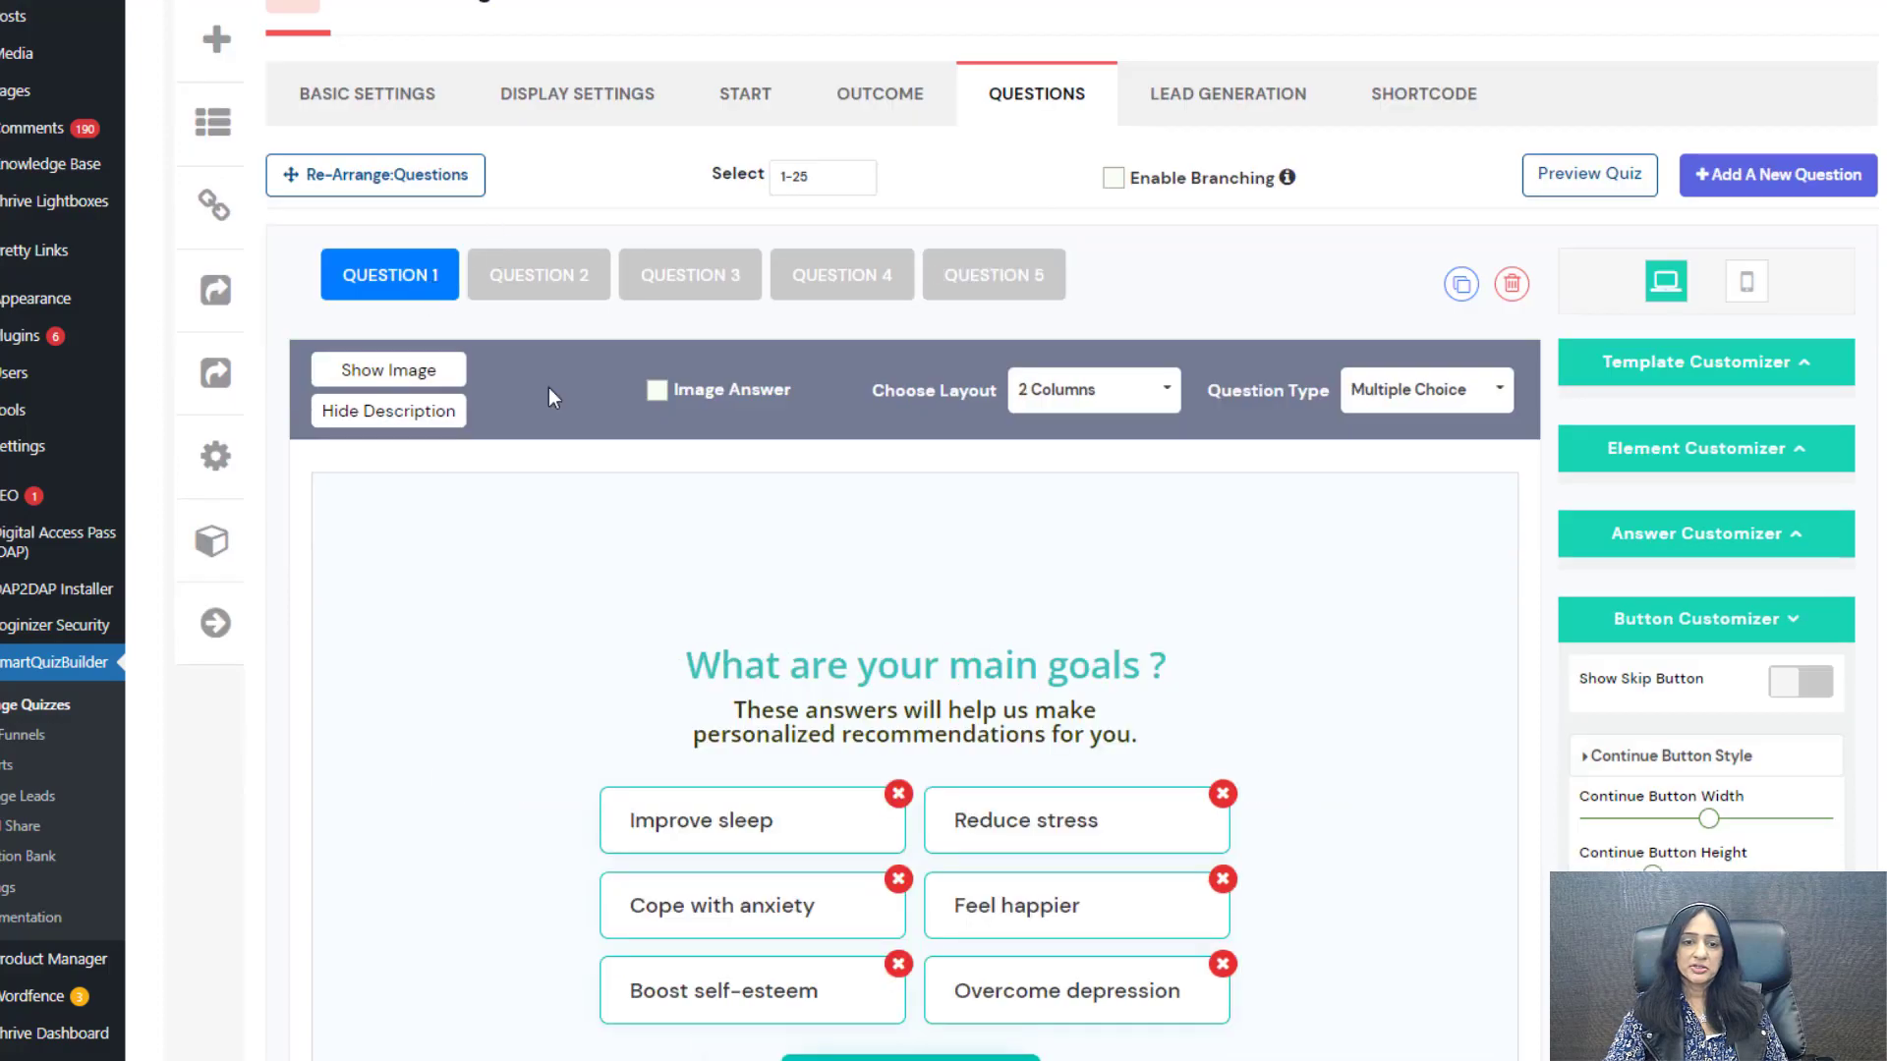
pyautogui.scroll(-3, 914, 590)
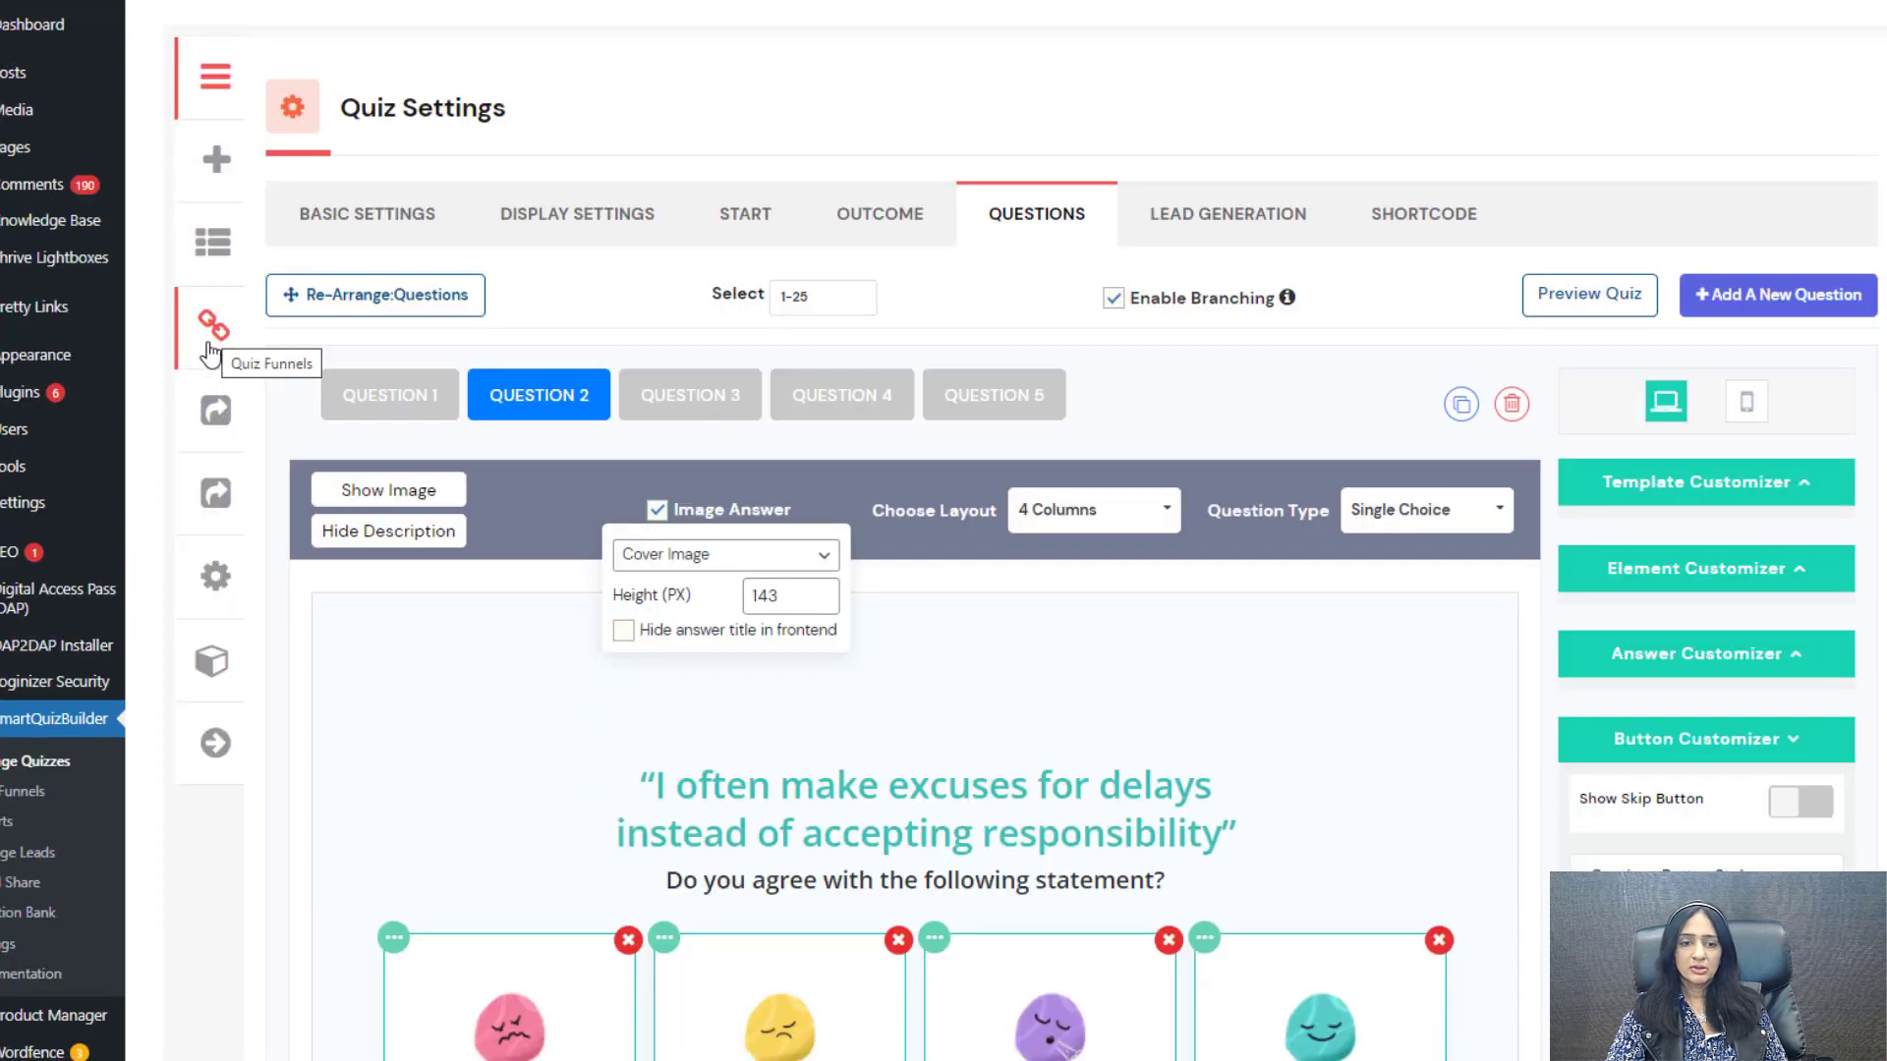
# Step: Open the quiz funnel and connect all answers of "What are your main goals?" to the "I often make excuses" question
pyautogui.click(209, 332)
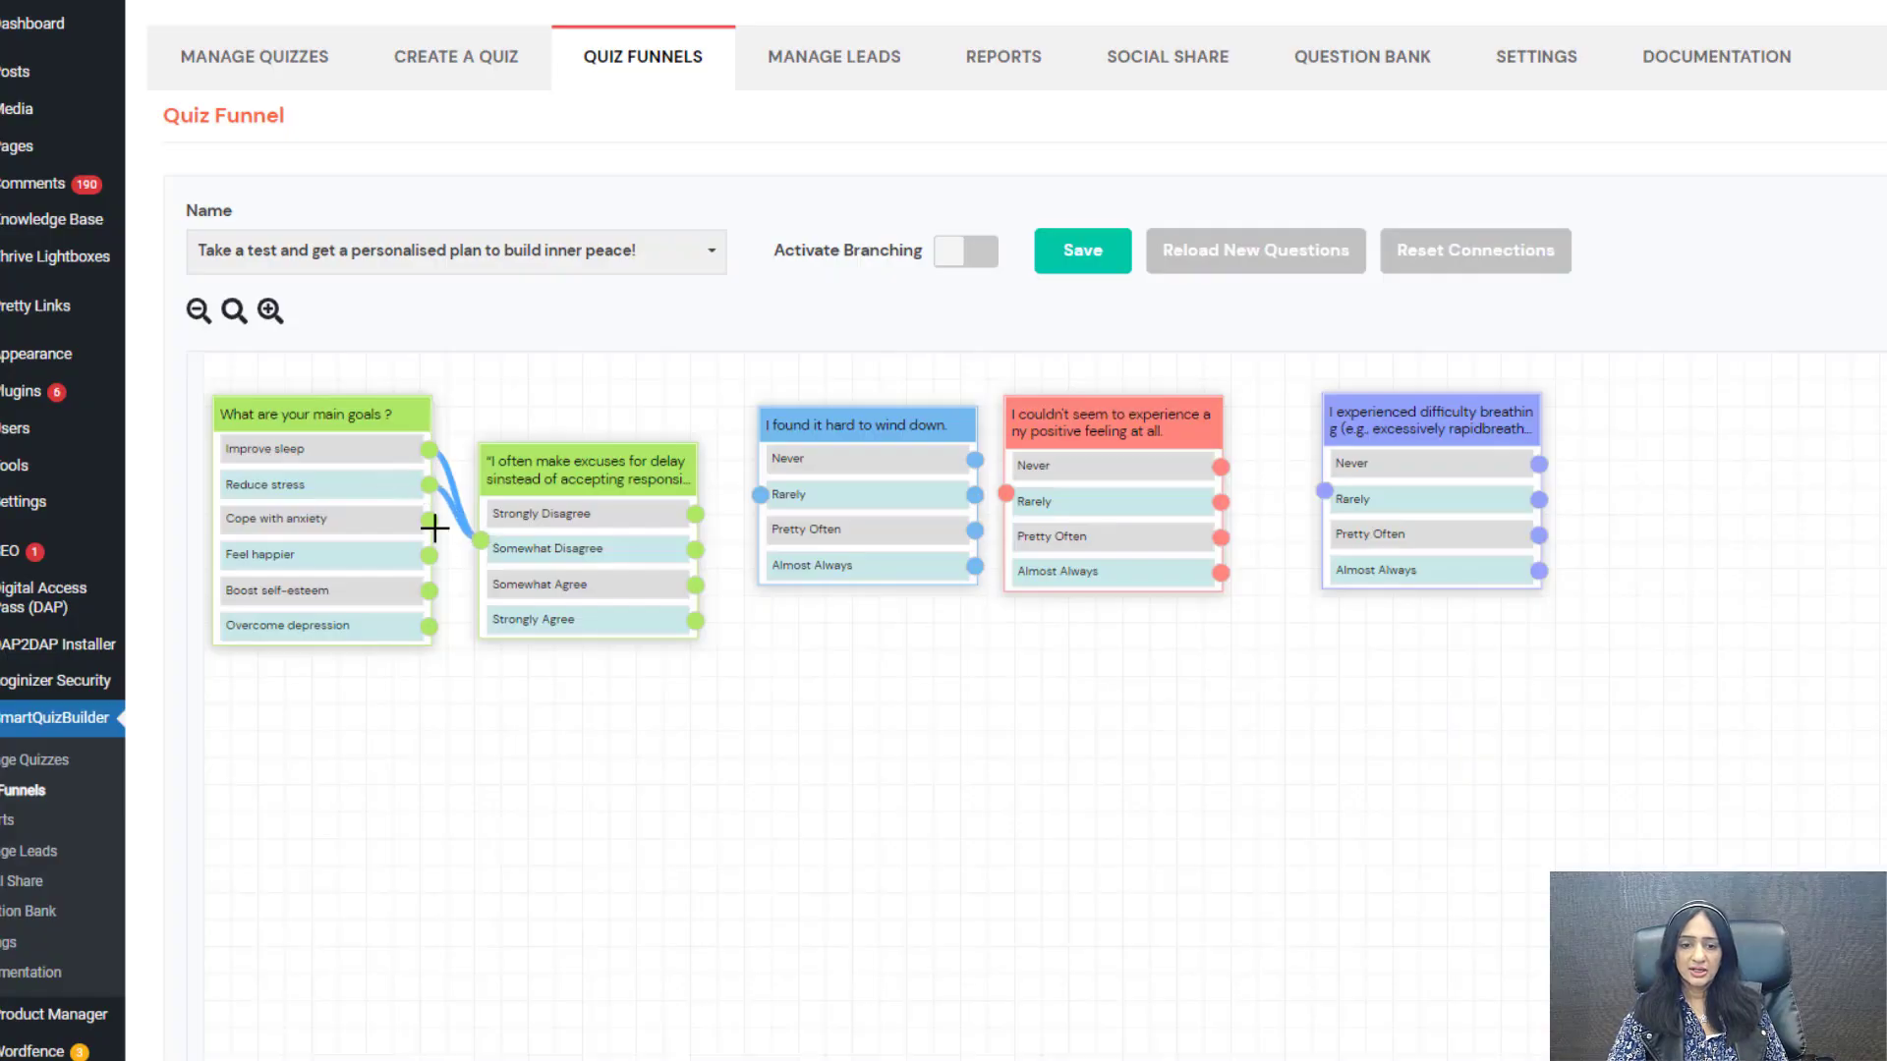
pyautogui.moveTo(430, 520); pyautogui.dragTo(480, 541)
pyautogui.moveTo(429, 626); pyautogui.dragTo(480, 540)
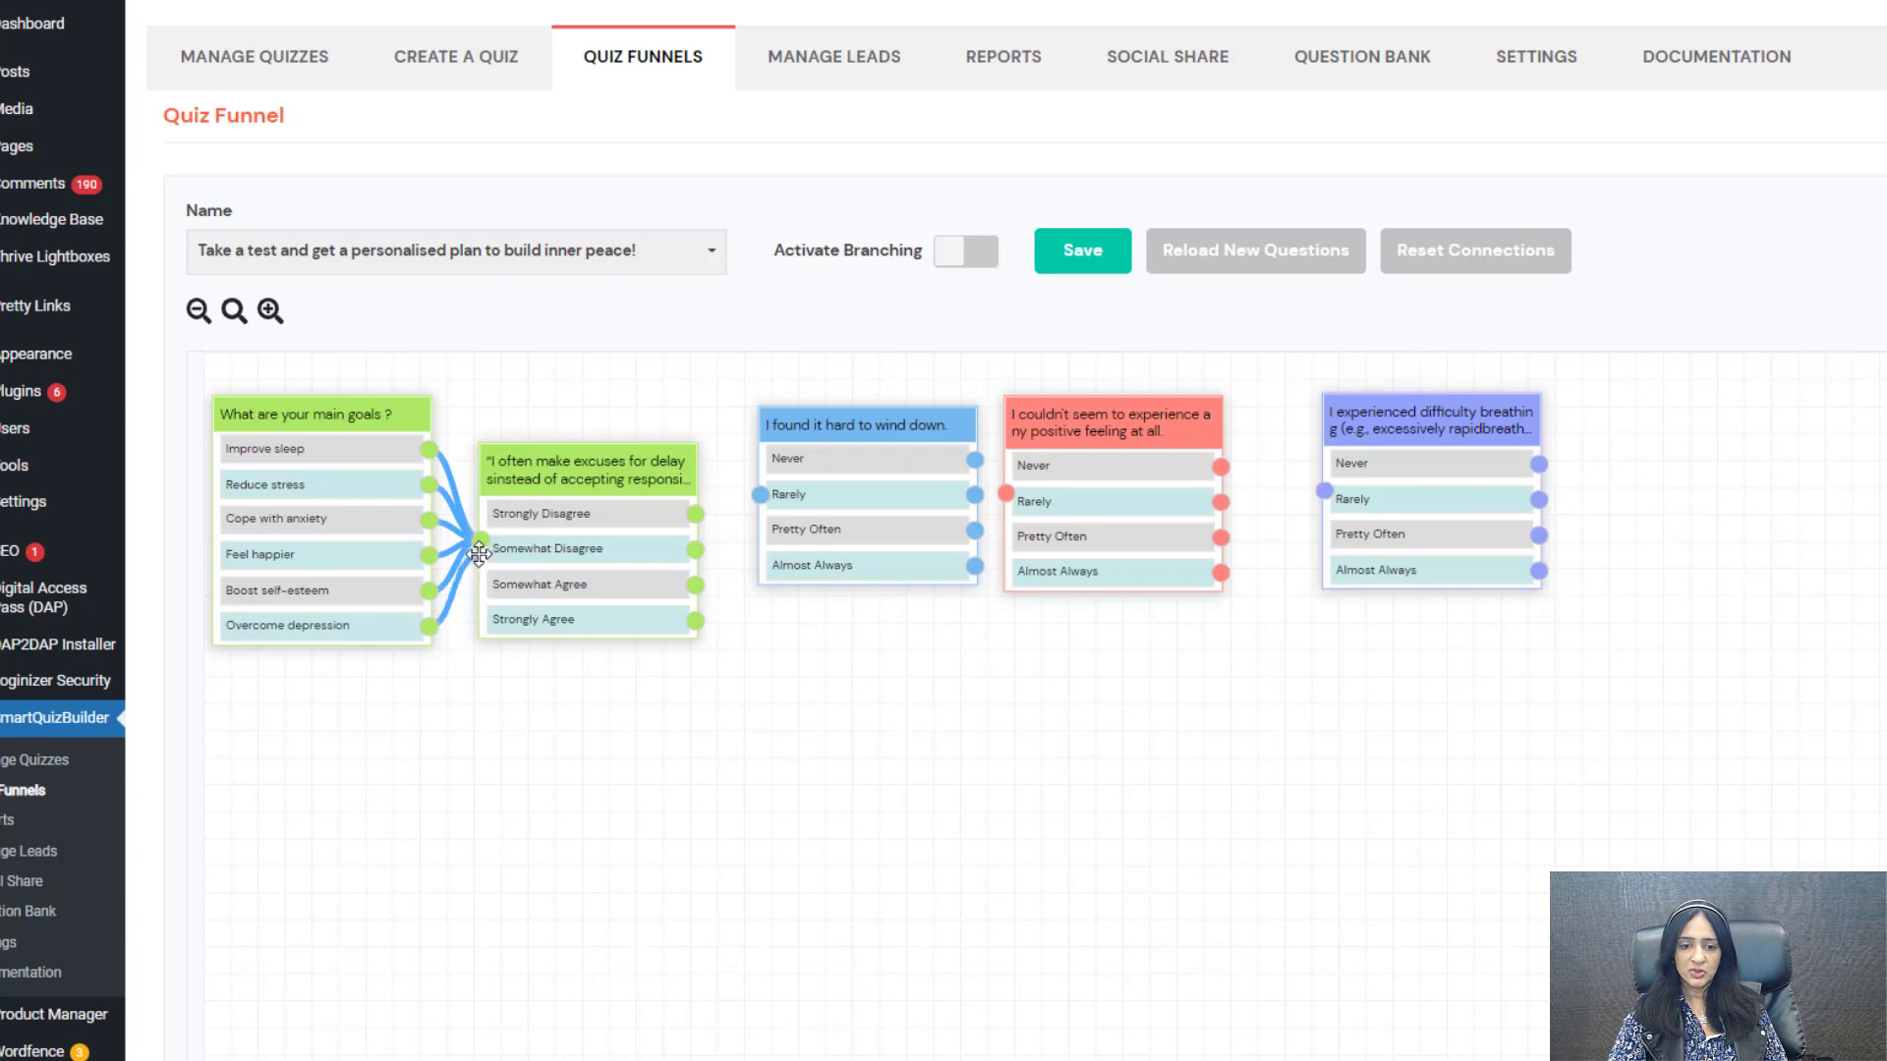
# Step: Connect Strongly Disagree and Somewhat Disagree to "I found it hard to wind down", and move the "positive feeling" question below it
pyautogui.moveTo(863, 552); pyautogui.dragTo(864, 590)
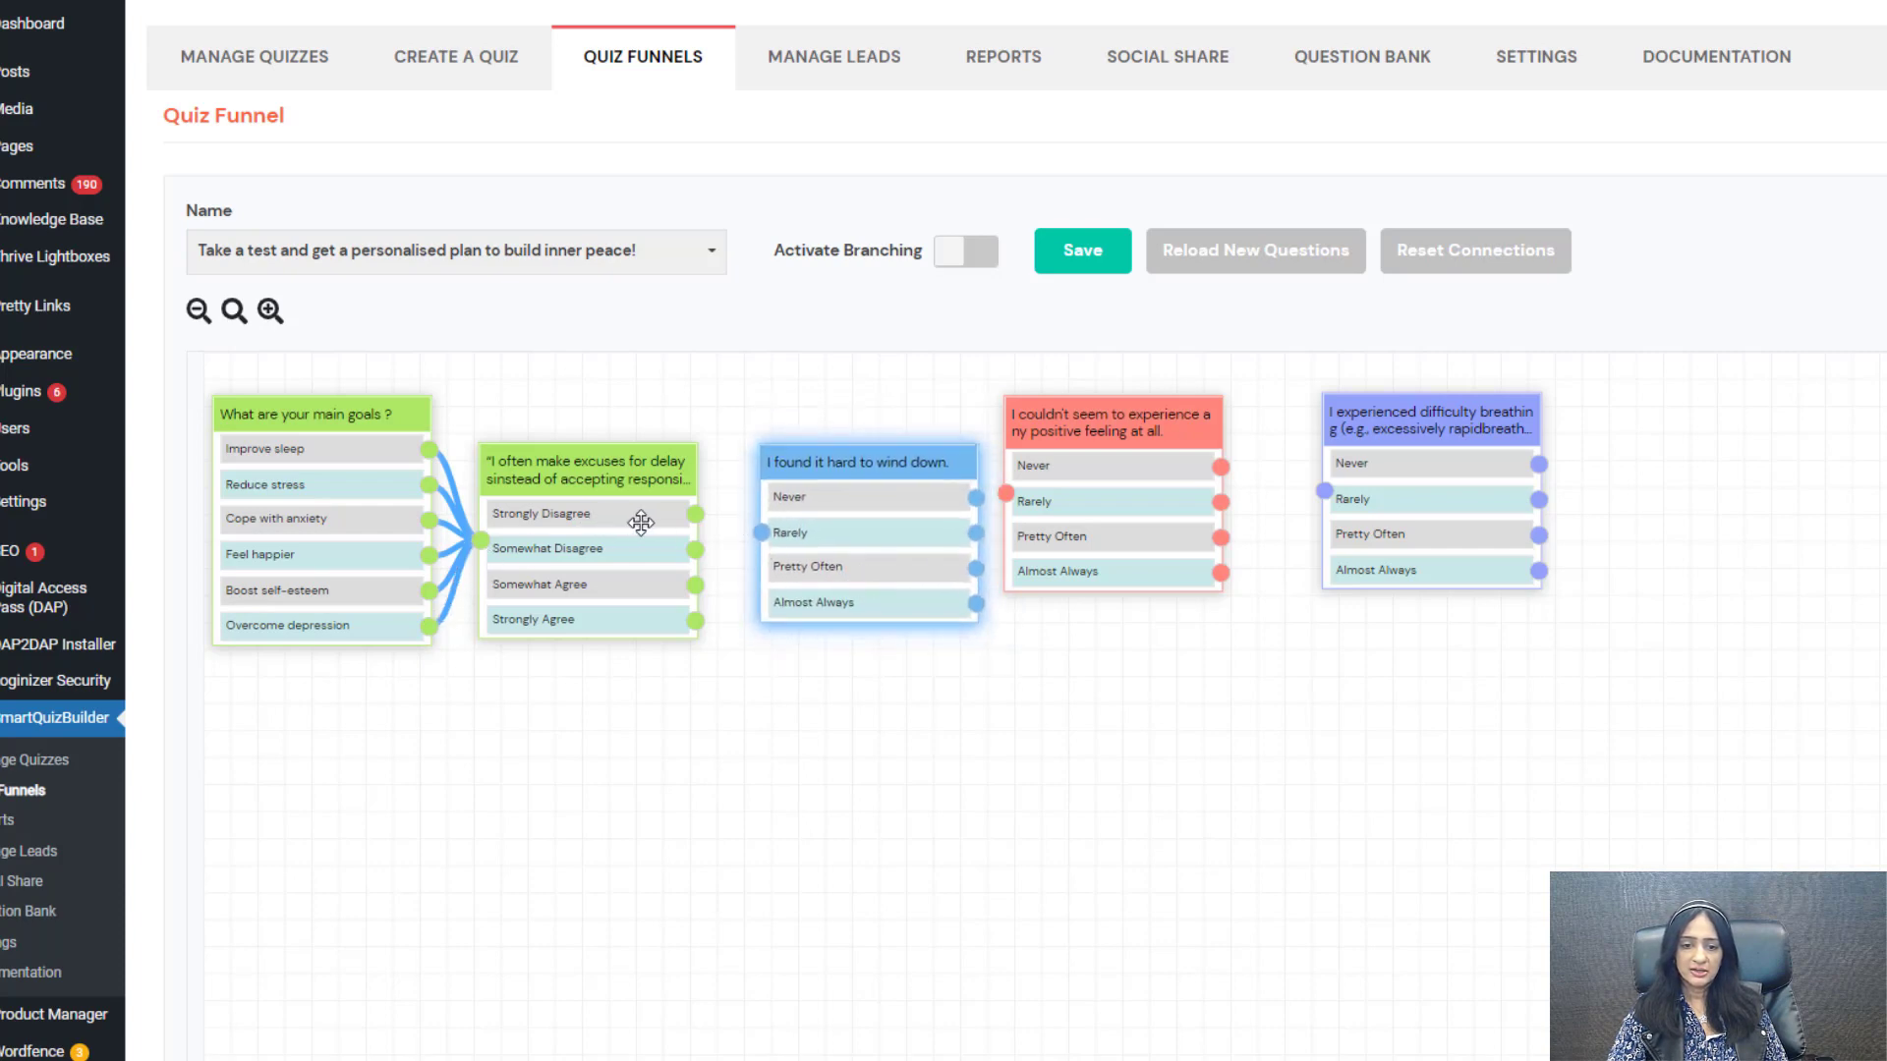
pyautogui.moveTo(695, 515); pyautogui.dragTo(888, 476)
pyautogui.moveTo(1102, 483); pyautogui.dragTo(875, 762)
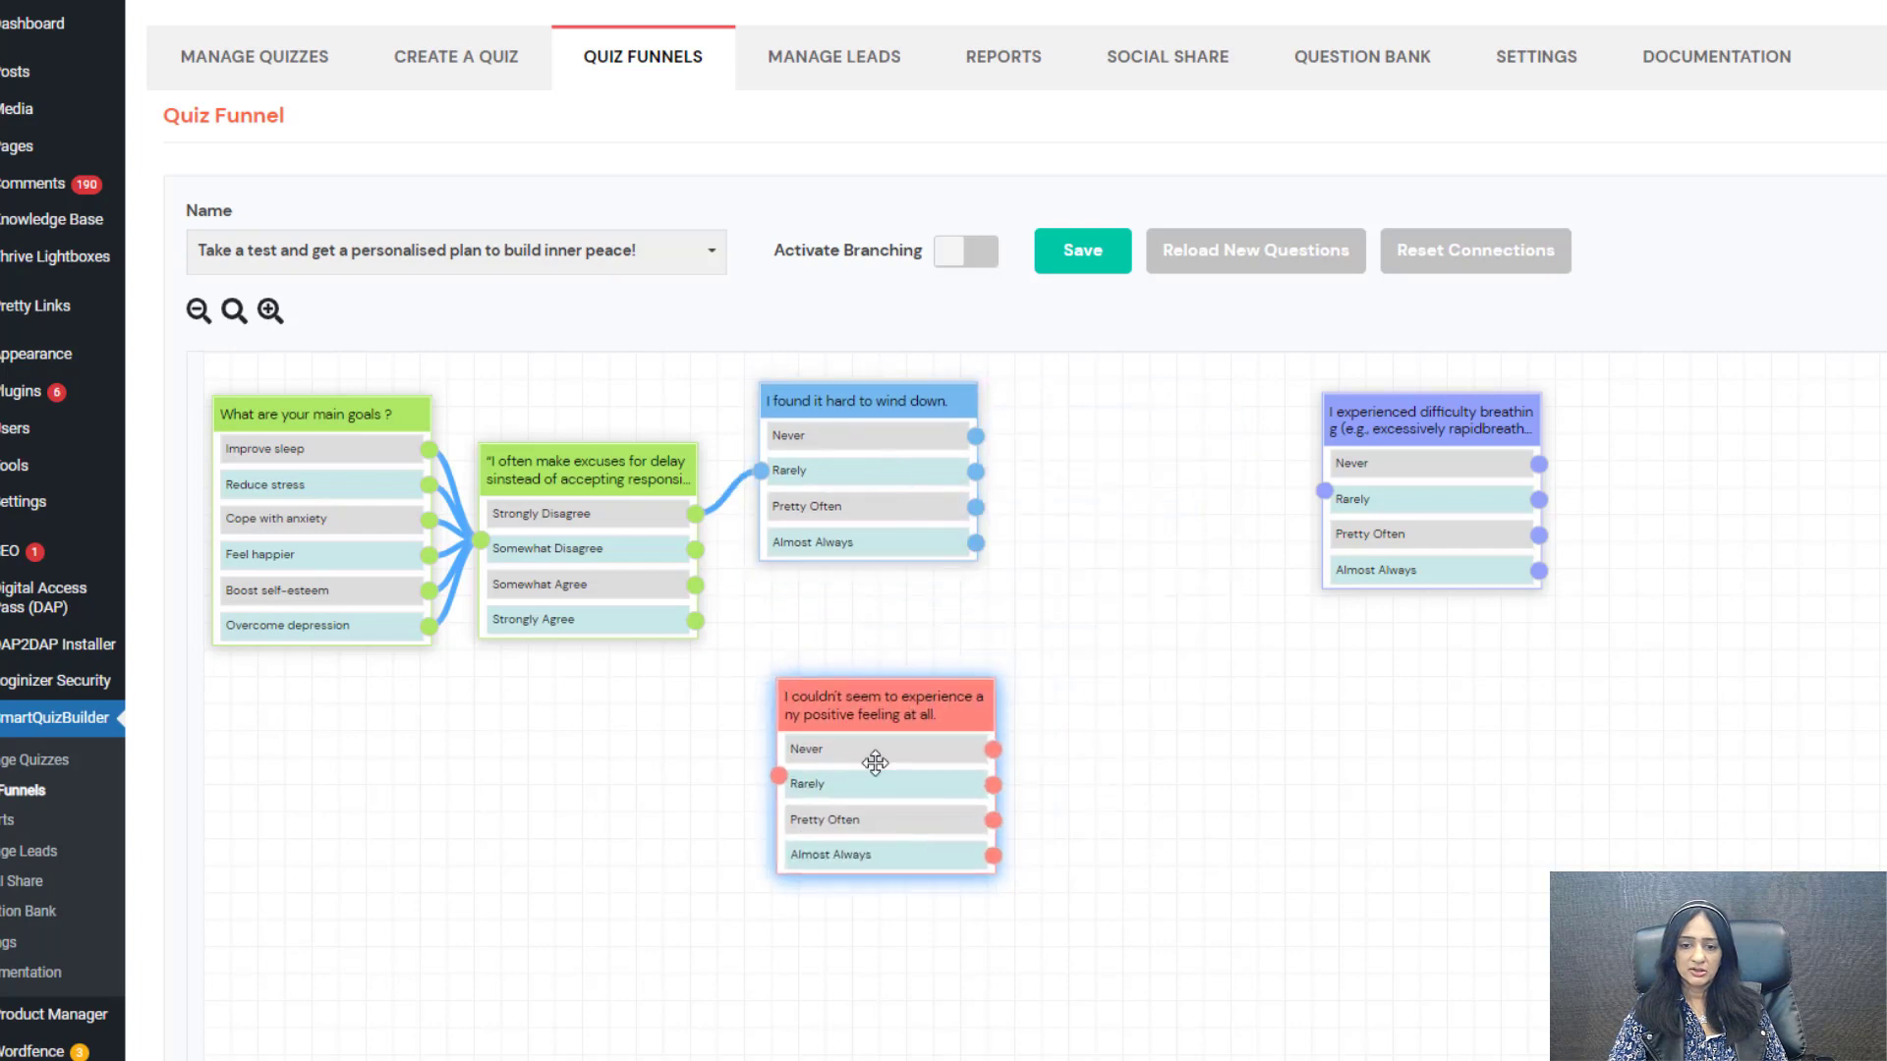
pyautogui.moveTo(695, 550); pyautogui.dragTo(761, 471)
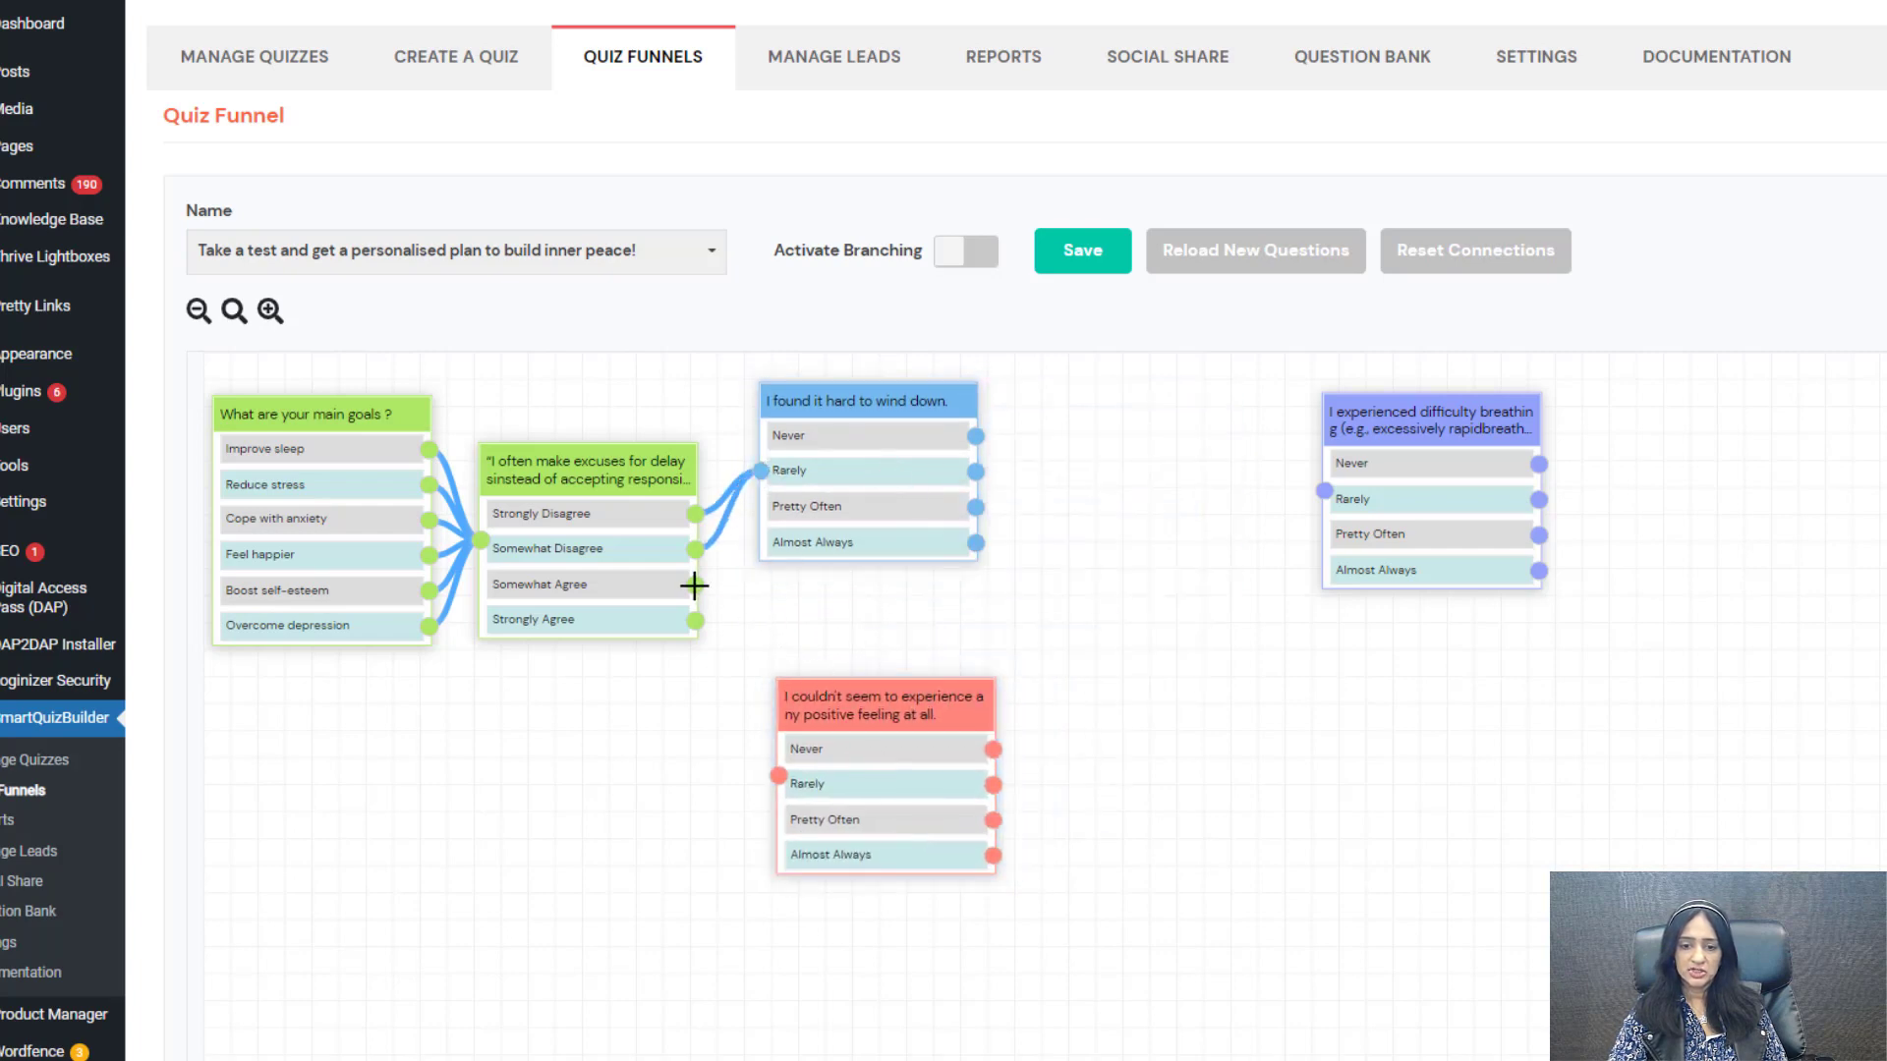
# Step: Connect the Somewhat Agree and Strongly Agree answers to the "I couldn't seem to experience any positive feeling at all" question
pyautogui.moveTo(769, 762); pyautogui.dragTo(777, 775)
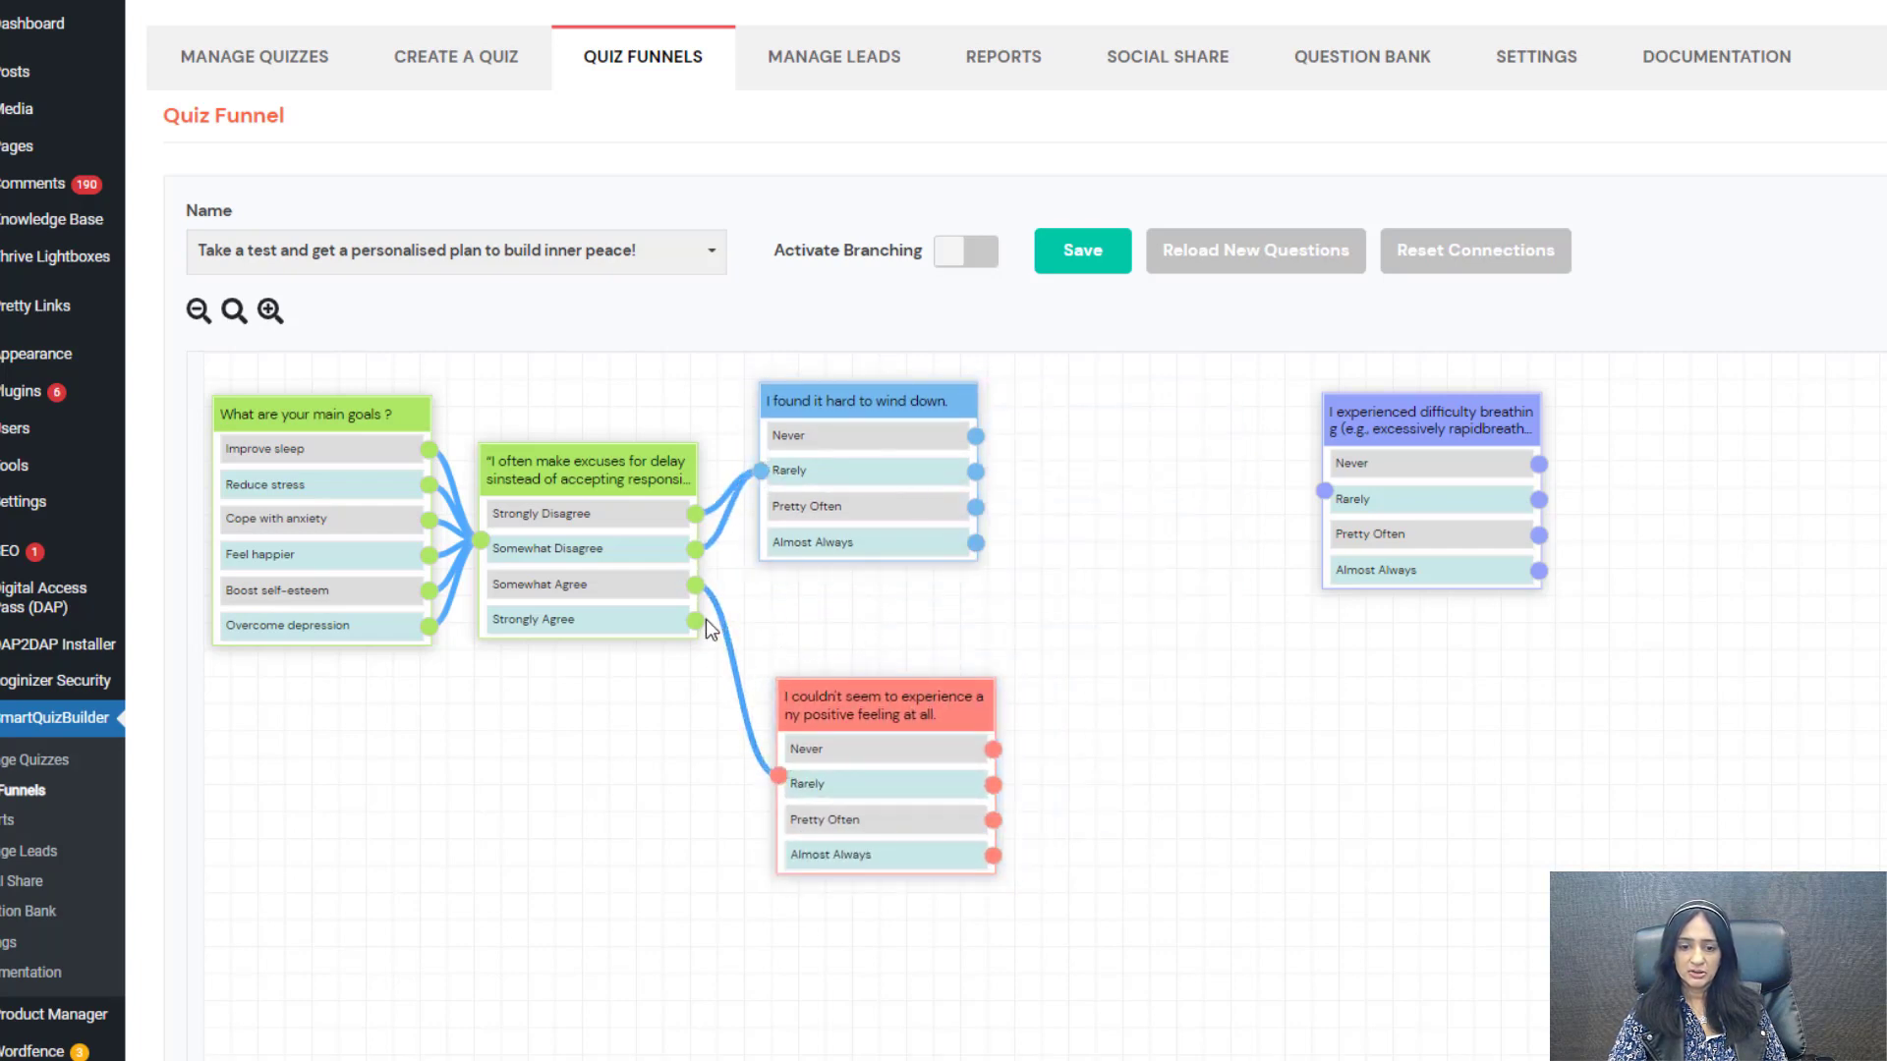
pyautogui.moveTo(698, 620); pyautogui.dragTo(778, 776)
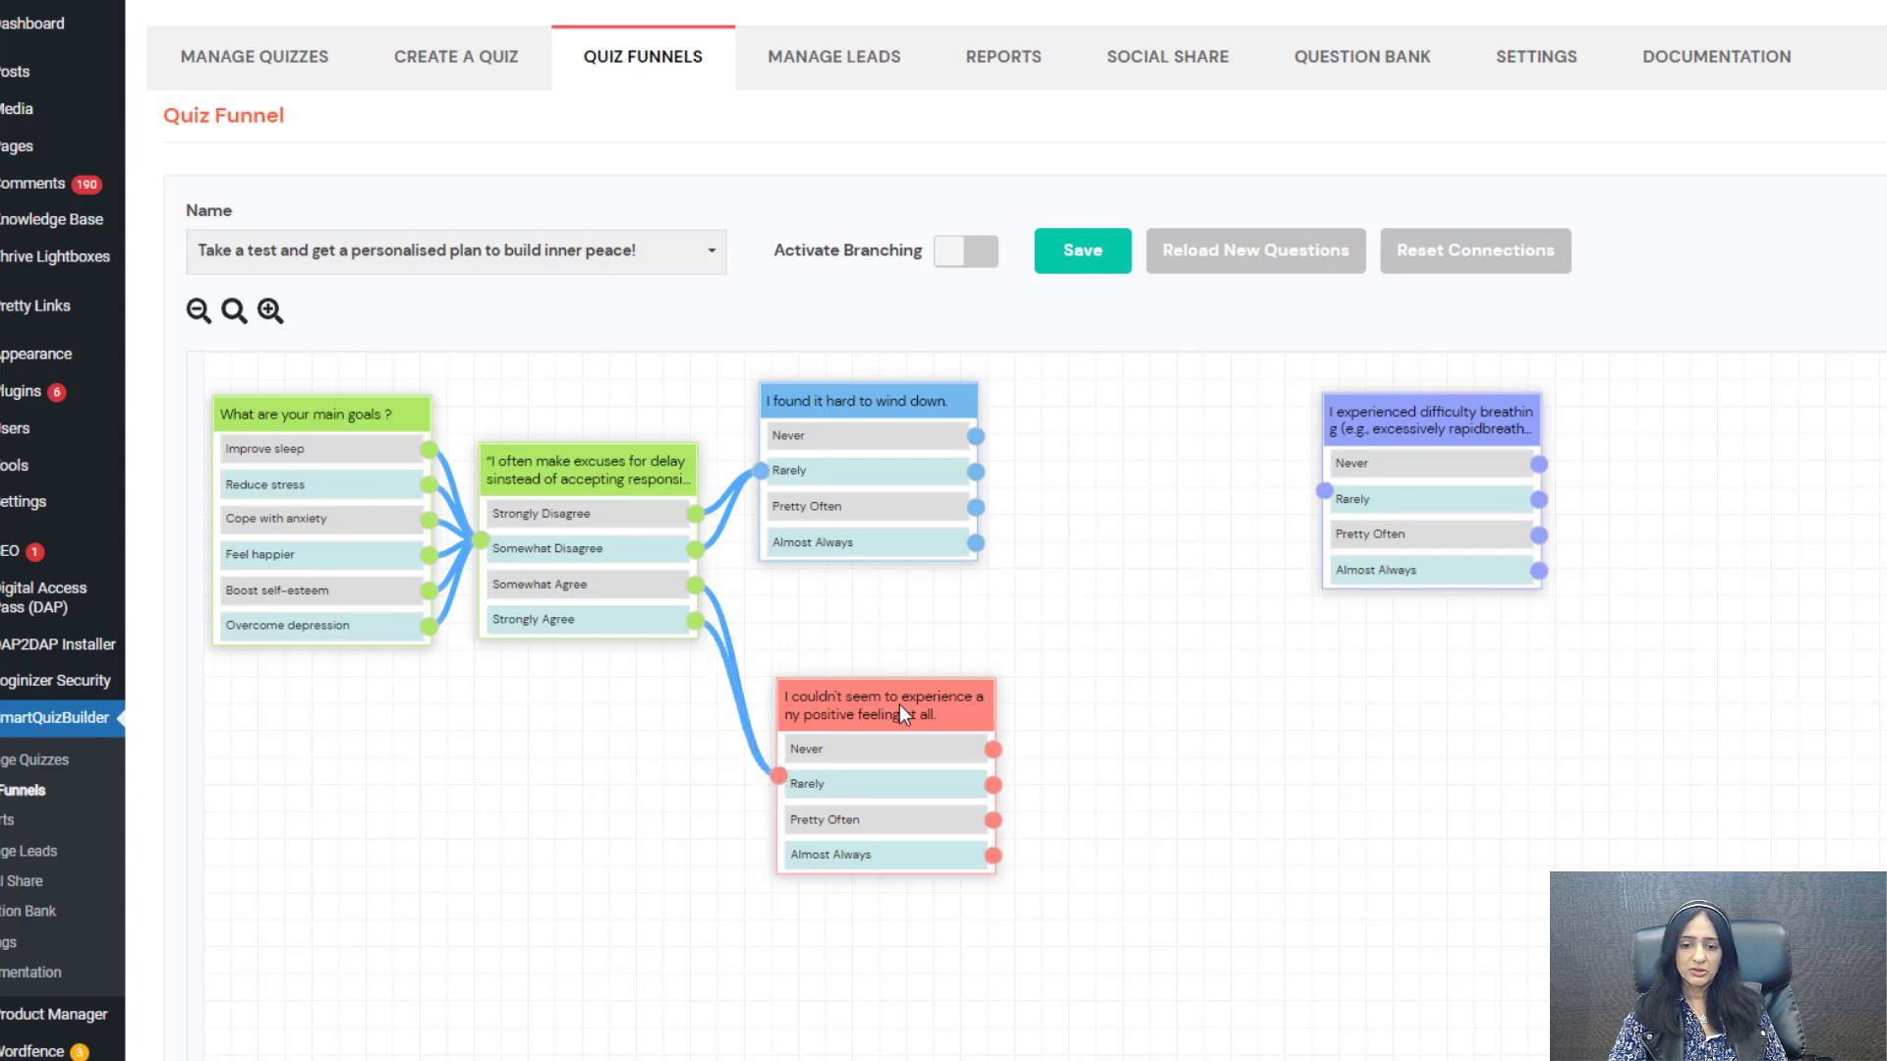
# Step: Move the "difficulty breathing" question closer and connect the Never and Rarely answers of "I found it hard to wind down" to it
pyautogui.moveTo(1477, 501); pyautogui.dragTo(1371, 590)
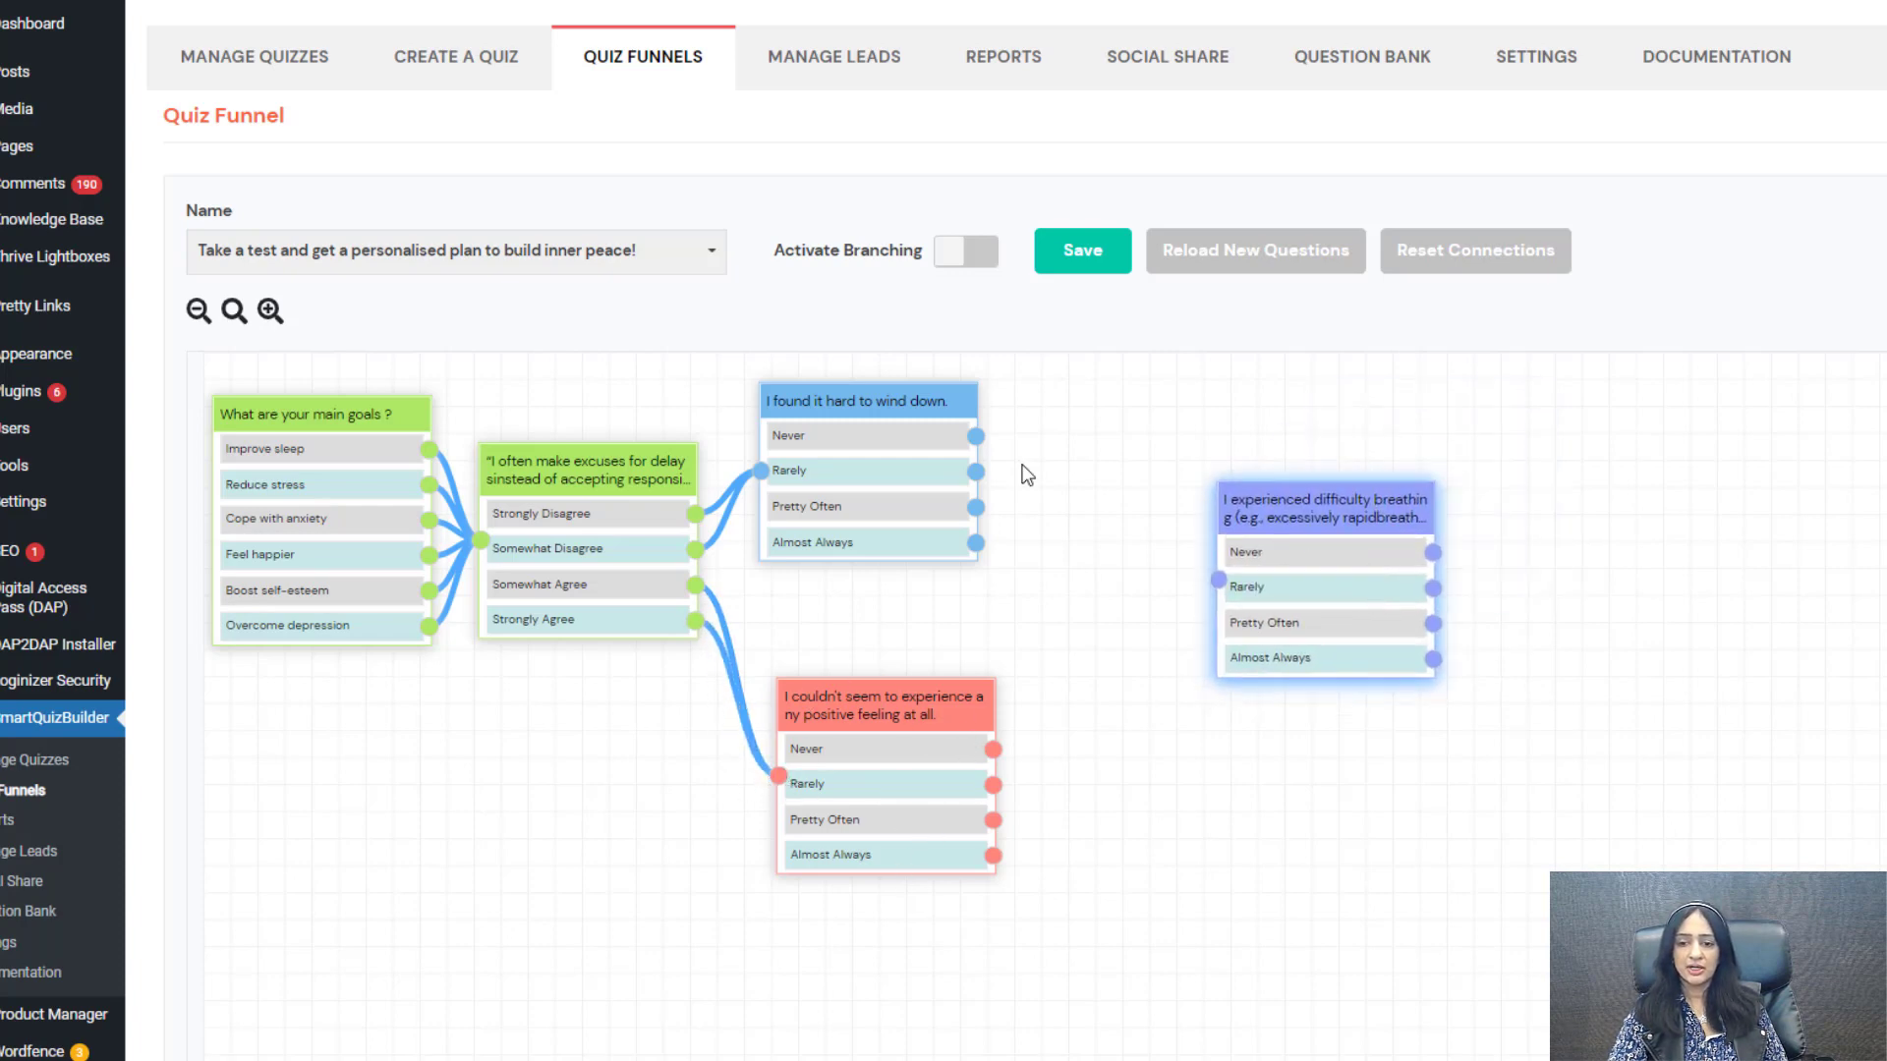
pyautogui.moveTo(1023, 471); pyautogui.dragTo(1402, 647)
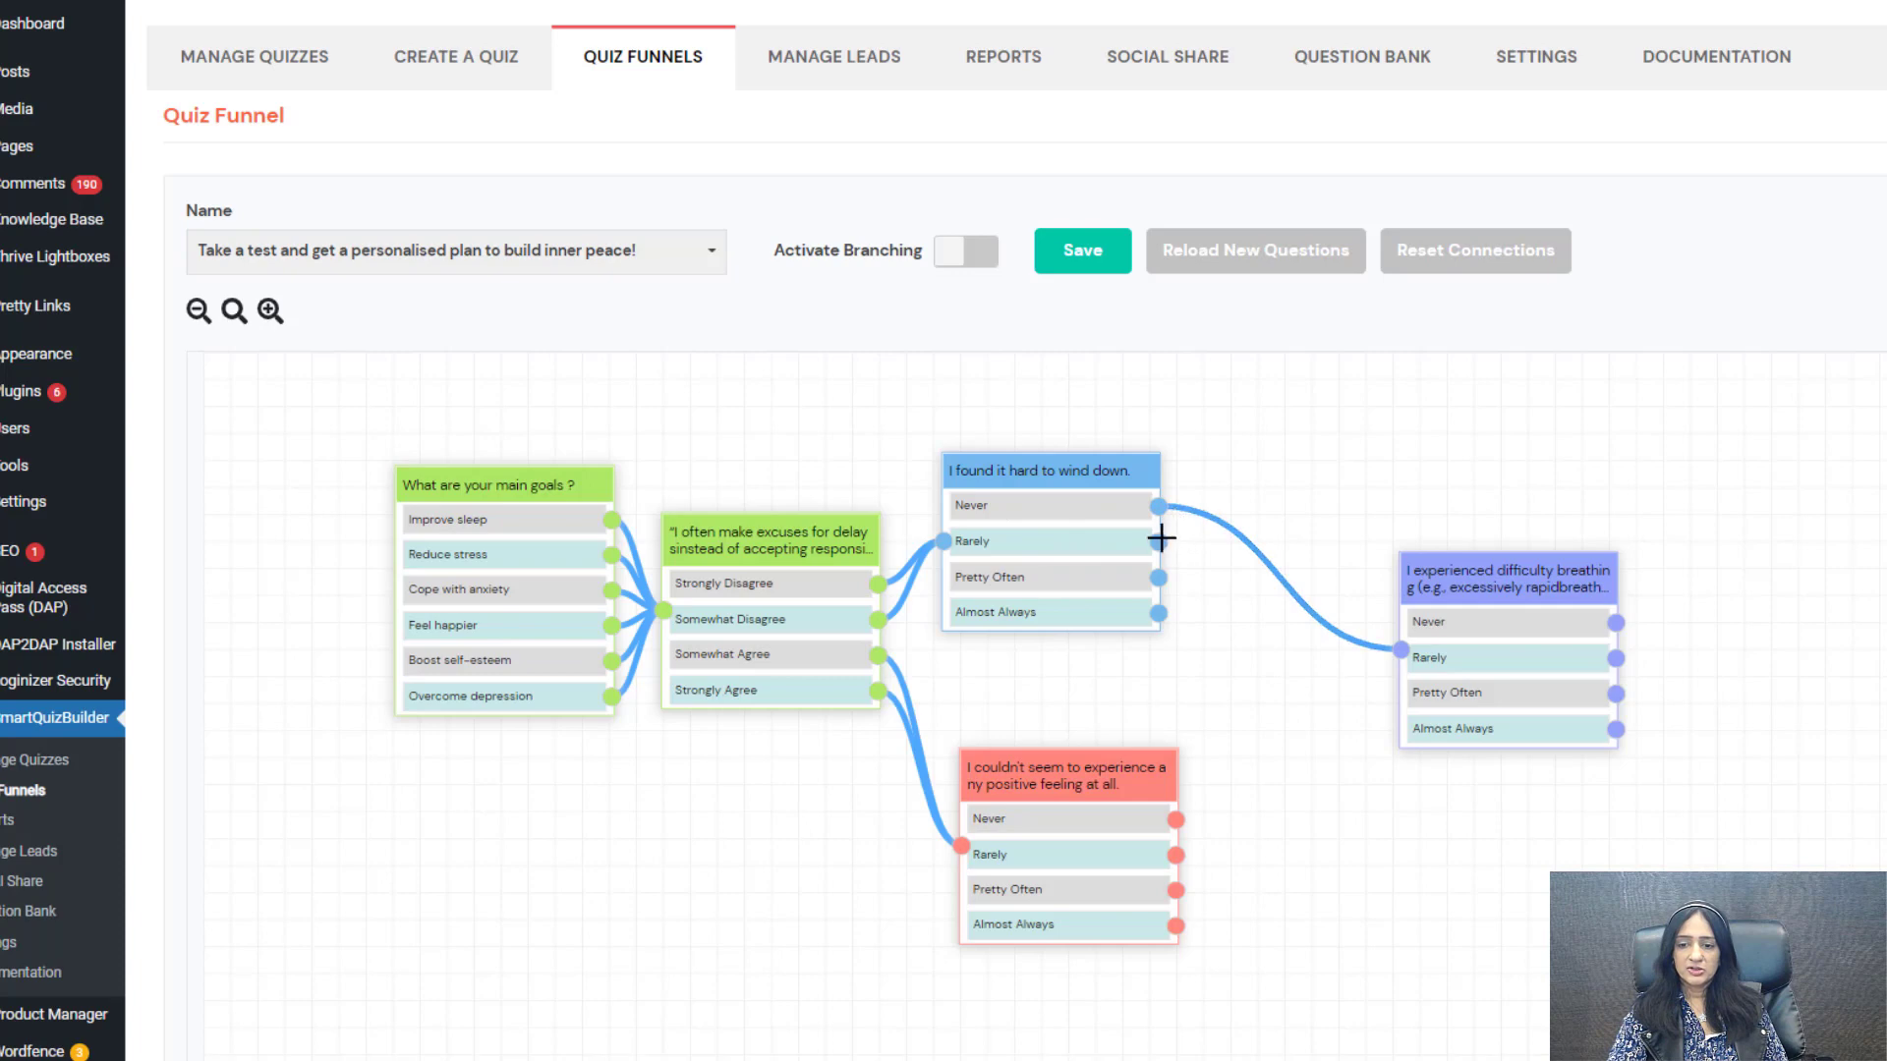
pyautogui.moveTo(1158, 541); pyautogui.dragTo(1402, 651)
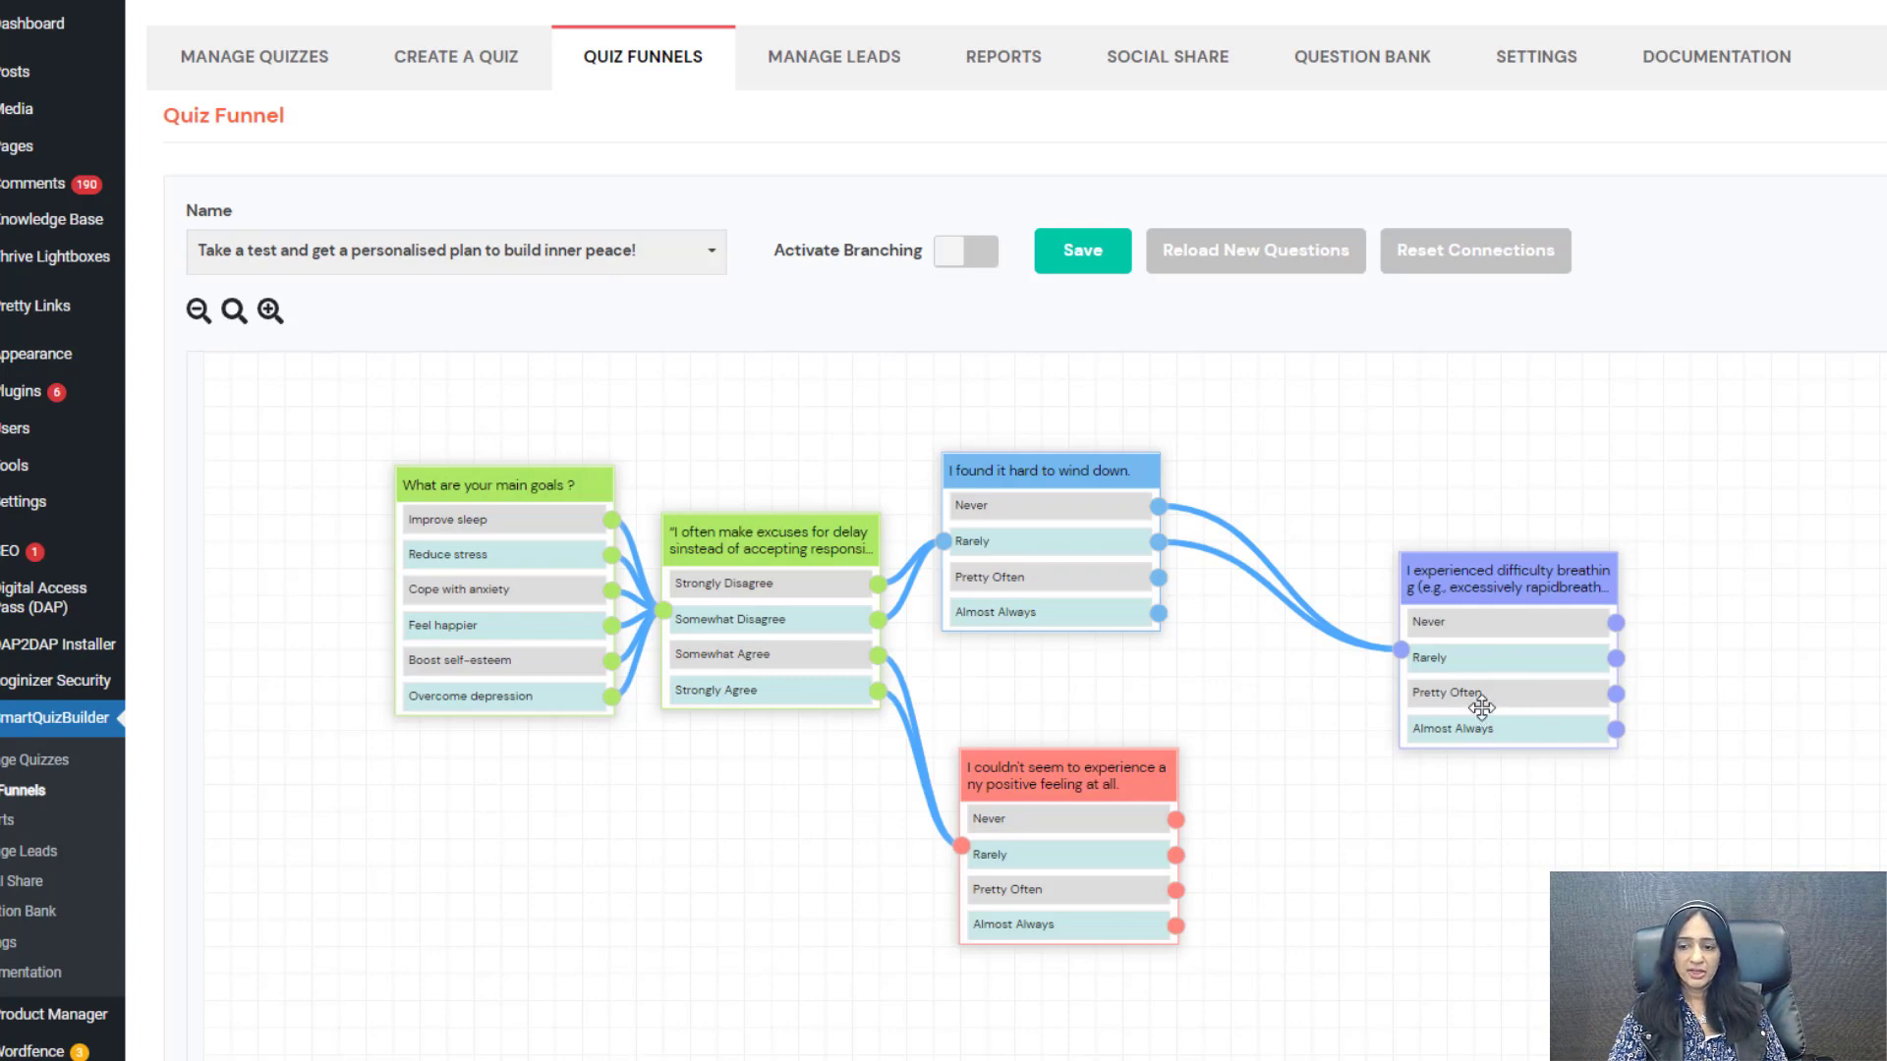
pyautogui.moveTo(1163, 823); pyautogui.dragTo(1160, 783)
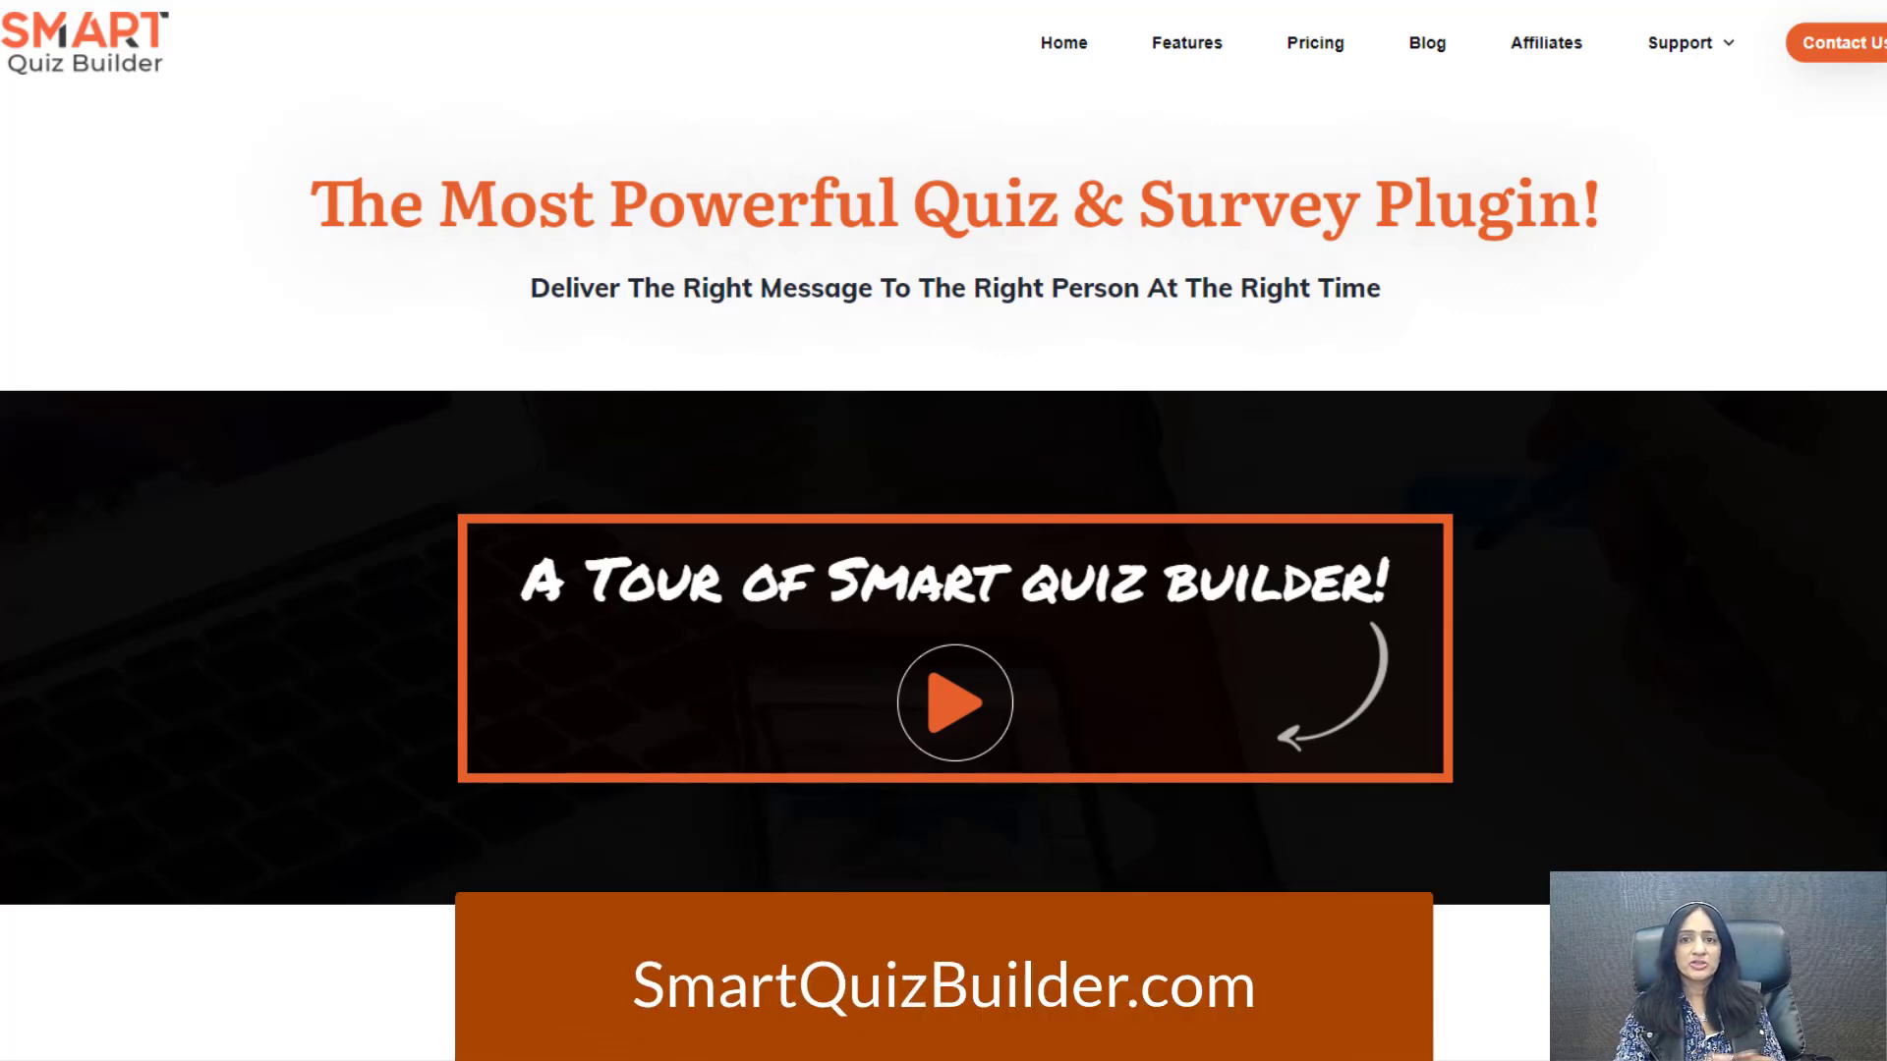
# Step: View the quiz types presented on the Smart Quiz Builder website's home page
pyautogui.scroll(-15, 943, 531)
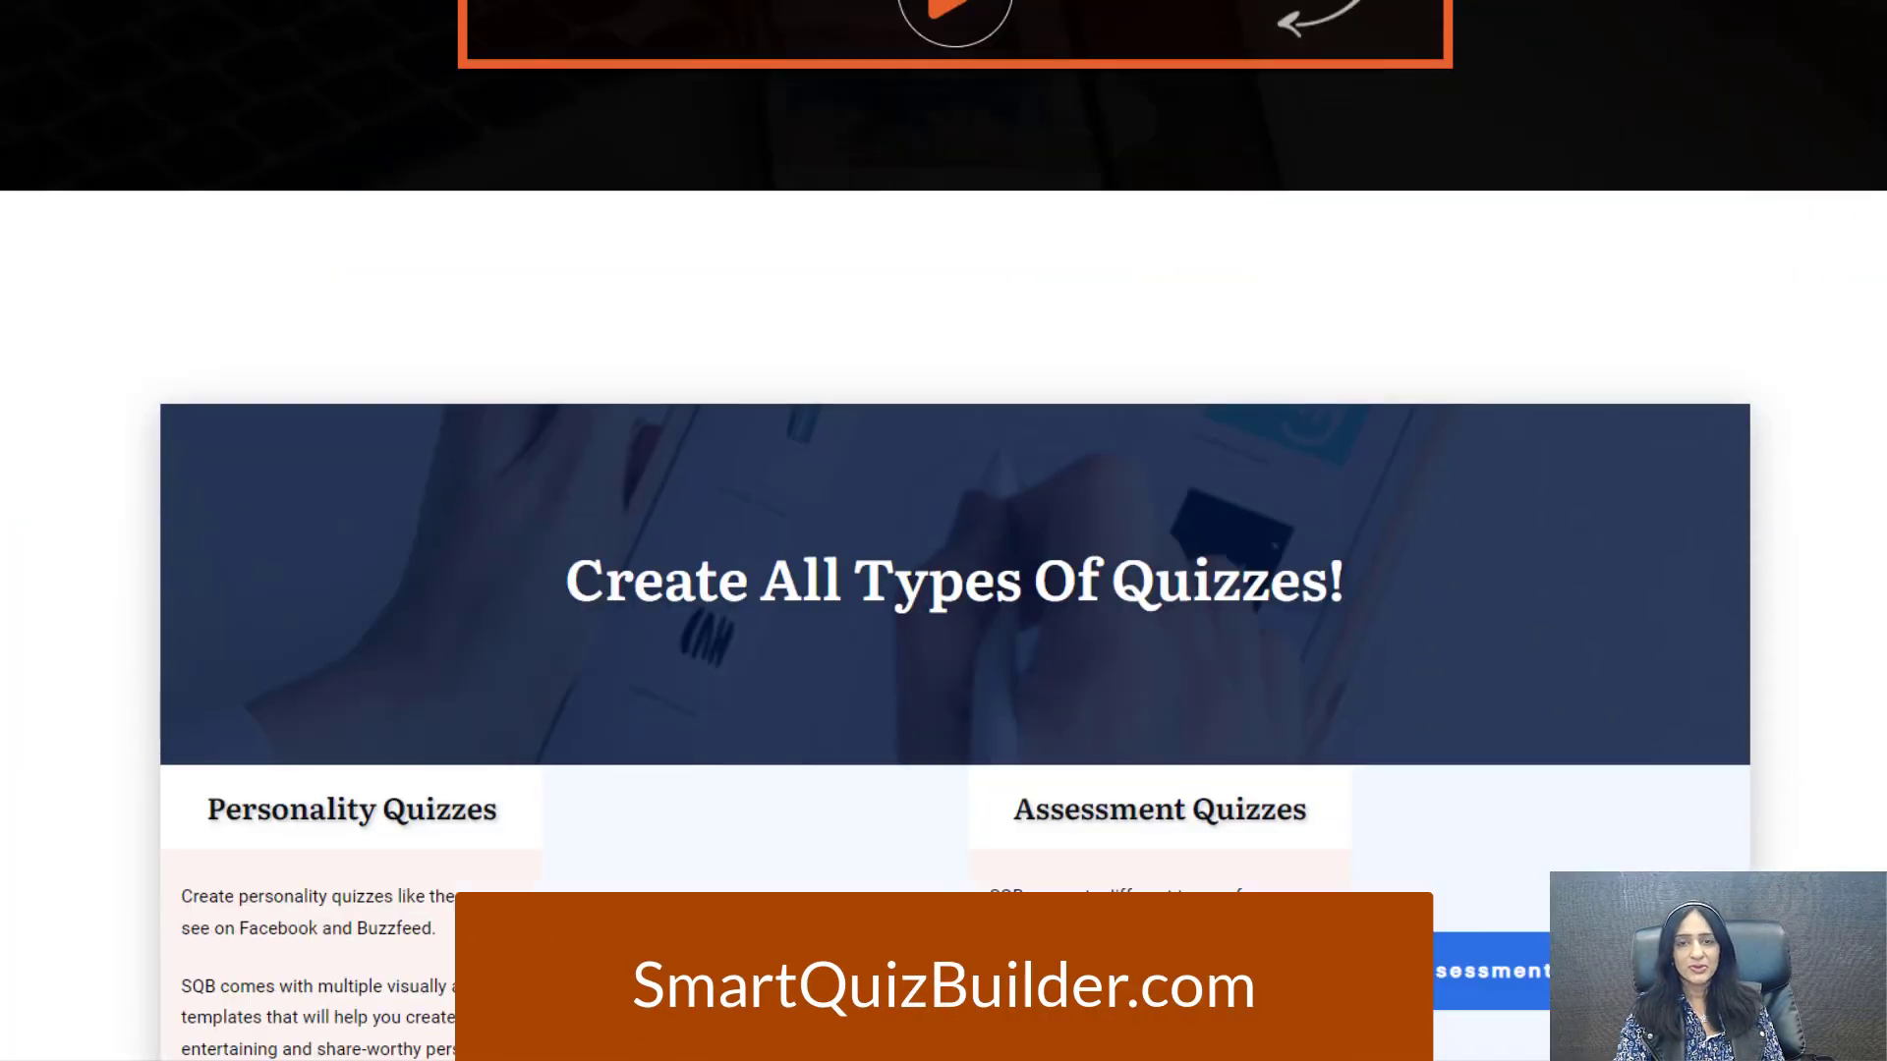